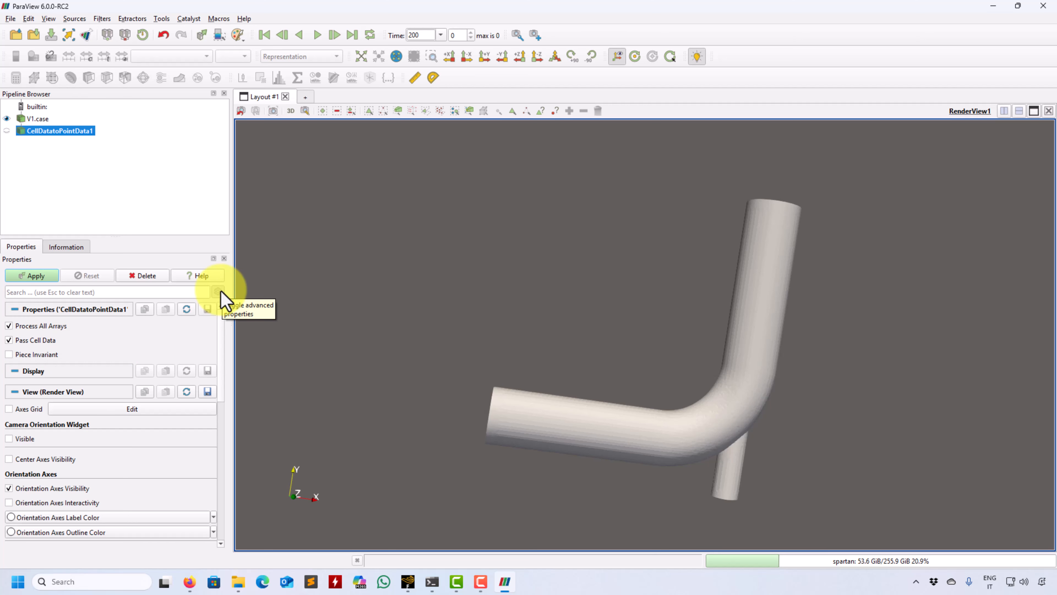
Apply the Cell Data to Point Data filter to V1.case and display its result in Solid Color
left_click(36, 277)
left_click_drag(449, 300, 384, 315)
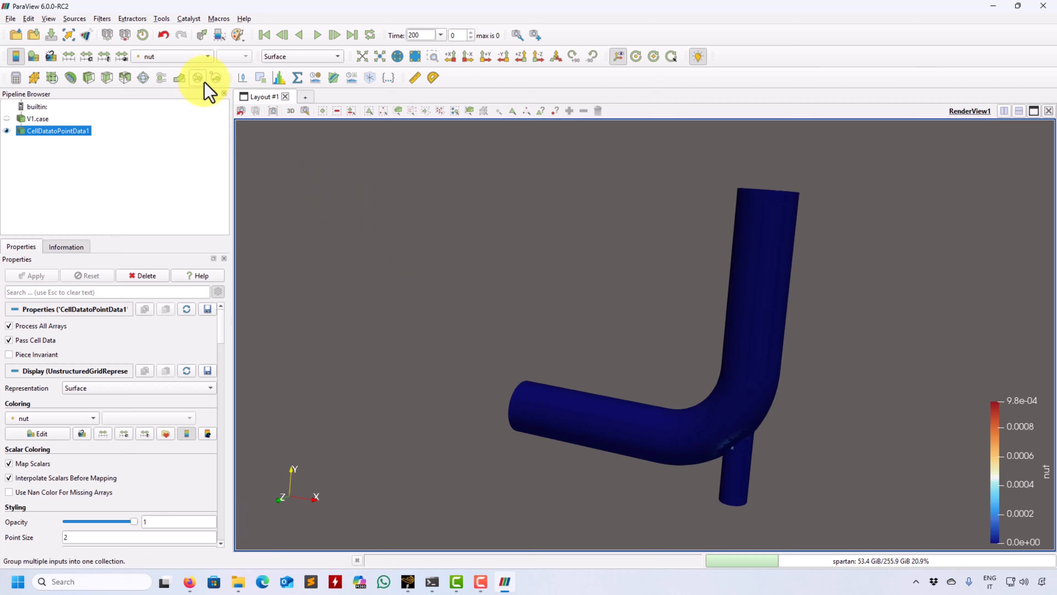
left_click(206, 57)
left_click(198, 7)
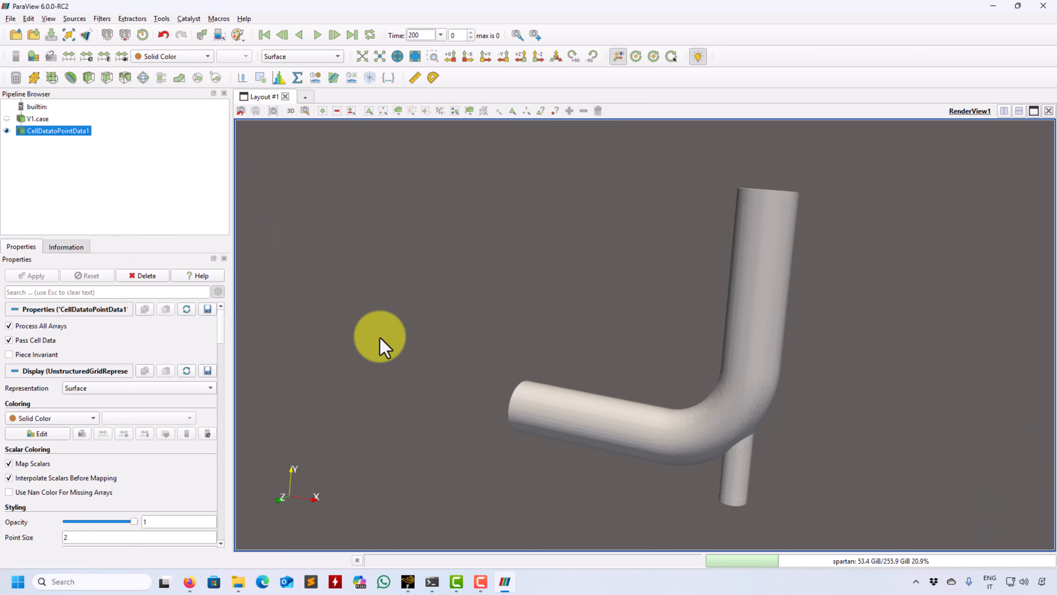
left_click_drag(378, 342, 467, 378)
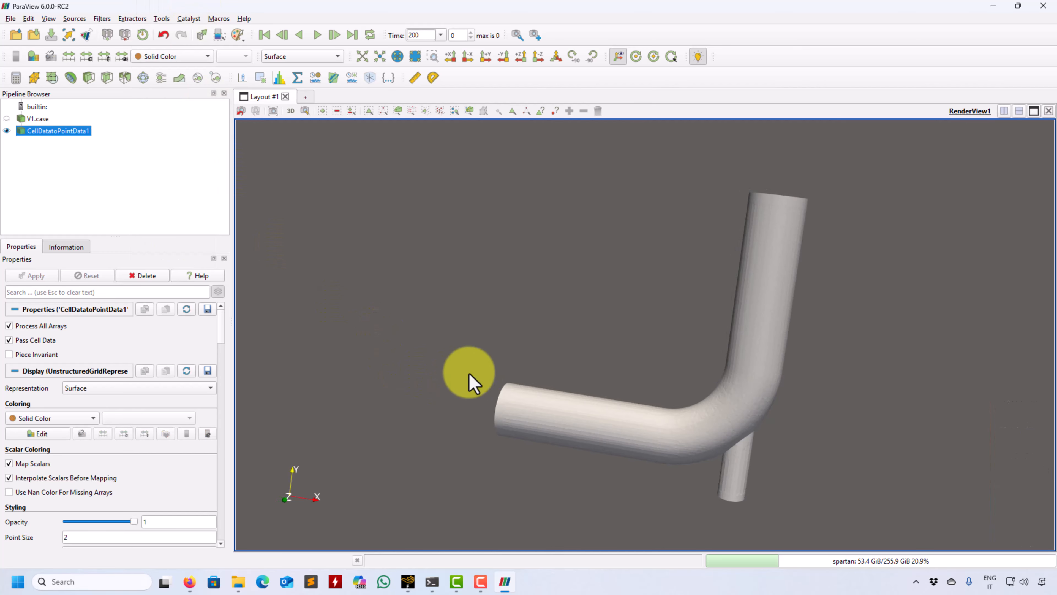
Extract the internalMesh block from CellDatatoPointData1
left_click(215, 78)
left_click(36, 361)
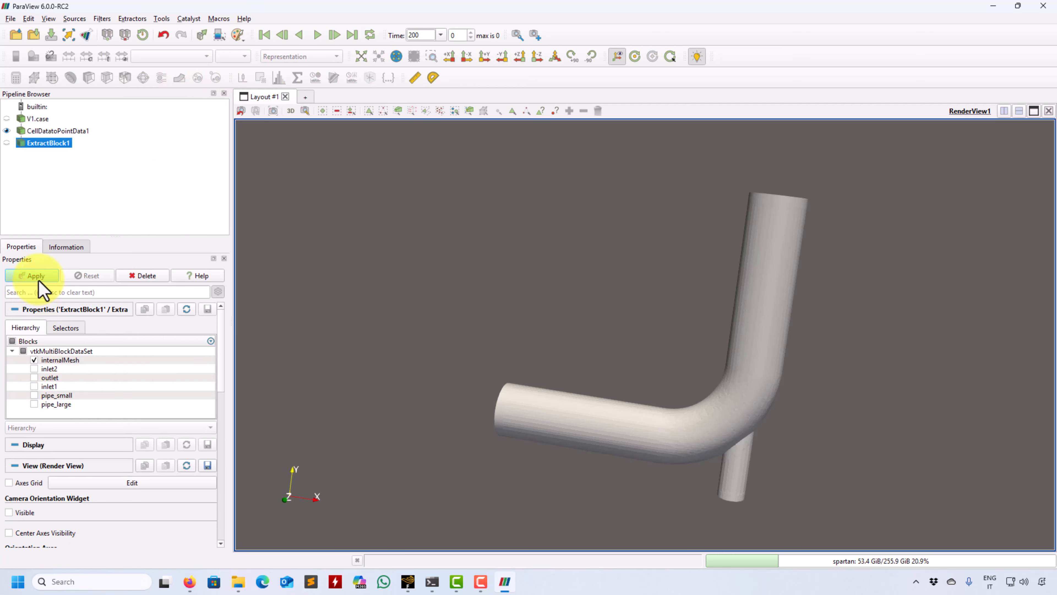
left_click(39, 279)
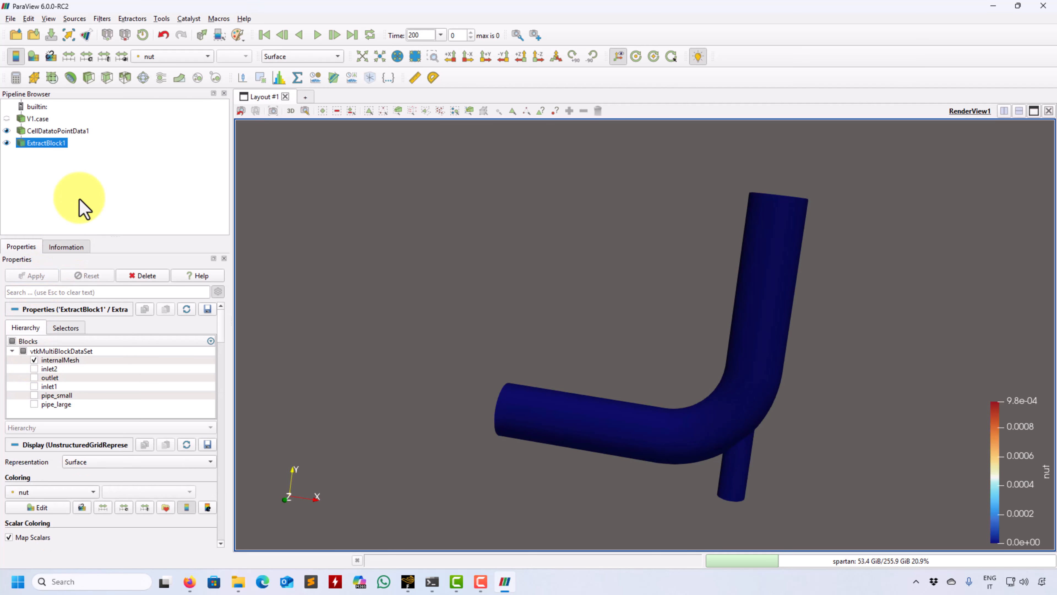
Hide CellDatatoPointData1 and extract its inlet1 block with a second Extract Block filter
left_click(75, 130)
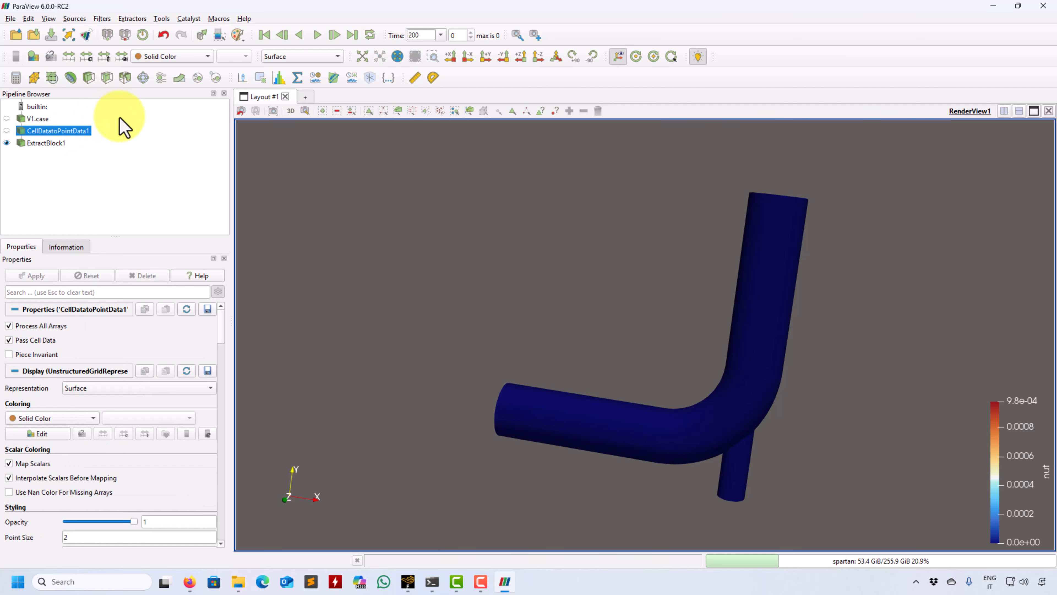
left_click(215, 78)
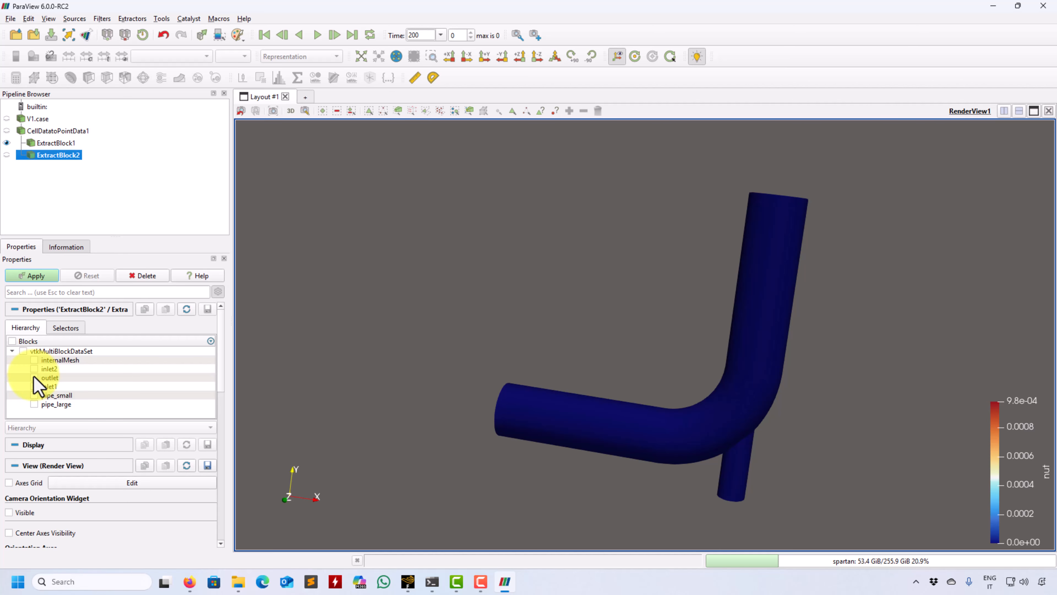
left_click(34, 386)
left_click(33, 276)
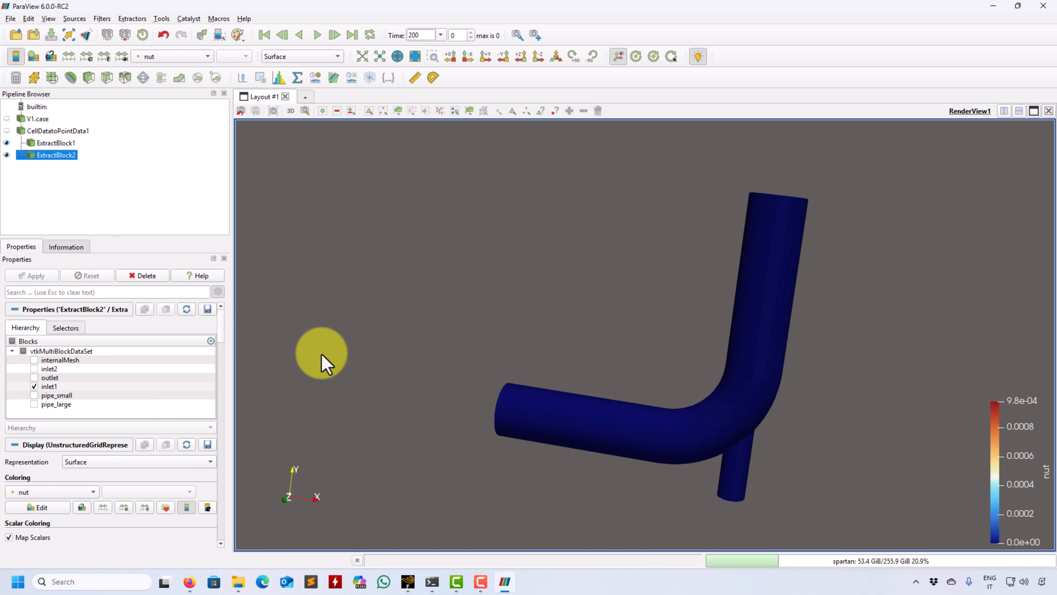
Extract the pipe_small and pipe_large blocks together from CellDatatoPointData1 with another Extract Block filter
left_click(71, 131)
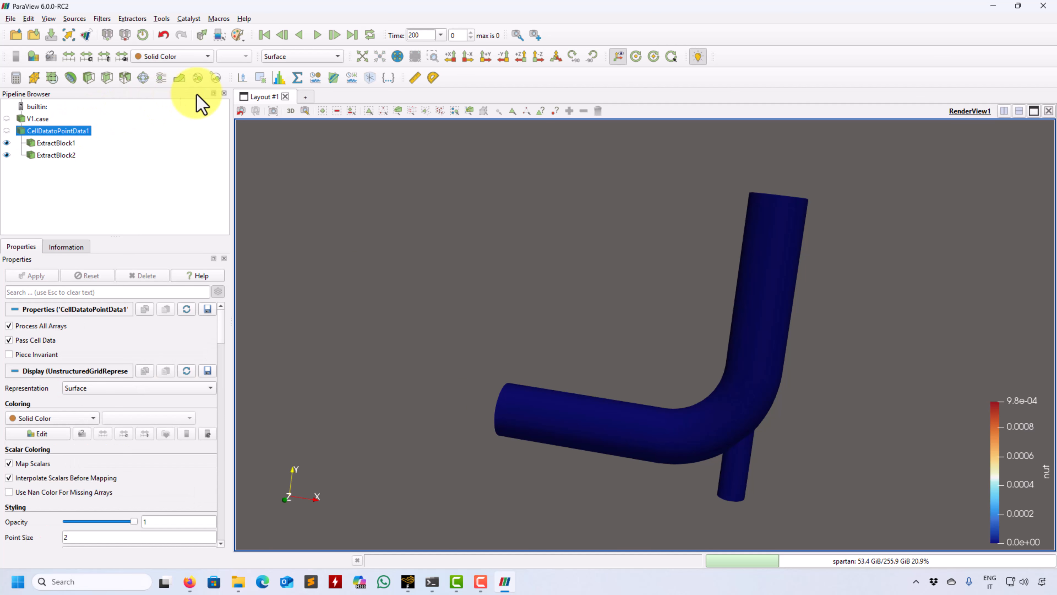
left_click(217, 77)
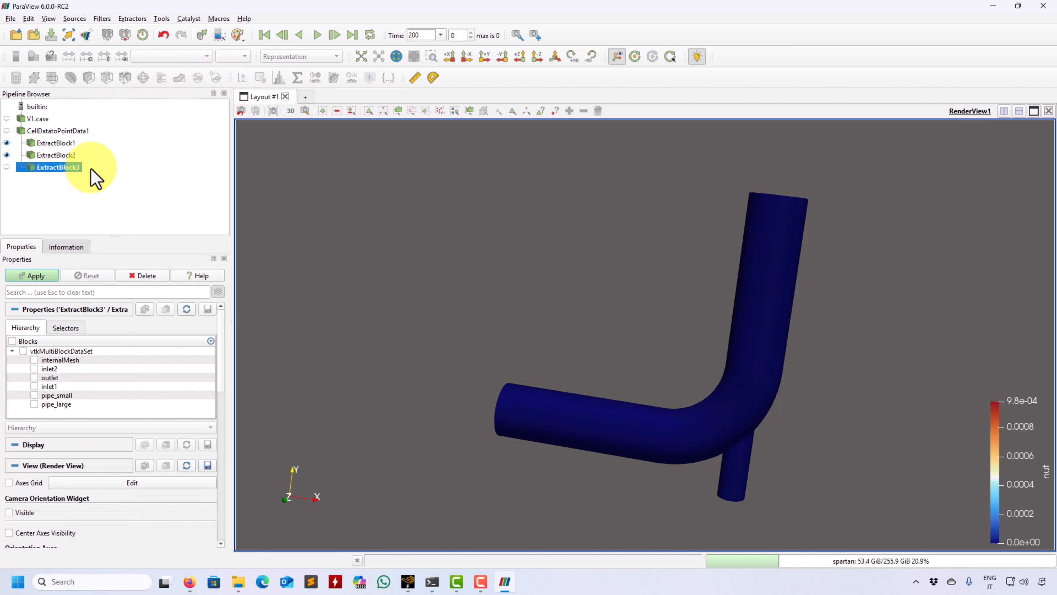
left_click(34, 395)
left_click(34, 404)
left_click(38, 276)
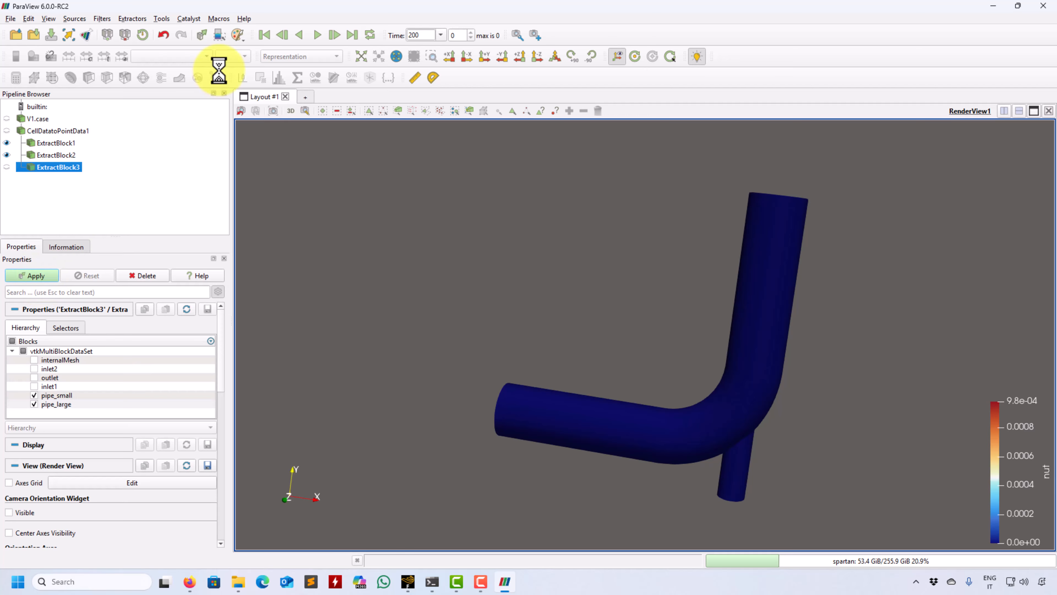
left_click(101, 18)
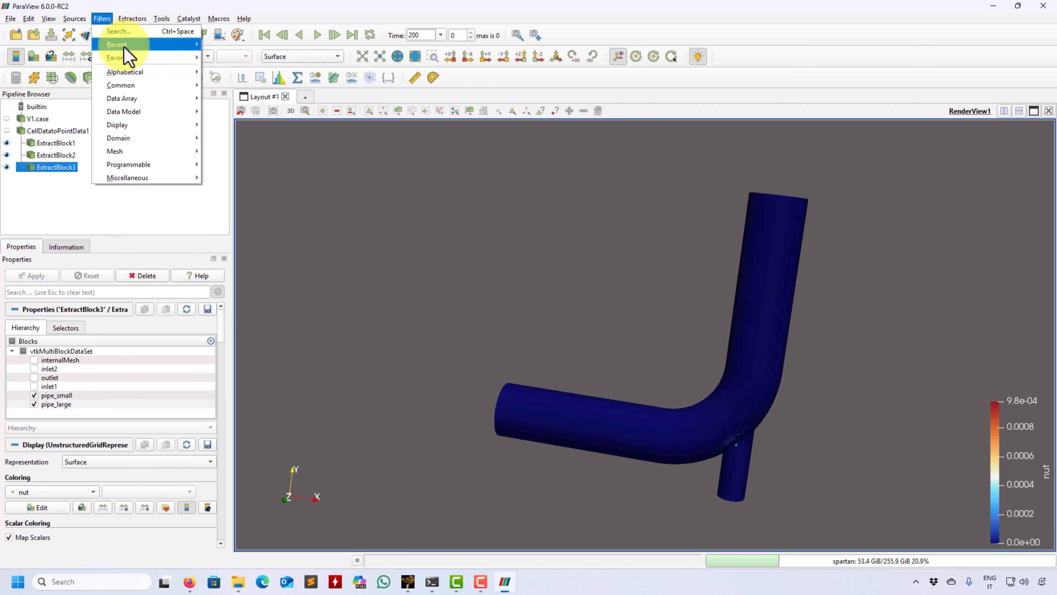
mouse_move(125, 52)
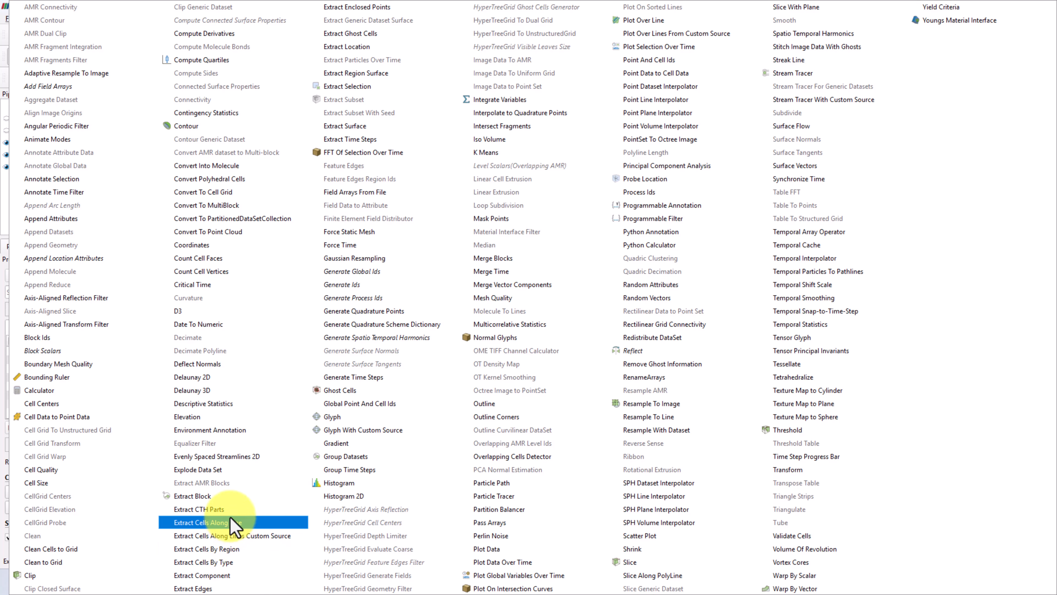
key("Escape")
key("Escape")
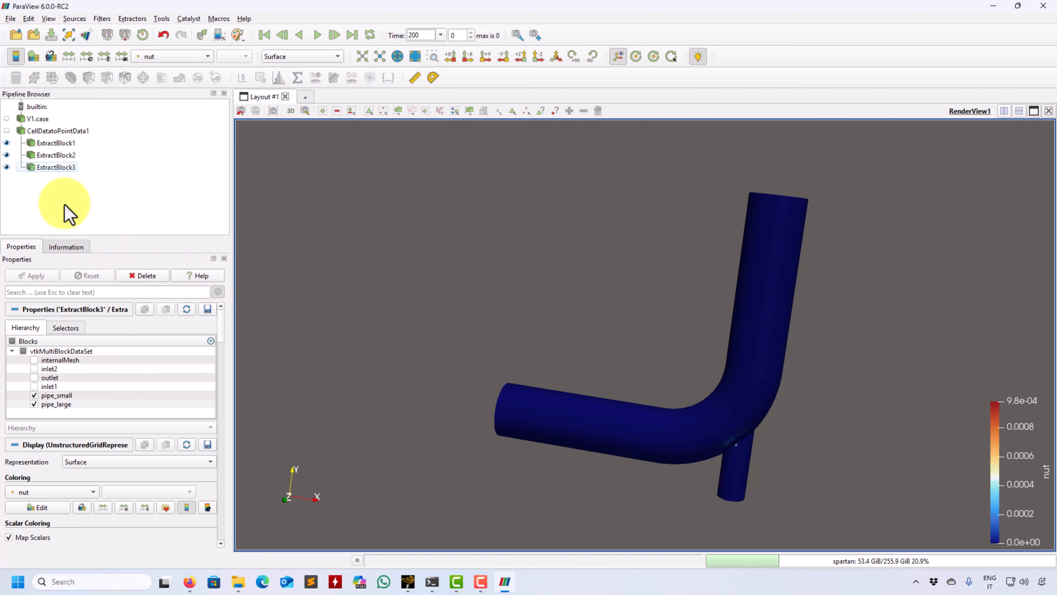
Rename ExtractBlock1 to internalmesh
left_click(70, 143)
right_click(70, 143)
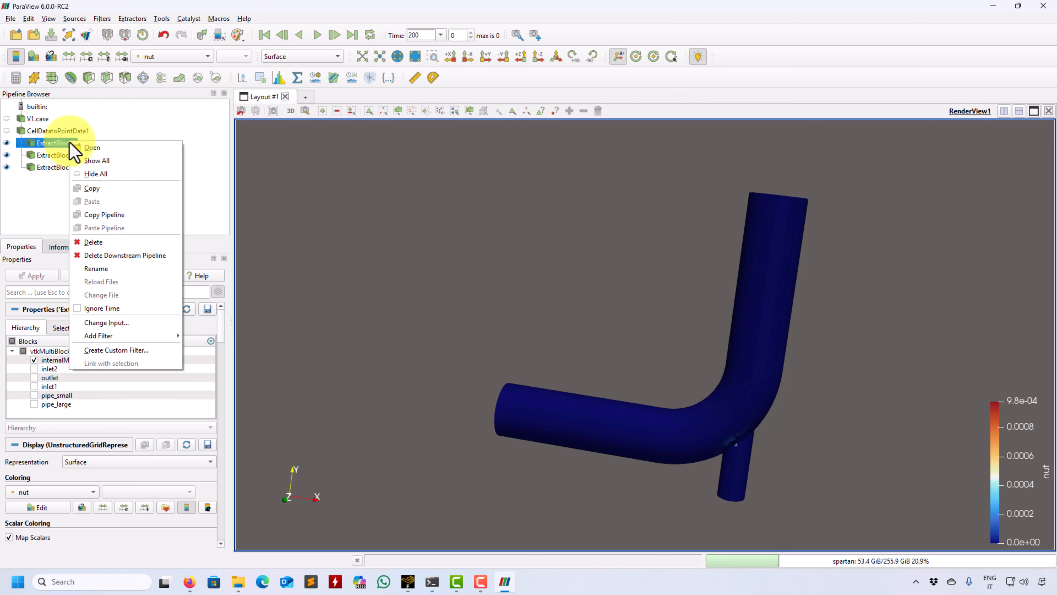
left_click(112, 277)
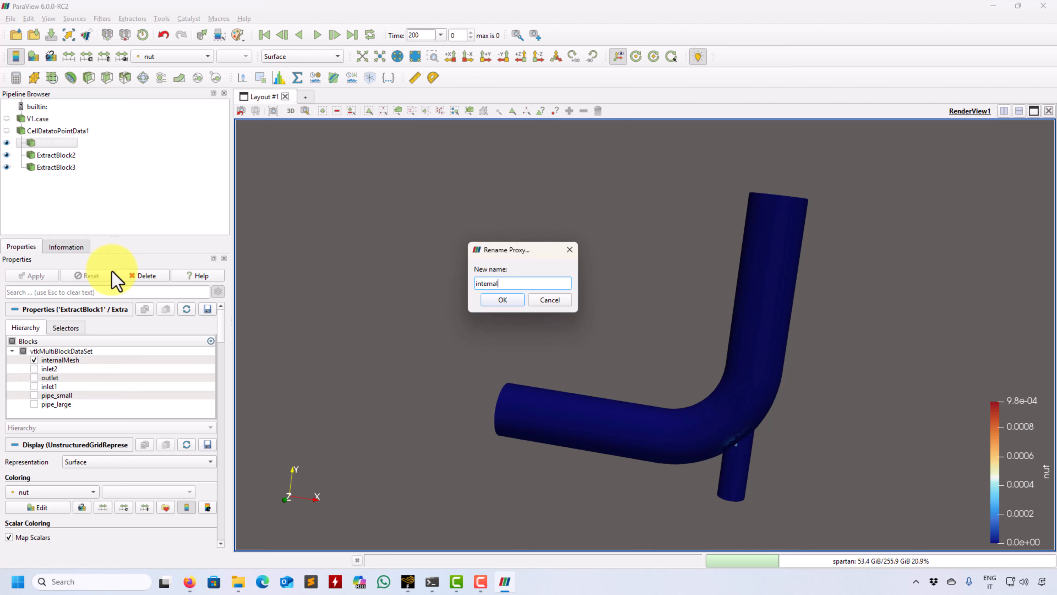
type("internalmesh")
key("Return")
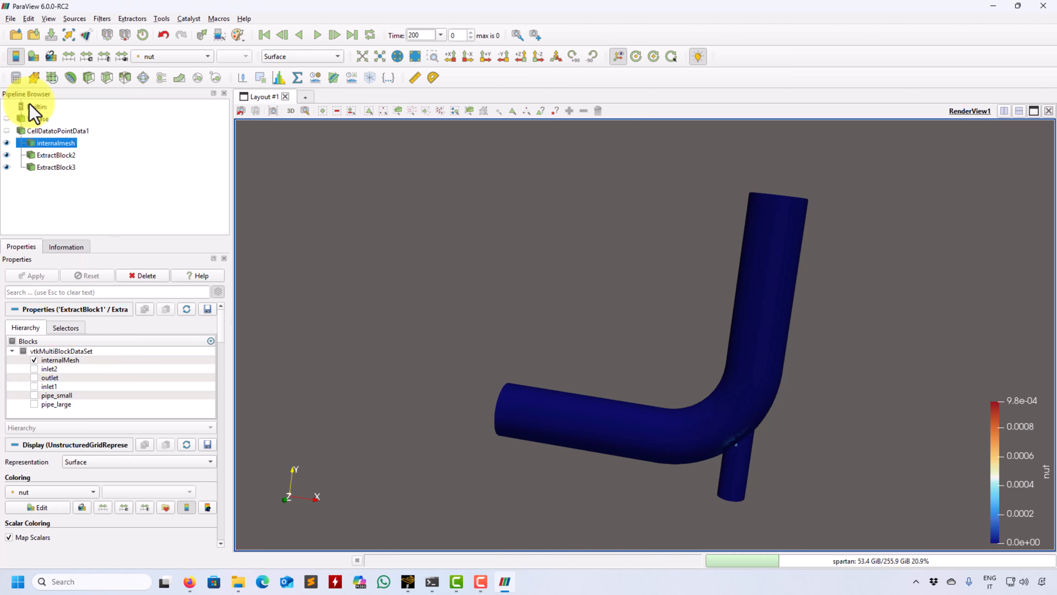
Rename ExtractBlock2 to inlet1
left_click(65, 155)
right_click(65, 155)
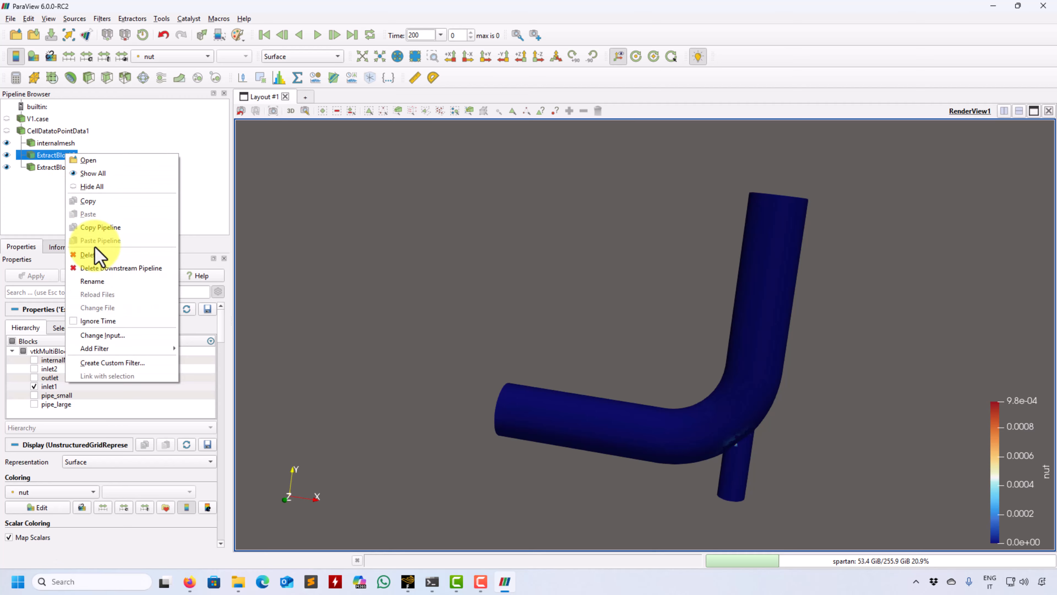
left_click(104, 282)
type("inlet")
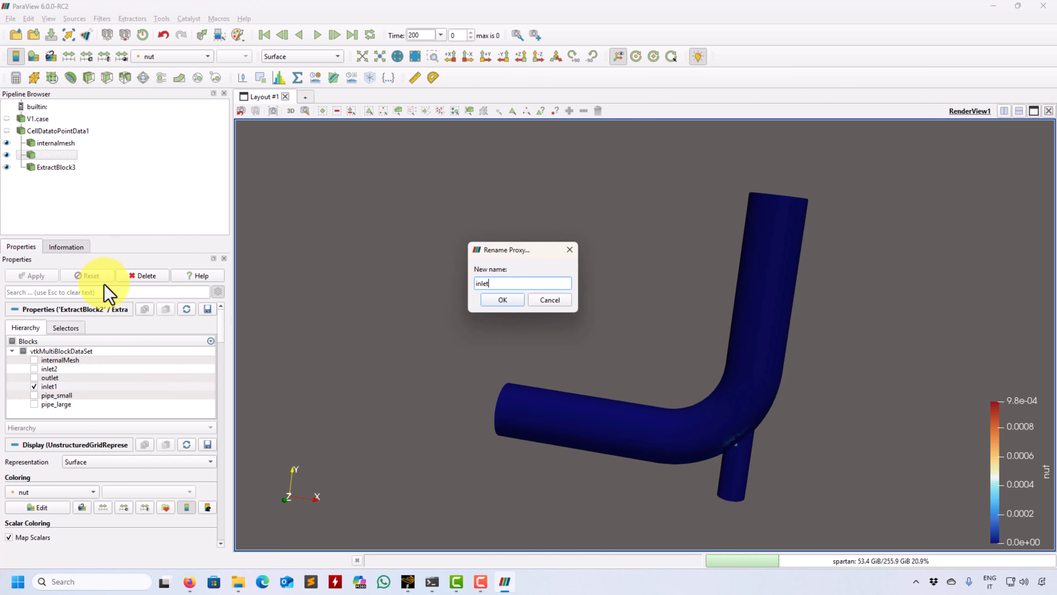
type("1")
key("Return")
Rename ExtractBlock3 to walls
left_click(64, 167)
right_click(63, 168)
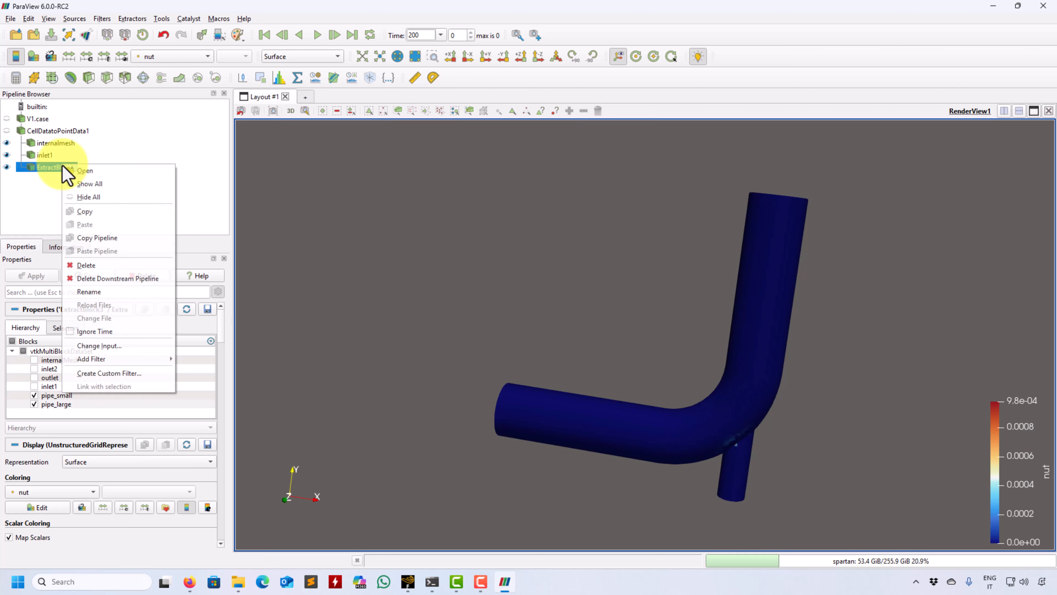
left_click(119, 291)
type("walls")
key("Return")
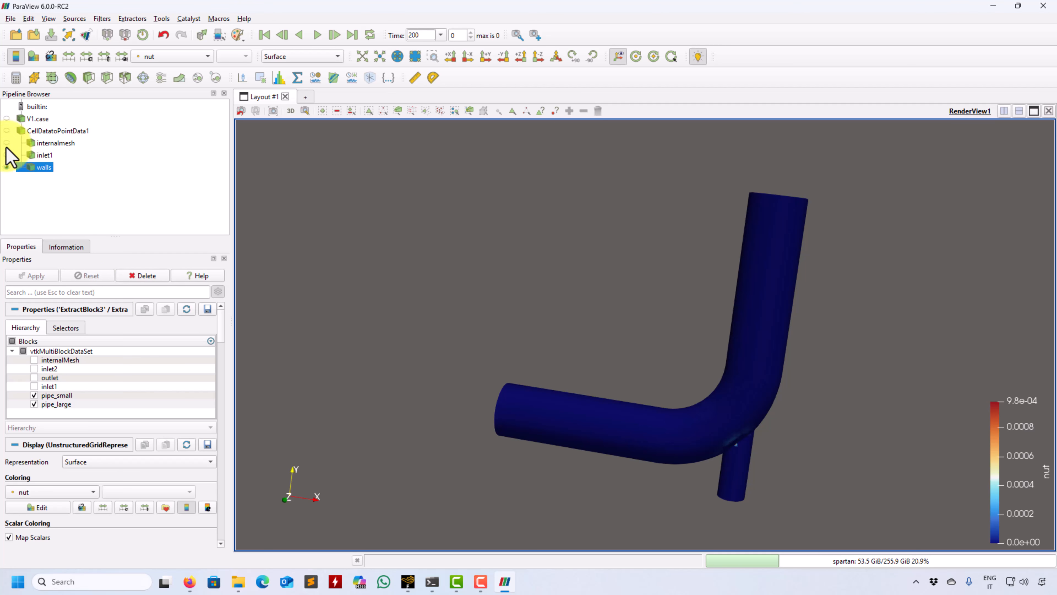
Display the walls in Solid Color with an opacity of 0.3
left_click(169, 56)
left_click(175, 18)
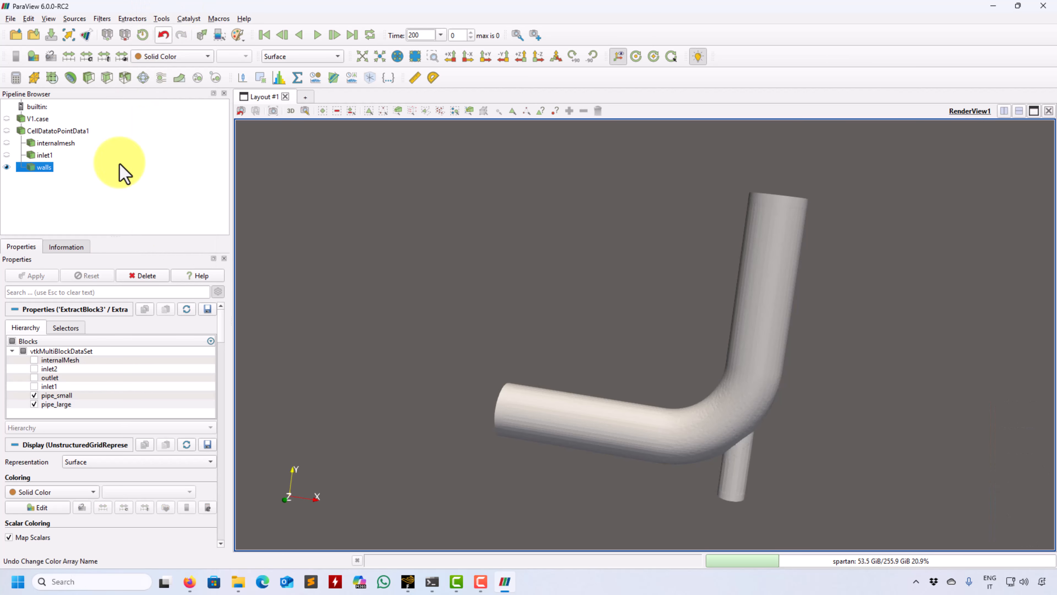
left_click_drag(222, 328, 223, 357)
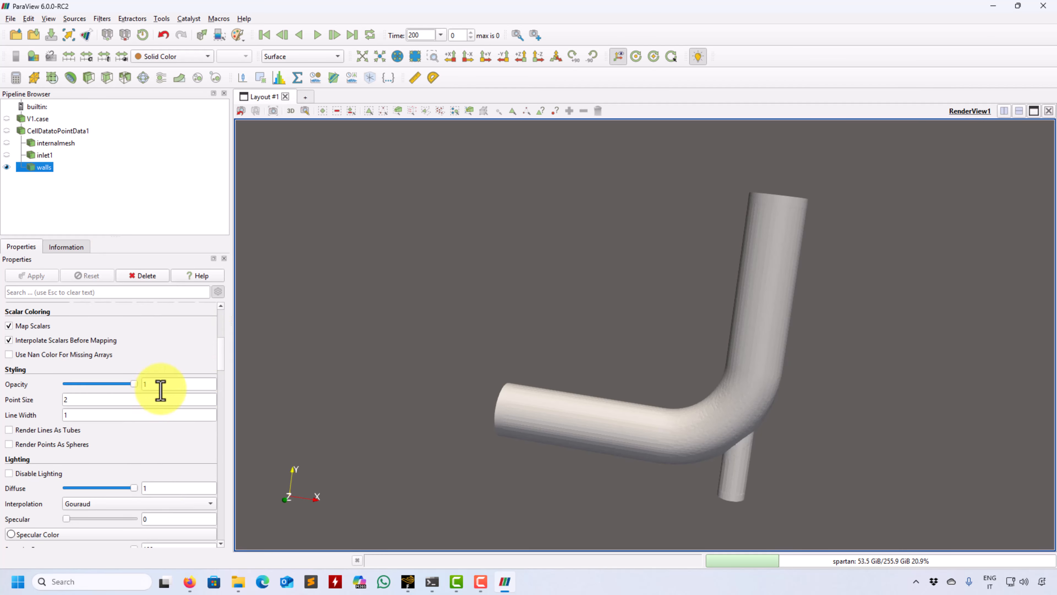
type("0.3")
key("Return")
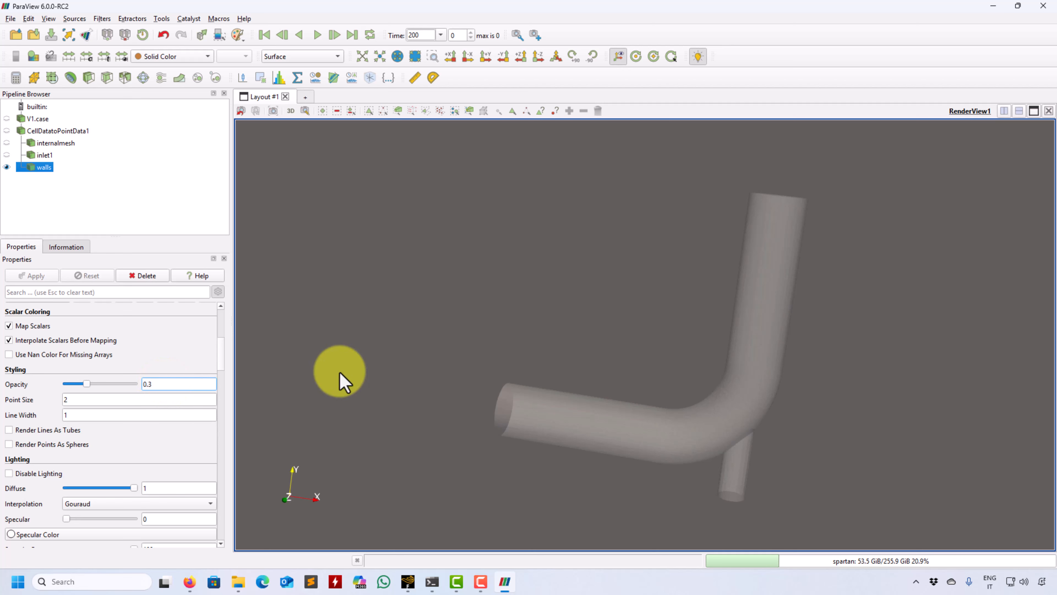
Show inlet1 to set its coloring to Solid Color, and hide it again
left_click_drag(655, 293, 710, 327)
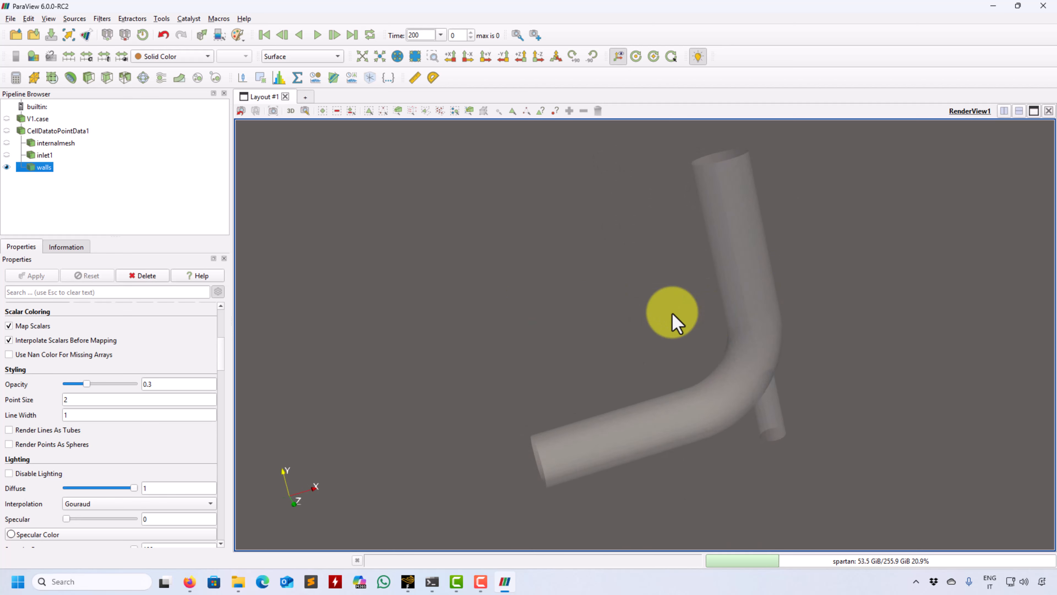
left_click(7, 154)
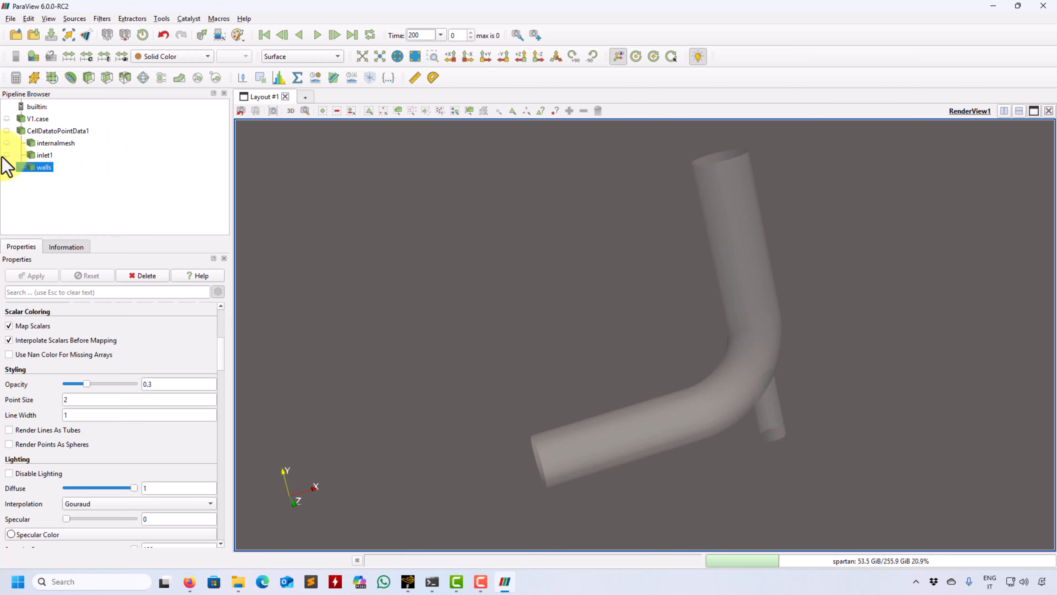
left_click_drag(492, 466, 503, 354)
left_click(198, 56)
left_click(186, 12)
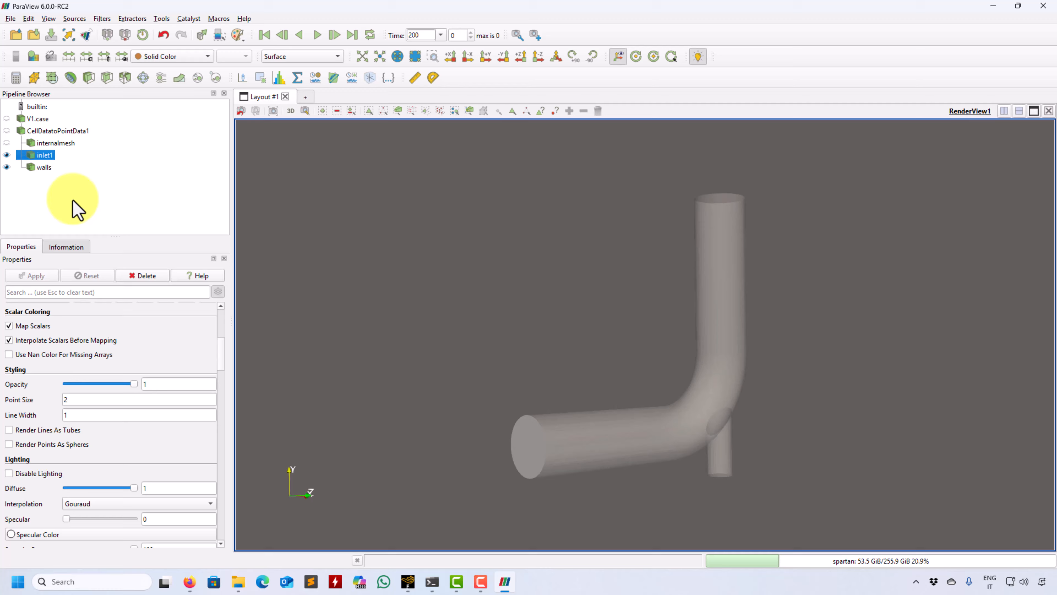
left_click(6, 155)
Try a Stream Tracer on inlet1, check its interpolator and seed type options, and delete the filter
left_click(101, 19)
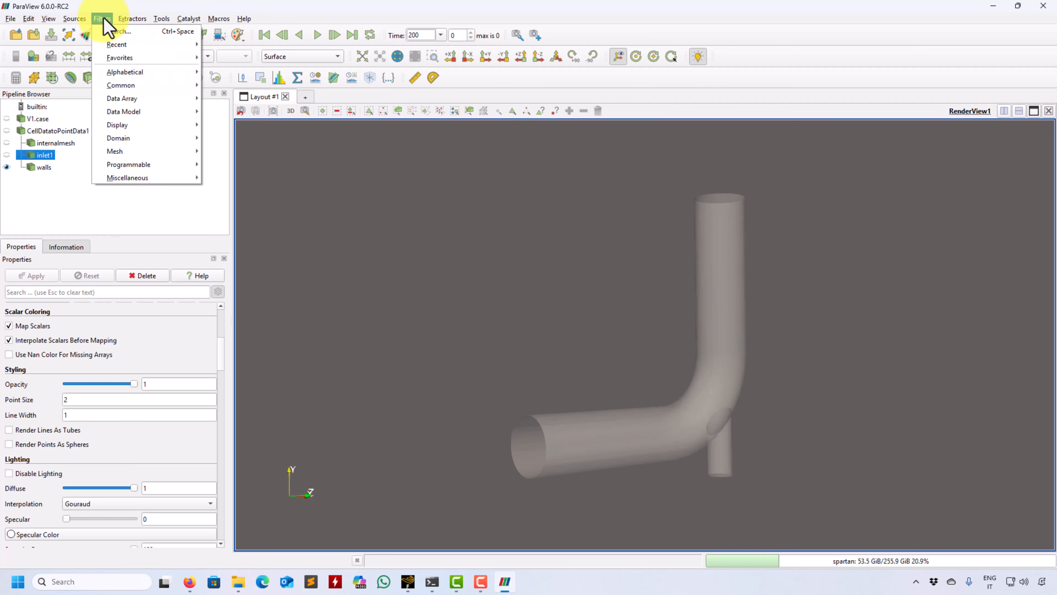
mouse_move(135, 71)
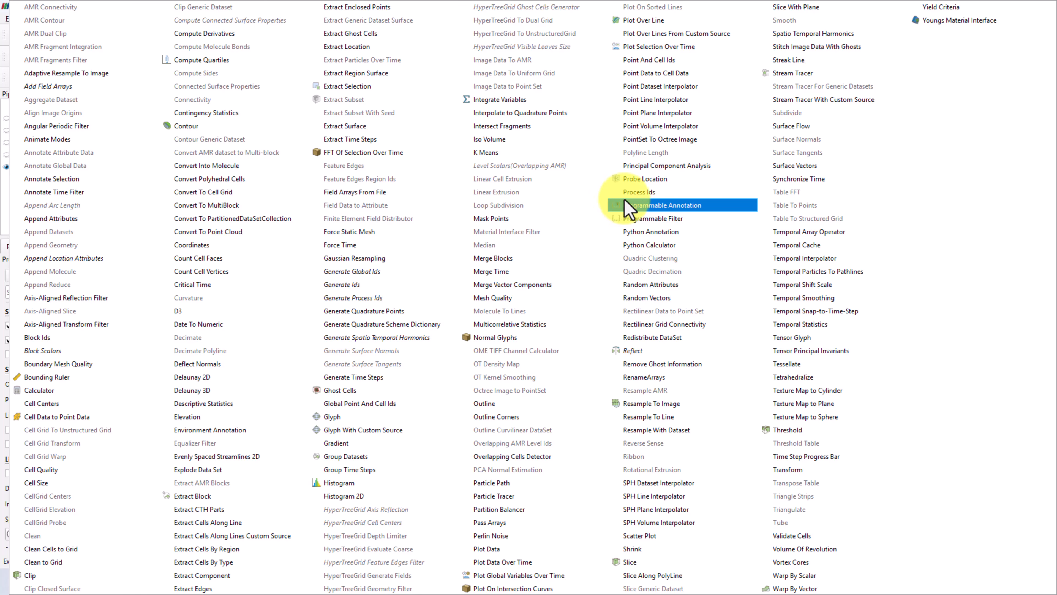
left_click(793, 73)
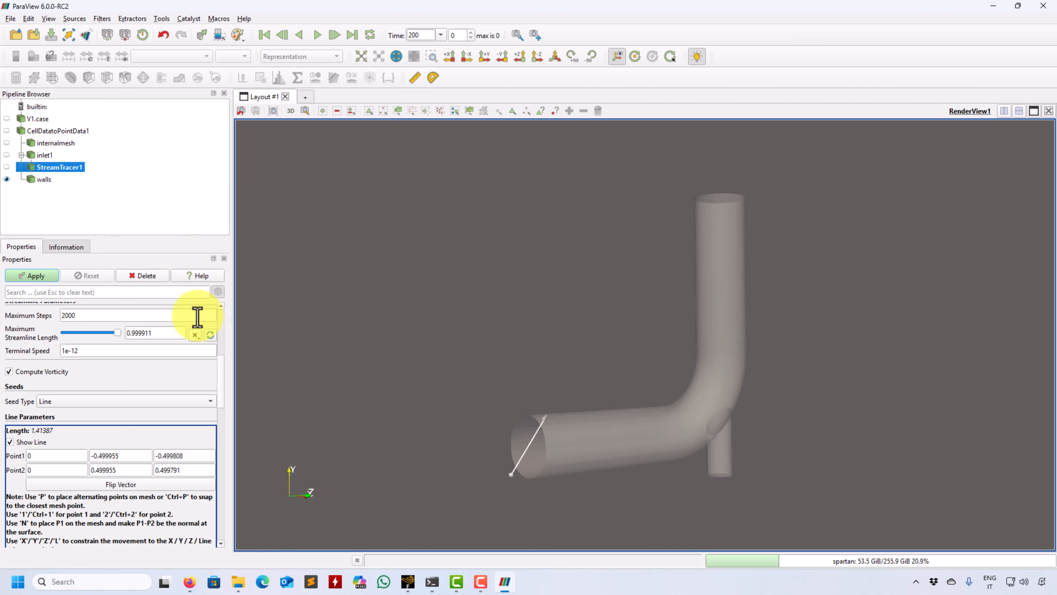
scroll(223, 344, "up", 5)
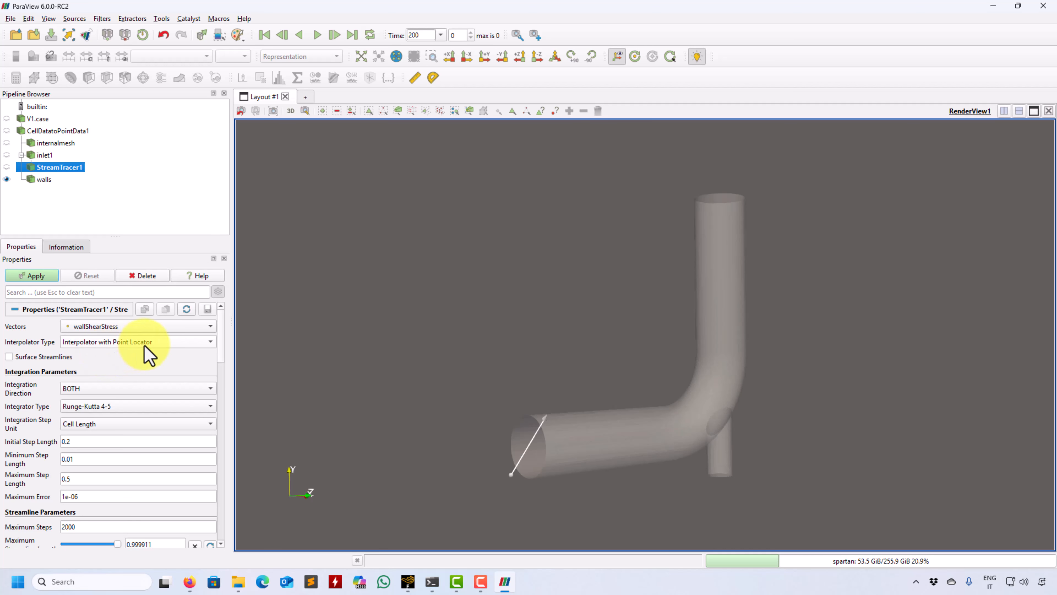
left_click(205, 342)
left_click(208, 343)
scroll(217, 340, "down", 5)
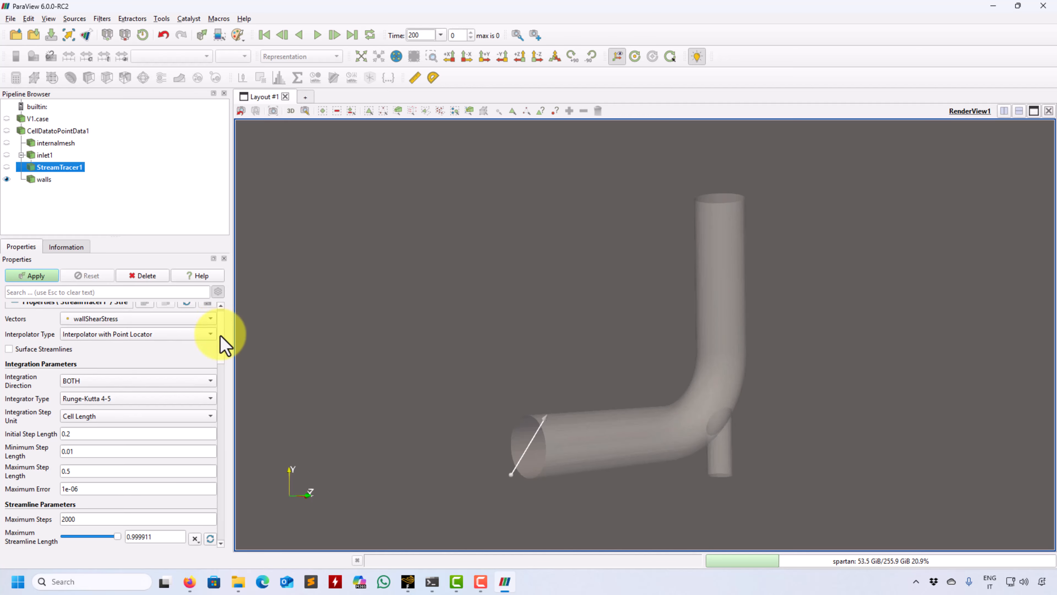
scroll(216, 375, "down", 2)
left_click(169, 411)
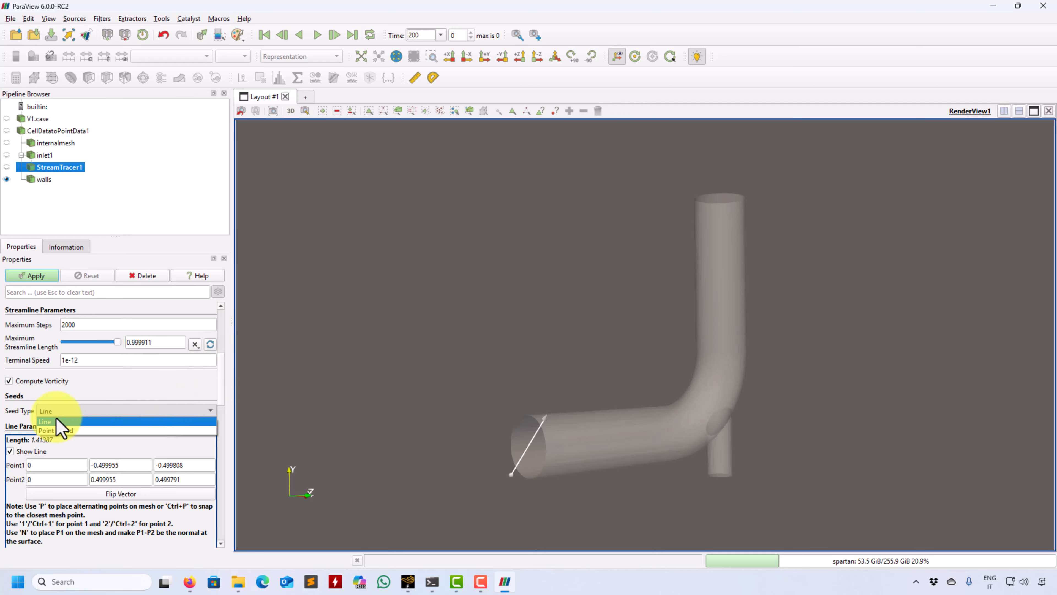
left_click(161, 261)
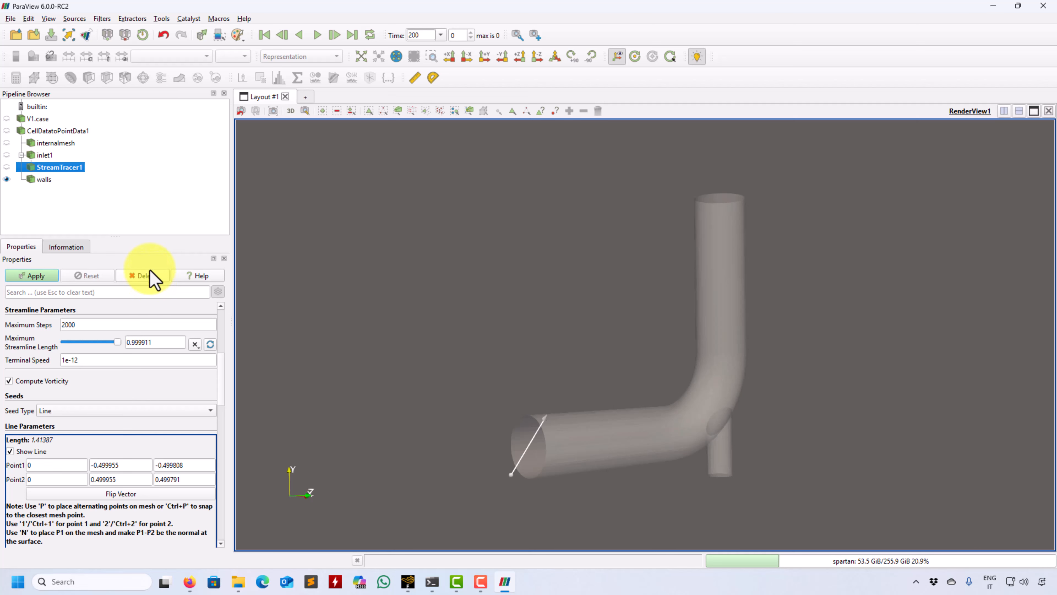
left_click(150, 275)
Add a Stream Tracer With Custom Source, using internalmesh as the input and inlet1 as the seed source
left_click(101, 19)
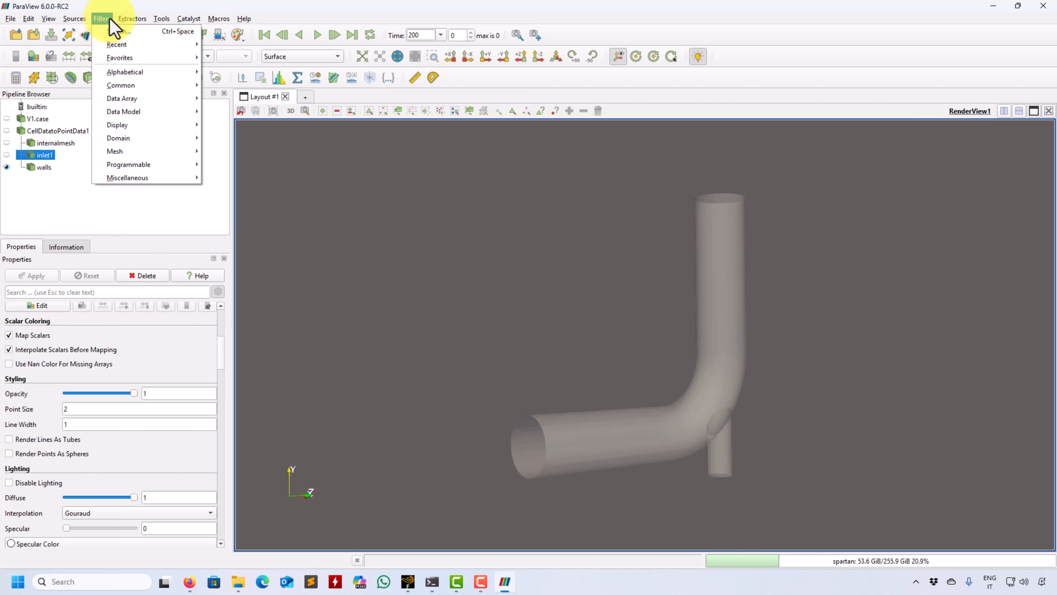
left_click(119, 32)
type("stre")
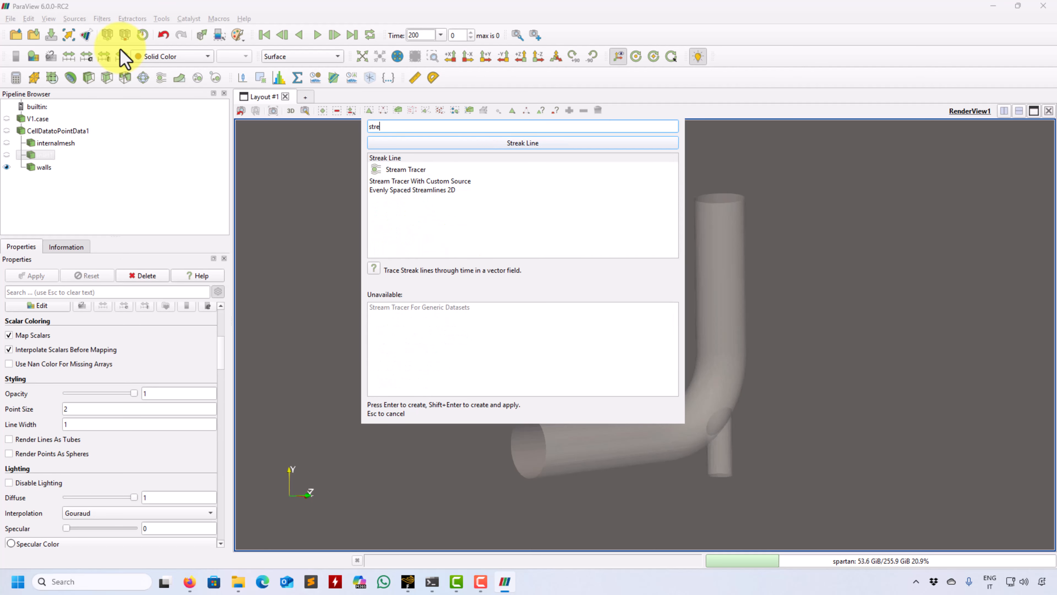
left_click(433, 181)
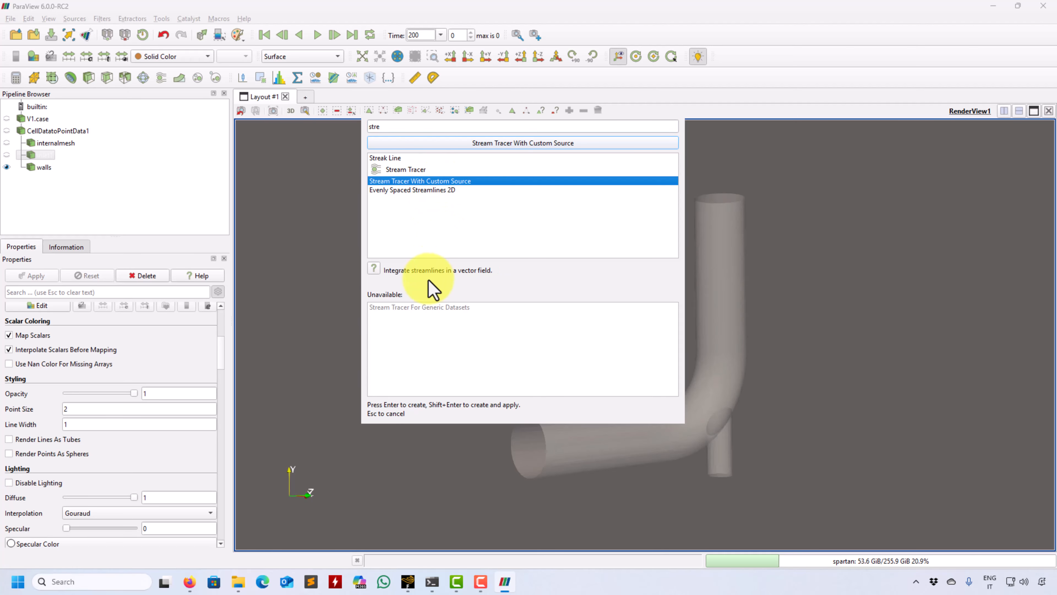
double_click(433, 182)
left_click(479, 226)
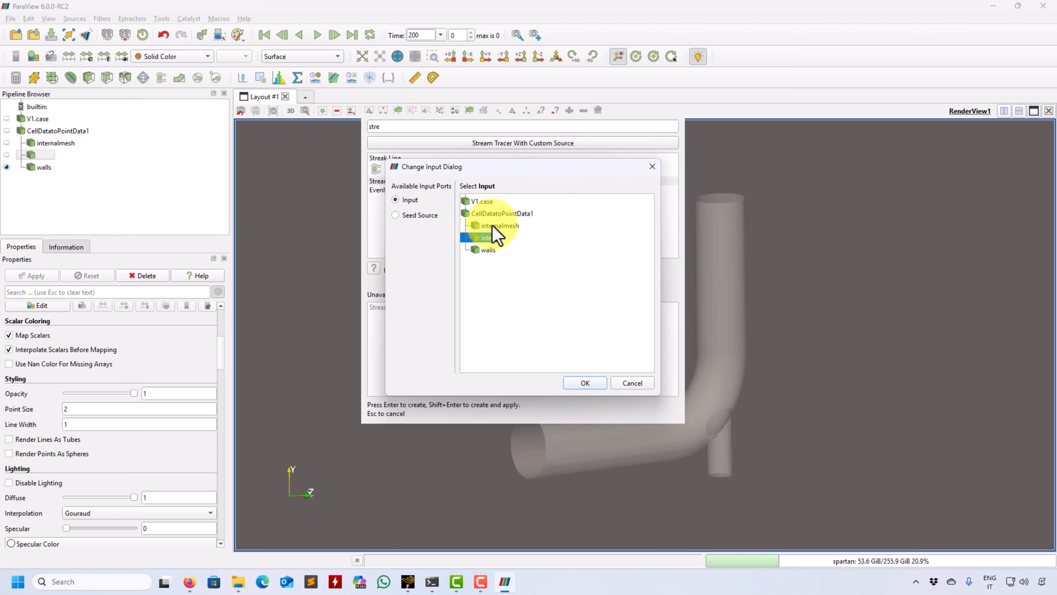
left_click(400, 215)
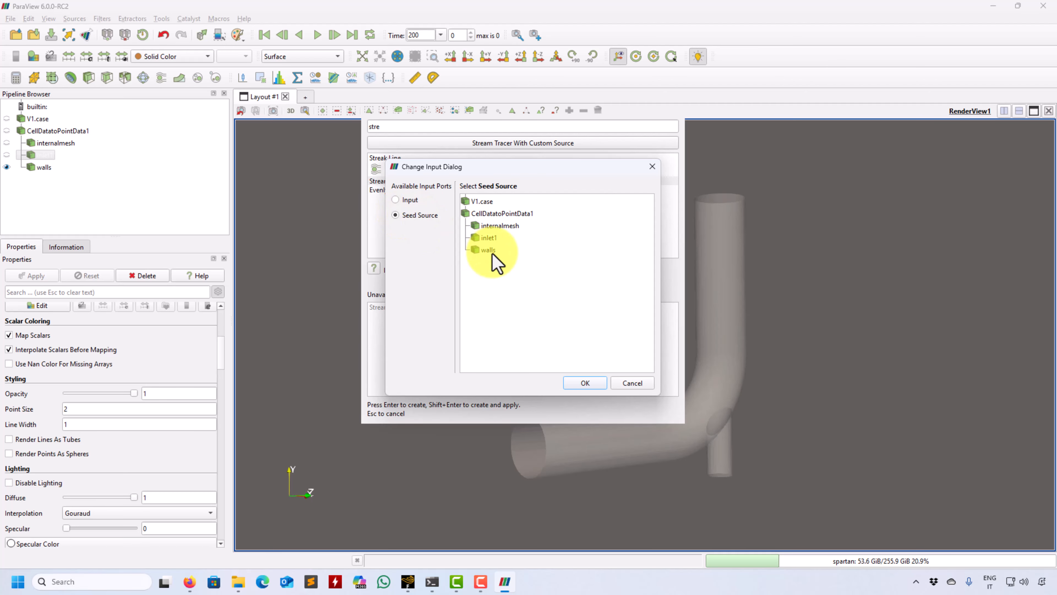
left_click(599, 383)
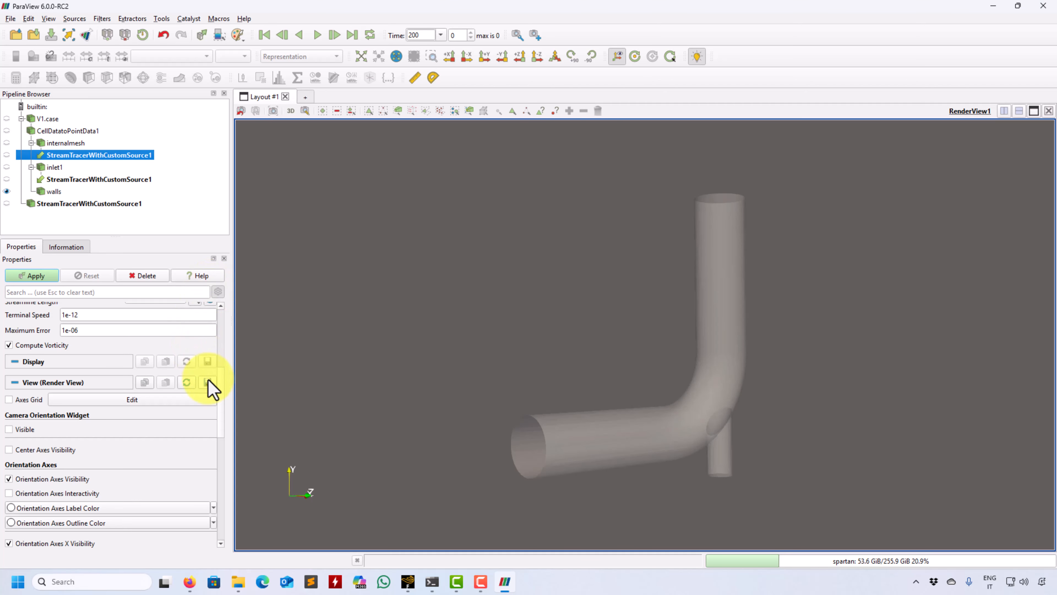
Set the stream tracer's vectors to U and review its advanced integration parameters
scroll(208, 385, "up", 5)
scroll(224, 316, "up", 1)
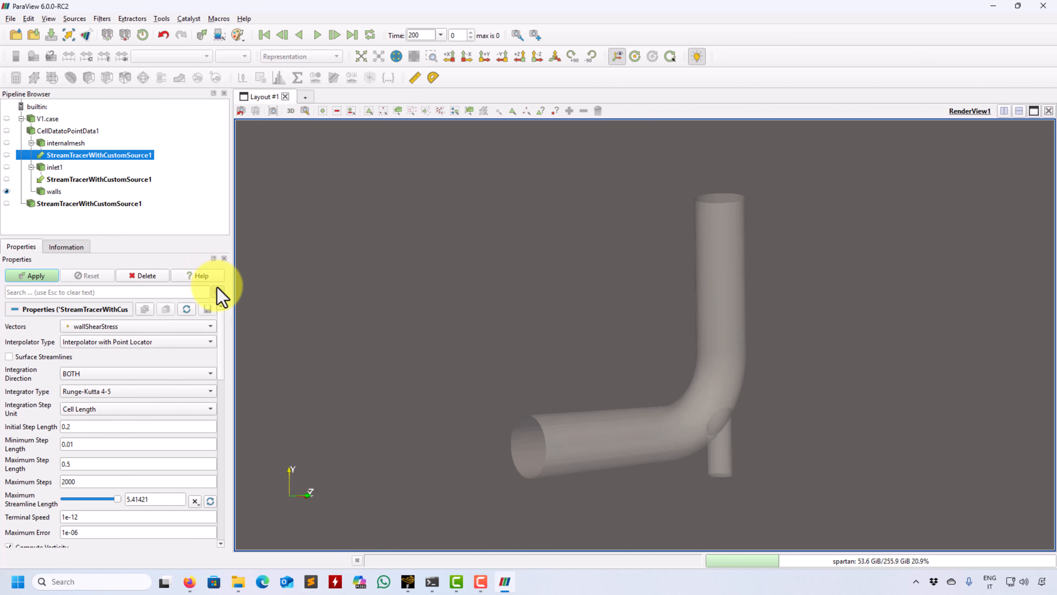
left_click(217, 292)
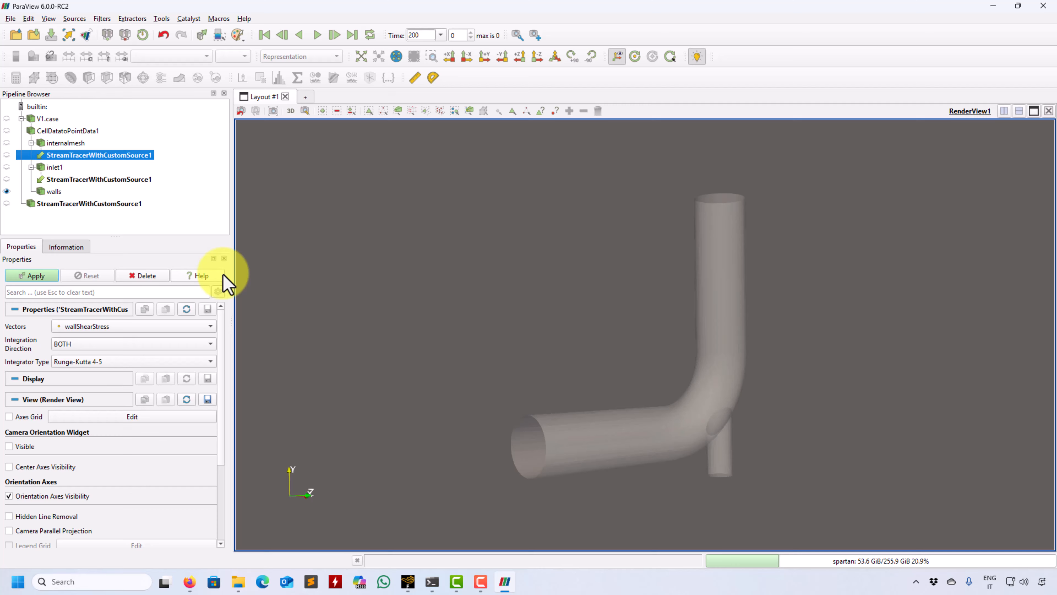
left_click(217, 294)
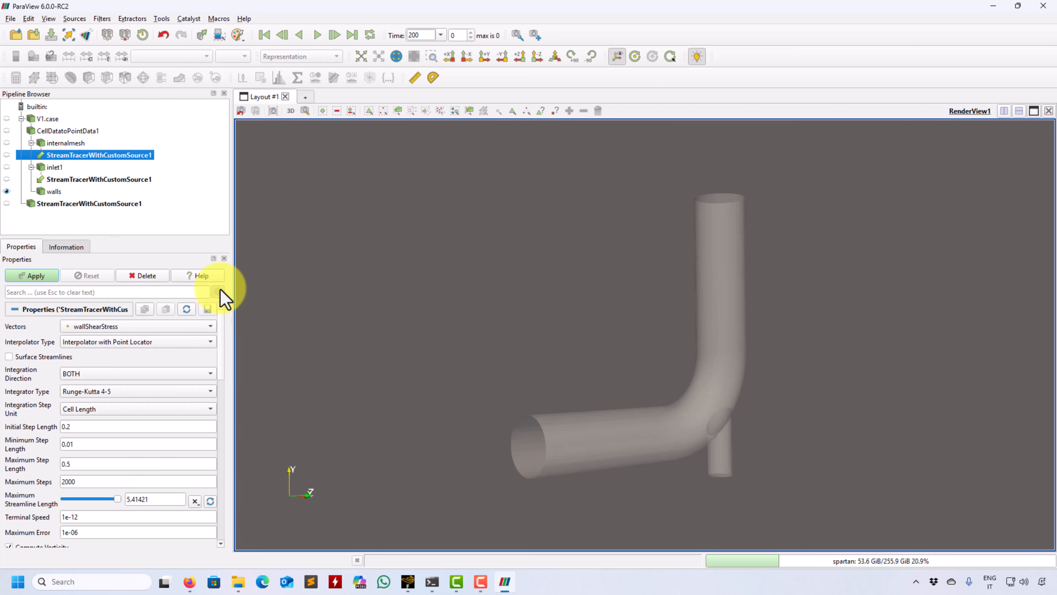
left_click(173, 329)
left_click(71, 313)
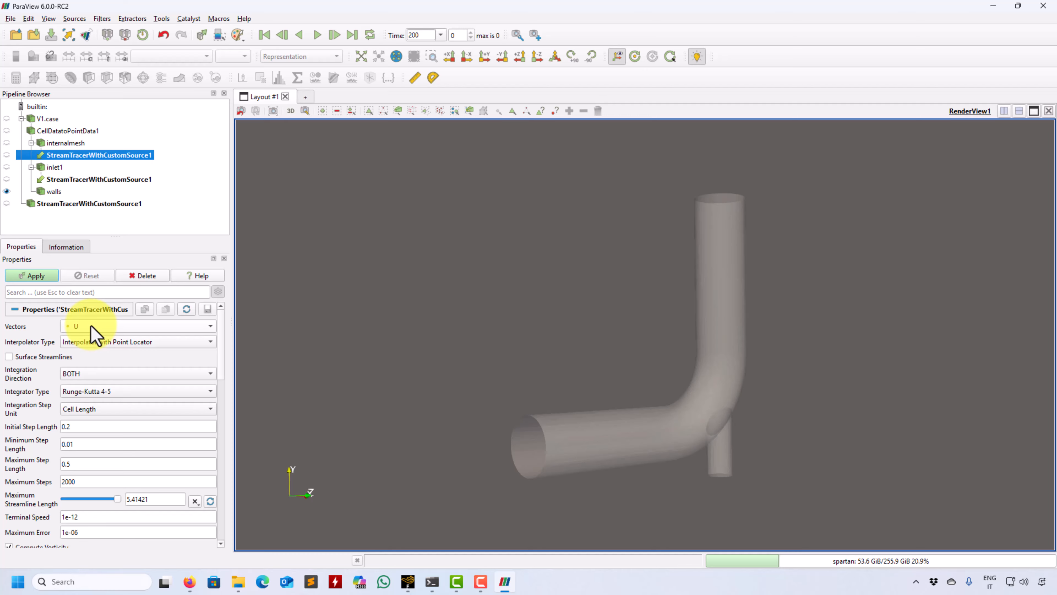
scroll(227, 348, "down", 1)
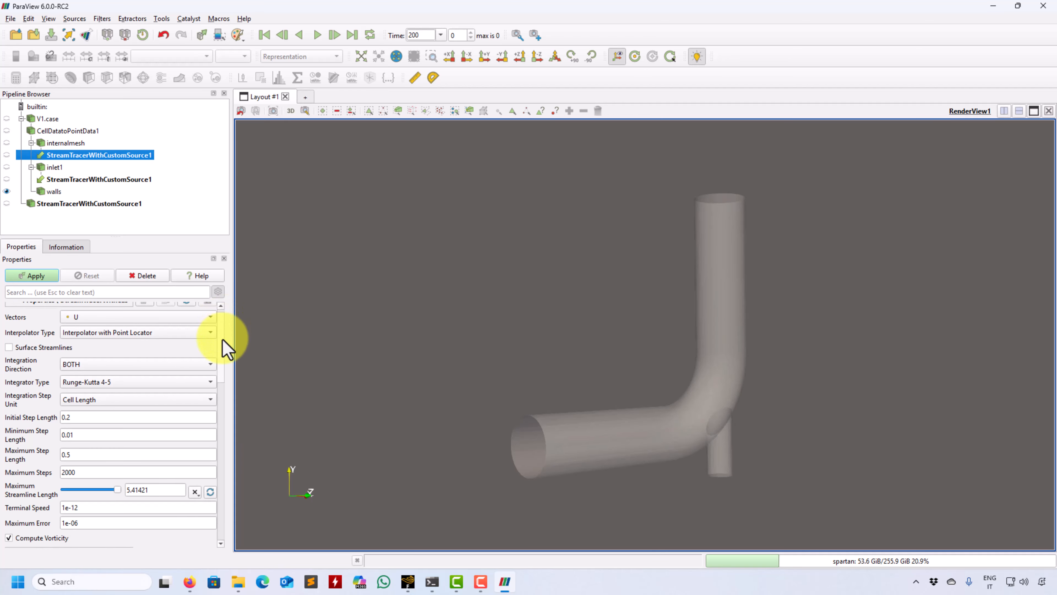
scroll(227, 350, "down", 5)
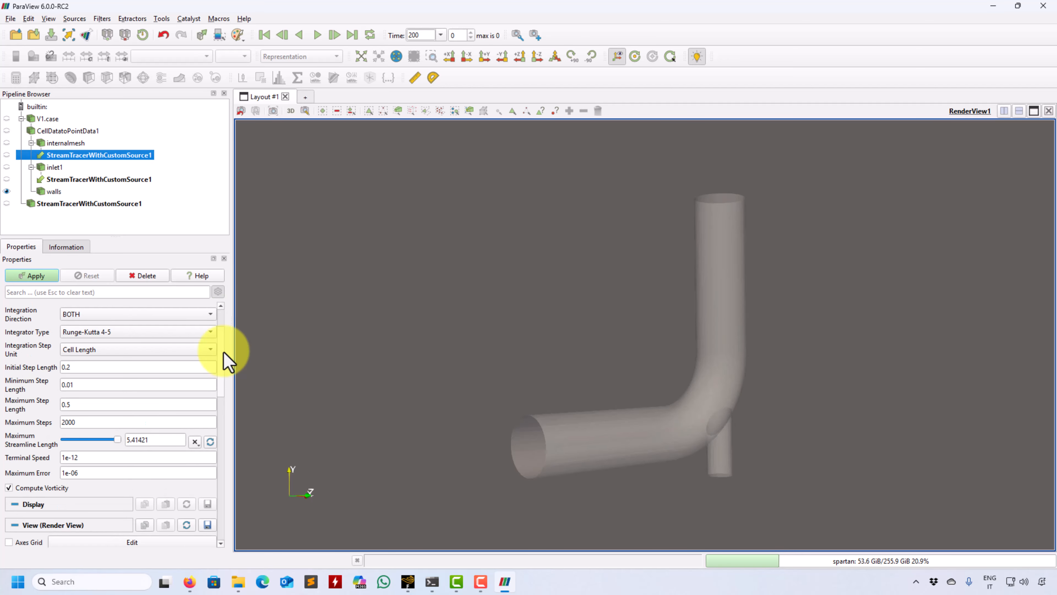
left_click_drag(223, 352, 237, 331)
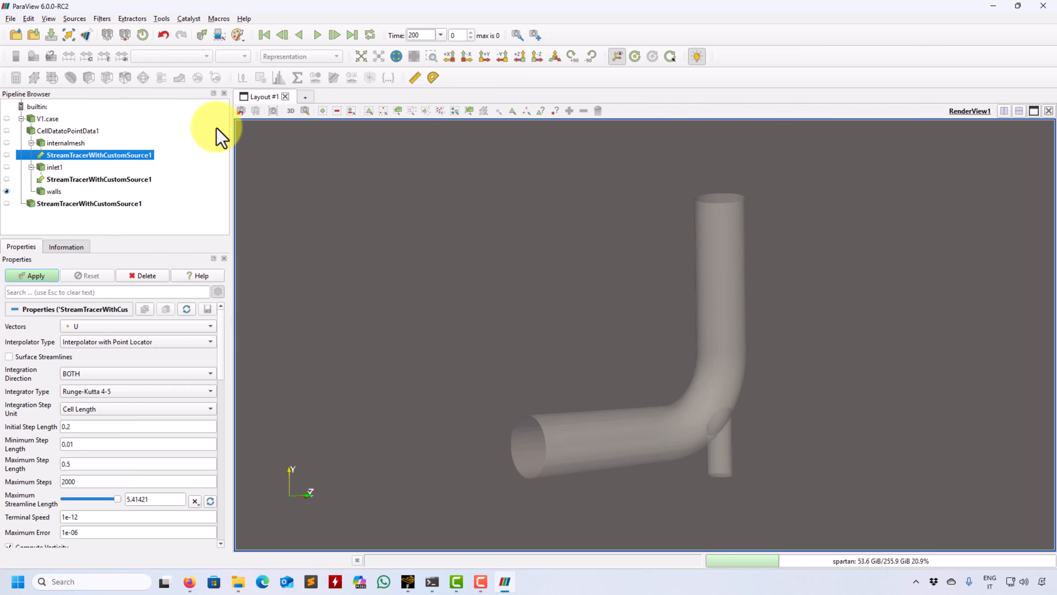
Show inlet1 as Surface With Edges and examine its mesh at the pipe opening
key("Down")
left_click(331, 57)
left_click(320, 89)
scroll(440, 441, "up", 3)
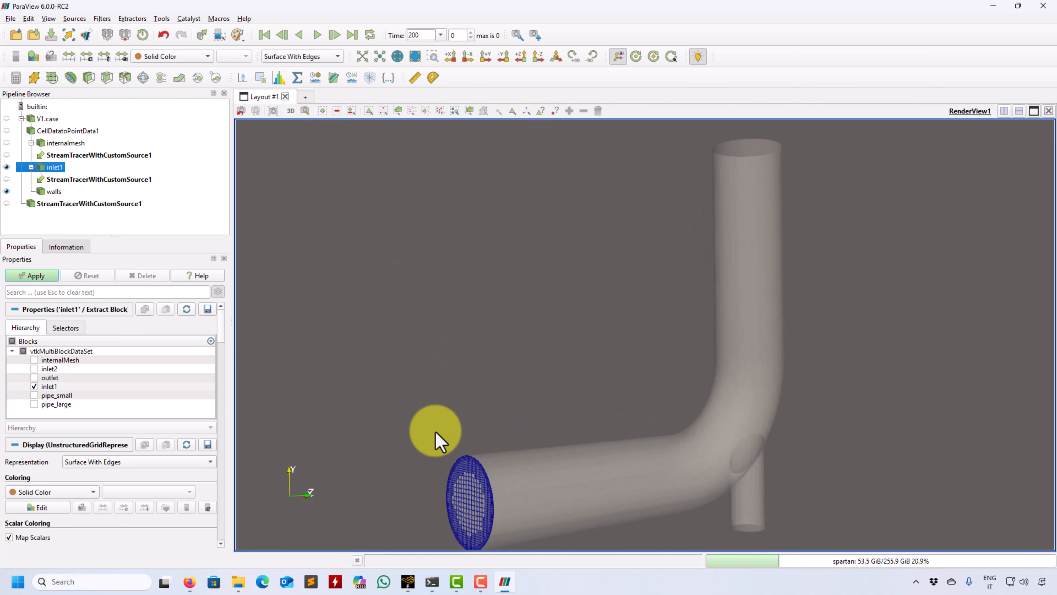
scroll(567, 300, "up", 5)
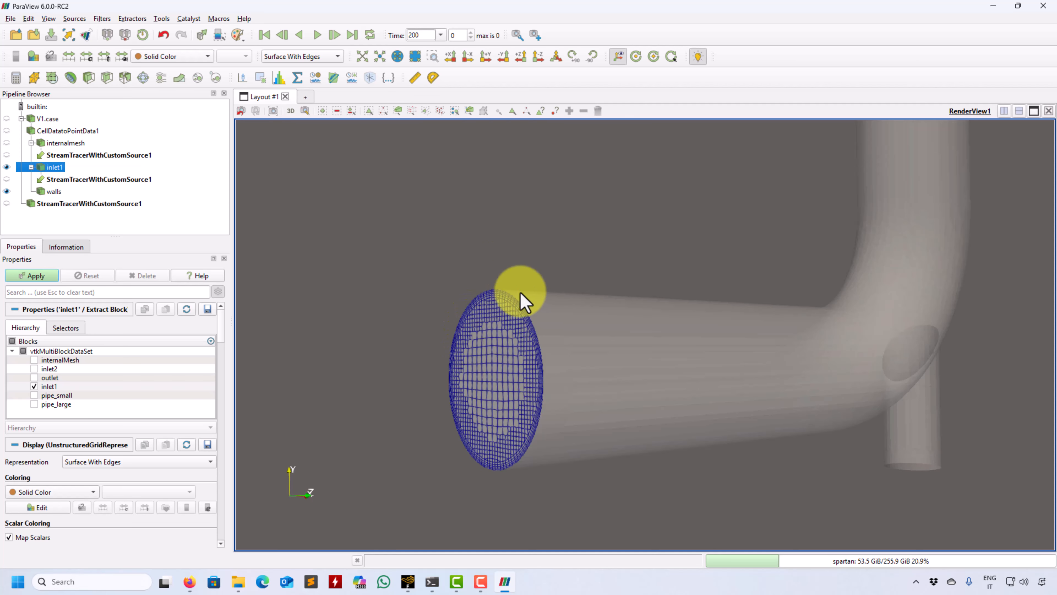
left_click_drag(431, 317, 419, 337)
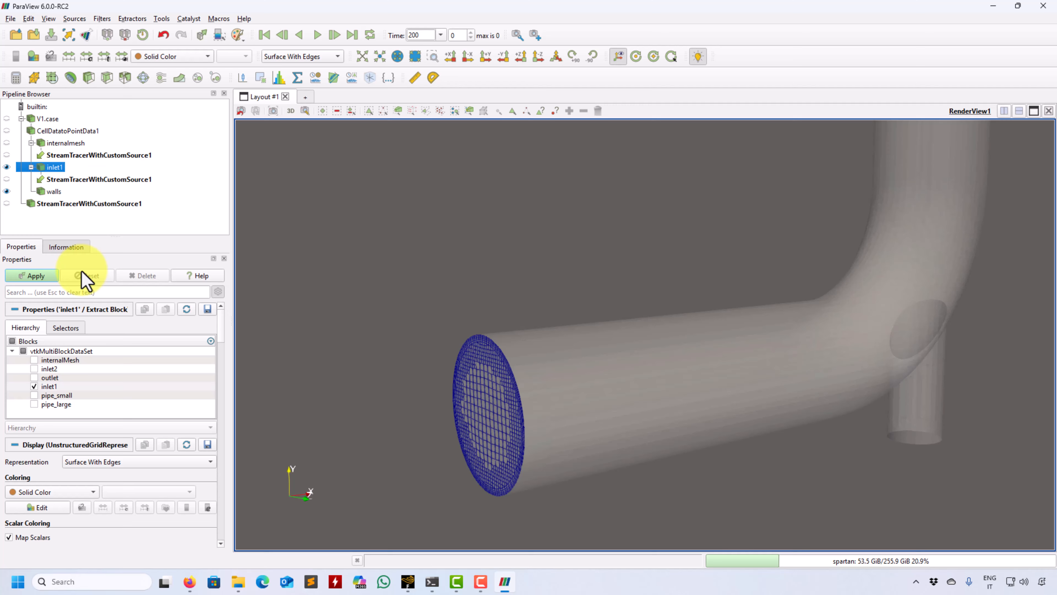
Apply the stream tracer and examine the streamlines starting at the pipe inlet
left_click(37, 276)
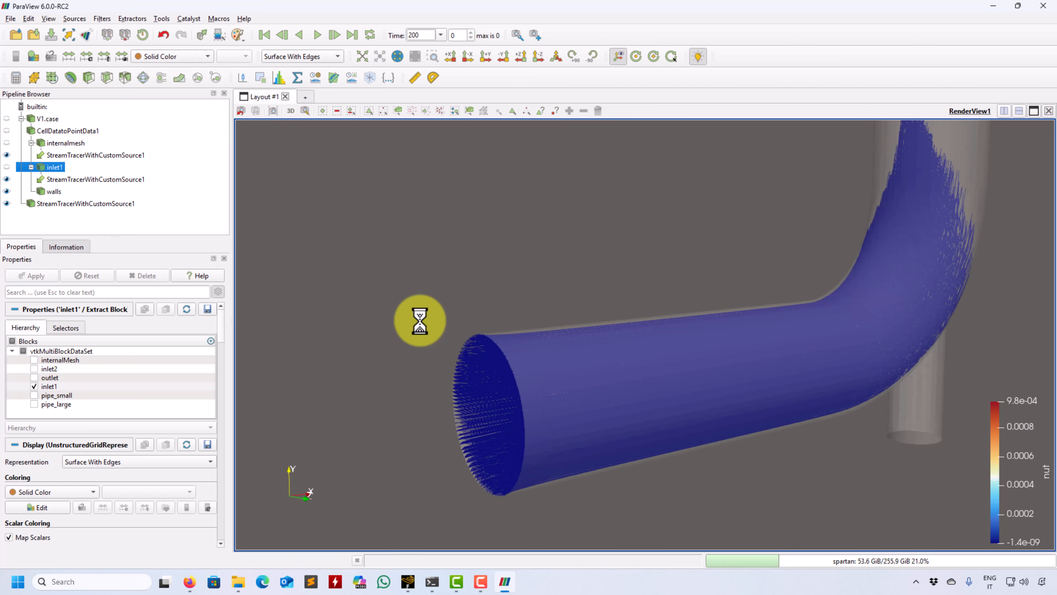
mouse_move(419, 320)
left_mouse_down()
mouse_move(463, 338)
mouse_move(620, 333)
mouse_move(318, 189)
mouse_move(406, 308)
left_mouse_up()
right_click_drag(402, 298, 388, 360)
left_click_drag(391, 357, 448, 355)
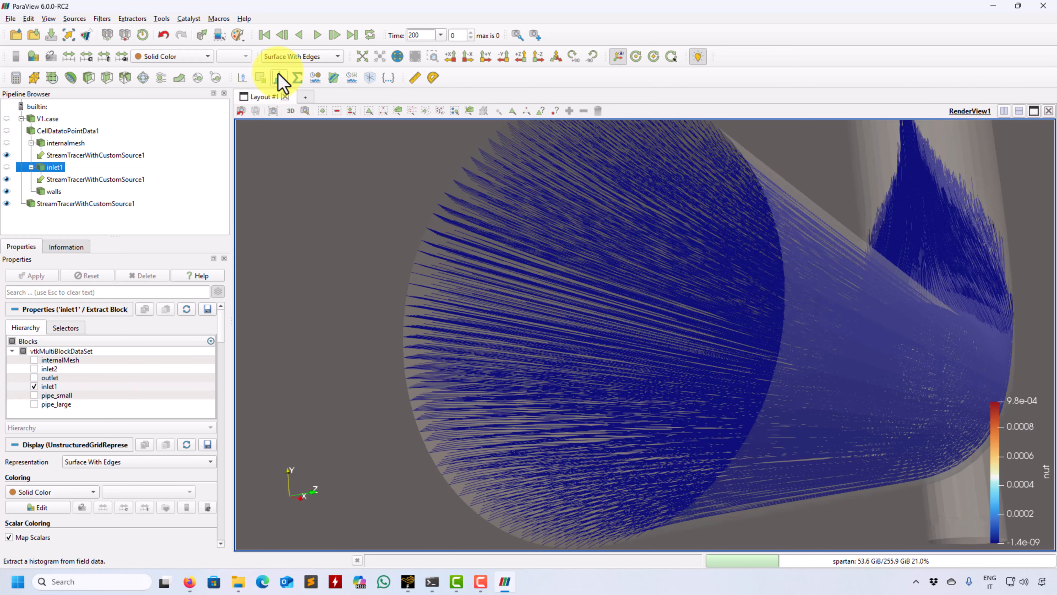
Show inlet1 over the streamlines and lower its opacity to 0.37 to compare the mesh with the seed points
left_click(7, 166)
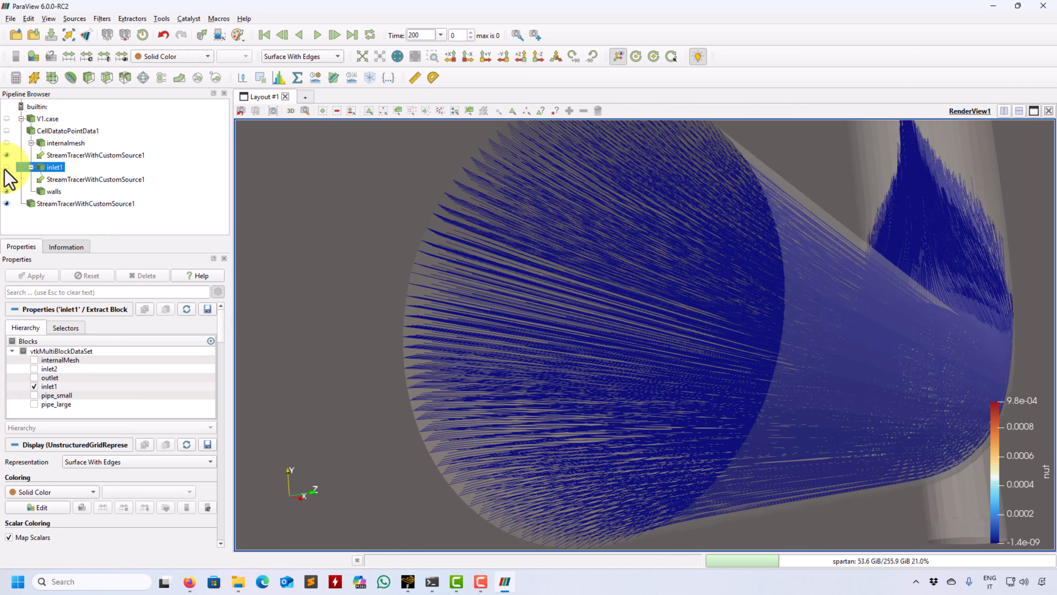
left_click_drag(416, 254, 456, 271)
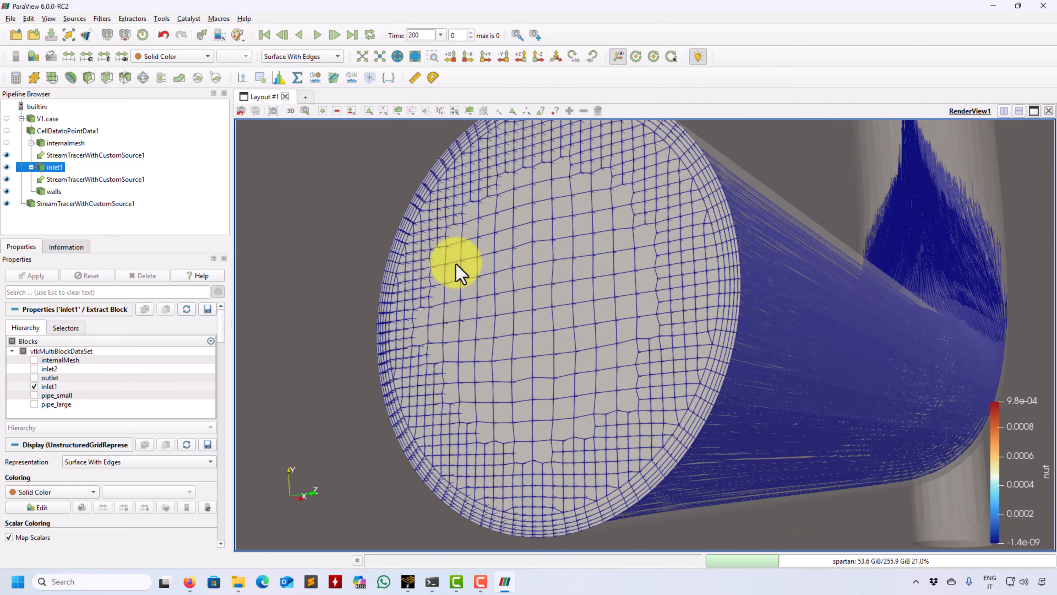
scroll(223, 346, "down", 8)
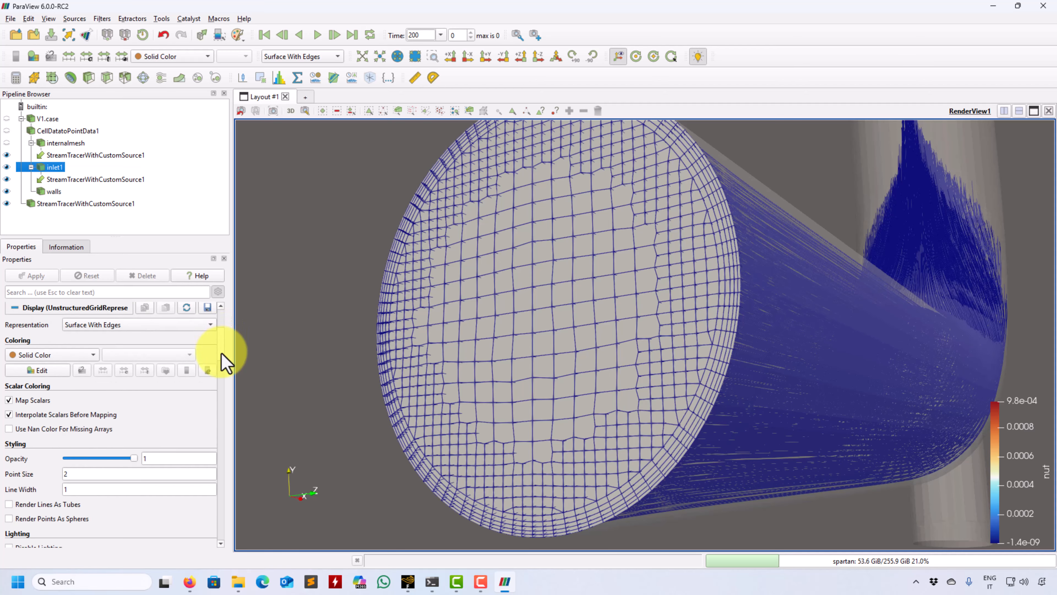
left_click_drag(123, 410, 90, 410)
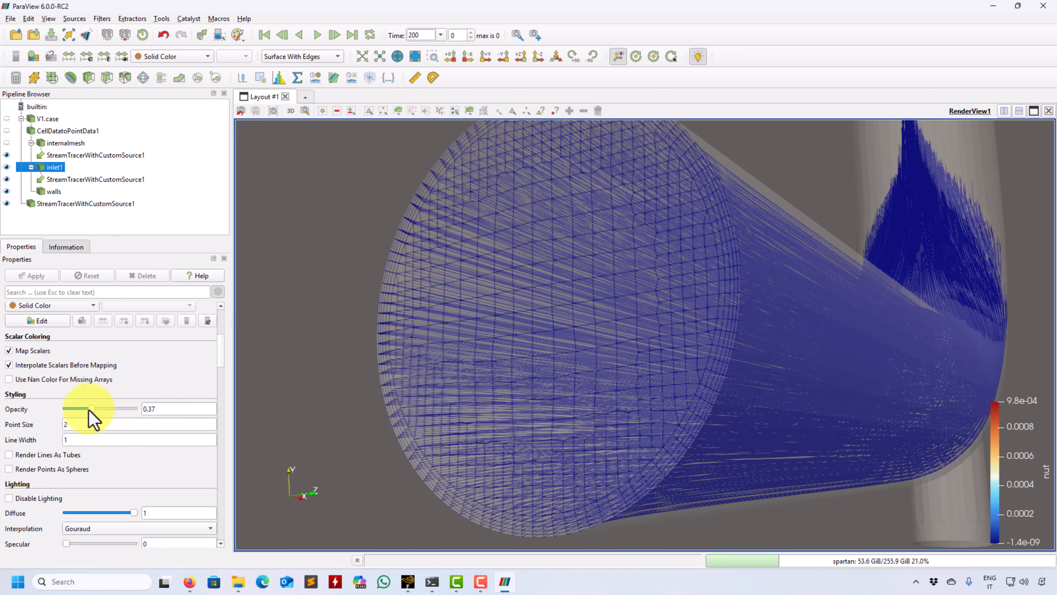
left_click_drag(514, 366, 646, 380)
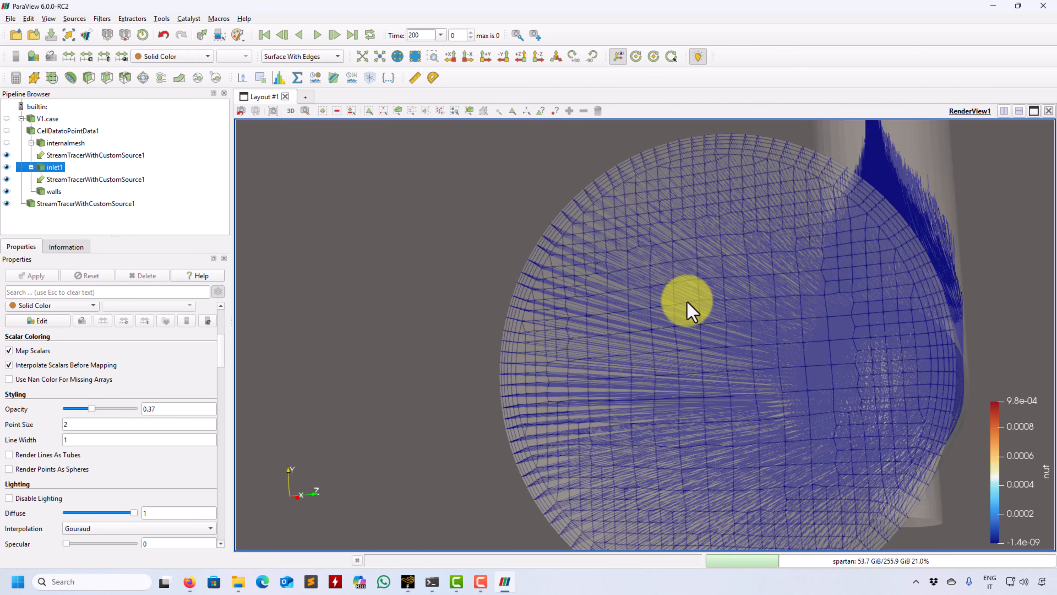
left_click_drag(685, 300, 680, 307)
left_click_drag(818, 351, 236, 392)
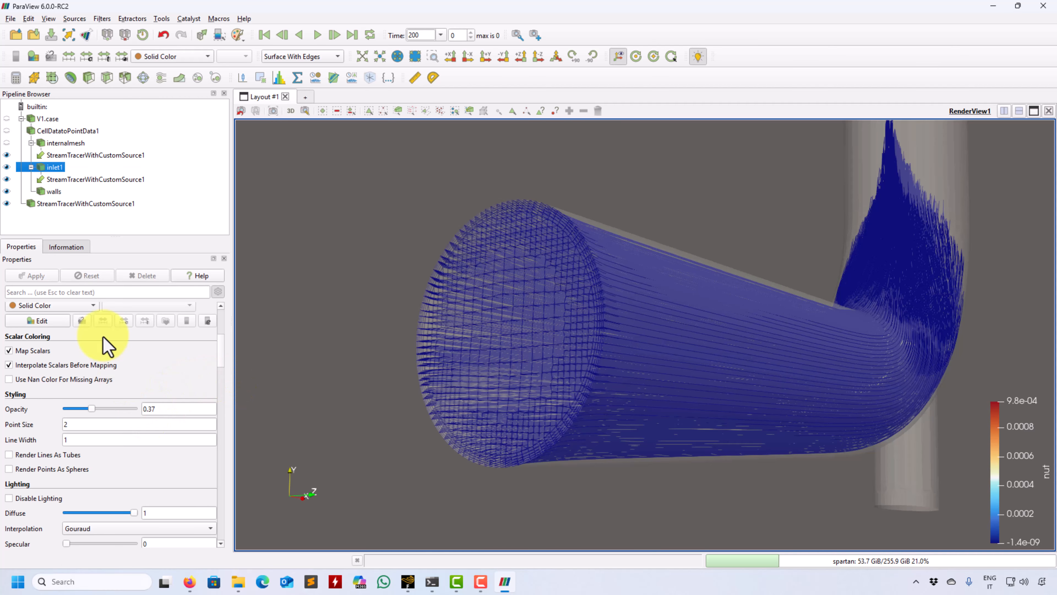
Hide inlet1 and examine how far the streamlines extend past the pipe bend
left_click(6, 167)
left_click_drag(484, 288, 609, 396)
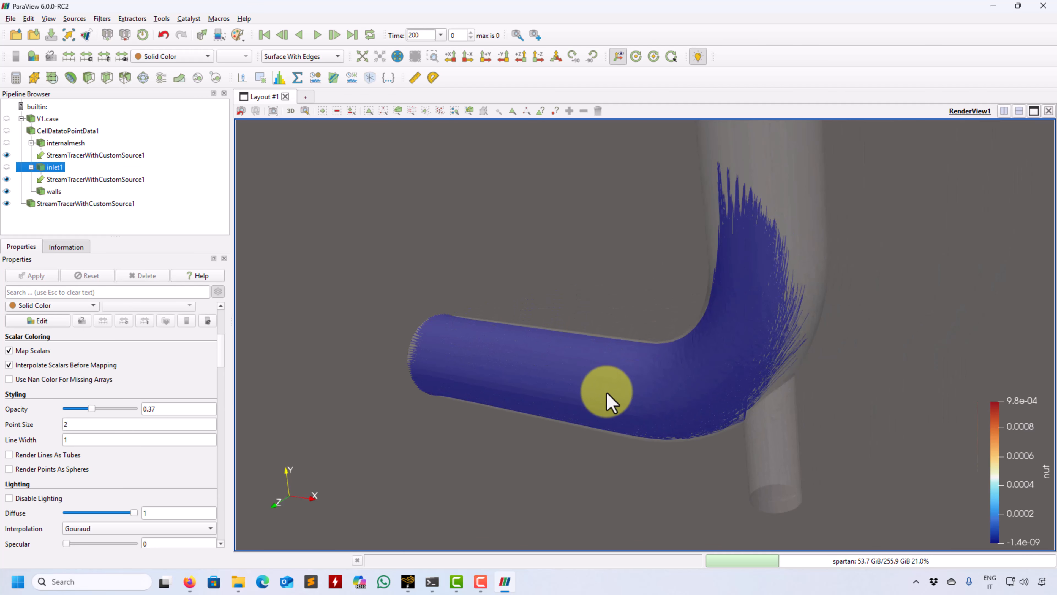
scroll(229, 356, "down", 5)
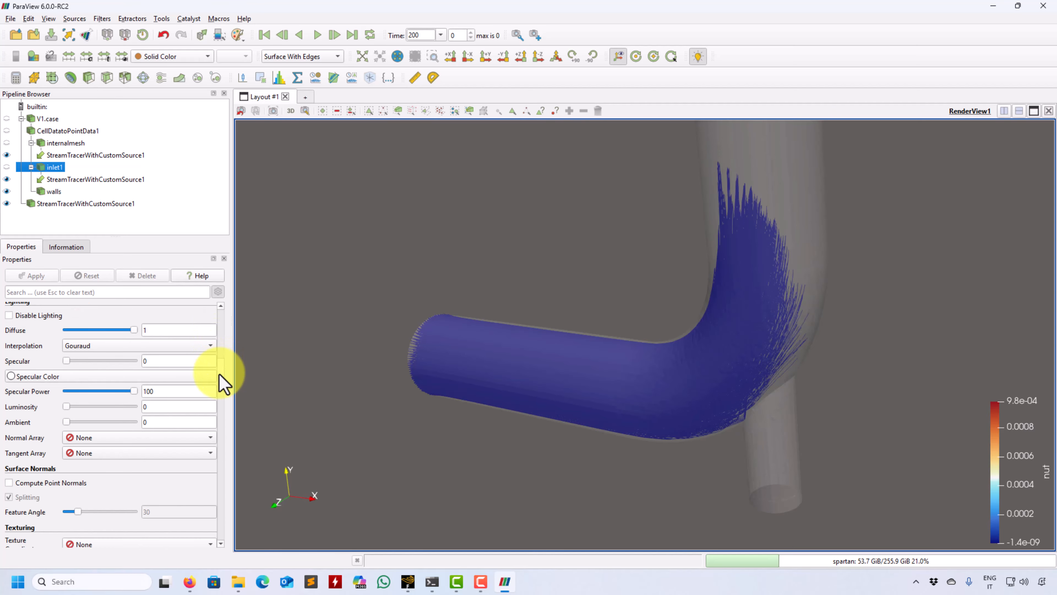
scroll(227, 358, "up", 8)
scroll(231, 341, "up", 2)
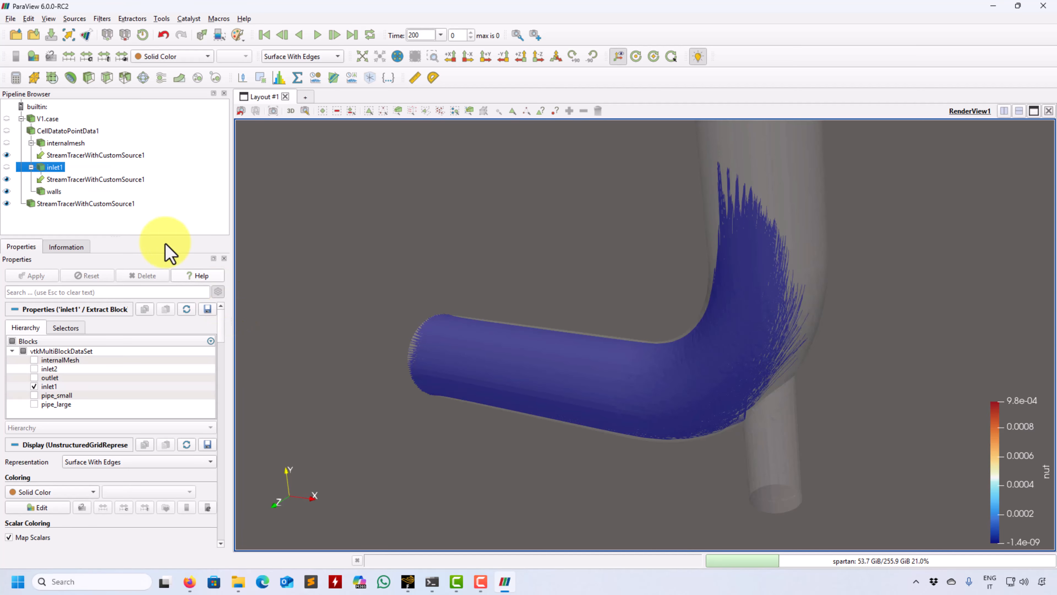
Set the stream tracer's maximum streamline length to 15, apply it, and inspect the extended streamlines
left_click(85, 204)
scroll(221, 341, "down", 4)
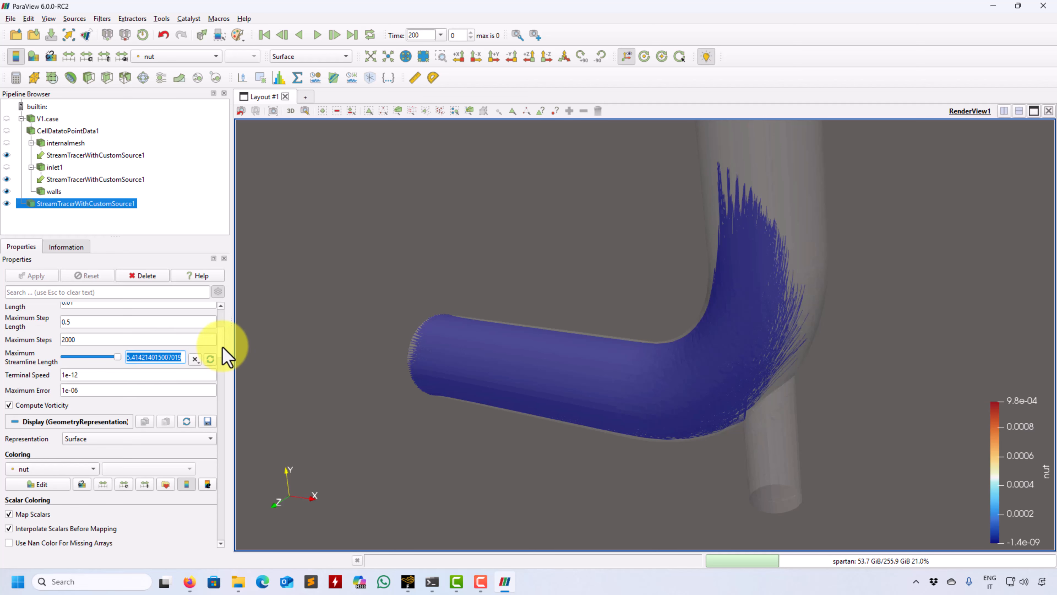
scroll(224, 347, "up", 3)
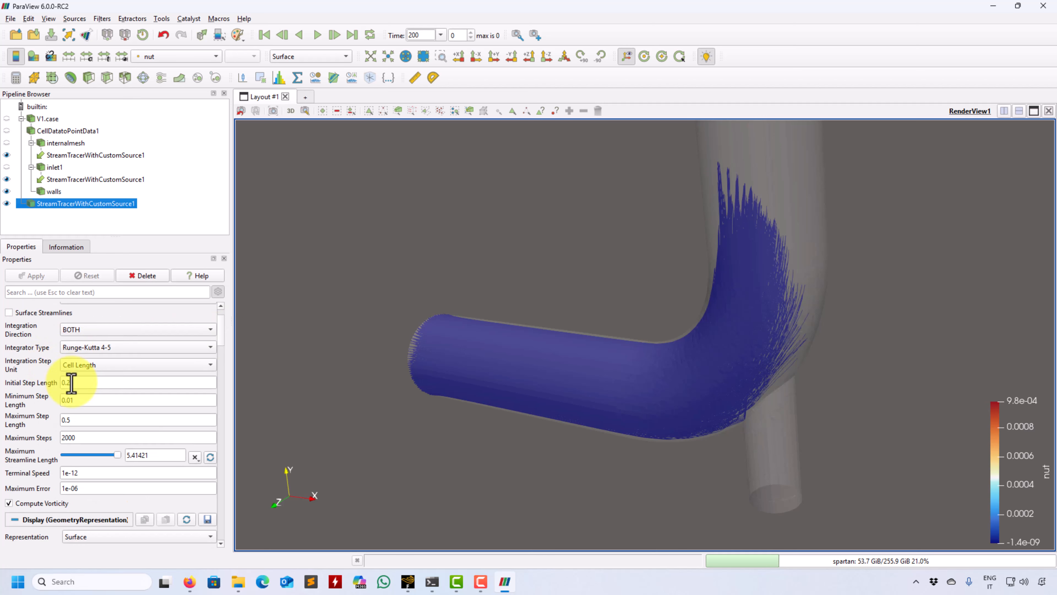
mouse_move(71, 382)
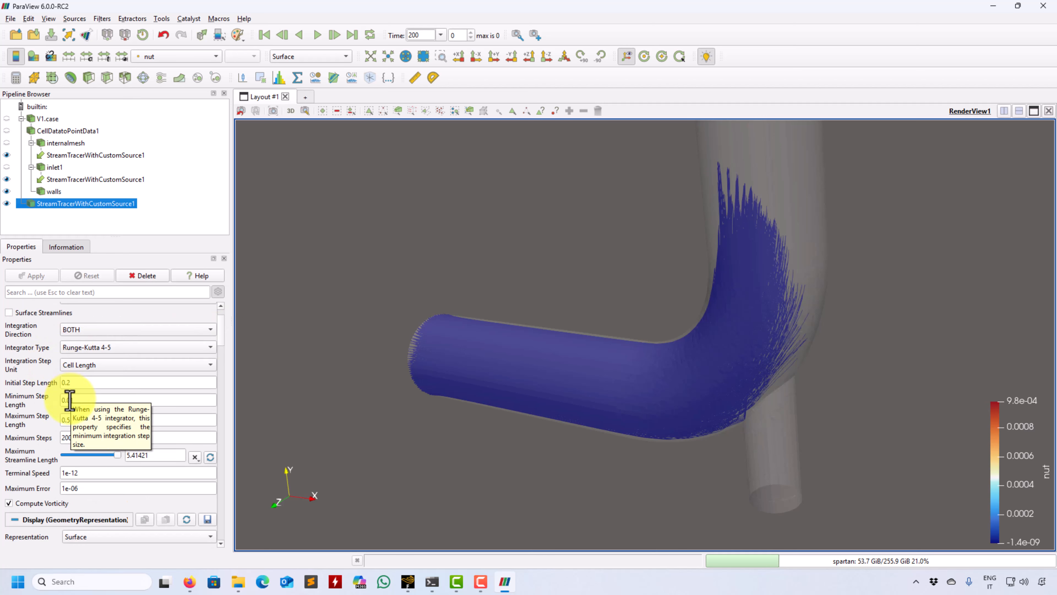
double_click(157, 455)
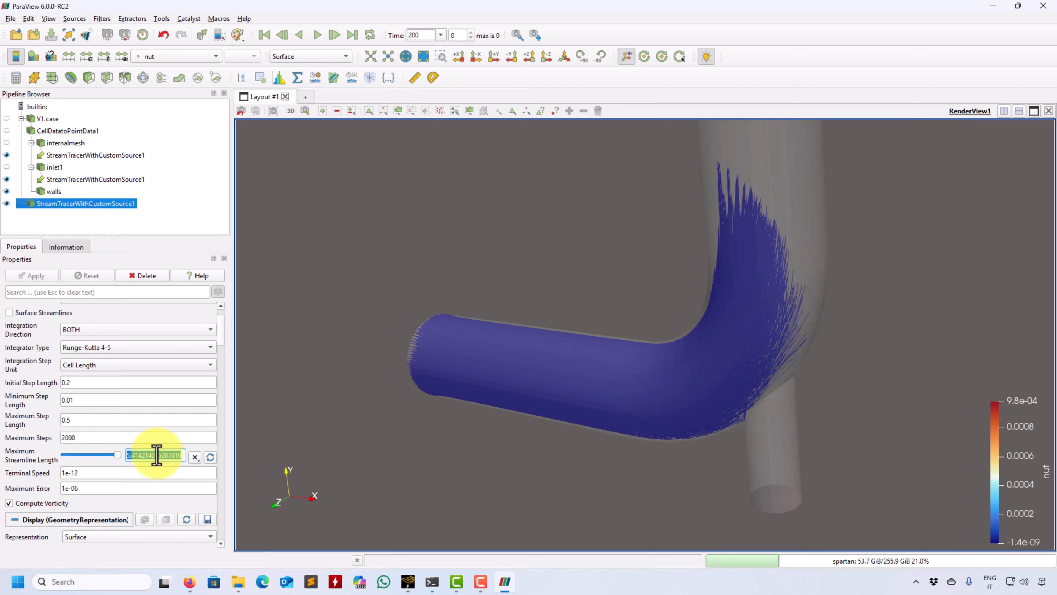
type("15")
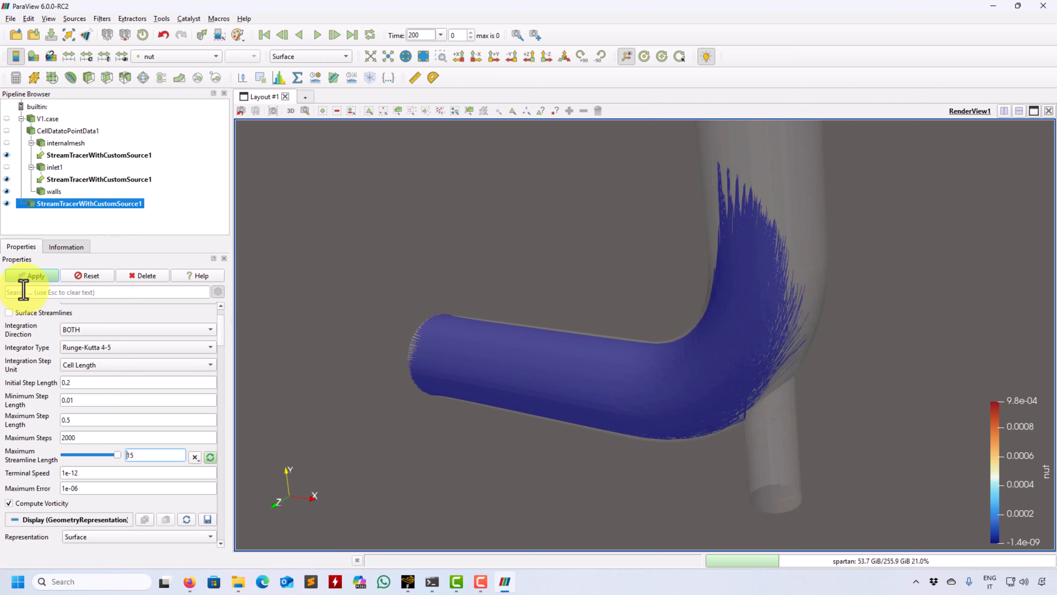
left_click(33, 276)
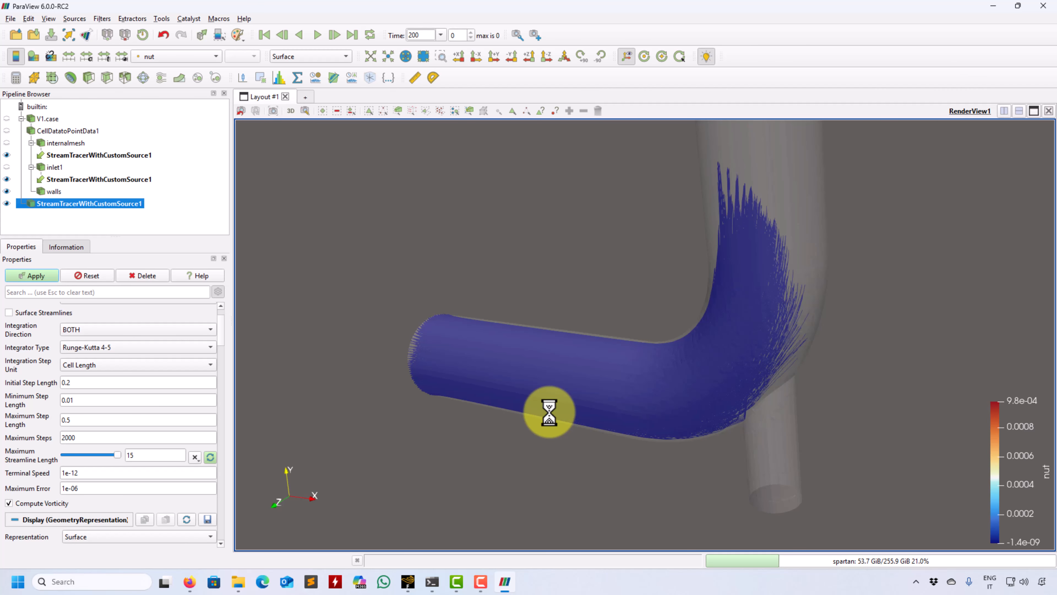
left_click_drag(604, 378, 479, 342)
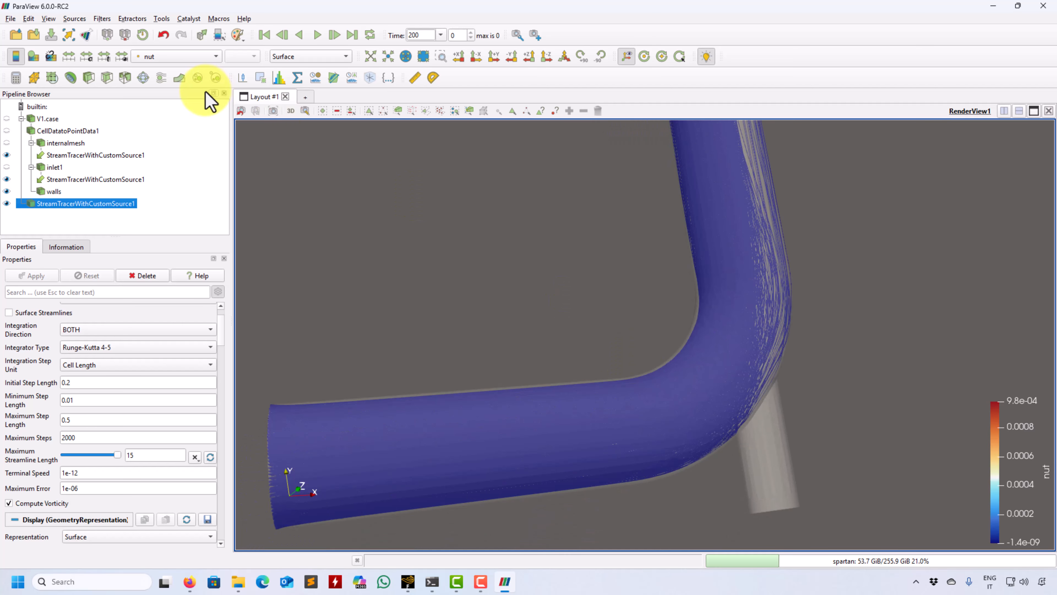
Color the streamlines by velocity magnitude U and set the upper limit of the color range to 5
left_click(175, 57)
left_click(167, 76)
left_click_drag(582, 304, 478, 413)
left_click(87, 57)
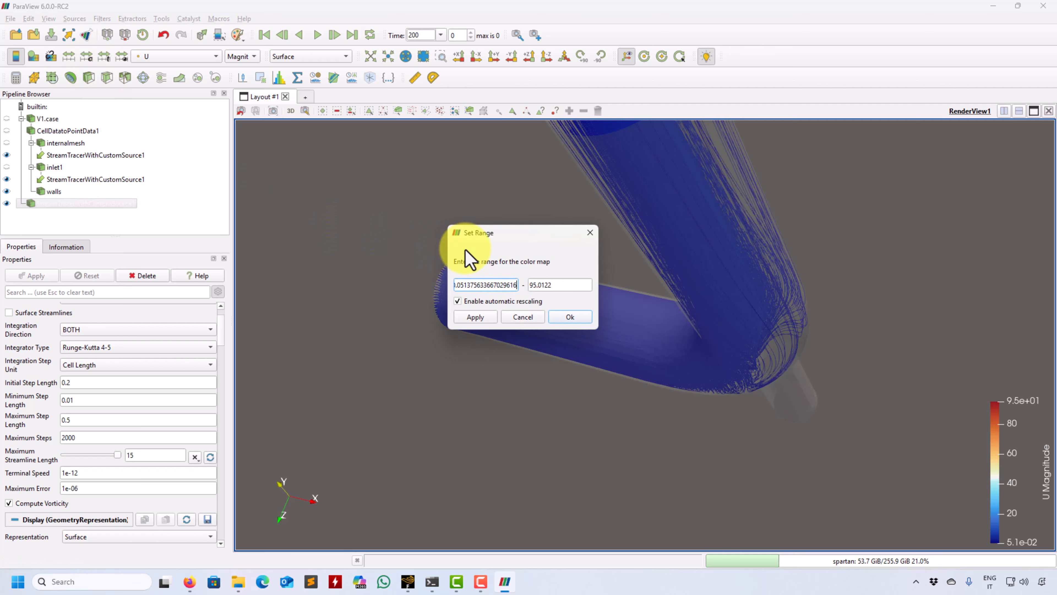
type("5")
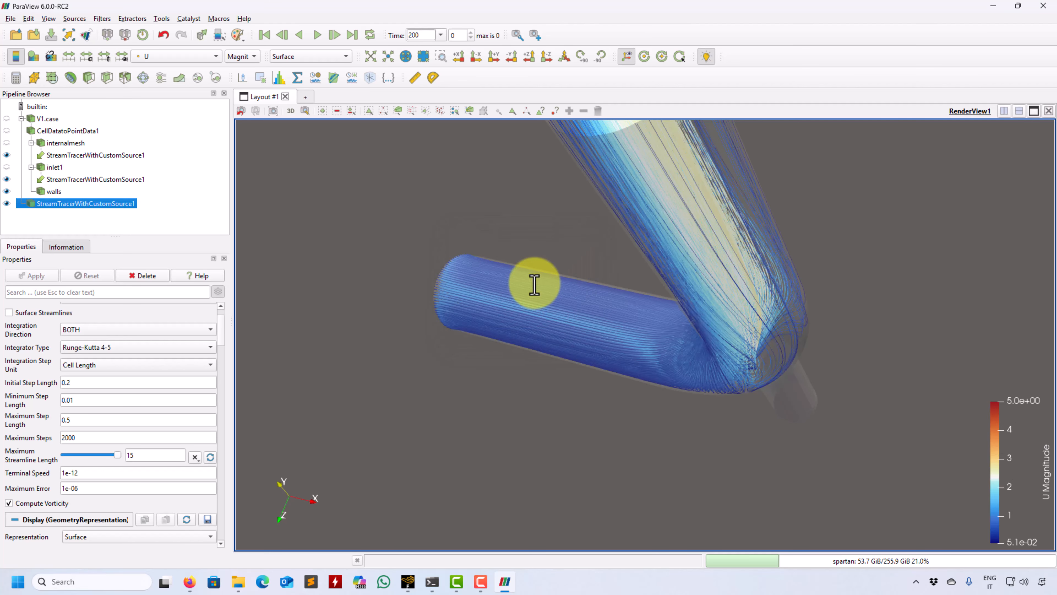
key("Return")
left_click_drag(375, 239, 211, 443)
Enable ray tracing for the render view and inspect the streamlines at the pipe inlet
mouse_move(223, 327)
left_mouse_down()
mouse_move(224, 317)
mouse_move(217, 538)
left_mouse_up()
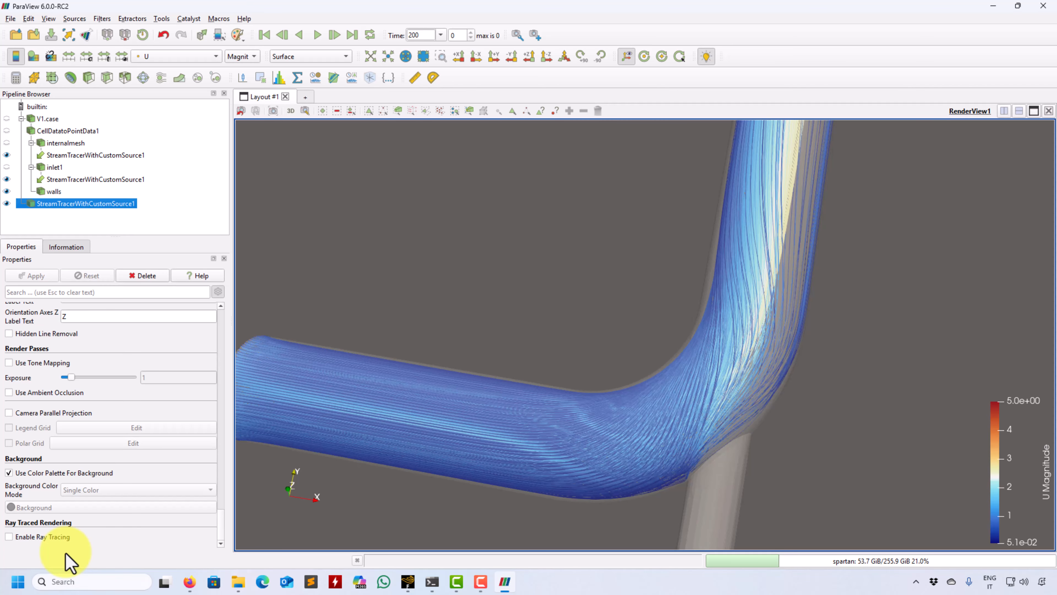
left_click(61, 541)
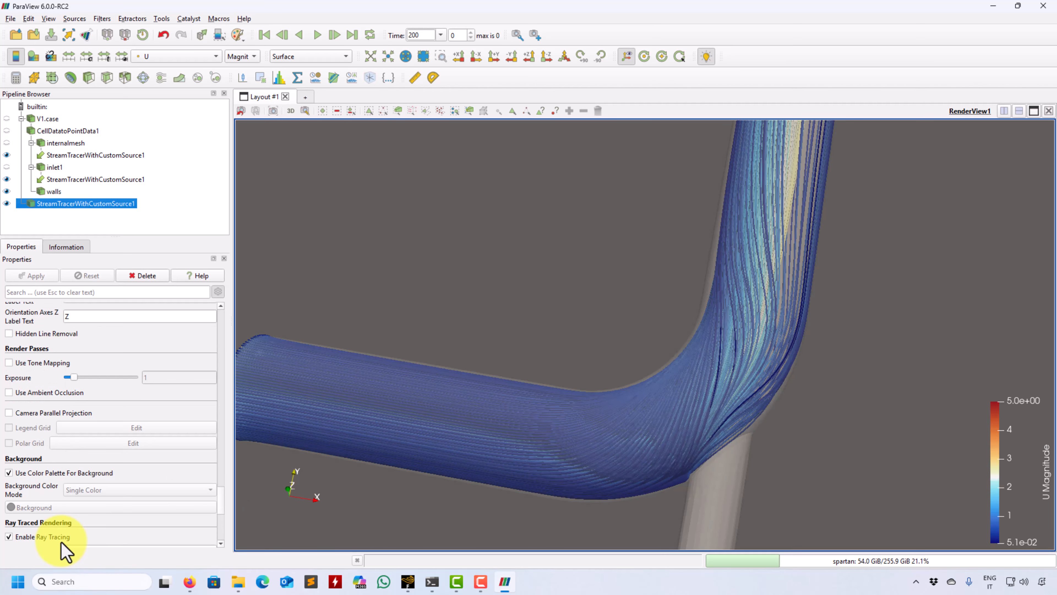
left_click_drag(564, 484, 247, 349)
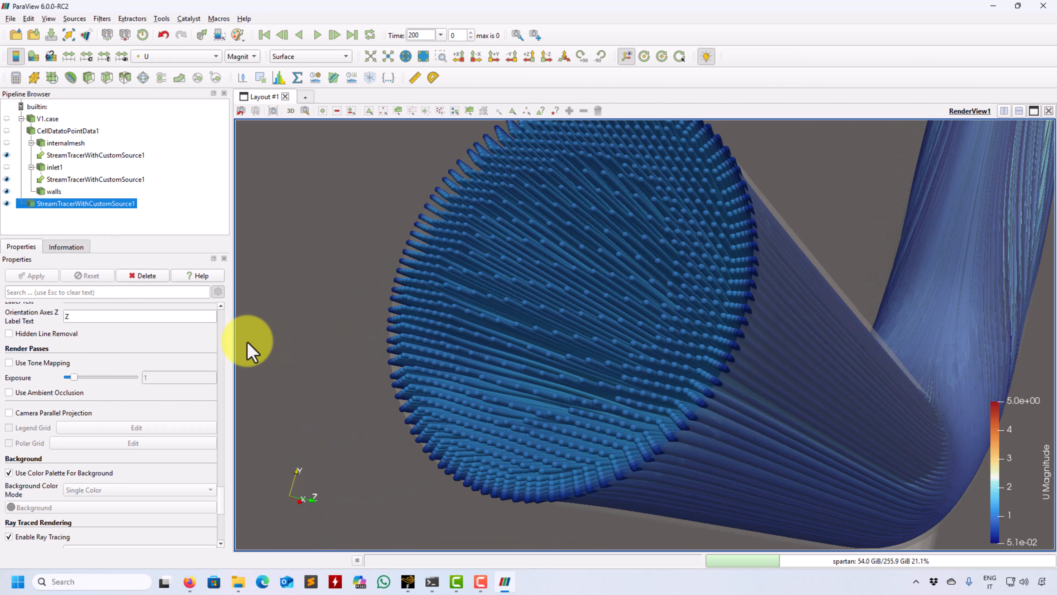
Show inlet1 over the ray-traced streamlines and compare its mesh points with the streamline starts
left_click(9, 167)
left_click_drag(566, 278, 743, 369)
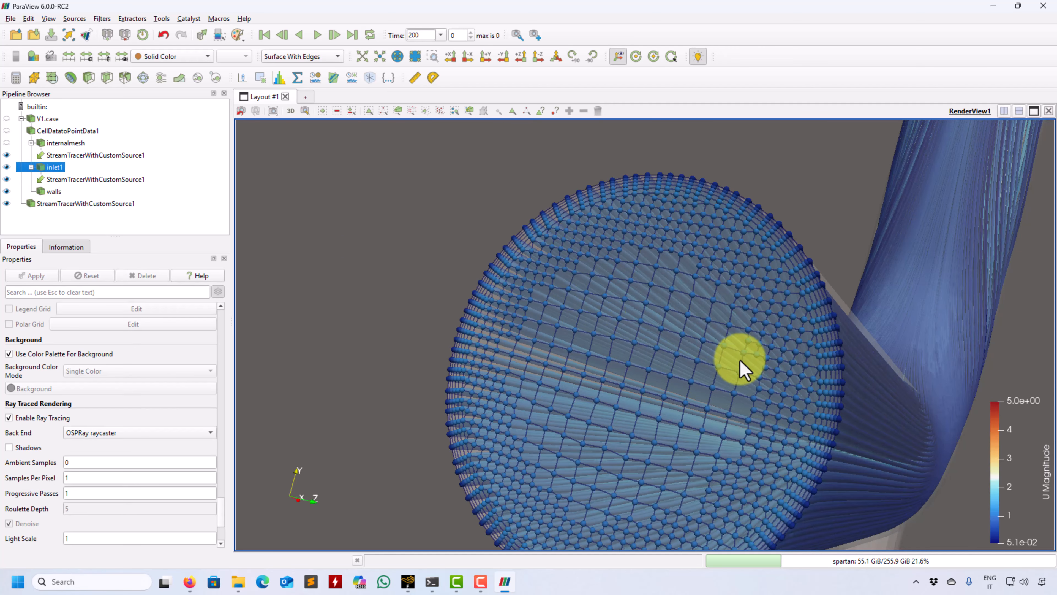
left_click_drag(683, 307, 767, 330)
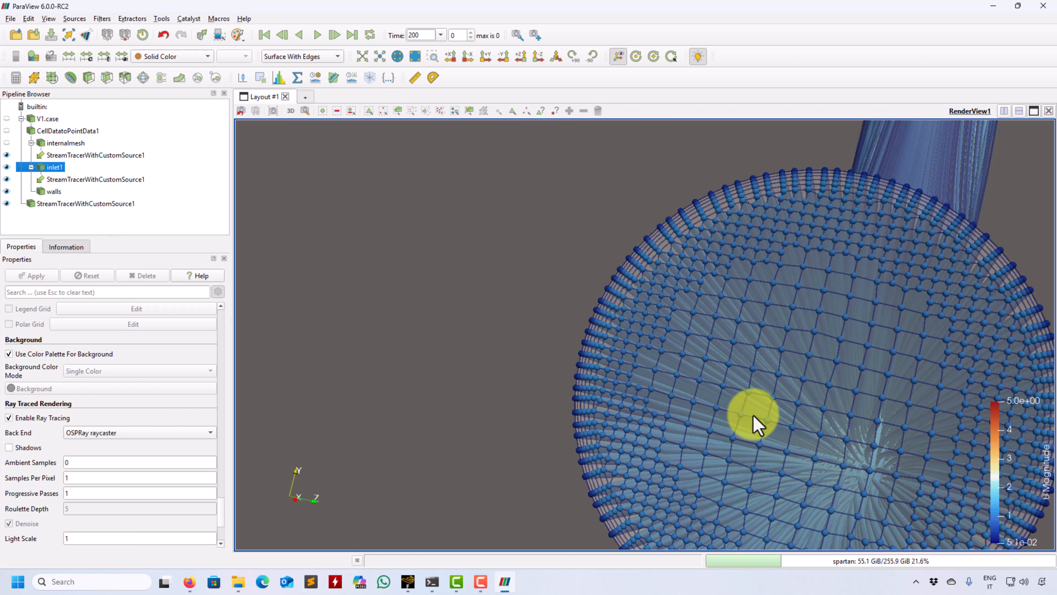
scroll(755, 420, "down", 5)
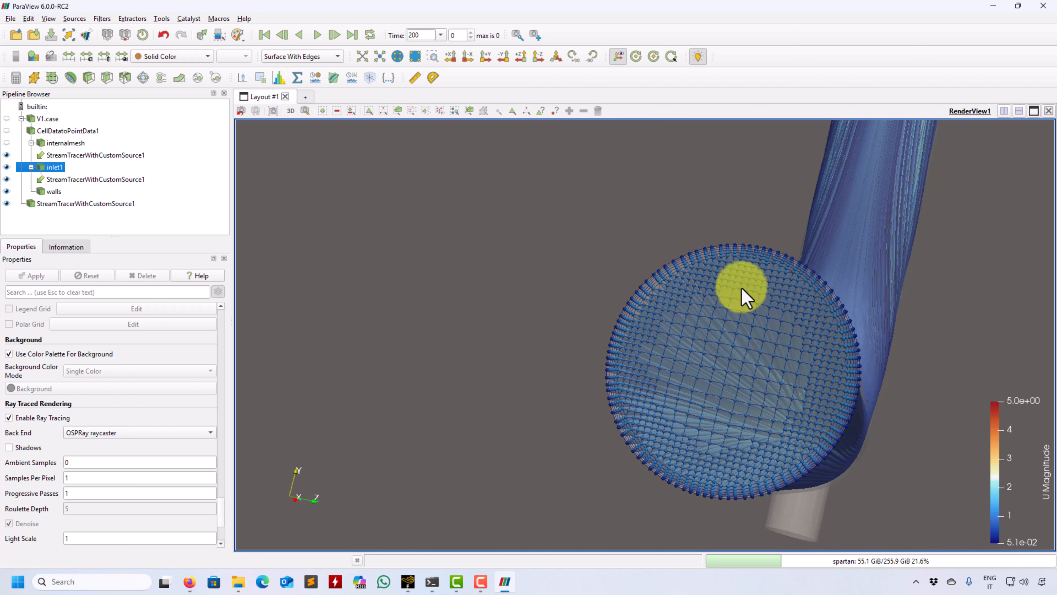
left_click_drag(722, 420, 696, 402)
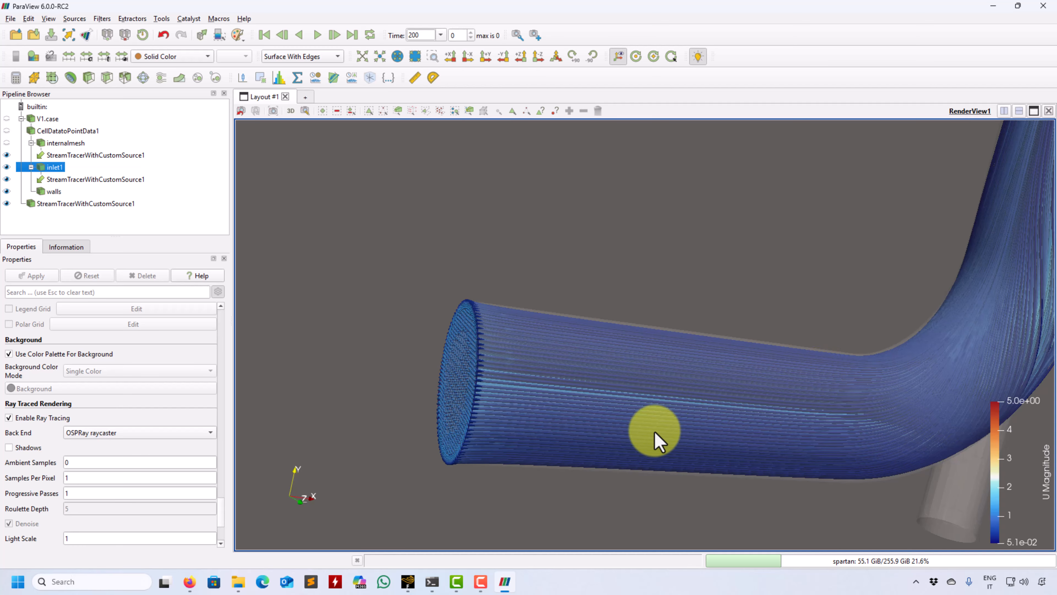
left_click_drag(656, 437, 549, 437)
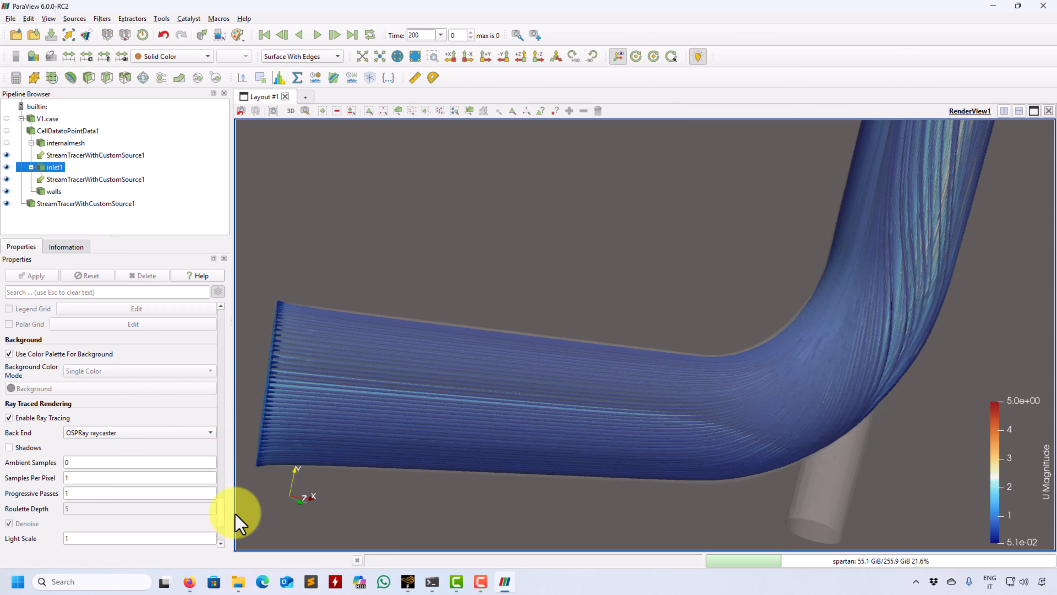
Enable shadows for the ray-traced rendering and inspect the shaded streamlines along the pipe
left_click(25, 448)
left_click_drag(300, 418, 633, 347)
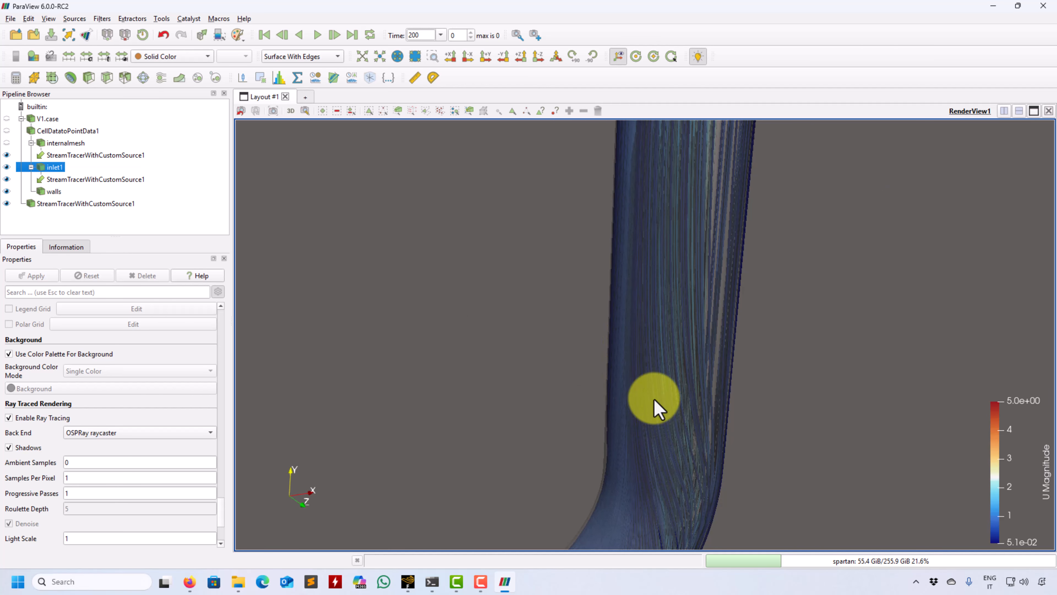
left_click_drag(655, 401, 228, 456)
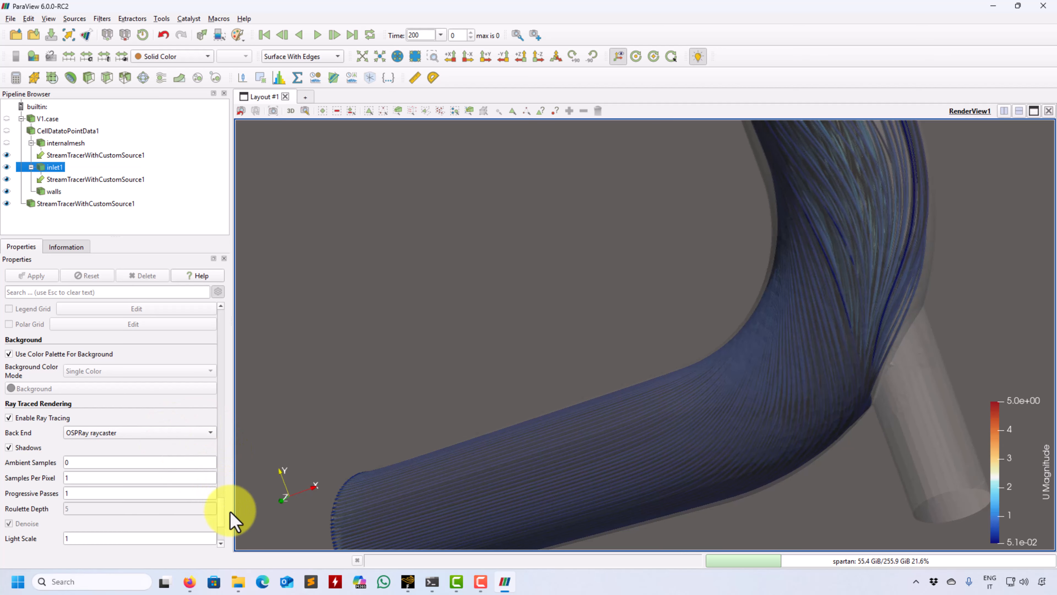
Stop using the color palette for the background, set a Gradient background, and inspect the streamline ends at the far end of the pipe
left_click_drag(222, 522, 224, 500)
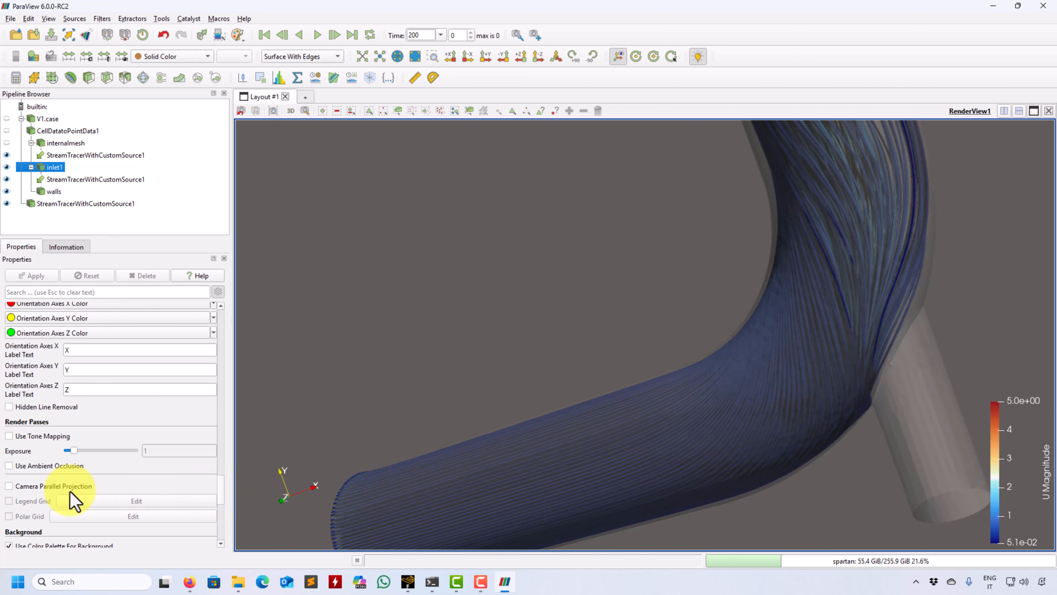
scroll(224, 528, "down", 10)
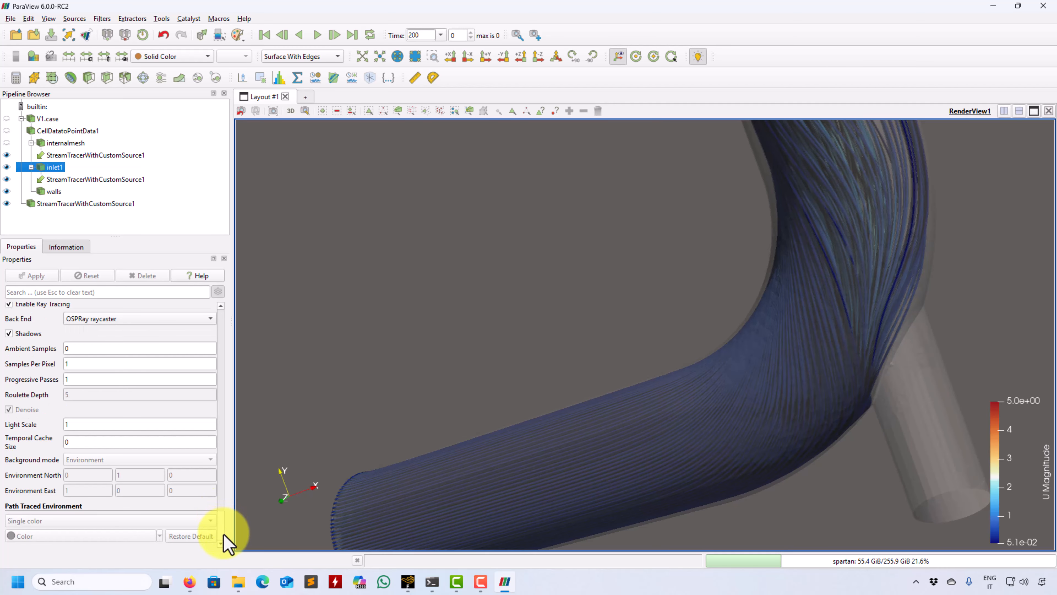
left_click_drag(223, 527, 224, 511)
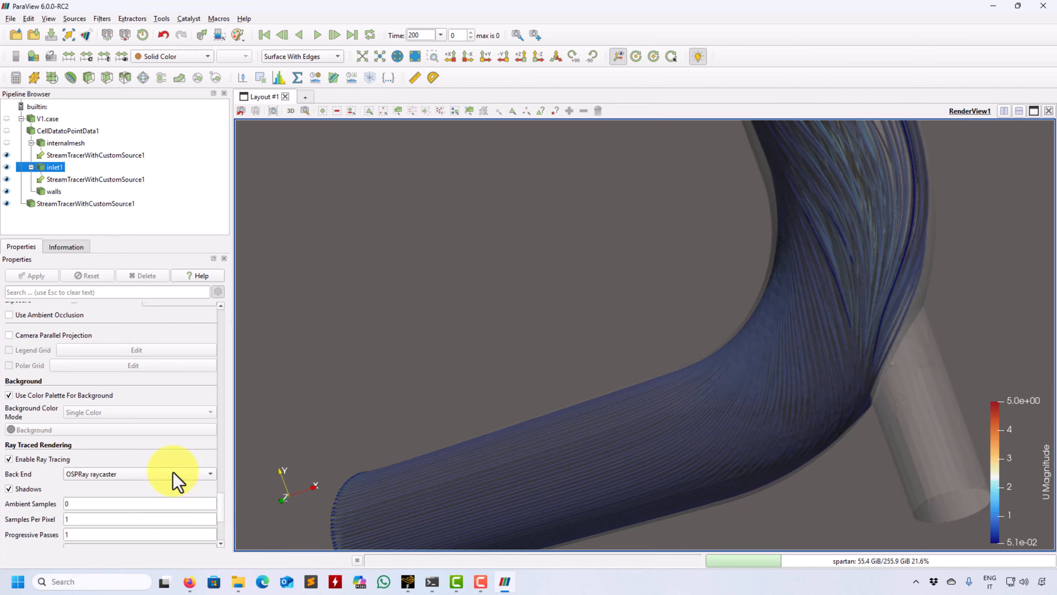
left_click(65, 396)
left_click(104, 411)
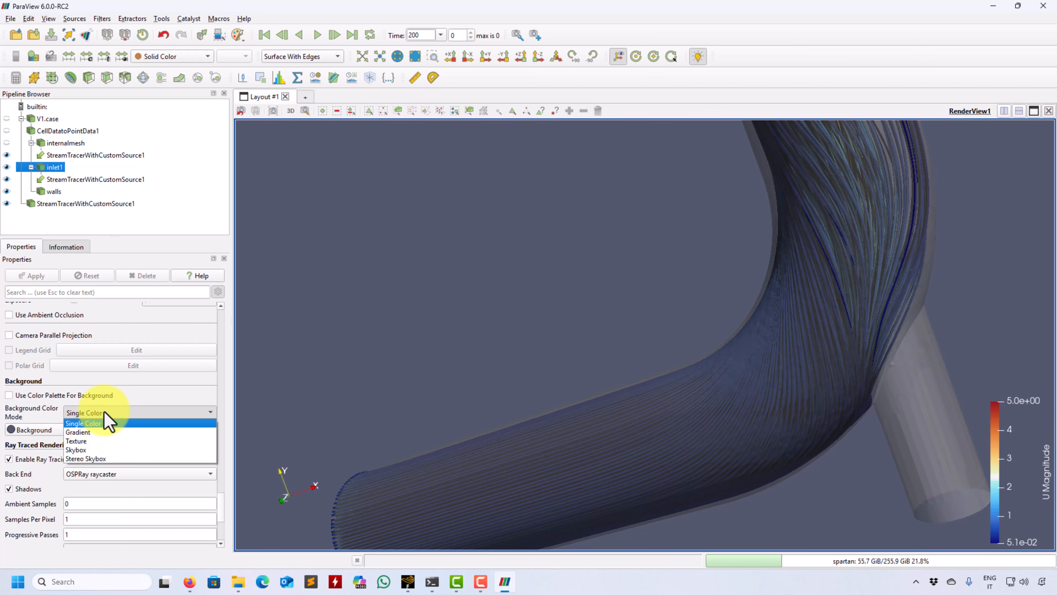
left_click(103, 430)
left_click_drag(410, 401, 588, 341)
right_click_drag(582, 371, 556, 442)
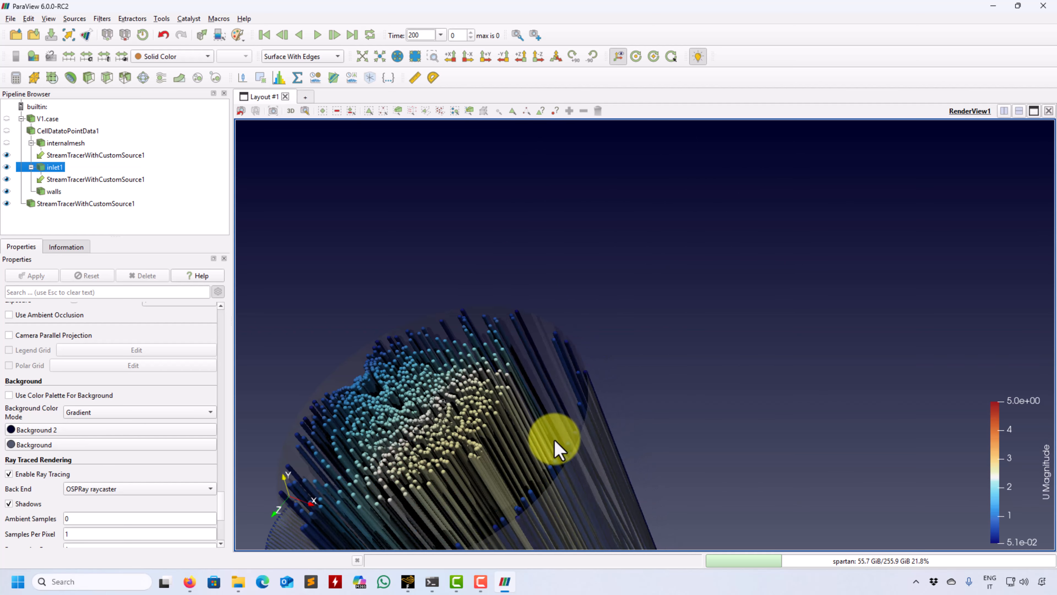
middle_click_drag(531, 463, 627, 428)
left_click_drag(627, 427, 695, 421)
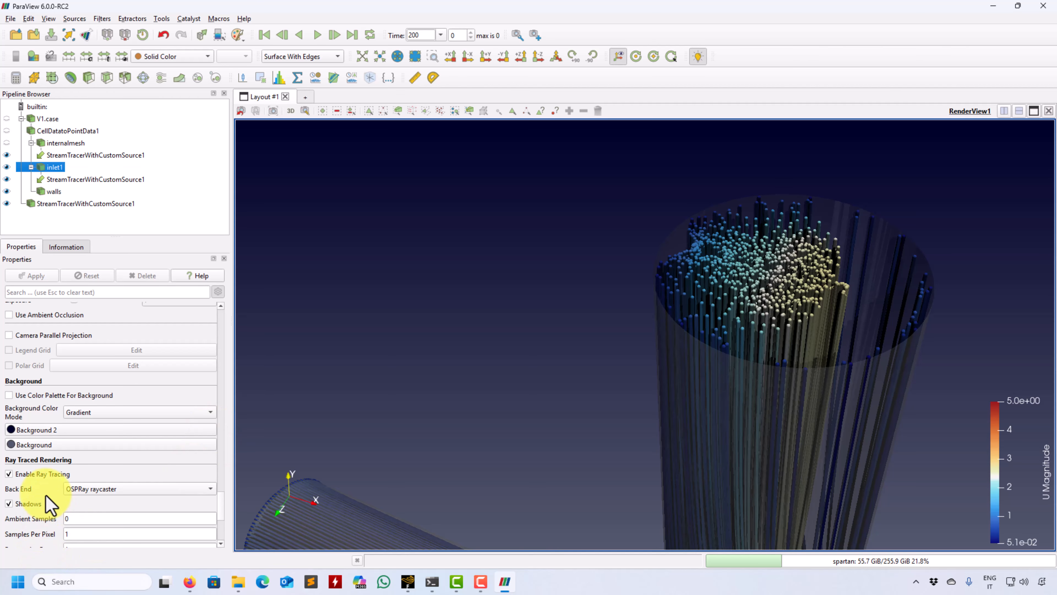
Disable ray tracing and hide inlet1, leaving the streamlines inside the pipe walls
left_click(37, 475)
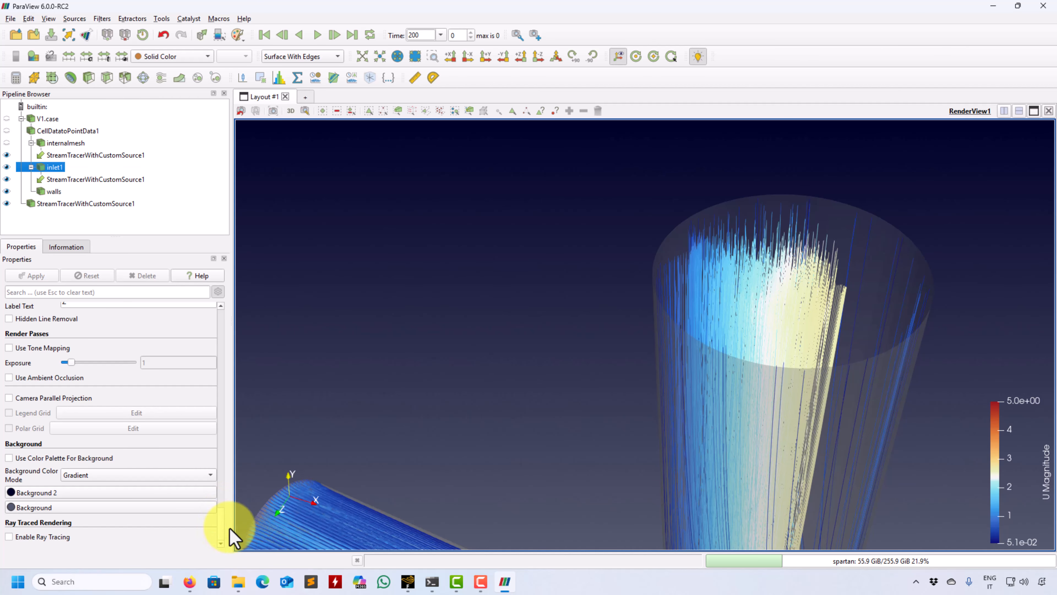
left_click_drag(566, 470, 416, 388)
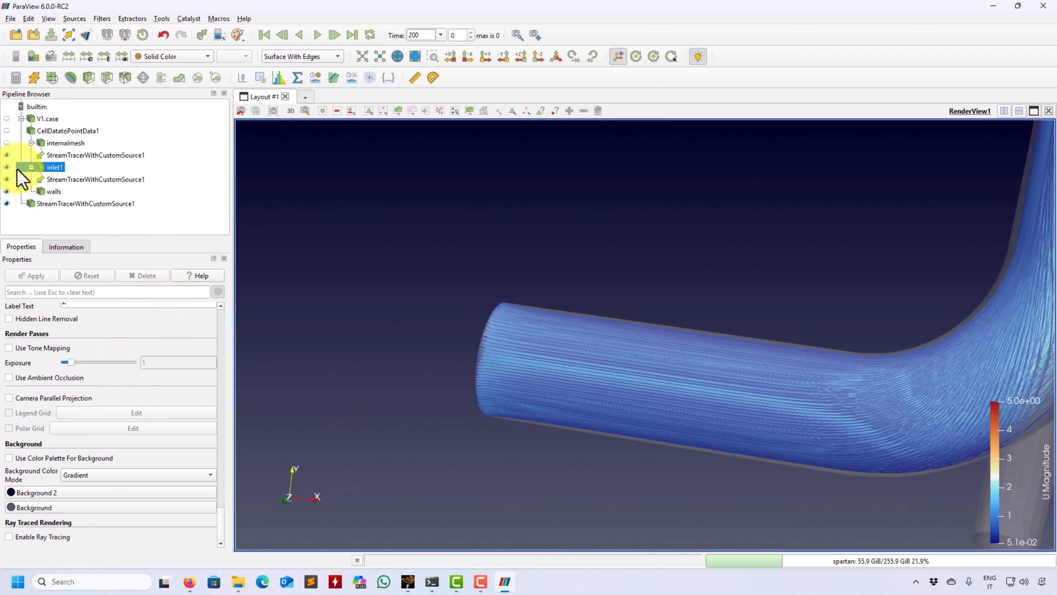
left_click(7, 168)
middle_click_drag(544, 336, 425, 374)
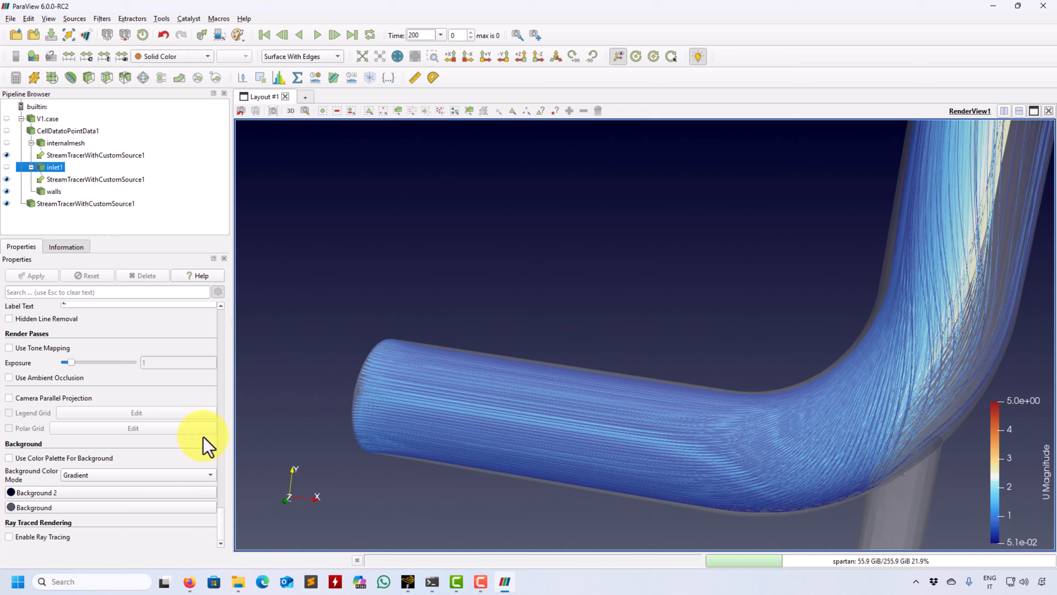
Restore the color palette background and inspect the streamlines from the inlet side
left_click(86, 459)
left_click_drag(503, 406, 519, 374)
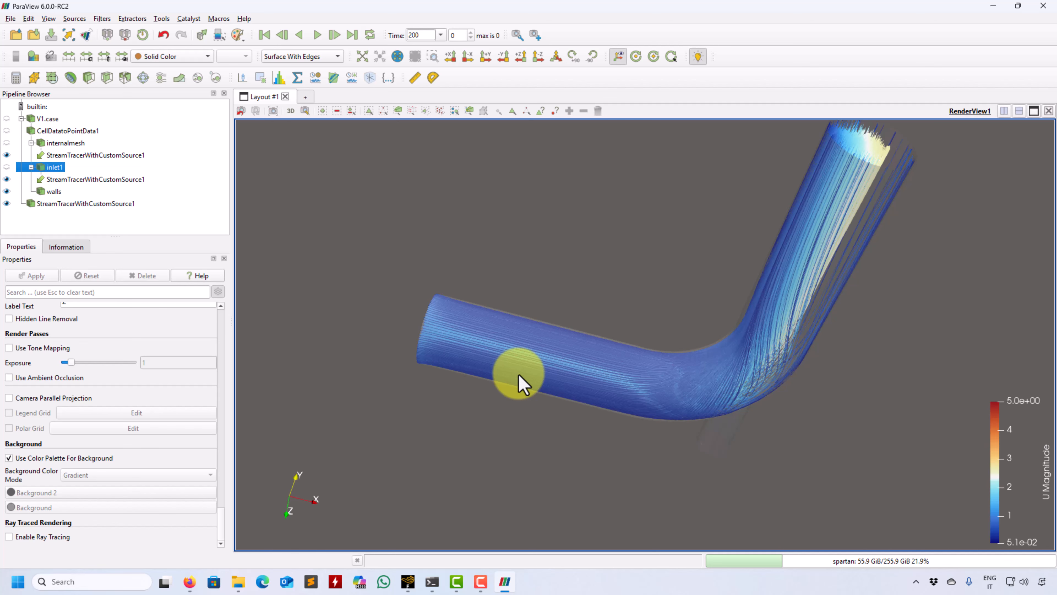
left_click_drag(578, 444, 618, 352)
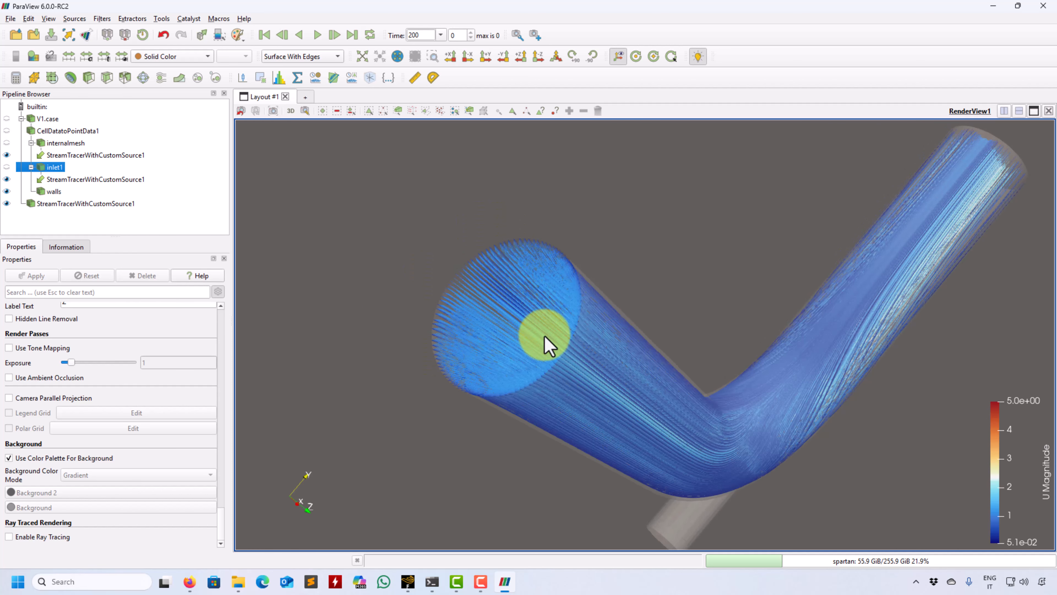
Show inlet1 at full opacity of 1 and hide all stream tracers so only the inlet and walls remain
left_click(7, 166)
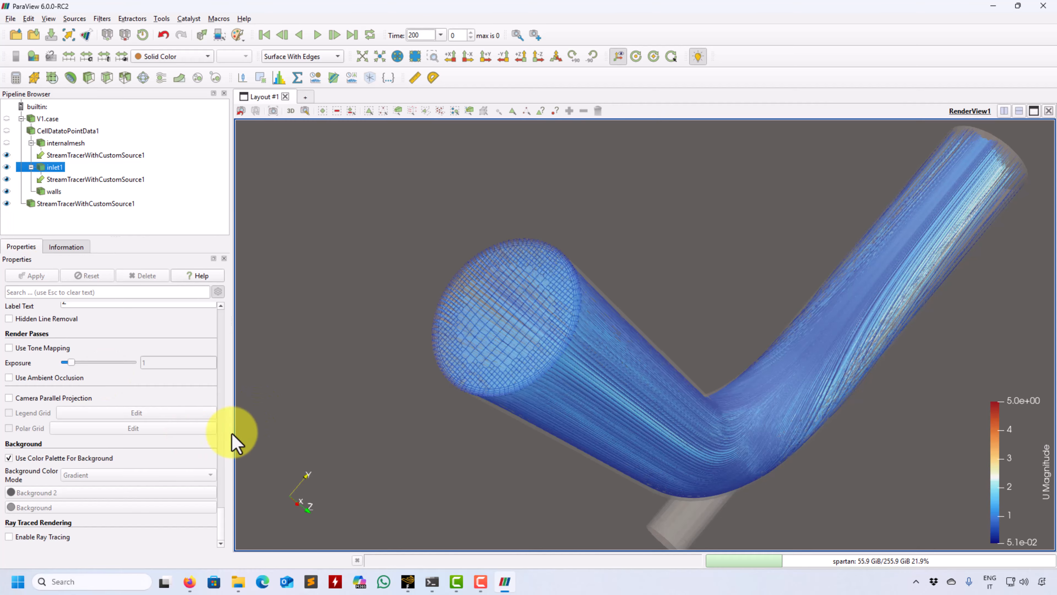
left_click_drag(220, 537, 229, 359)
left_click_drag(88, 422, 266, 430)
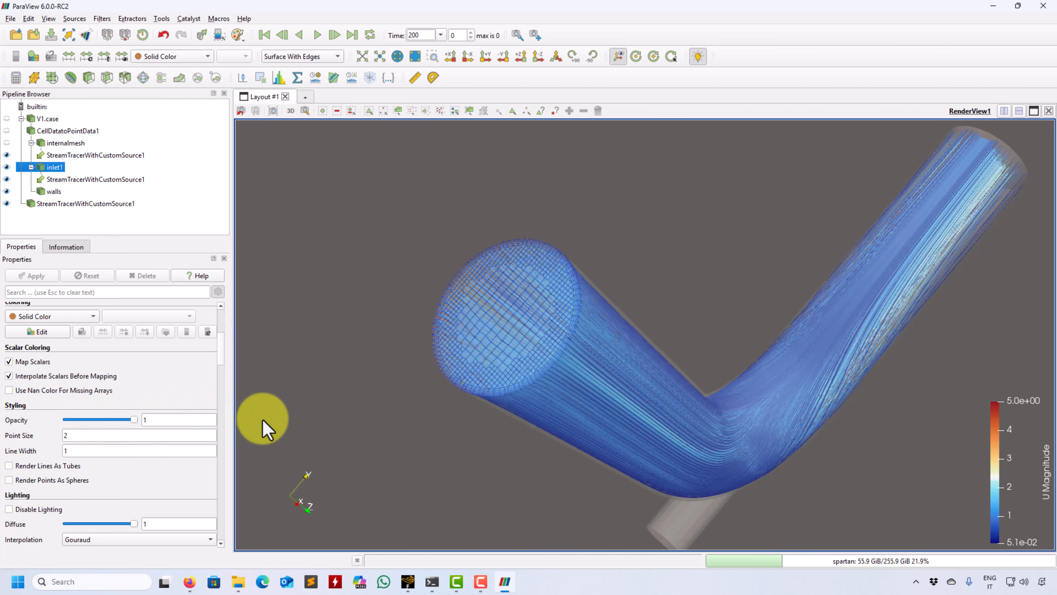
left_click_drag(349, 382, 381, 412)
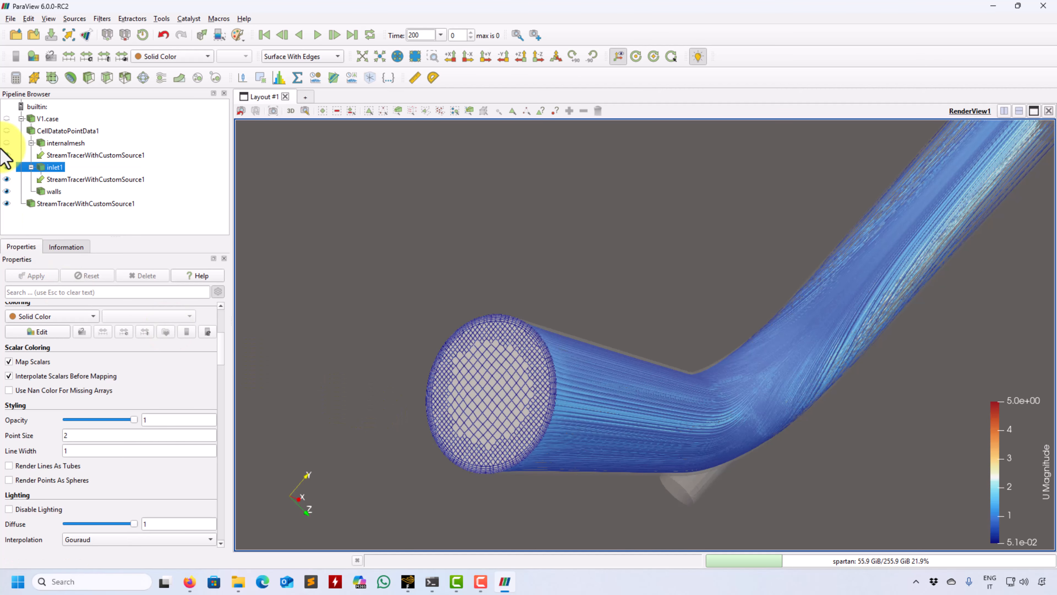
left_click(6, 155)
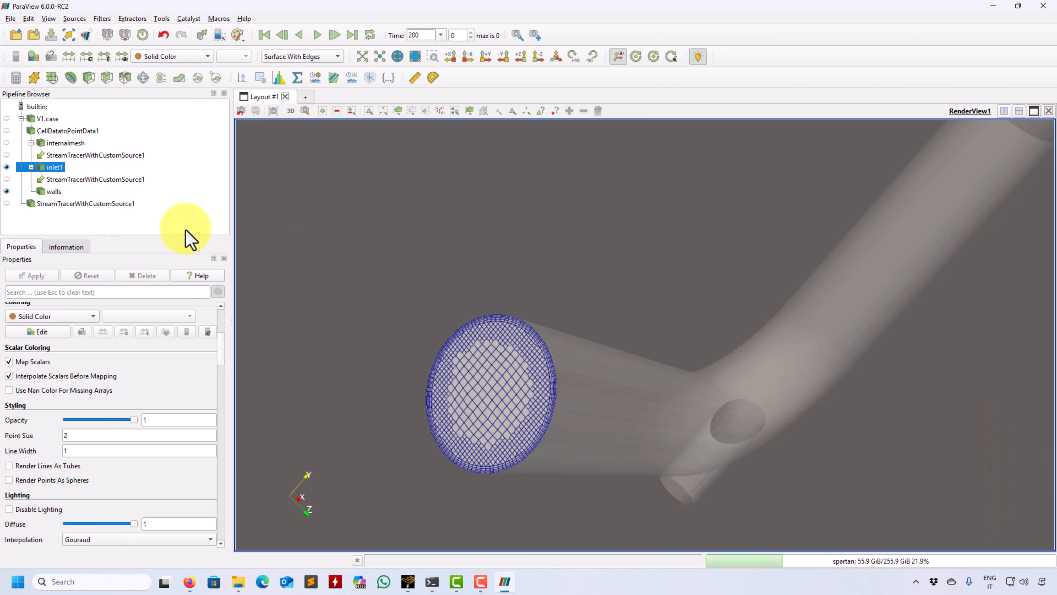
left_click_drag(333, 267, 488, 292)
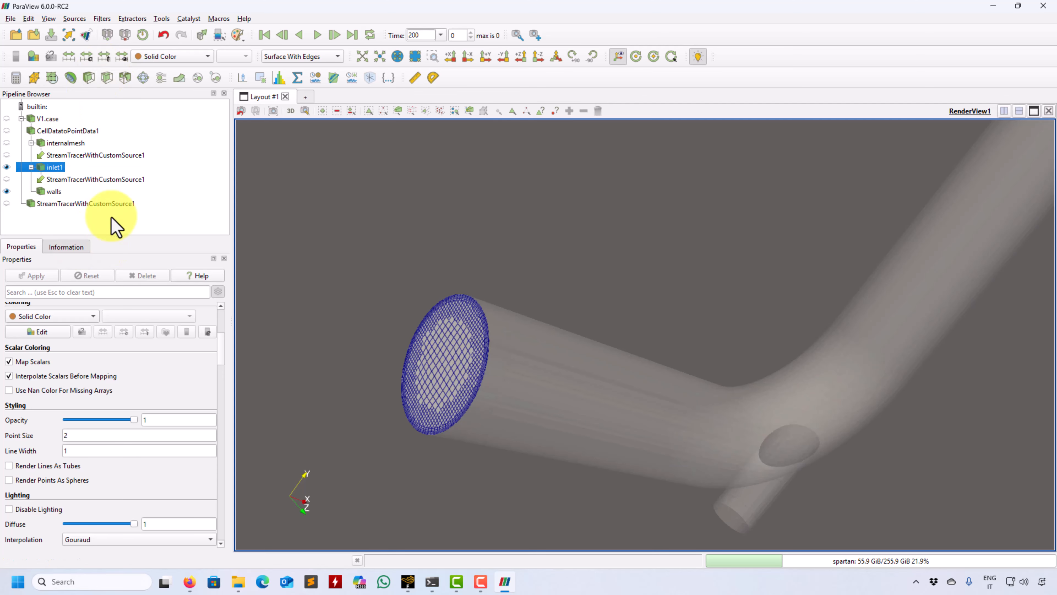
Apply a Mask Points filter to inlet1, keeping the default settings
left_click(104, 19)
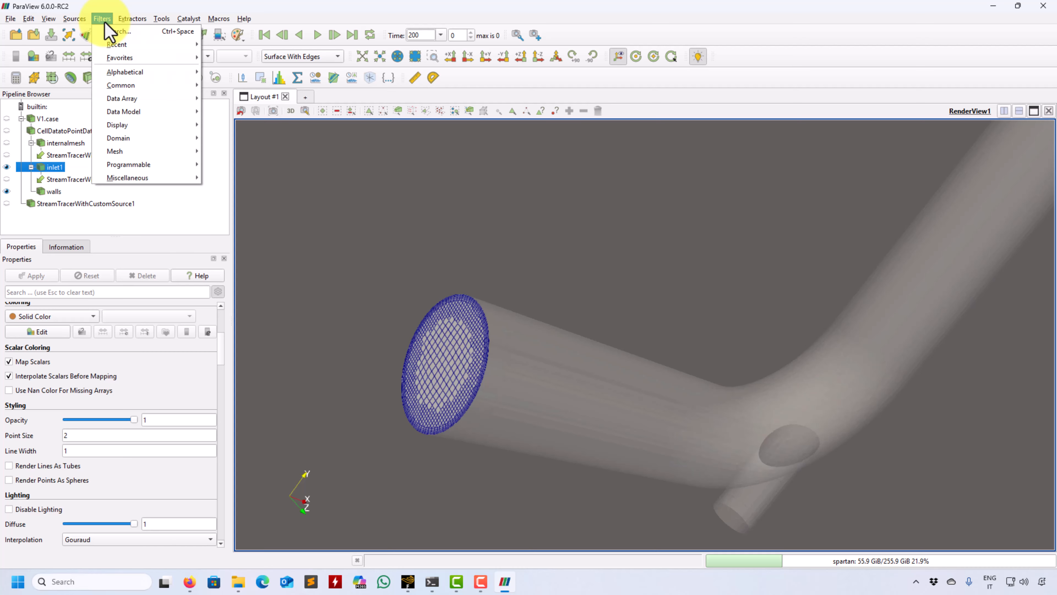
mouse_move(137, 71)
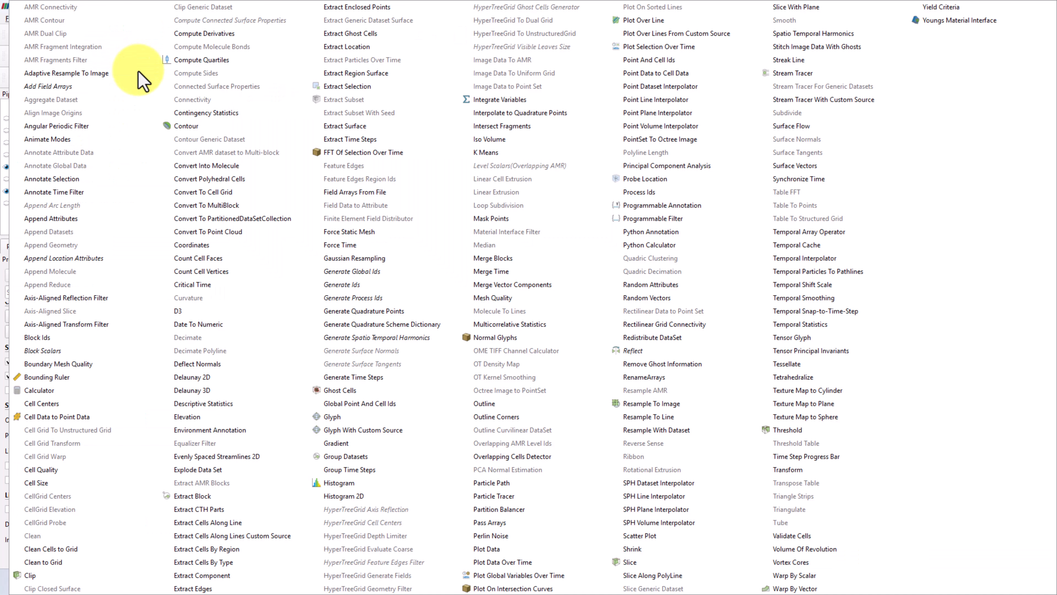
left_click(492, 218)
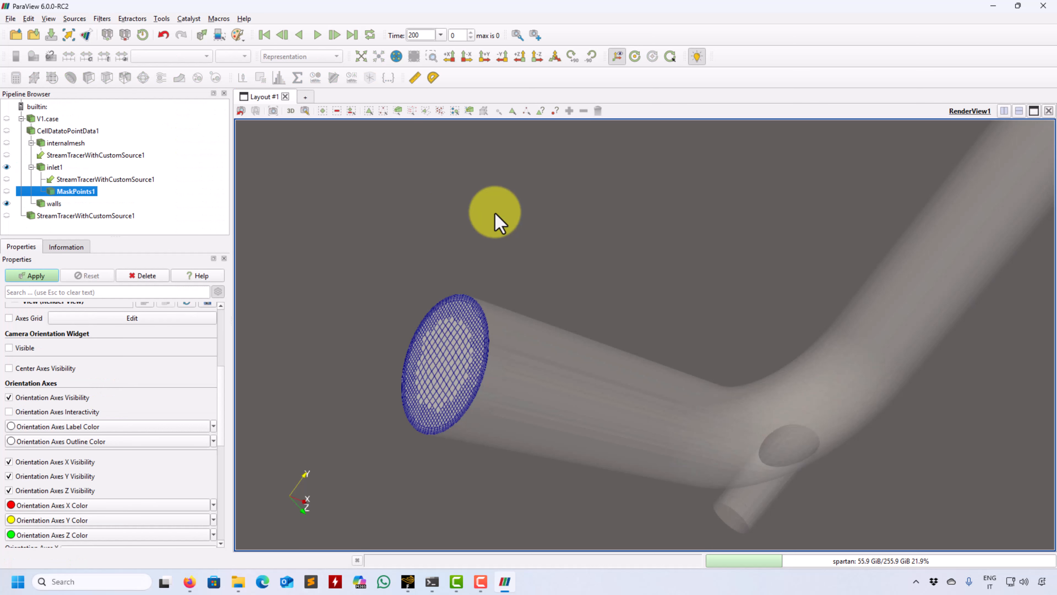
left_click_drag(220, 403, 227, 310)
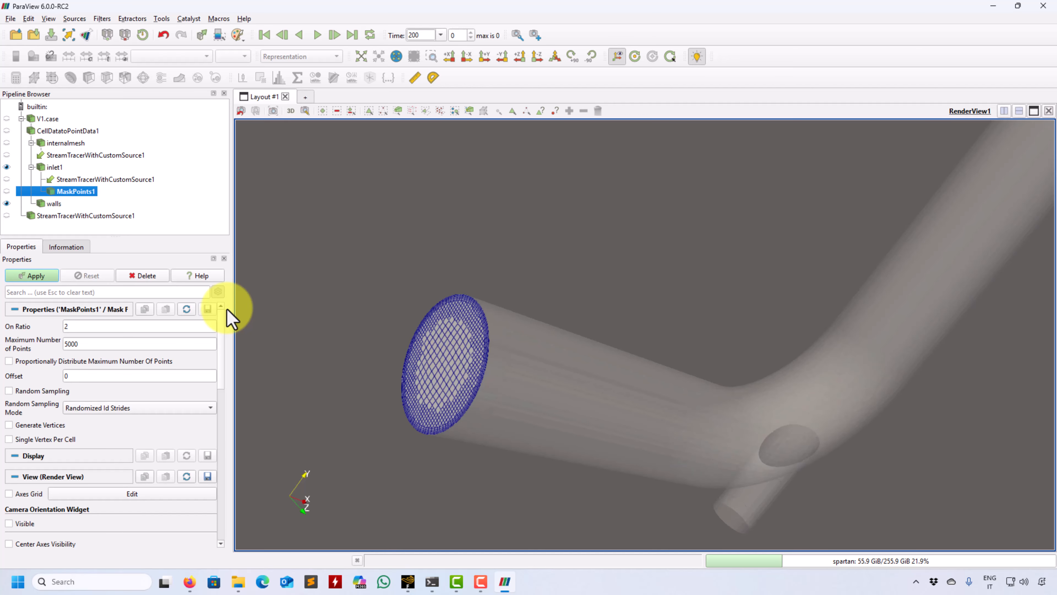
left_click(40, 278)
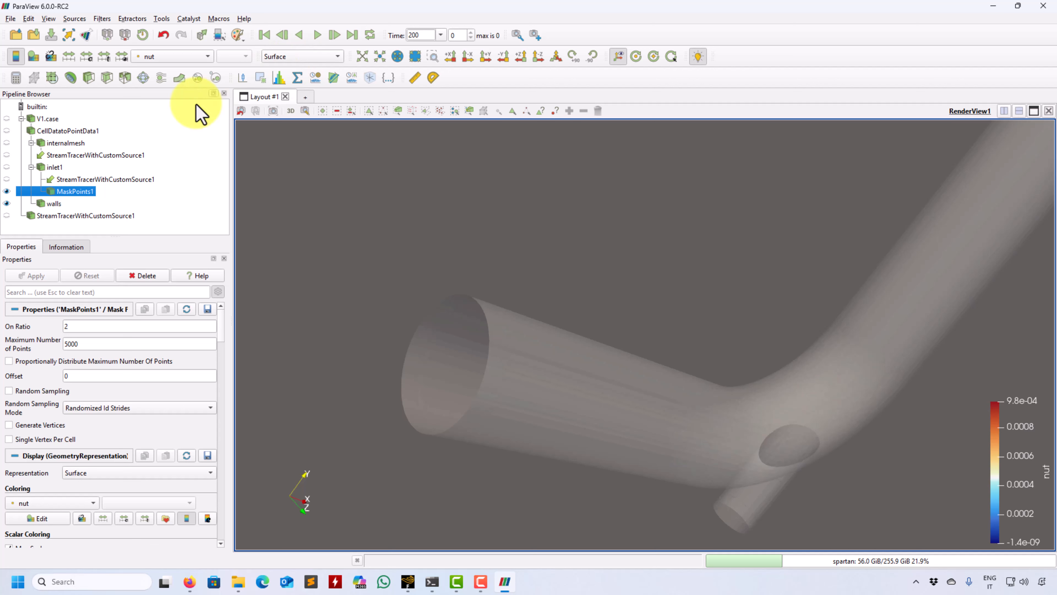
Display the masked inlet points with the Point Gaussian representation and inspect them at the pipe inlet
left_click(315, 57)
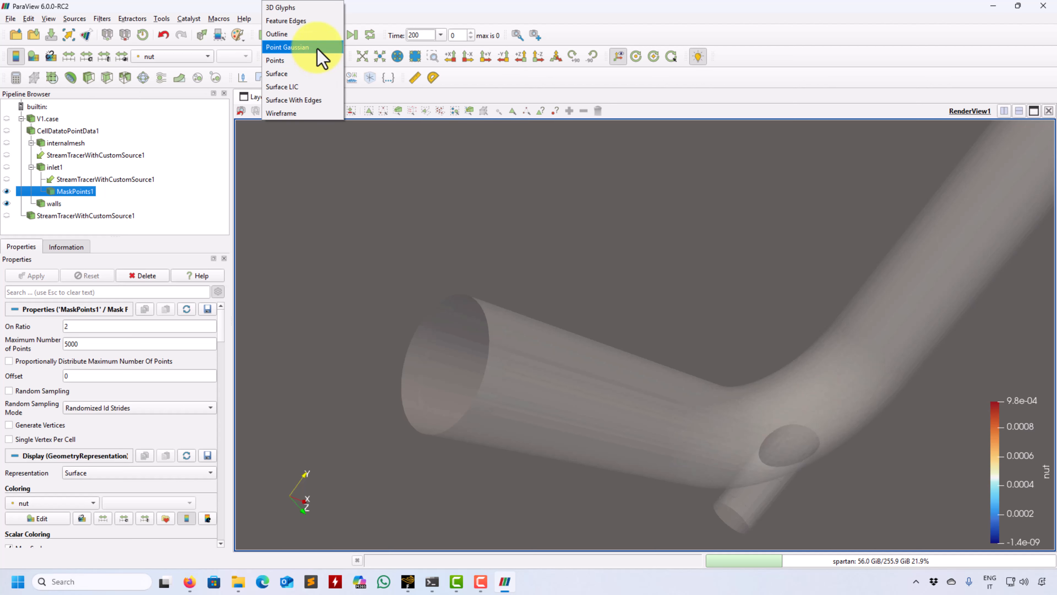
left_click(317, 47)
left_click_drag(479, 401, 596, 370)
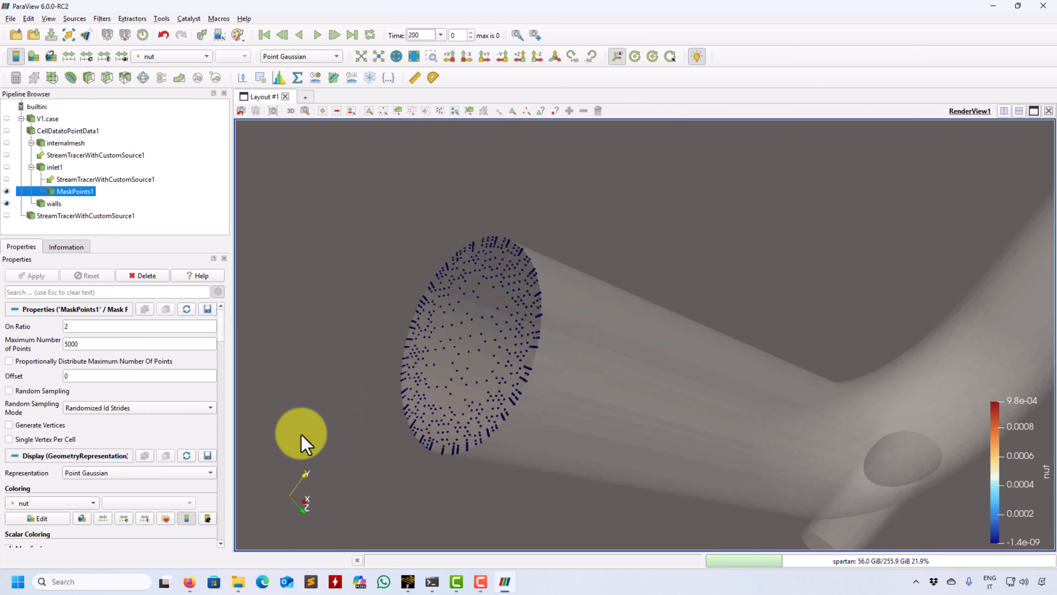
Set the Gaussian Radius of the masked inlet points to 0.02 and inspect the enlarged spheres facing the inlet
left_click_drag(220, 333, 225, 364)
scroll(224, 358, "down", 1)
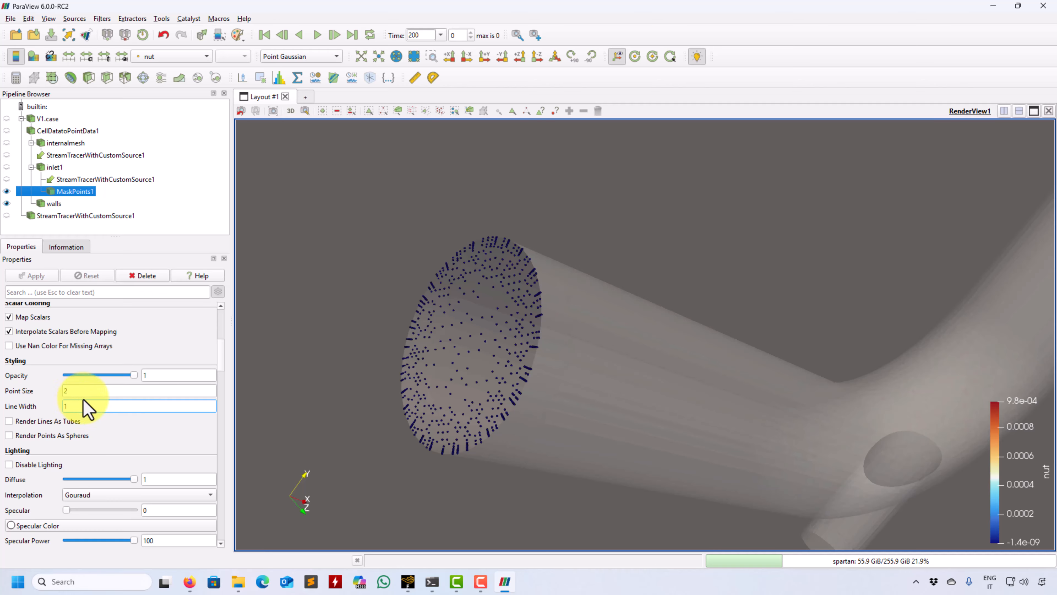
left_click_drag(222, 348, 210, 459)
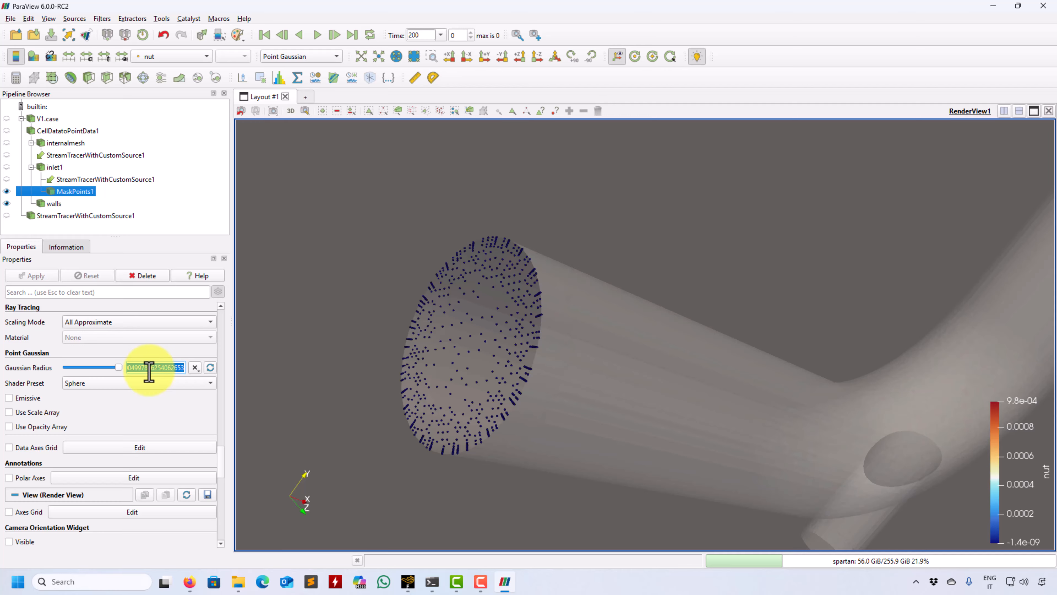
key("Return")
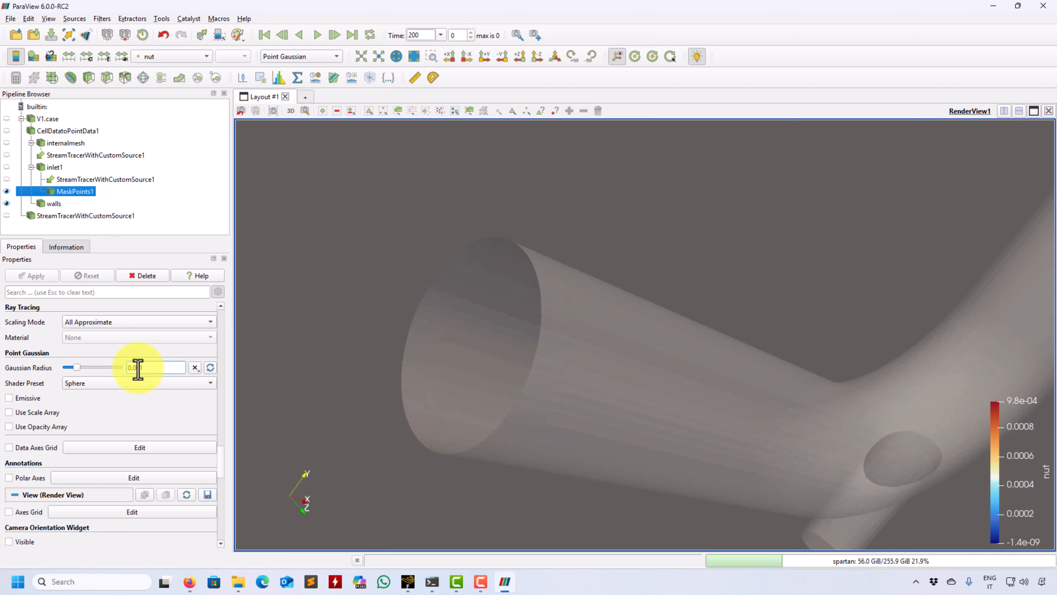
key("Return")
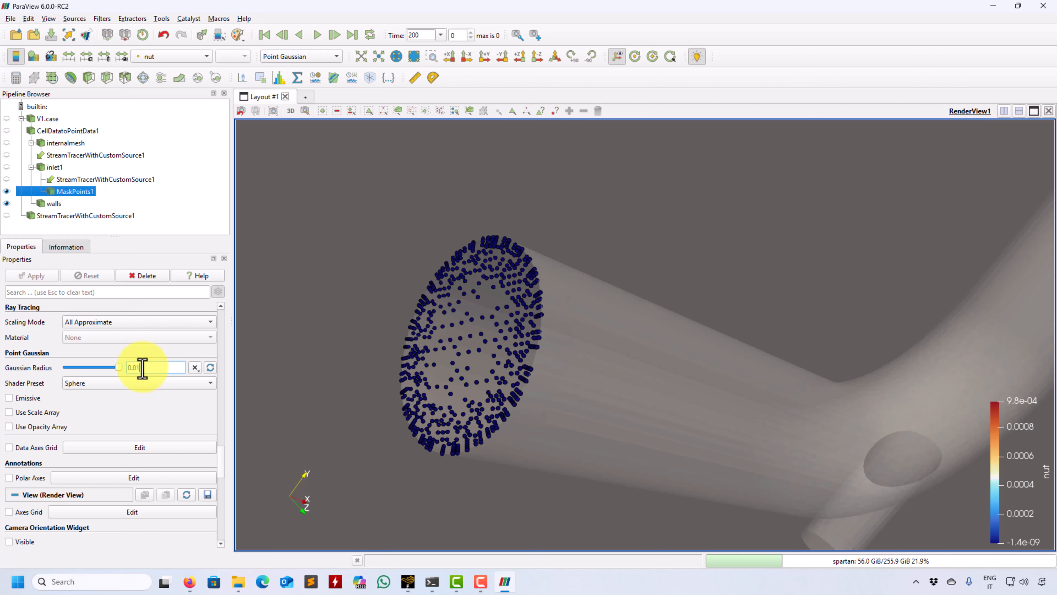
key("Return")
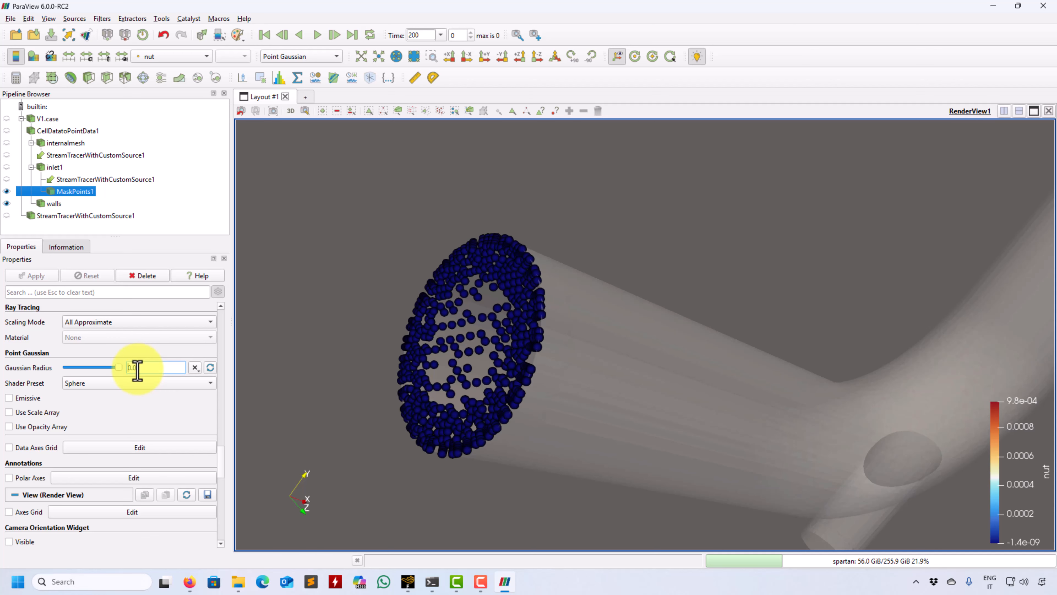
left_click_drag(472, 366, 609, 354)
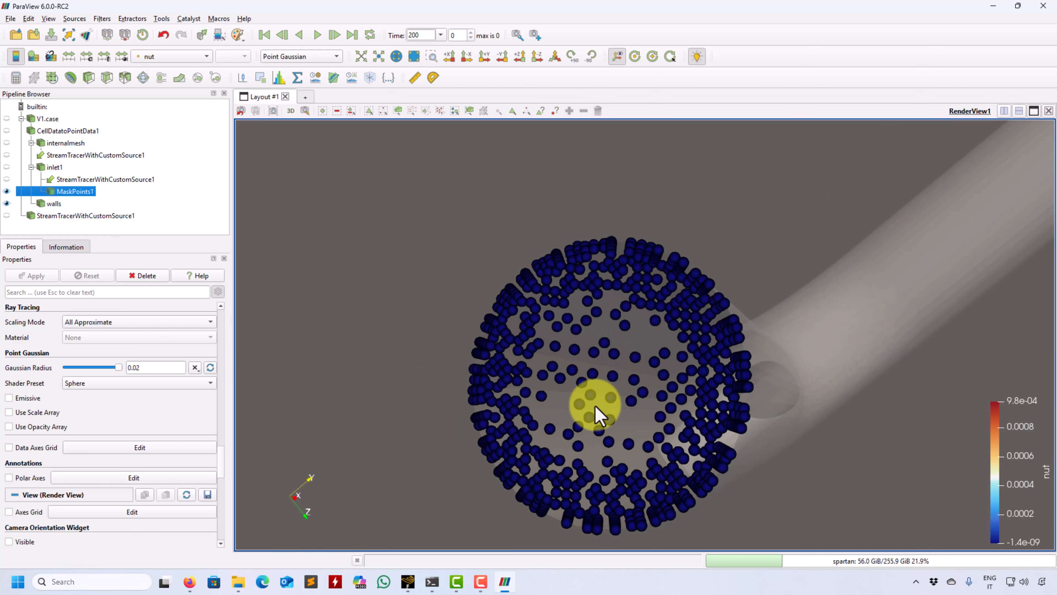
Set the Mask Points On Ratio to 1, apply it and inspect the resulting points on the inlet
left_click_drag(221, 467, 236, 302)
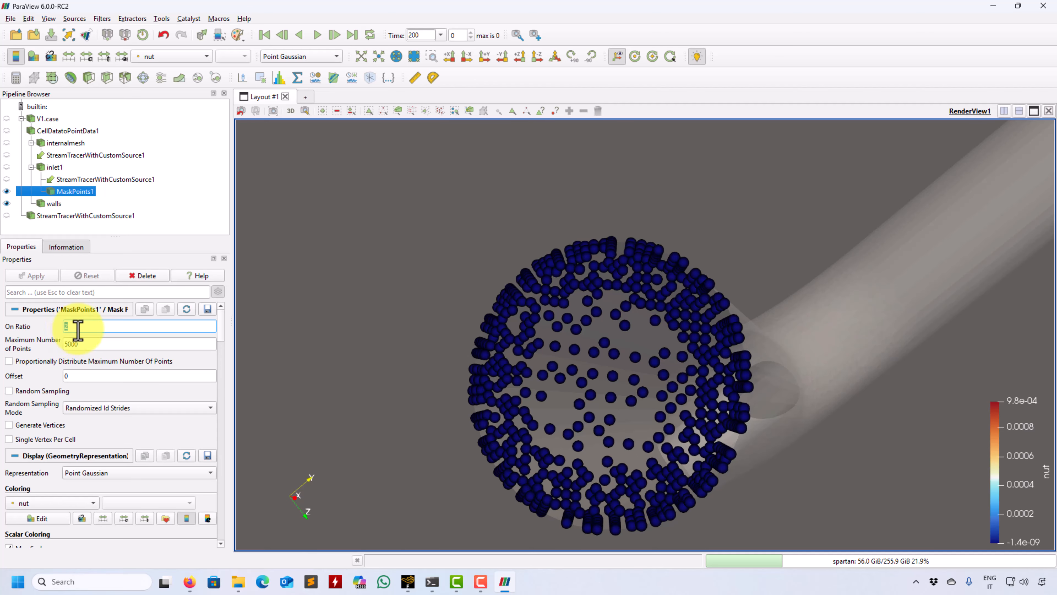
mouse_move(78, 328)
left_click(35, 275)
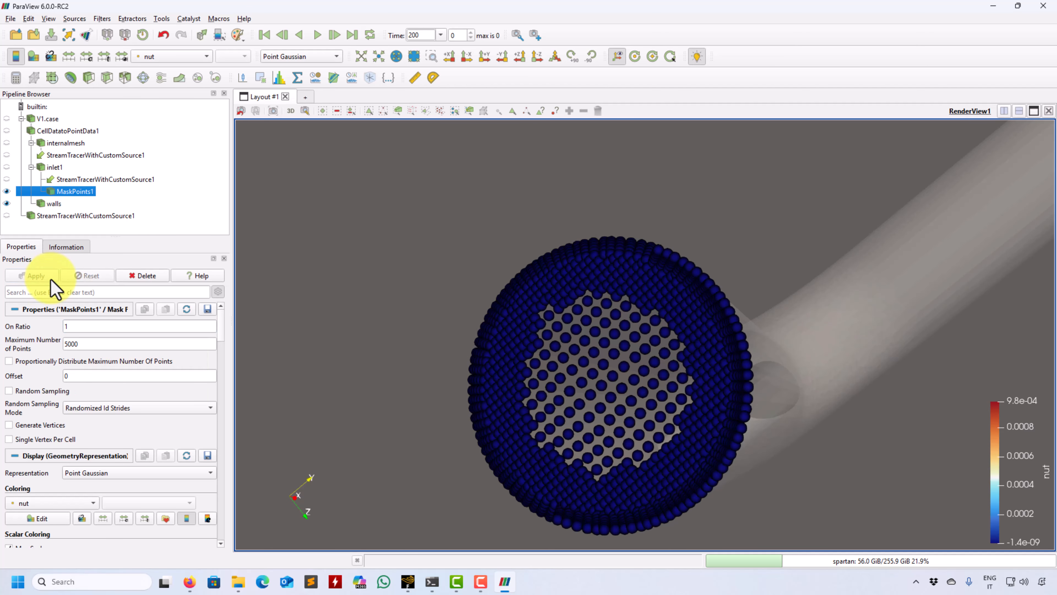
left_click_drag(563, 392, 668, 329)
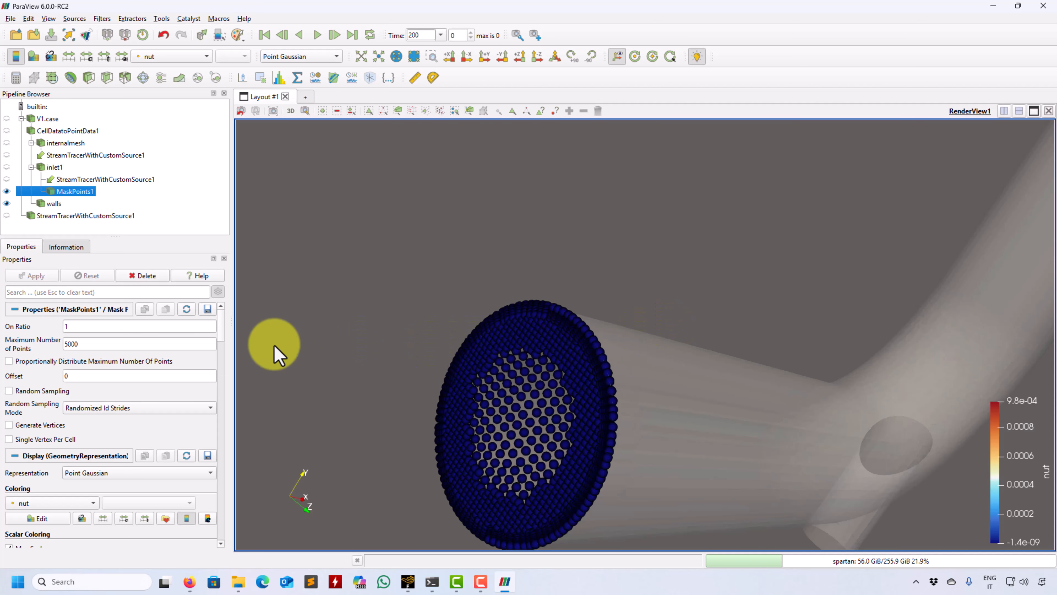
Set the Mask Points On Ratio to 5, apply it and inspect the thinned inlet points
left_click(109, 326)
type("5")
left_click(33, 276)
left_click_drag(455, 462, 676, 317)
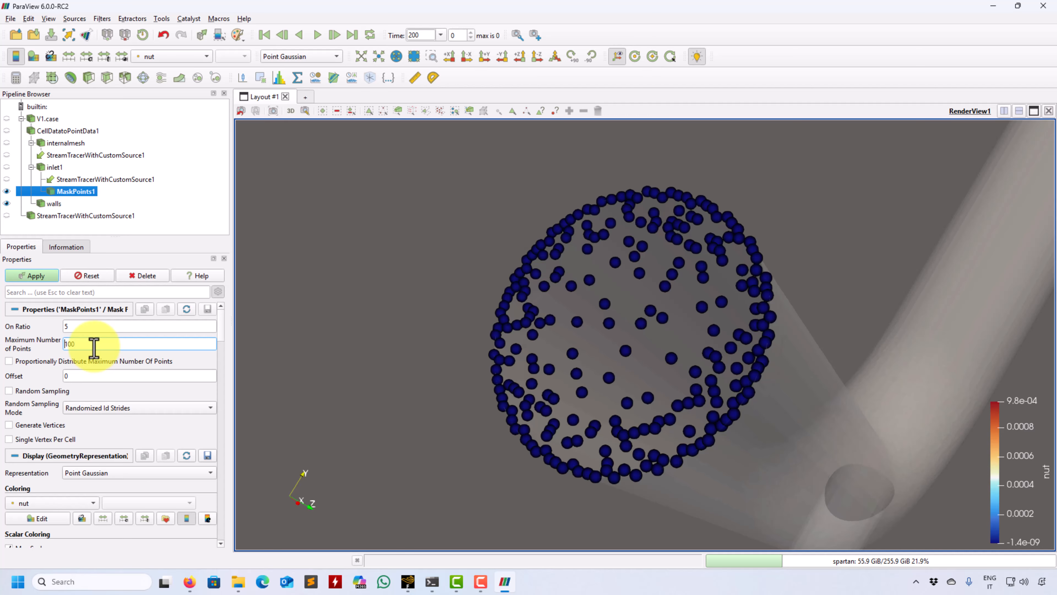
Limit the mask to a maximum of 100 points with an On Ratio of 2, and inspect the distribution
left_click(38, 276)
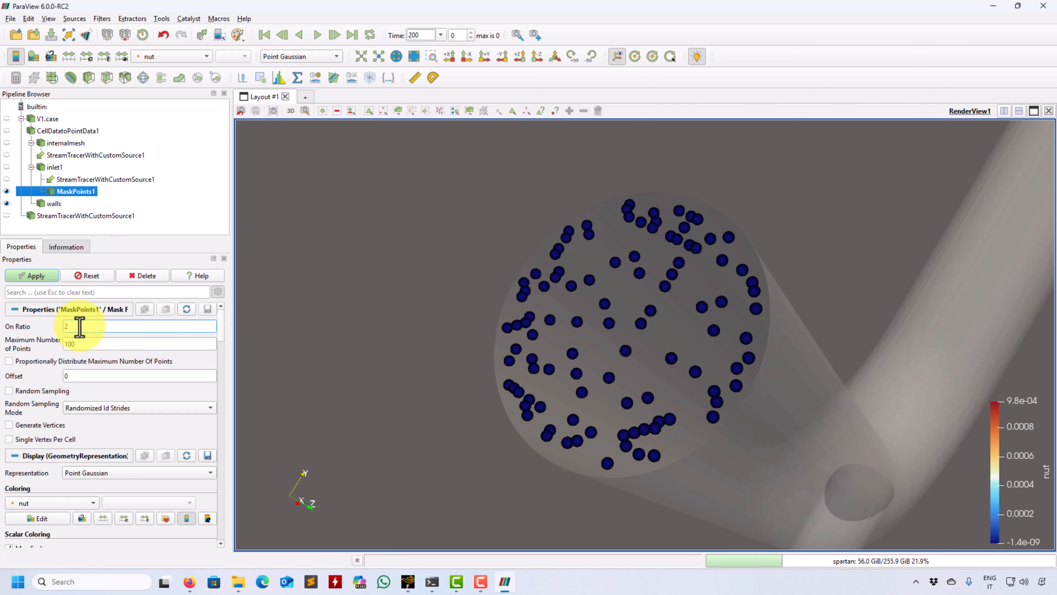
left_click(30, 276)
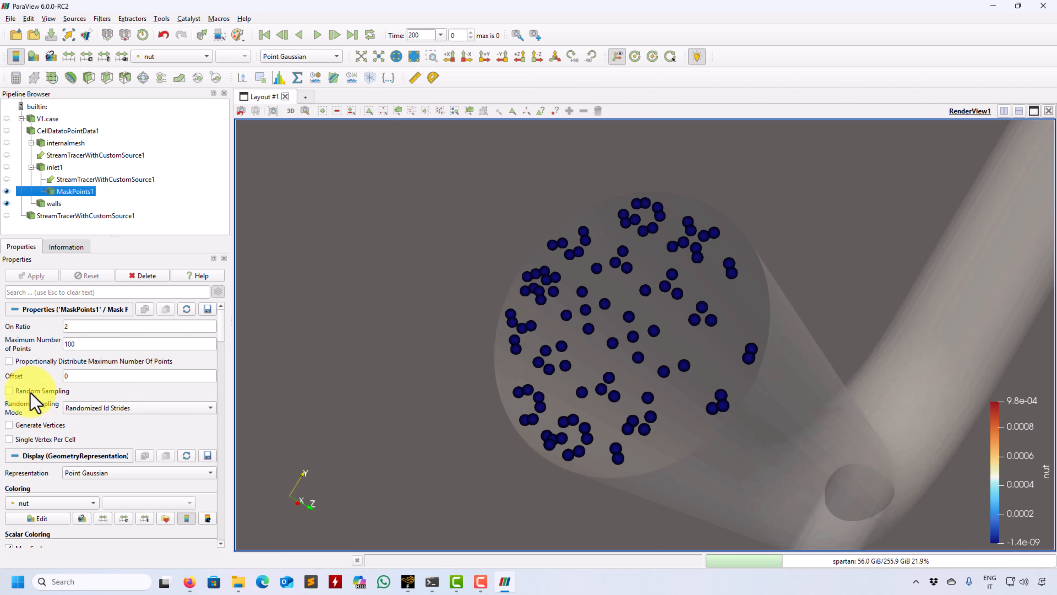
left_click_drag(504, 336, 541, 346)
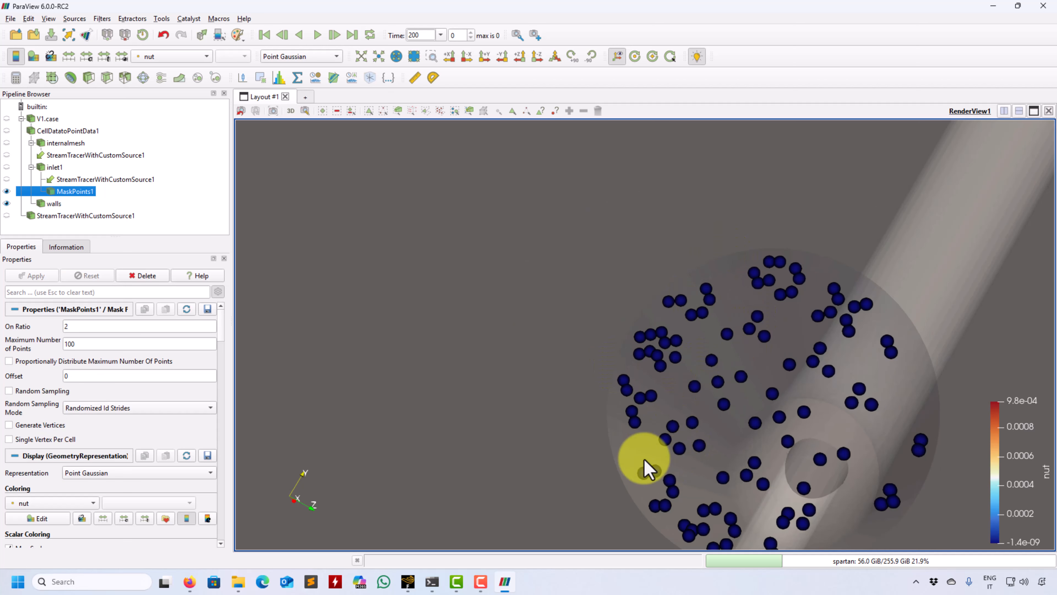
left_click_drag(583, 442, 554, 431)
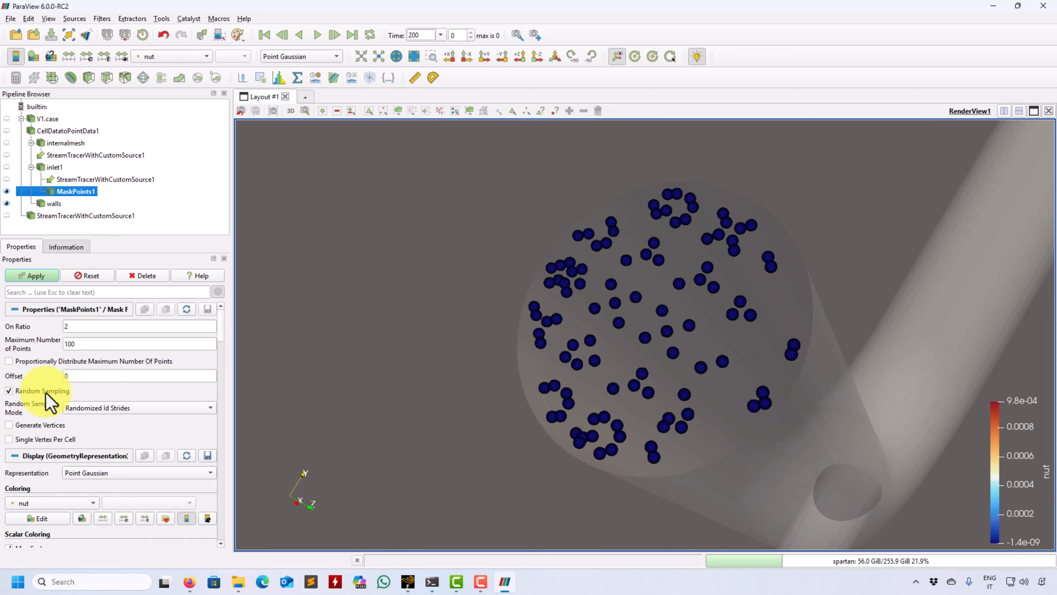
Enable Random Sampling for the masked points and apply an On Ratio of 1
left_click(42, 275)
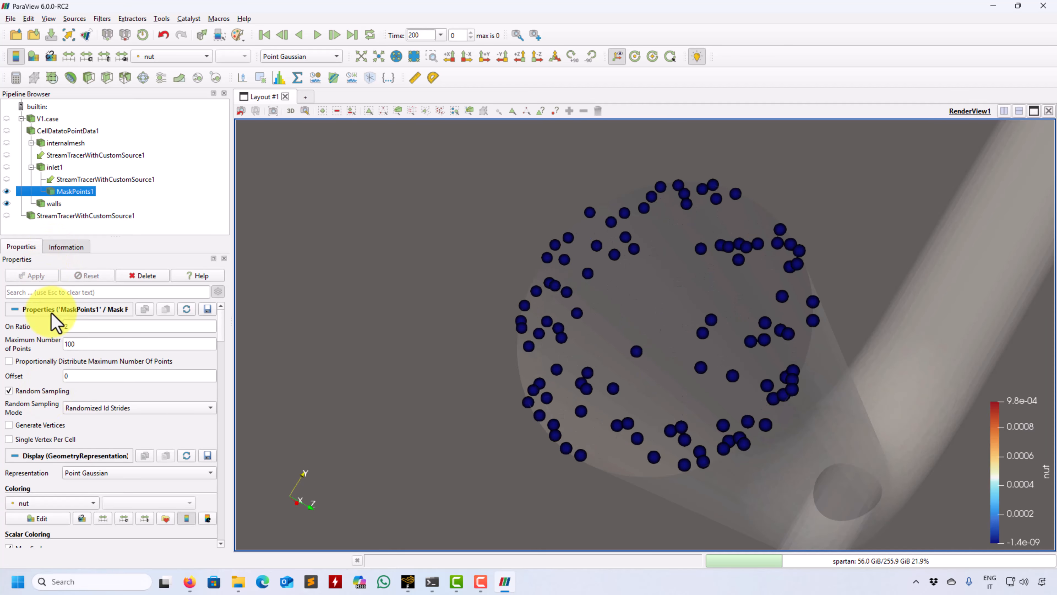
left_click(136, 412)
double_click(102, 327)
type("1")
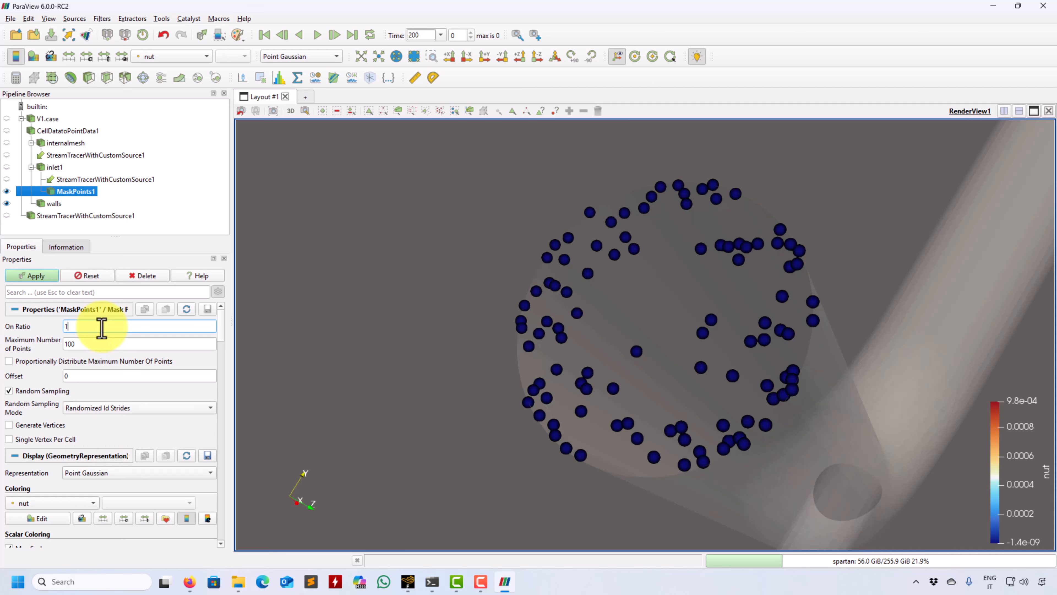
left_click(36, 276)
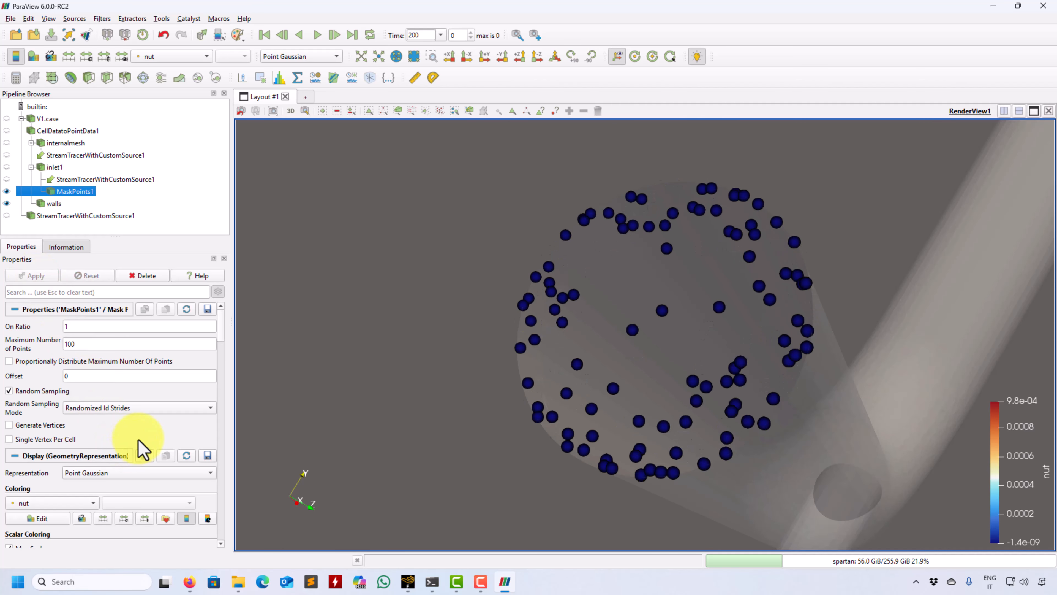
Try the Uniform Spatial Distribution sampling modes Surface Sampling and Bounds Based on the masked points
left_click(144, 408)
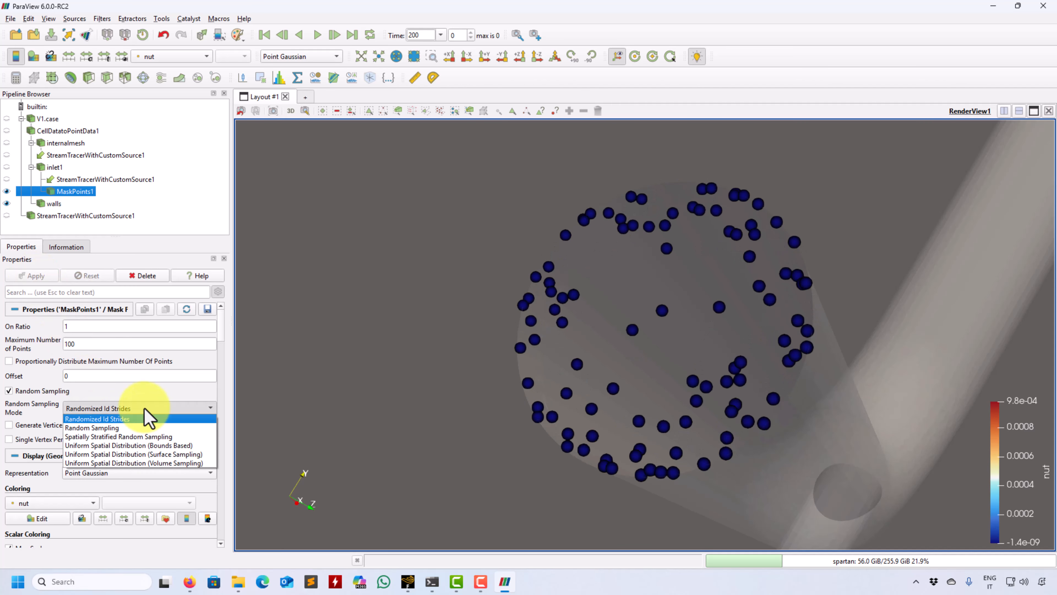
left_click(147, 460)
left_click(45, 276)
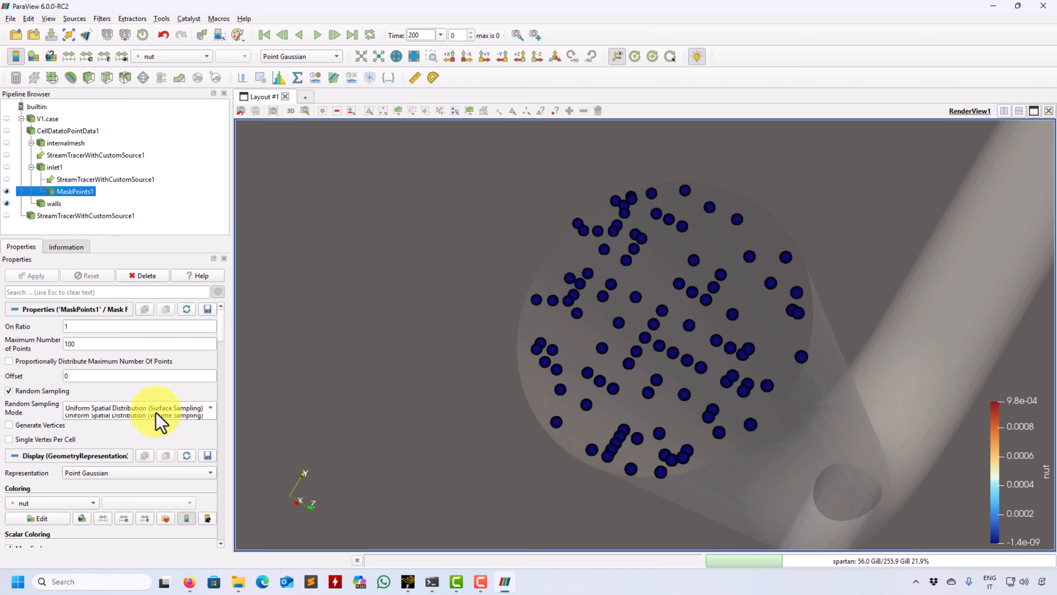
left_click(142, 455)
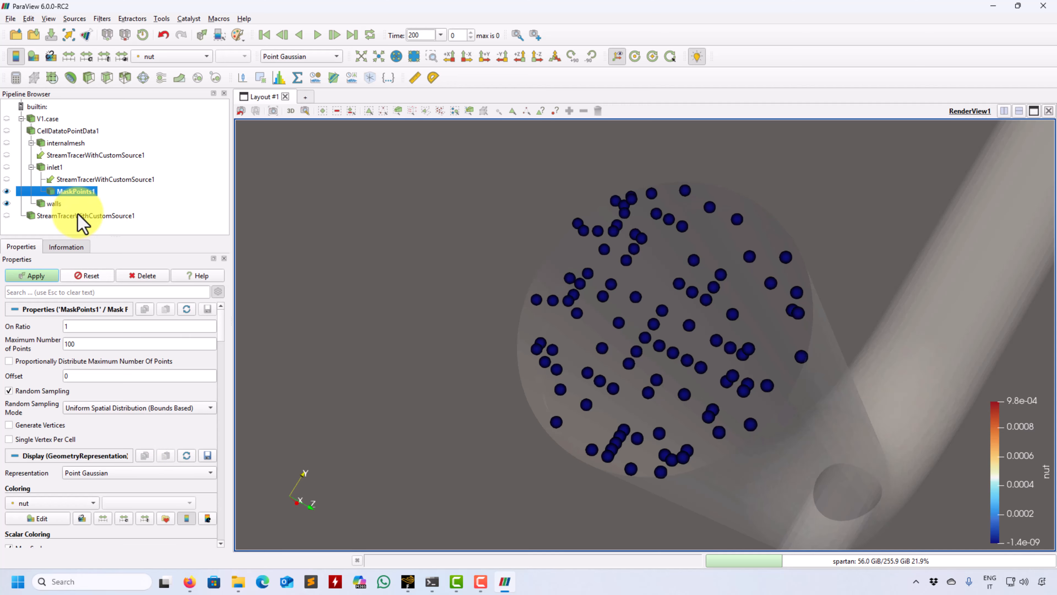
left_click(53, 277)
Apply the Uniform Spatial Distribution (Surface Sampling) mode to the masked points
left_click(168, 408)
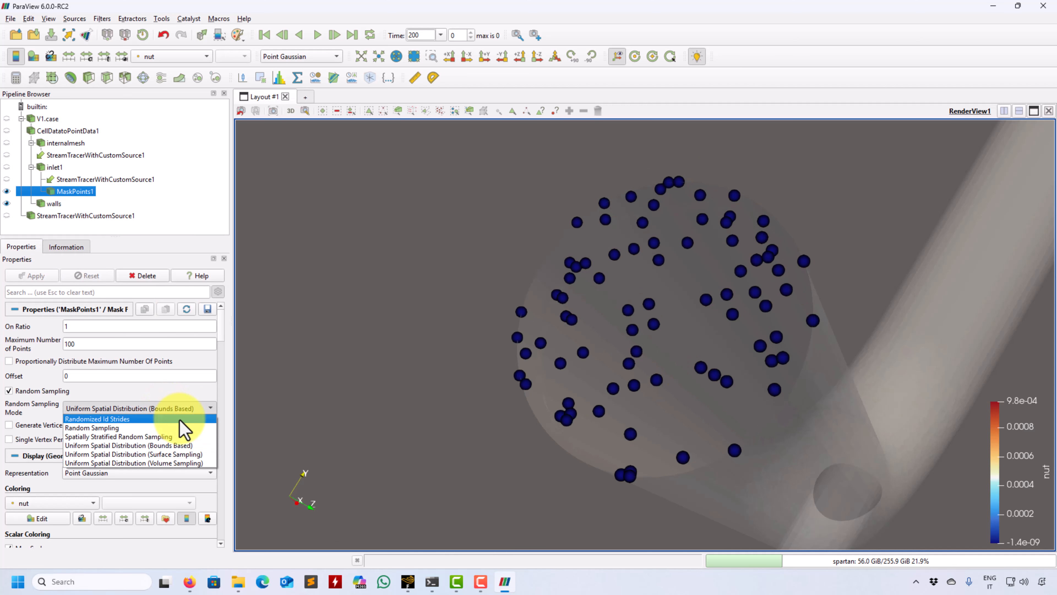
left_click(96, 455)
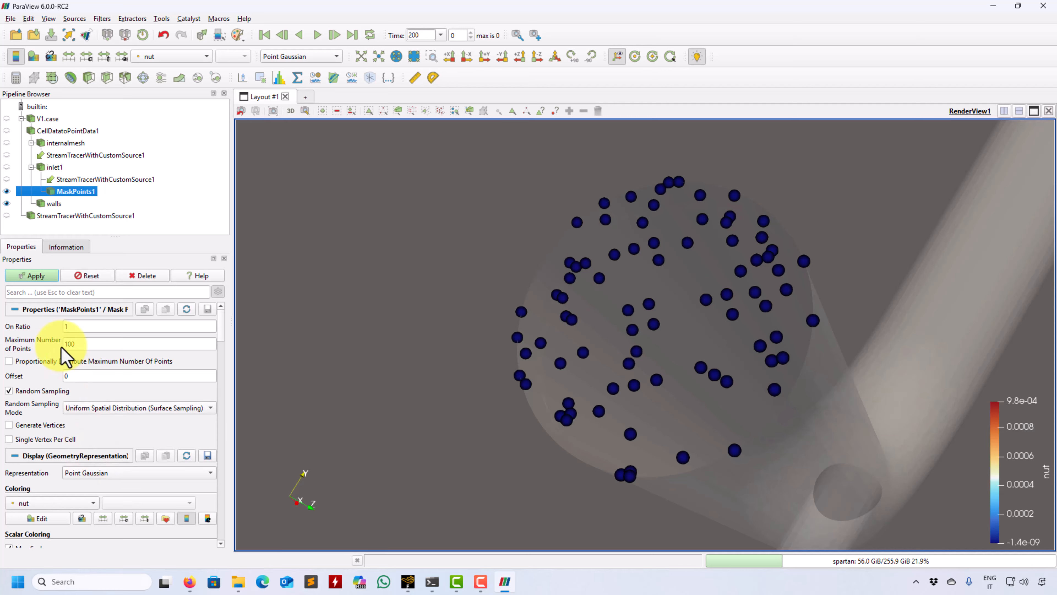
left_click(37, 281)
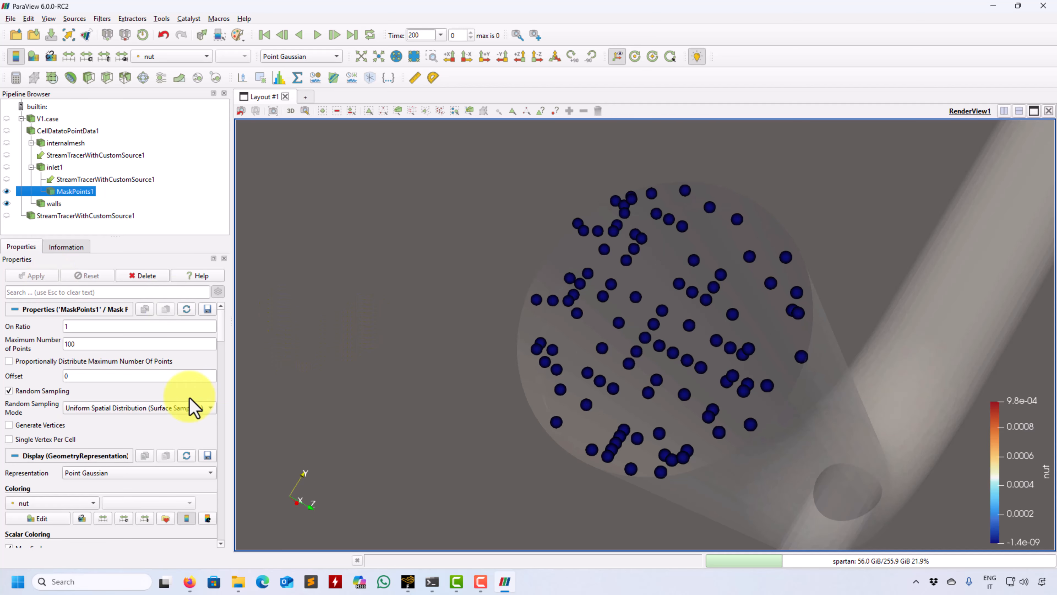
Enable Generate Vertices and Single Vertex Per Cell for the Mask Points filter and apply the changes
scroll(224, 337, "down", 1)
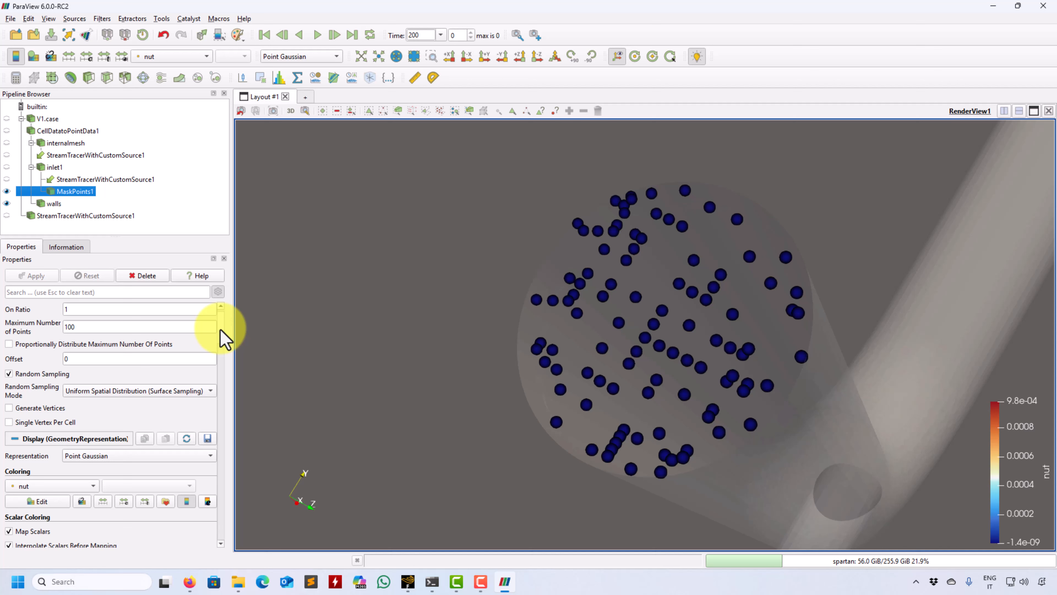
scroll(223, 337, "down", 4)
scroll(224, 333, "up", 5)
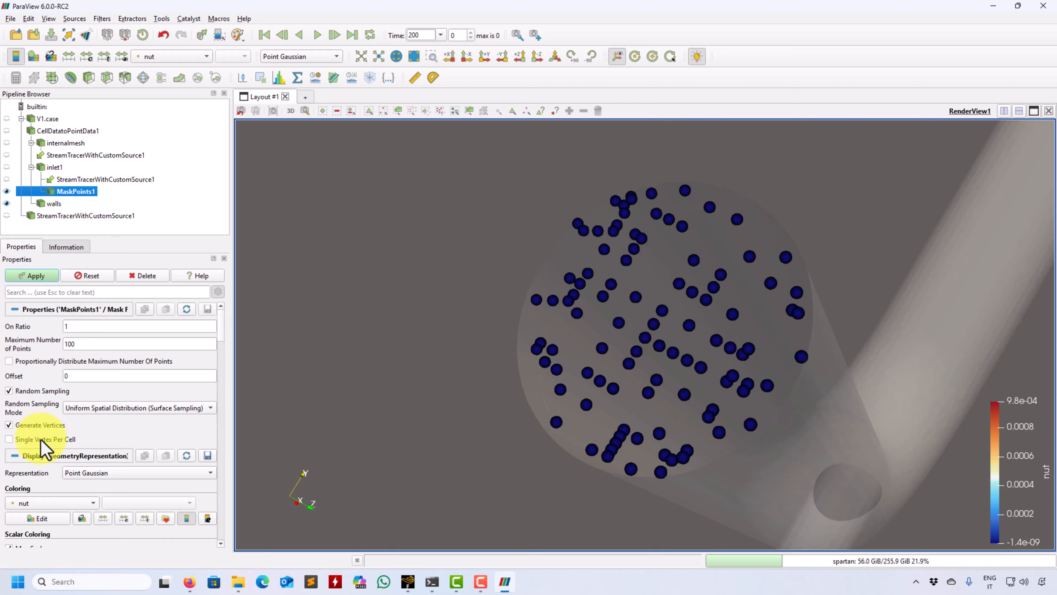
left_click(41, 277)
Set the mask's Maximum Number of Points to 50, apply it and inspect the points across the inlet
left_click_drag(684, 338, 688, 289)
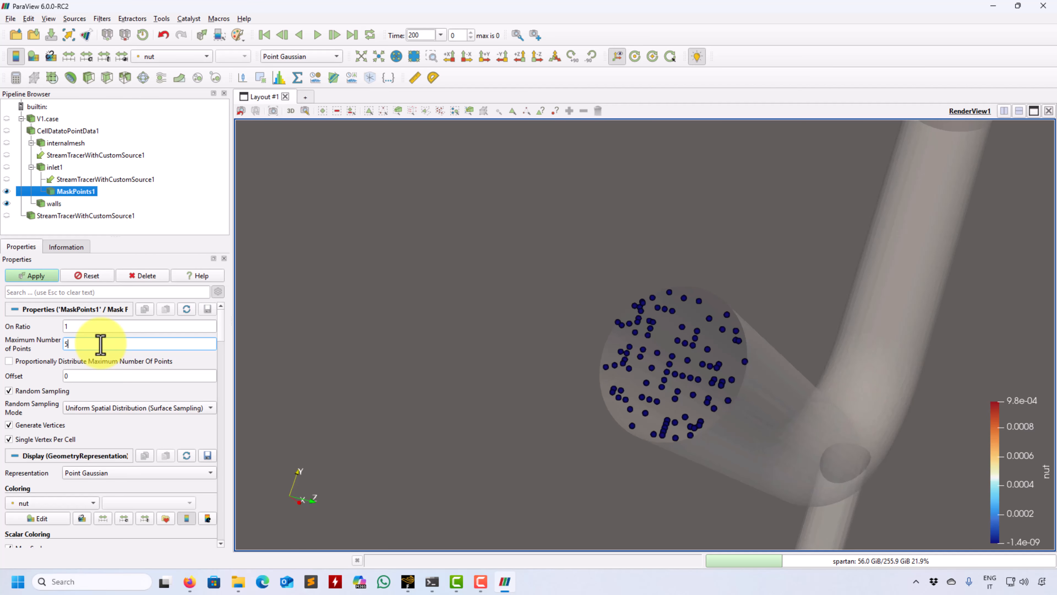
left_click(33, 276)
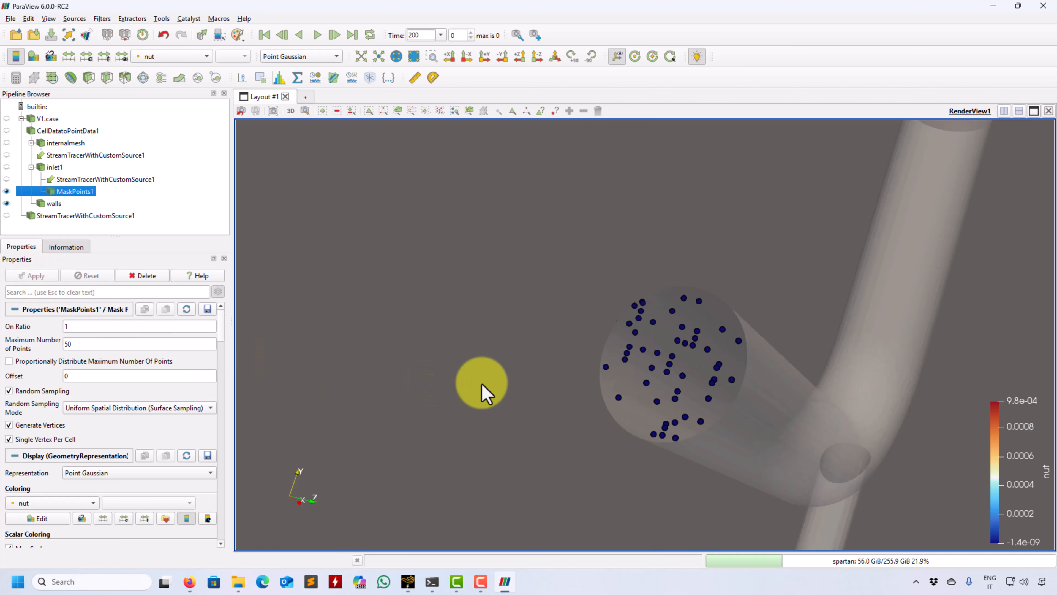
left_click_drag(591, 371, 720, 417)
Set the Gaussian Radius of the masked inlet points to 0.01
left_click_drag(225, 318, 221, 467)
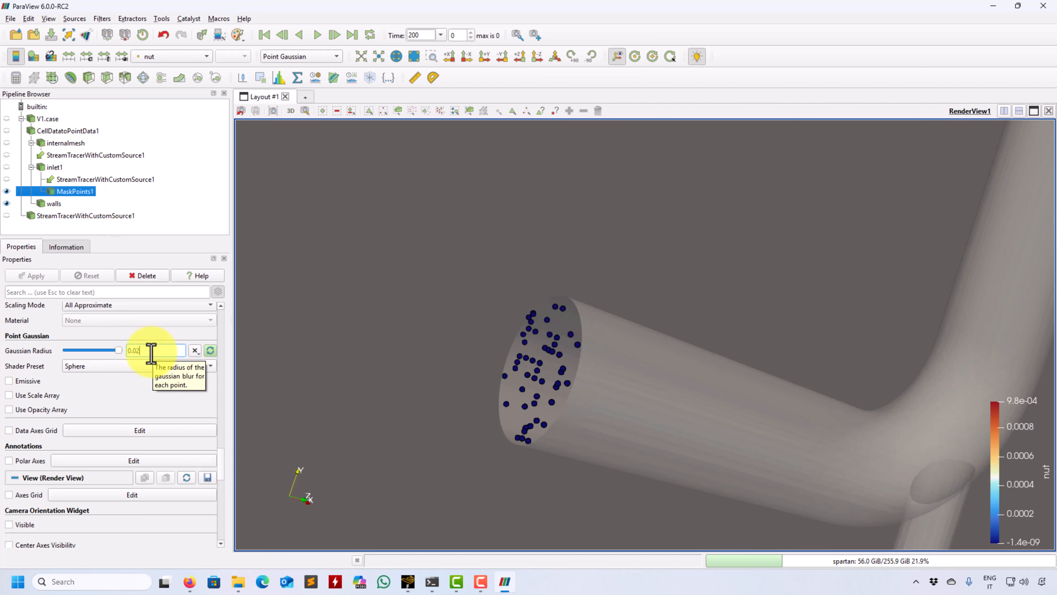
key("BackSpace")
type("1")
key("Return")
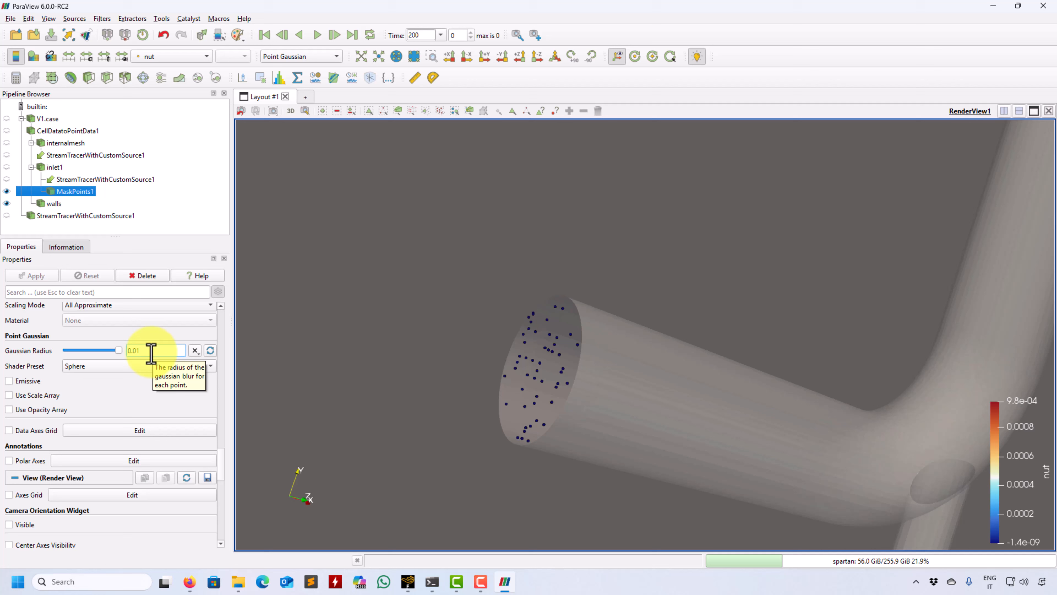
Color the masked inlet points with Solid Color and frame the pipe from the side
left_click(169, 59)
left_click(174, 10)
left_click_drag(464, 377, 389, 387)
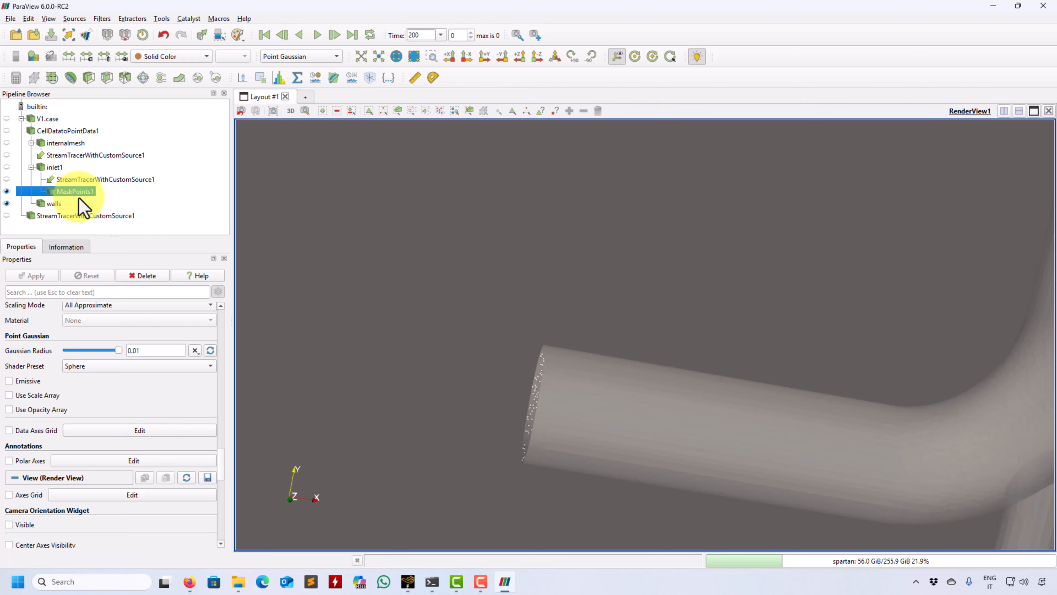
left_click_drag(529, 331, 802, 547)
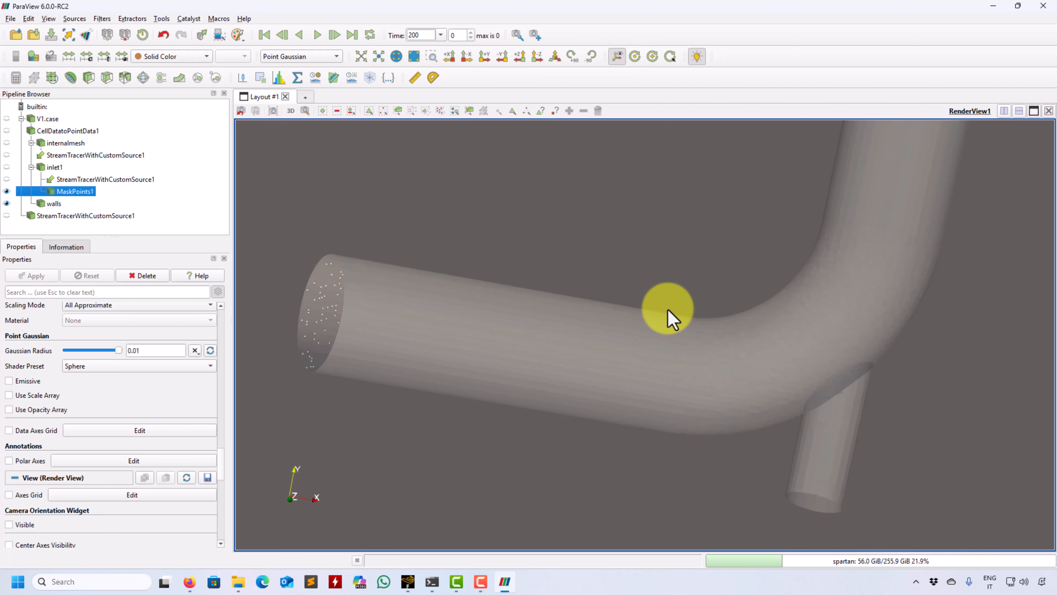
Create a Stream Tracer With Custom Source using internalmesh as the input and MaskPoints1 as the seed source, and apply it
left_click(101, 18)
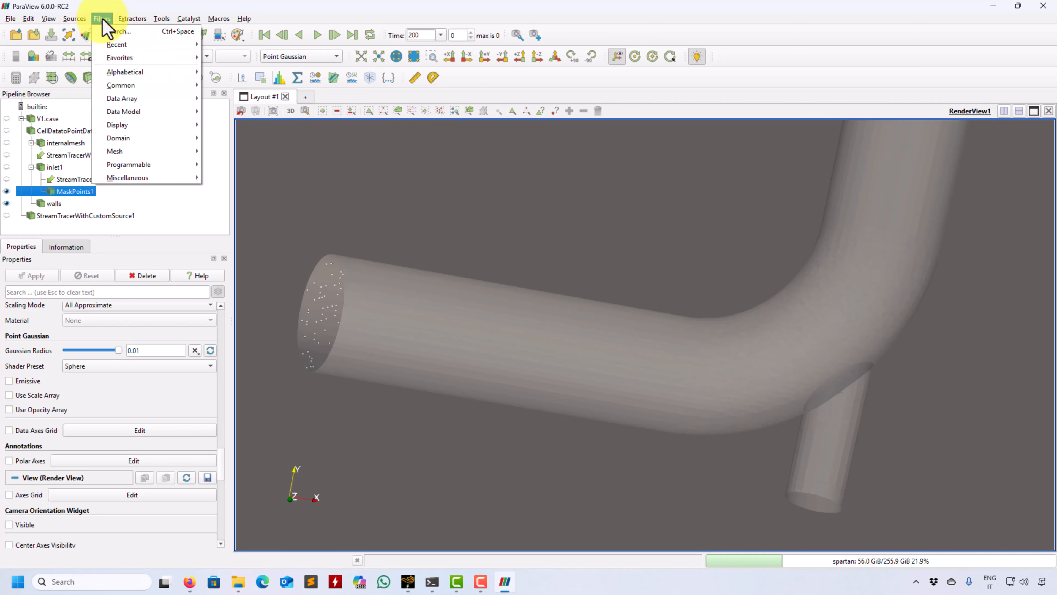
mouse_move(115, 44)
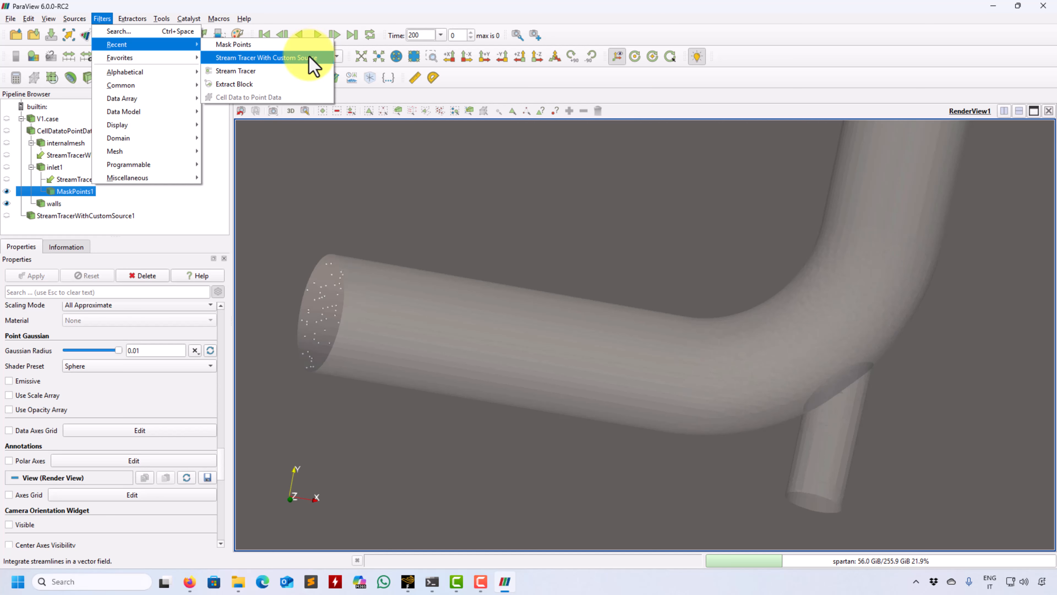
left_click(303, 59)
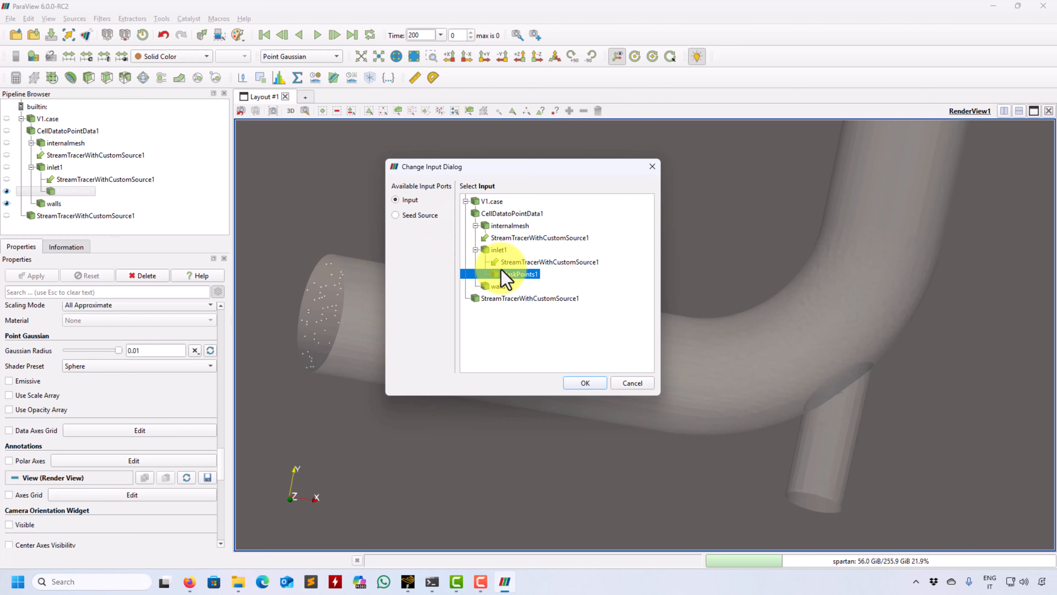
left_click(510, 225)
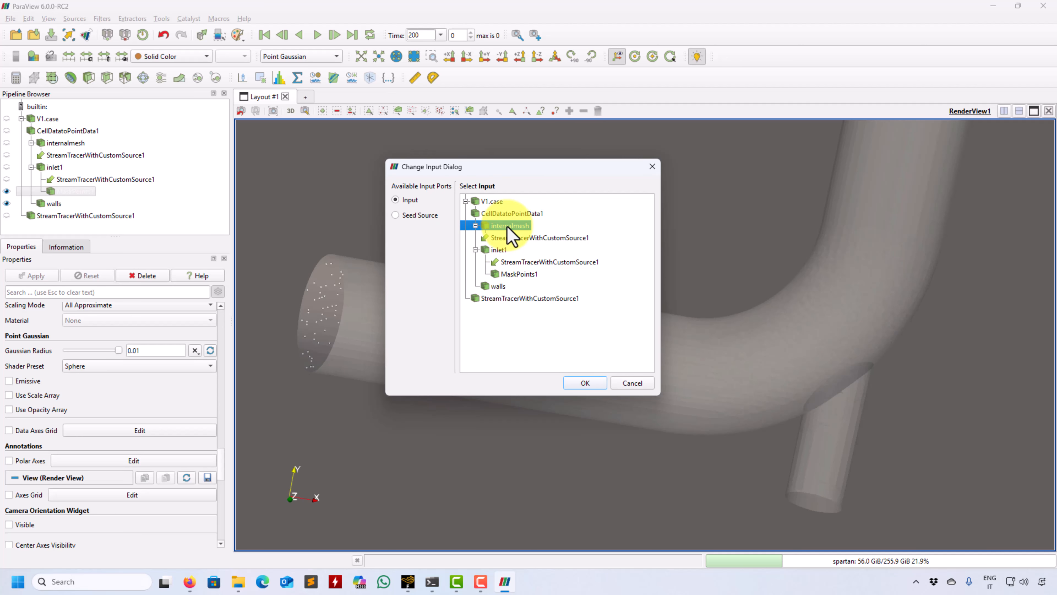
left_click(419, 216)
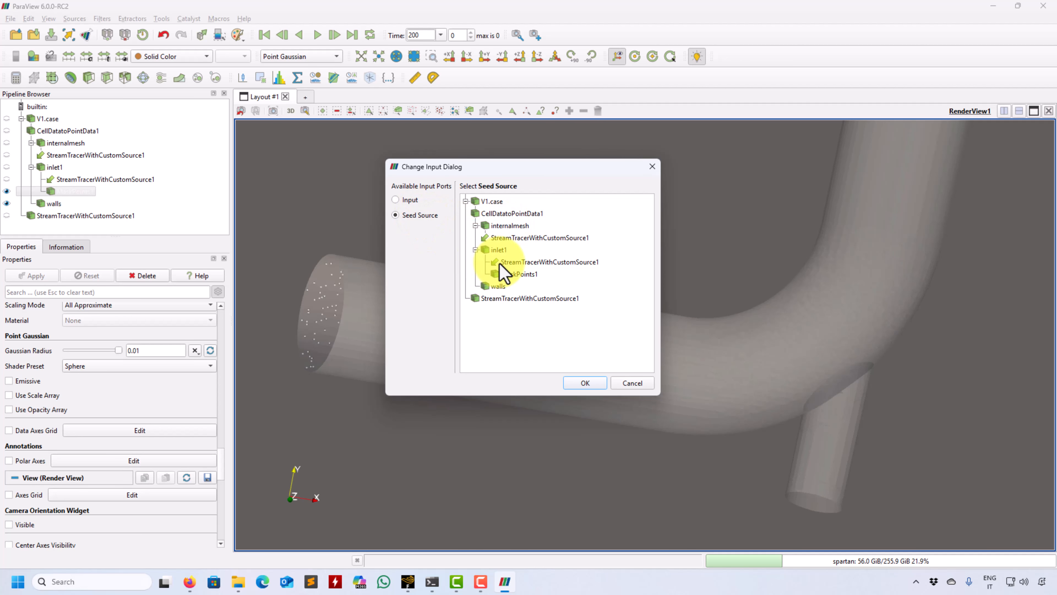
left_click(586, 384)
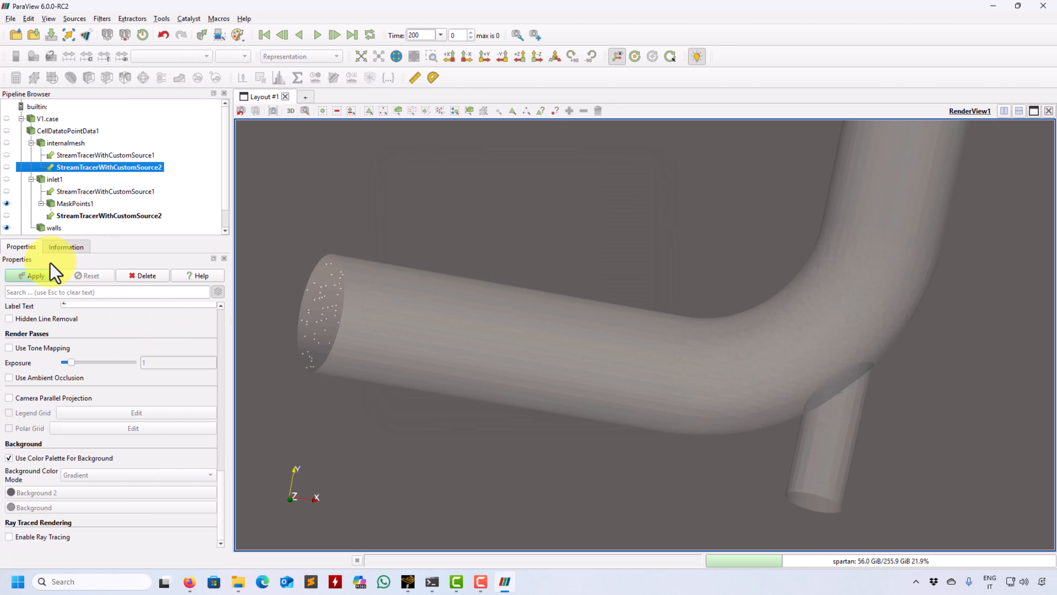
left_click(36, 278)
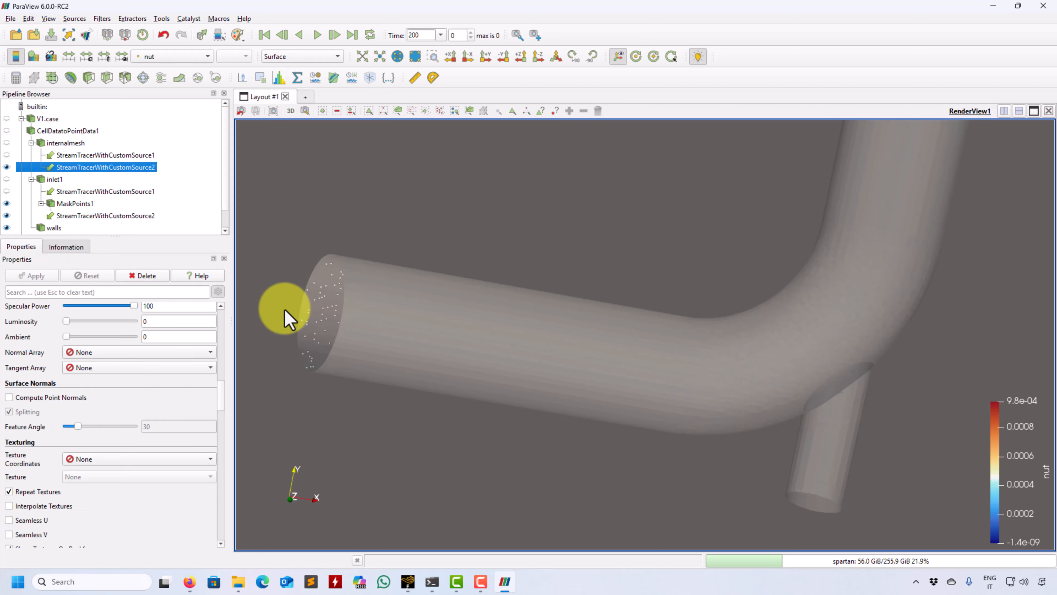
Set the new stream tracer's Vectors to U, apply it and inspect the streamlines starting at the inlet
left_click_drag(220, 402, 226, 327)
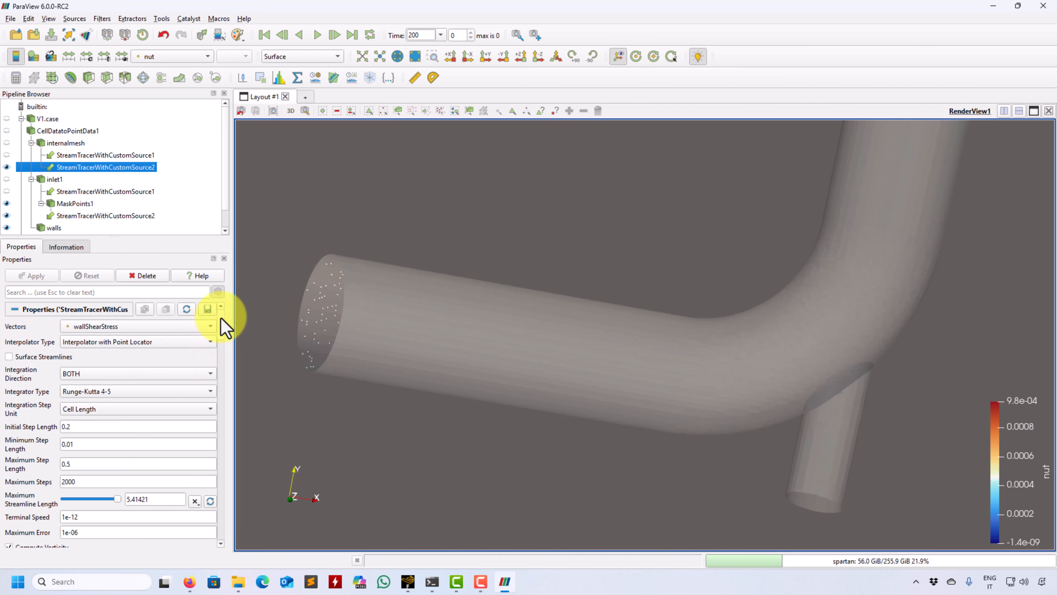
left_click(190, 328)
left_click(83, 318)
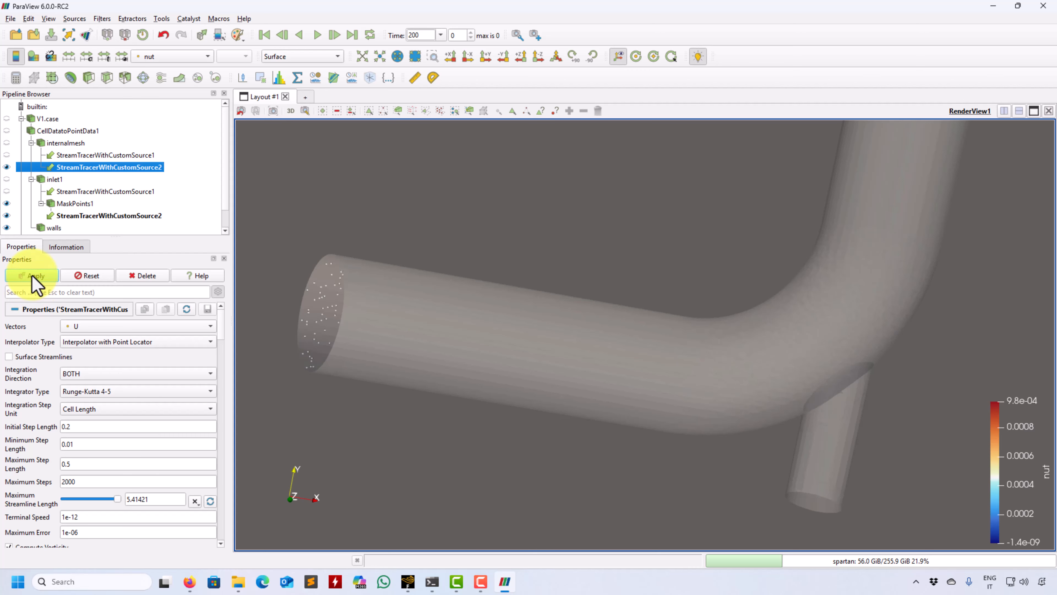
left_click(34, 277)
left_click_drag(455, 346, 619, 370)
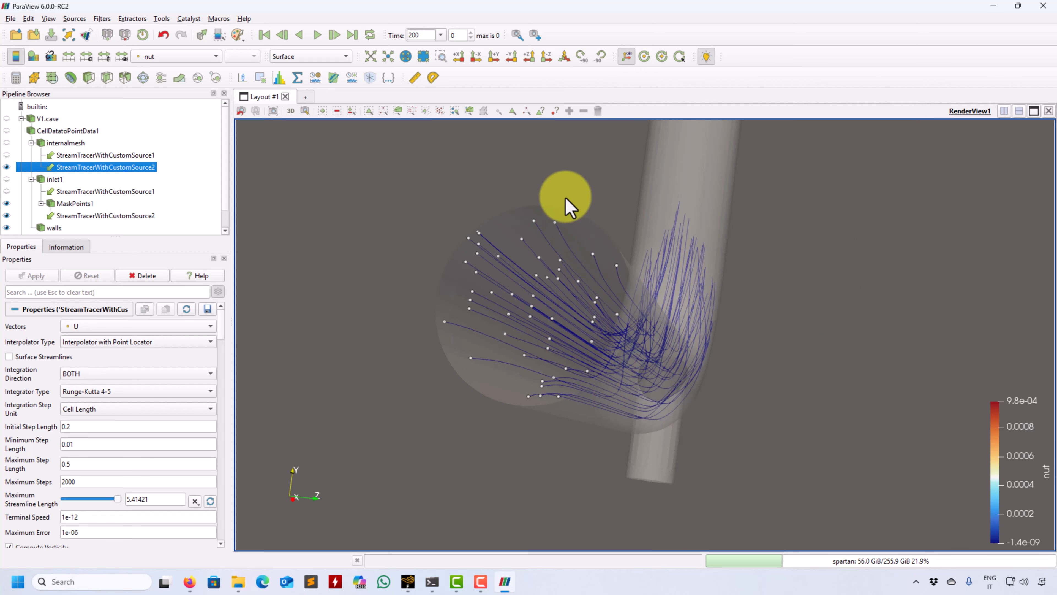
Enable ray tracing for the render view and inspect the streamlines inside the pipe
left_click_drag(221, 316, 221, 559)
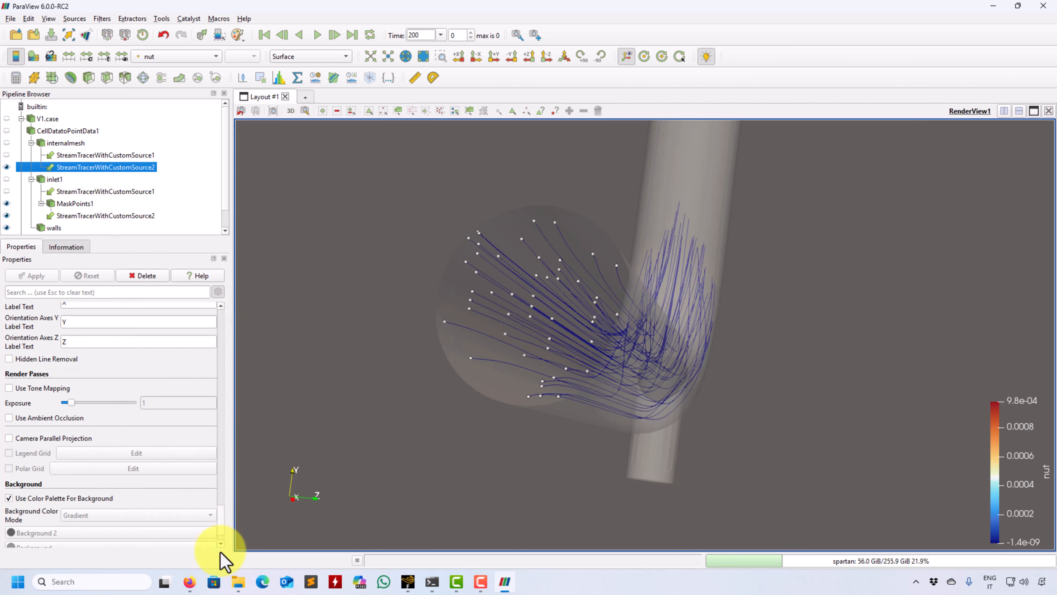
left_click(27, 538)
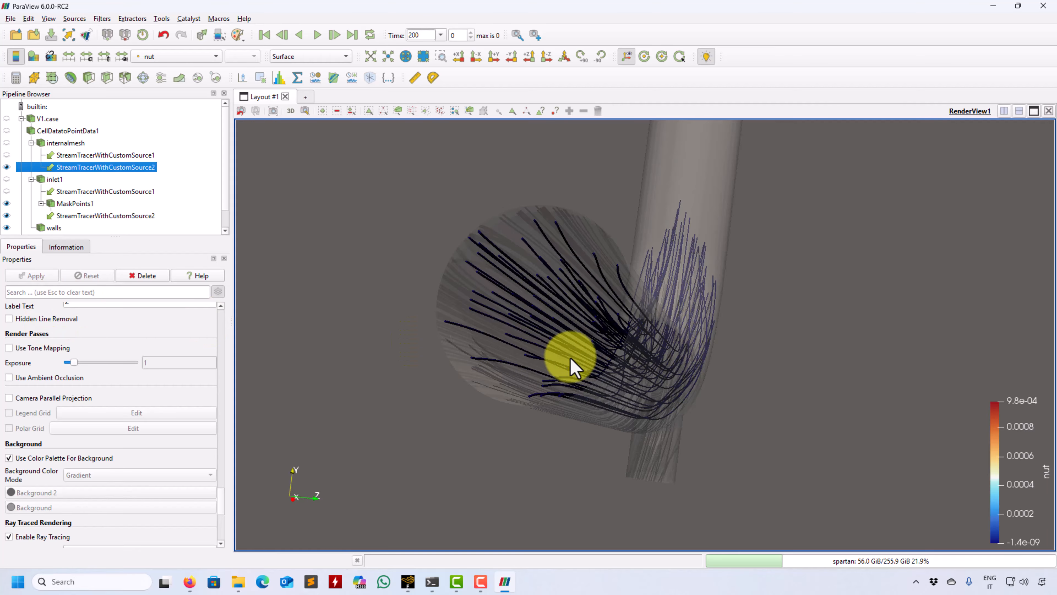
left_click_drag(571, 359, 187, 385)
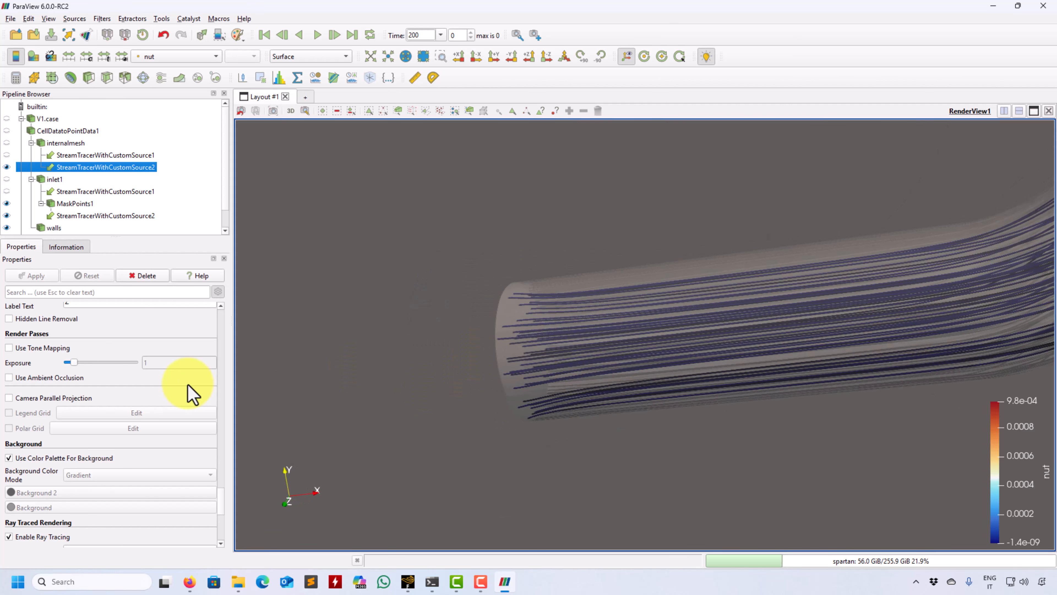
Set the stream tracer's Maximum Streamline Length to 10 and apply the change
left_click_drag(221, 508, 235, 339)
double_click(169, 410)
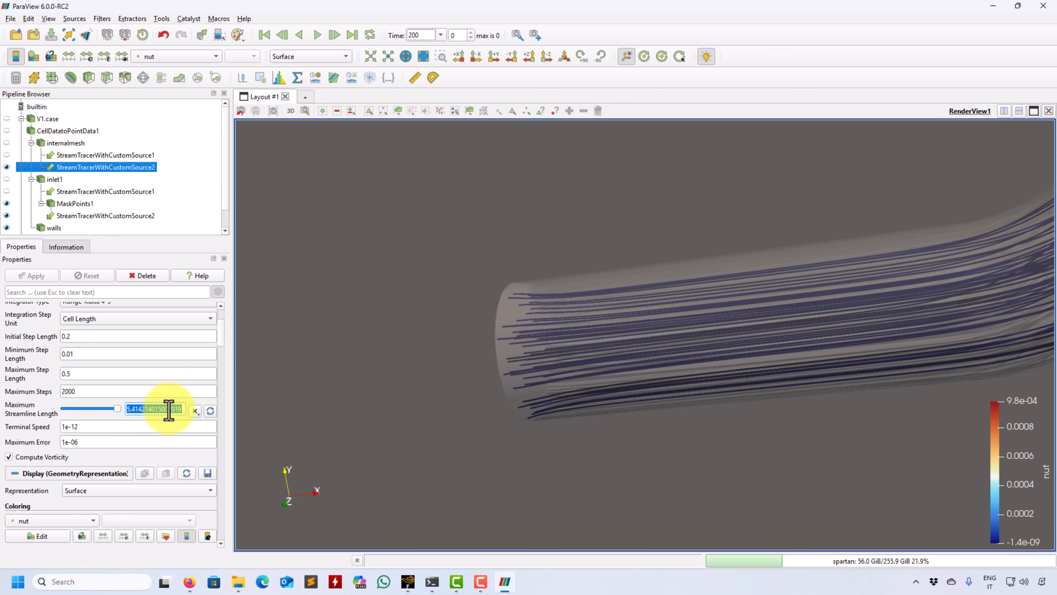
type("10")
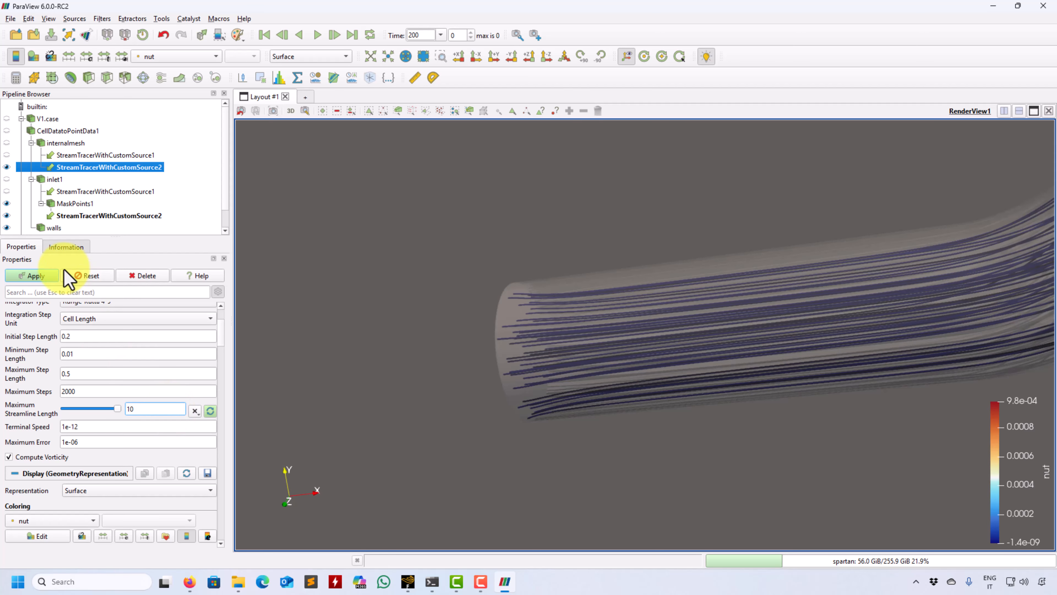
left_click(35, 275)
Color the streamlines by U magnitude and view them along the pipe bend
left_click(177, 56)
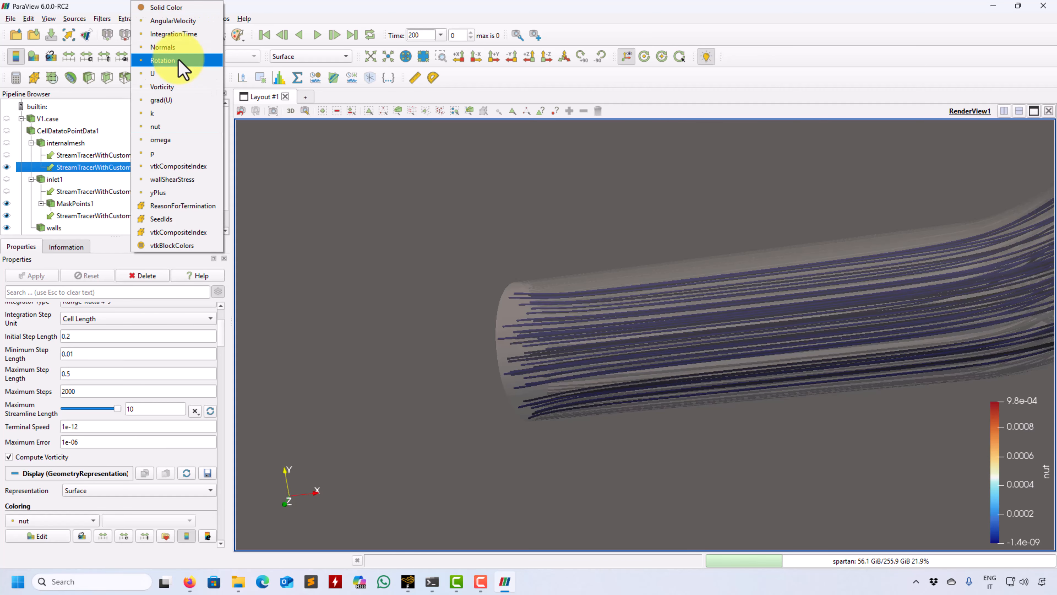
left_click(173, 74)
left_click_drag(803, 291, 489, 413)
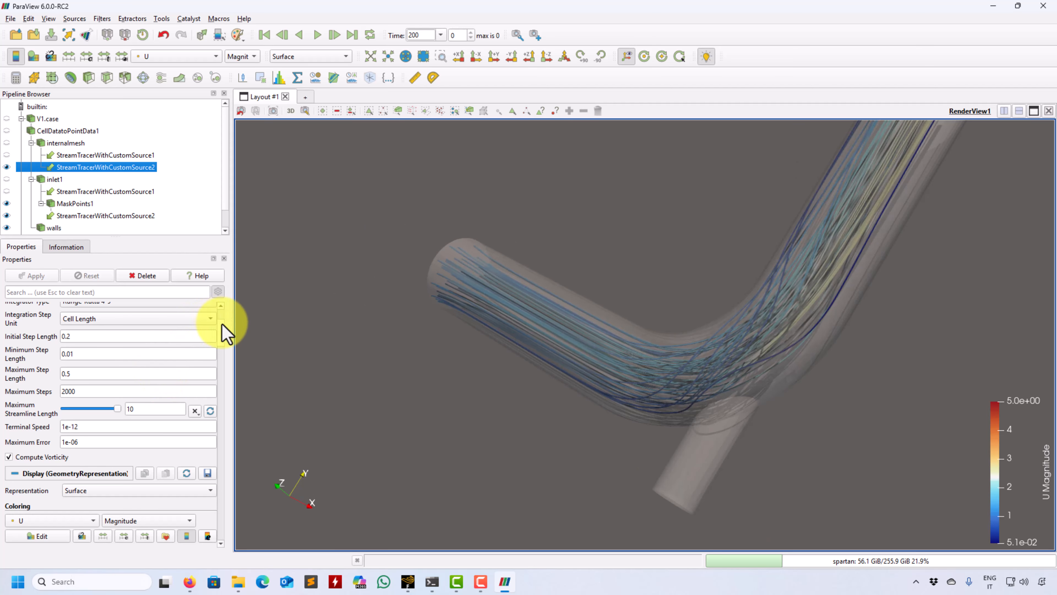
Turn off ray tracing for the render view and inspect the streamlines from the inlet side
left_click_drag(221, 328, 225, 534)
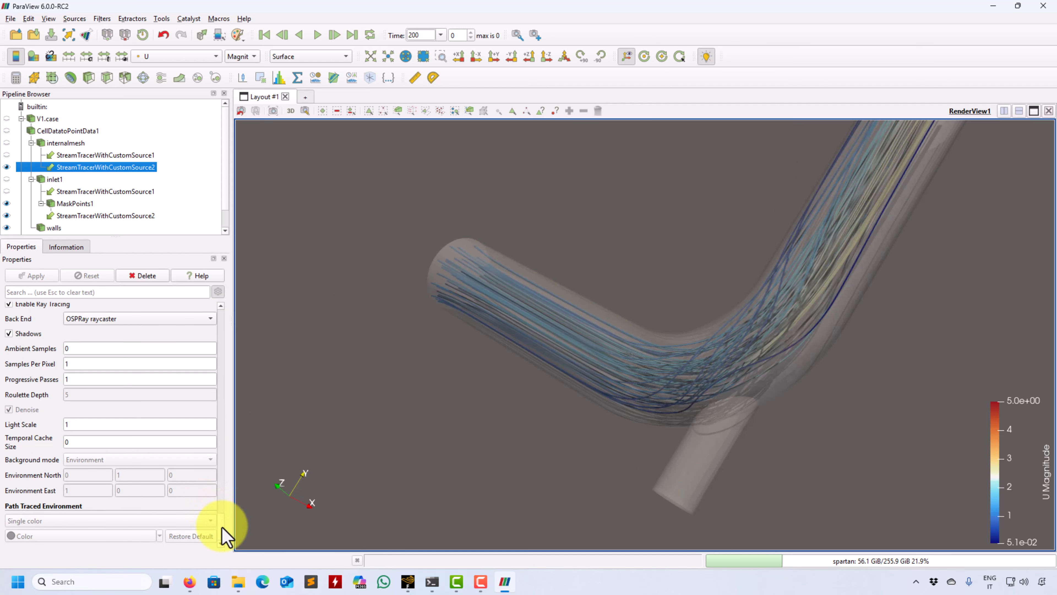
scroll(200, 499, "up", 1)
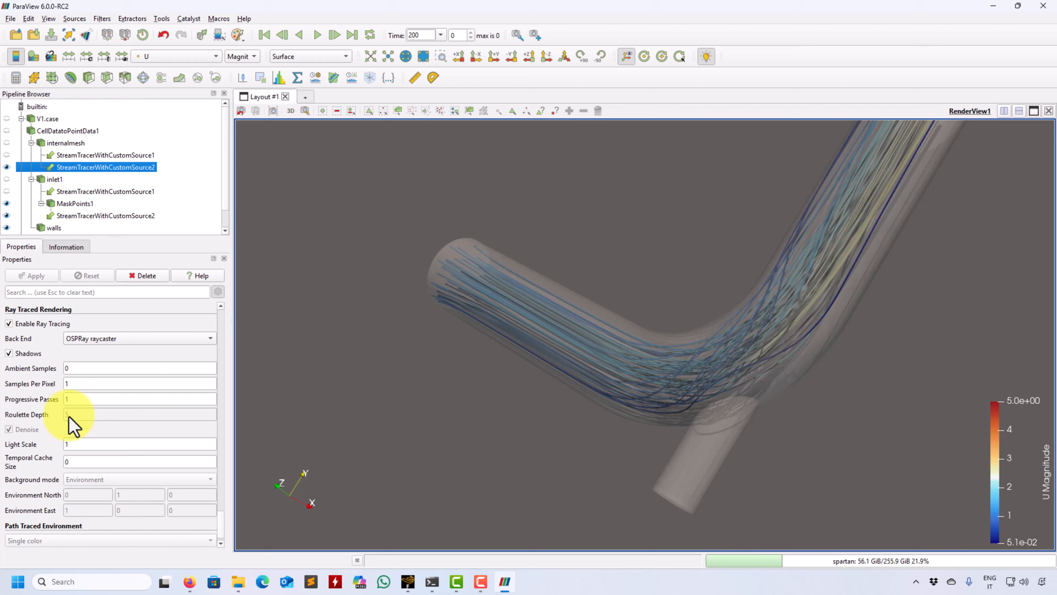
left_click(36, 324)
mouse_move(613, 418)
left_mouse_down()
mouse_move(512, 402)
mouse_move(751, 406)
mouse_move(745, 375)
mouse_move(539, 486)
mouse_move(621, 480)
mouse_move(569, 481)
mouse_move(700, 440)
mouse_move(663, 458)
mouse_move(565, 373)
mouse_move(481, 421)
mouse_move(396, 401)
left_mouse_up()
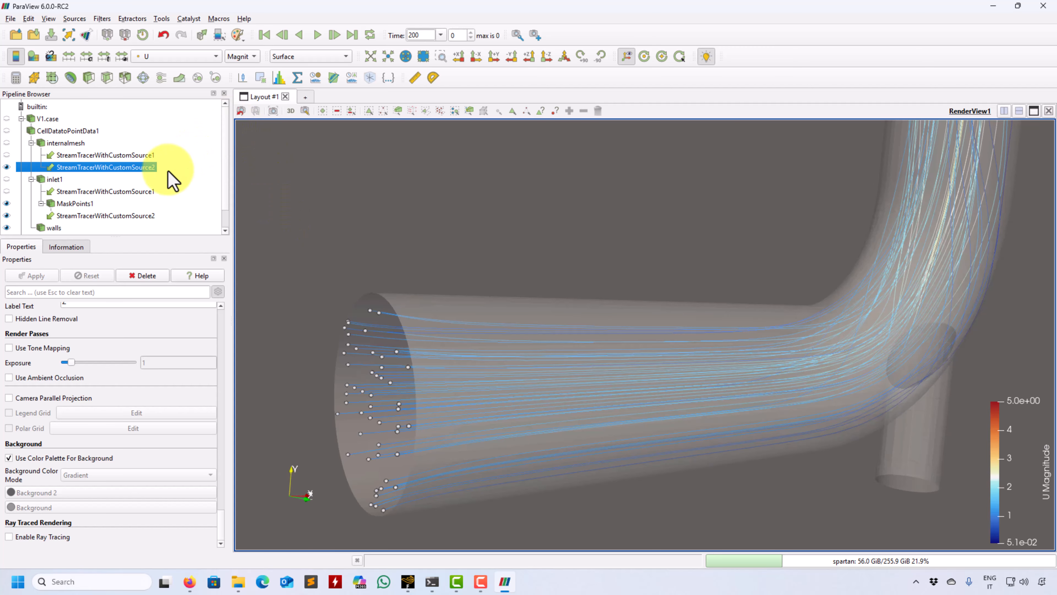
Color the streamlines by IntegrationTime and inspect them from the inlet through the bend
left_click(202, 57)
left_click(175, 34)
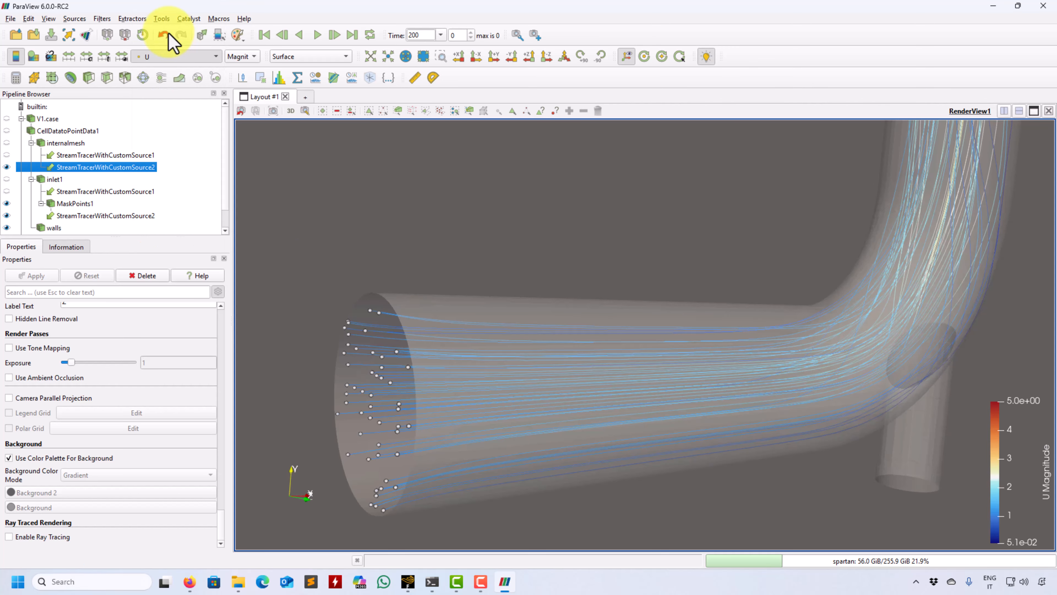
left_click_drag(841, 245, 562, 314)
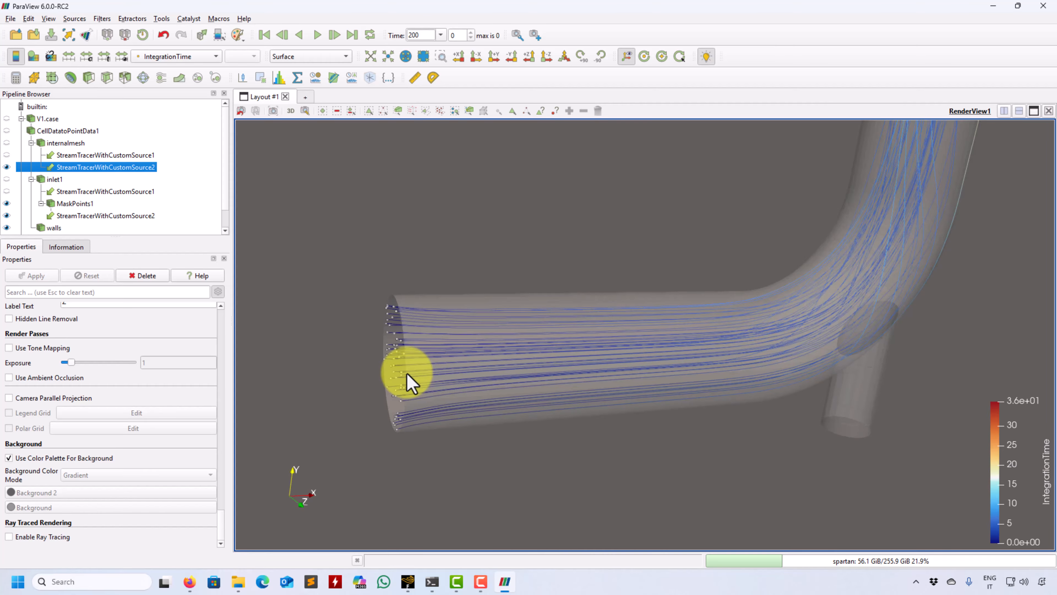
left_click_drag(508, 324, 746, 394)
left_click_drag(375, 387, 719, 431)
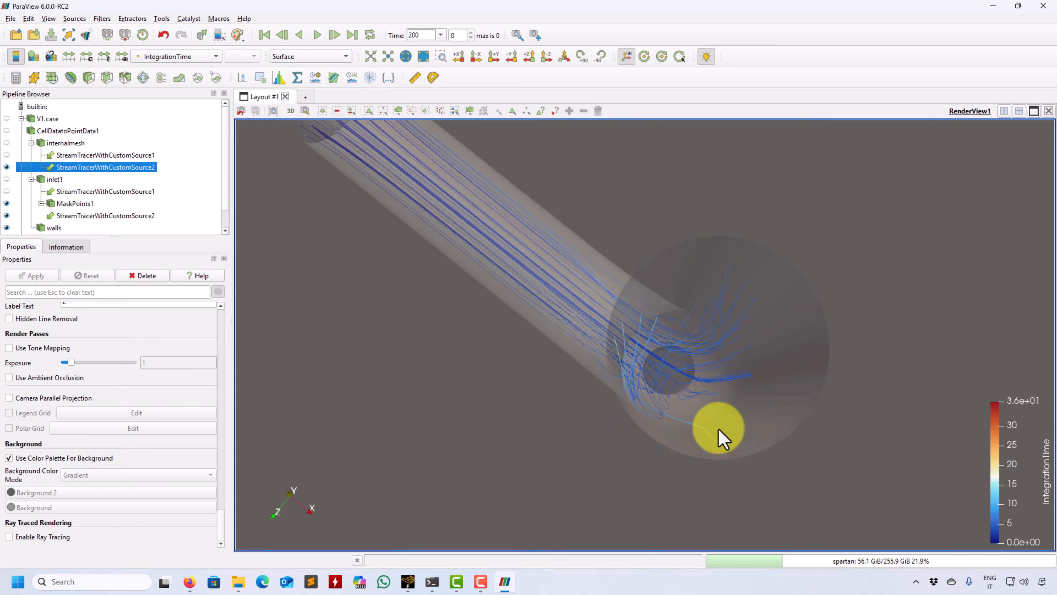
left_click_drag(727, 467, 606, 412)
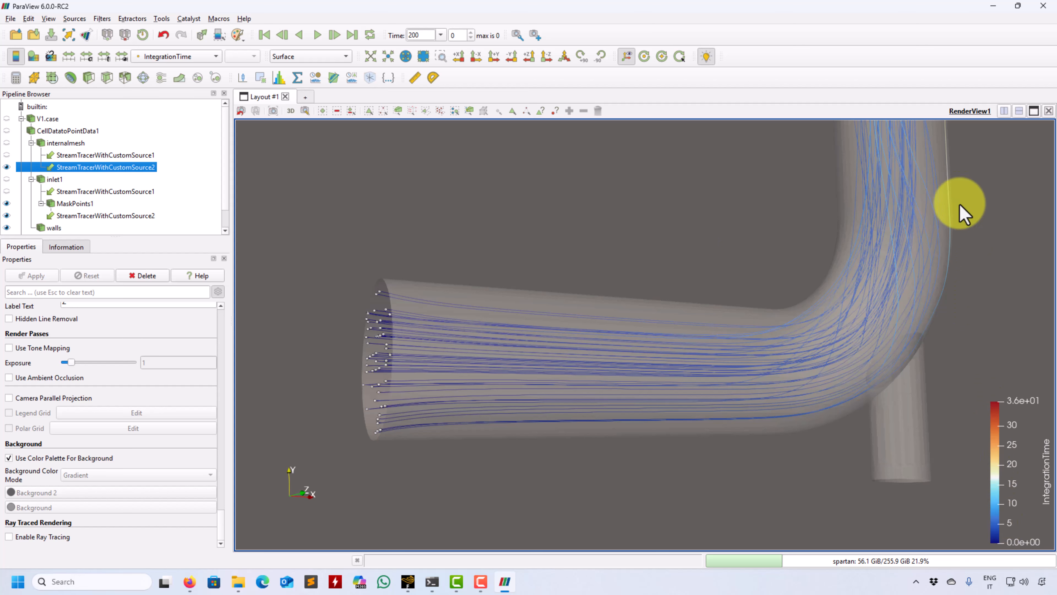
Rescale the IntegrationTime color map to a custom range of 0 to 15 and view the streamlines
left_click(88, 58)
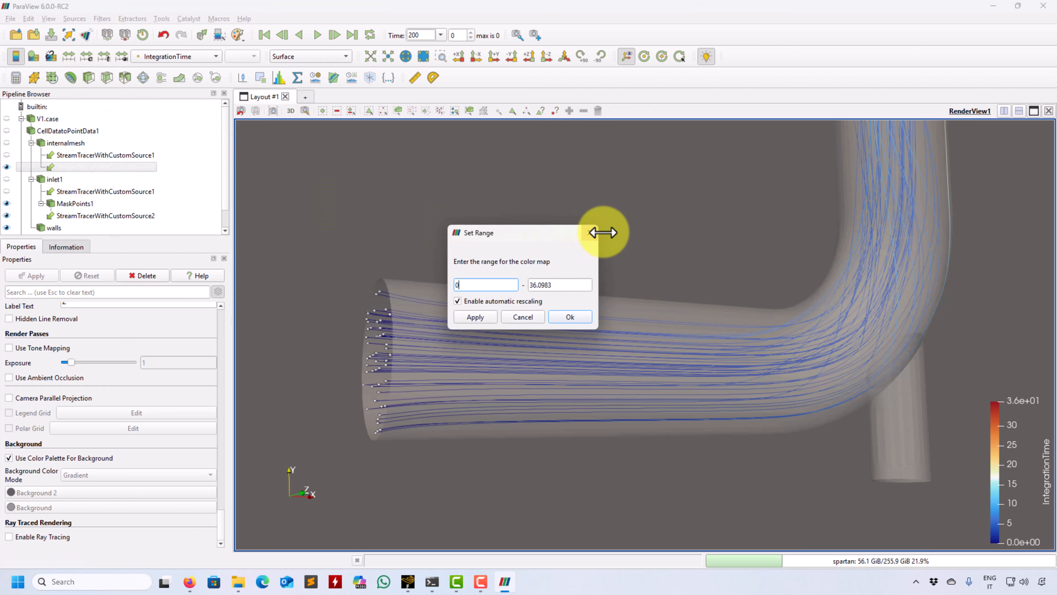
type("5")
key("Return")
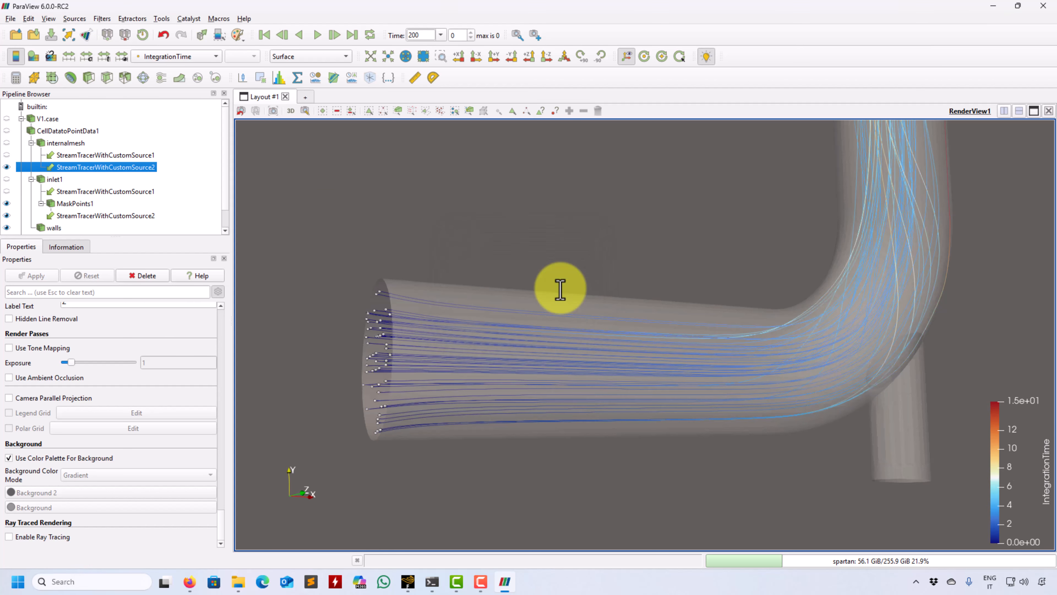
mouse_move(933, 248)
left_mouse_down()
mouse_move(495, 515)
mouse_move(466, 454)
mouse_move(575, 454)
mouse_move(456, 440)
mouse_move(696, 276)
mouse_move(642, 354)
mouse_move(262, 234)
left_mouse_up()
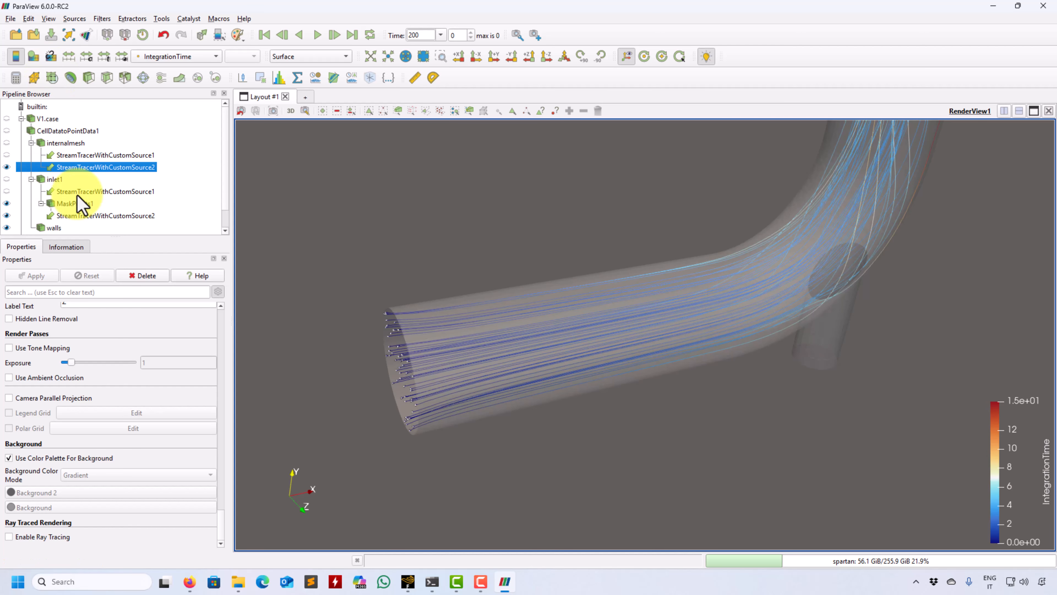
Delete the old StreamTracerWithCustomSource1 filter from the pipeline
left_click(71, 216)
scroll(78, 225, "down", 1)
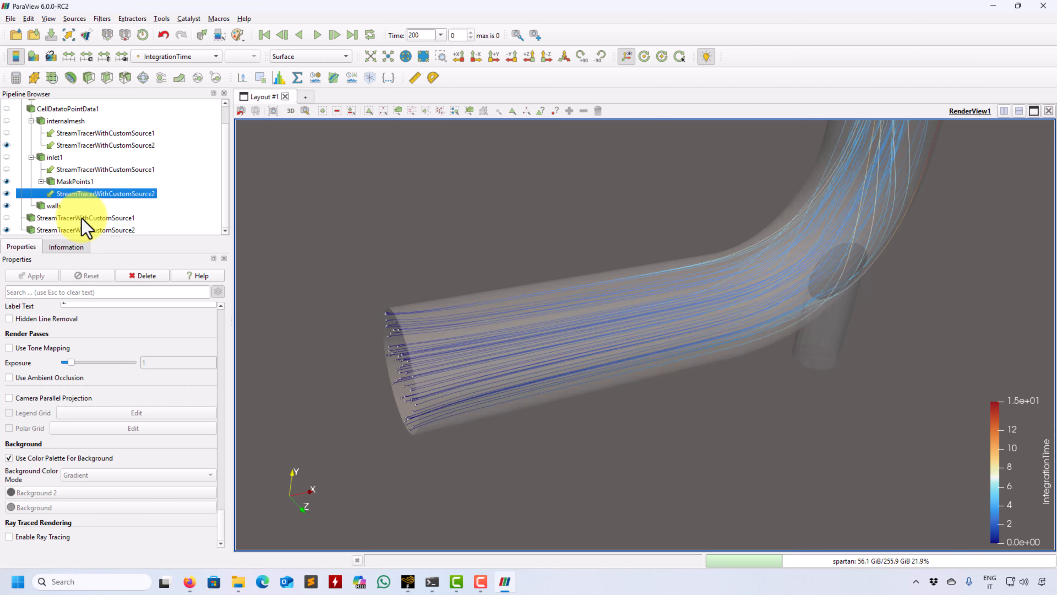
left_click(84, 229)
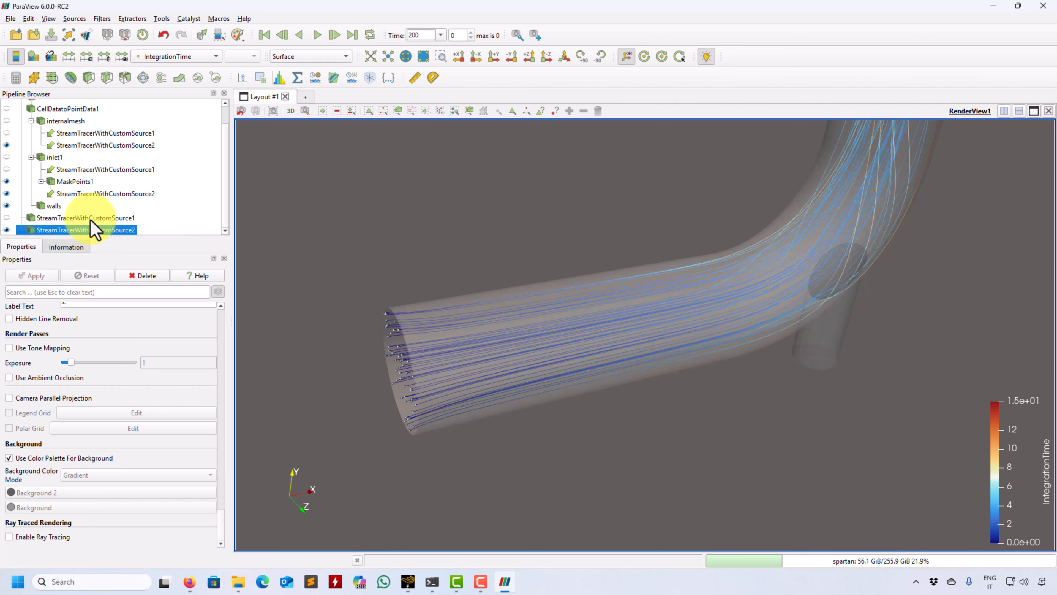
right_click(92, 220)
left_click(147, 325)
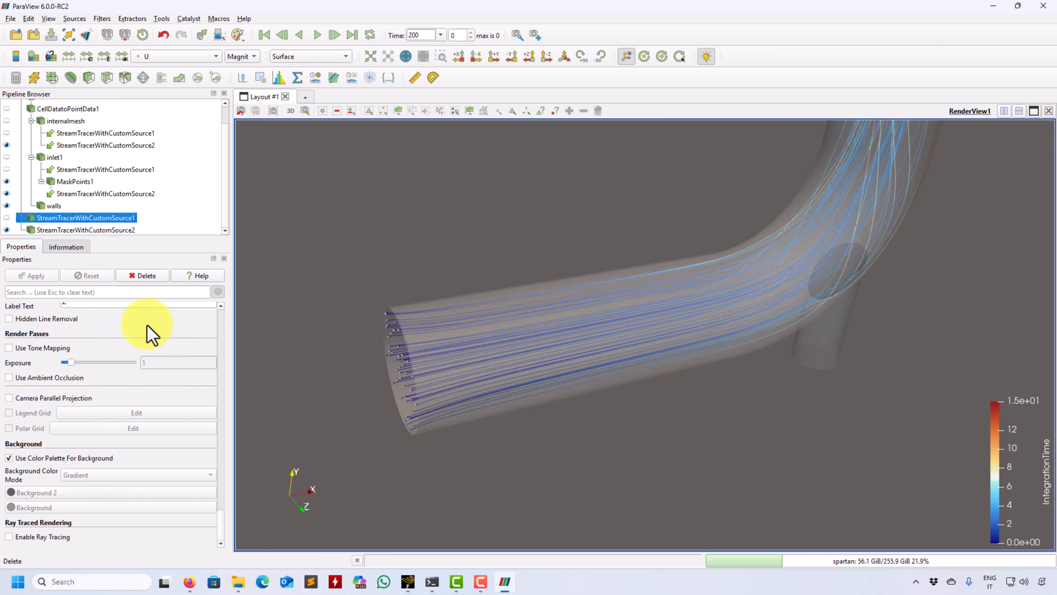
Add a Contour filter to StreamTracerWithCustomSource2, contour by IntegrationTime with the suggested isosurface value, and apply it
left_click(63, 217)
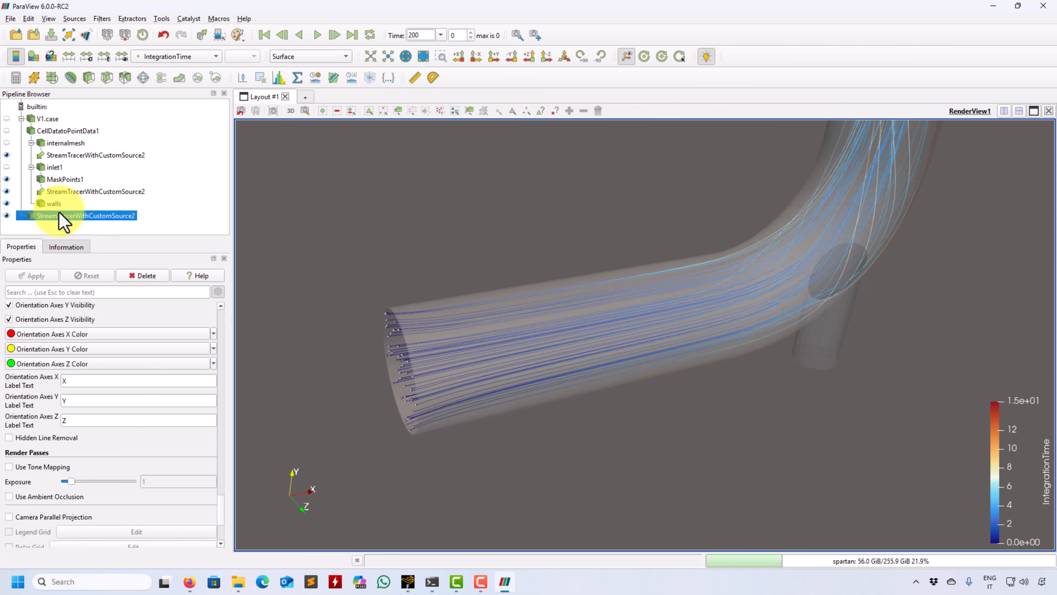
left_click_drag(446, 271, 482, 321)
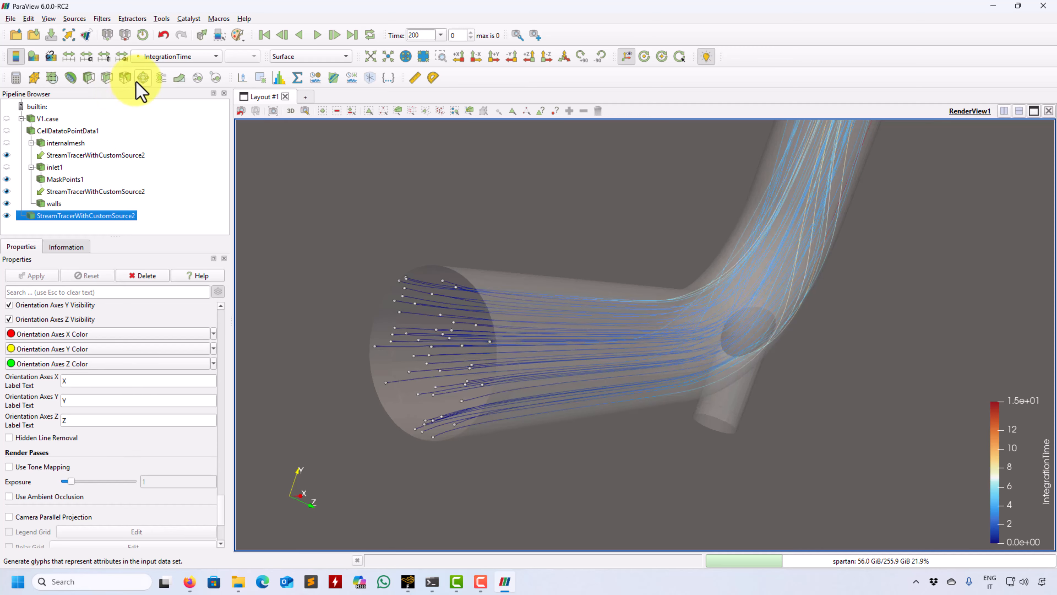
left_click(34, 78)
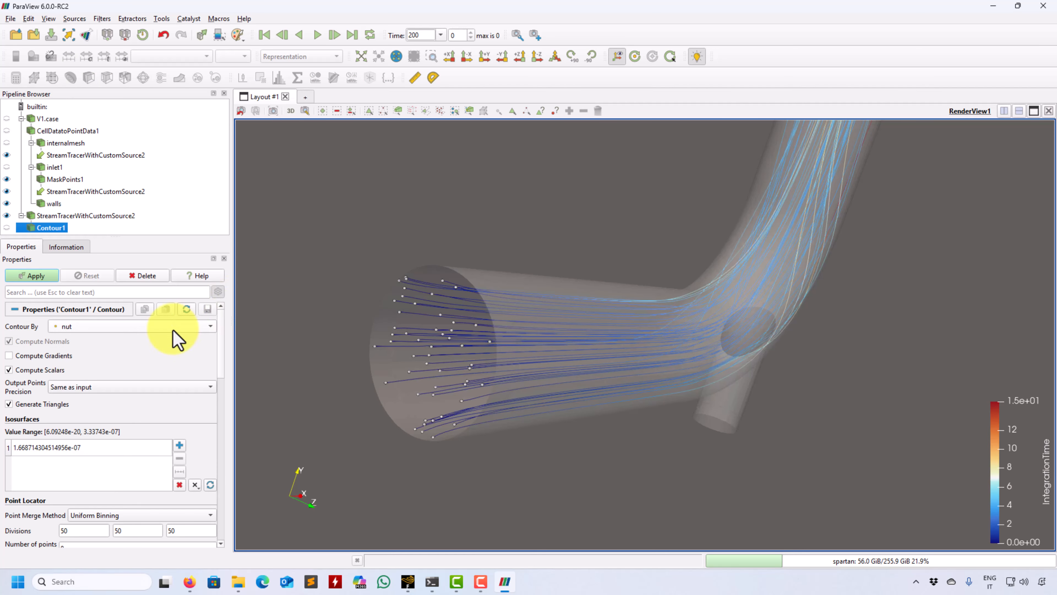
left_click(172, 329)
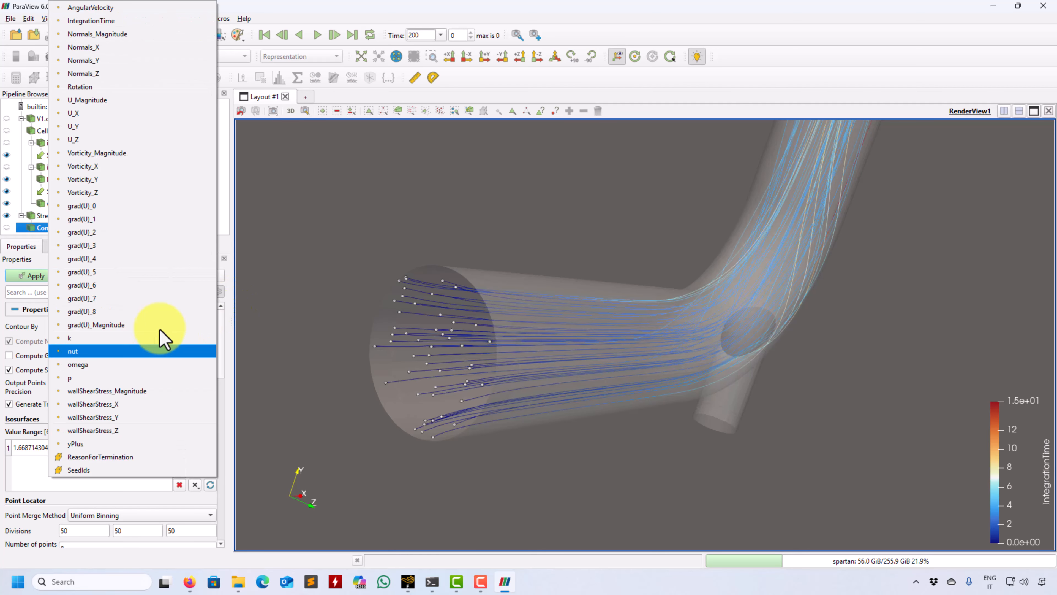
left_click(89, 22)
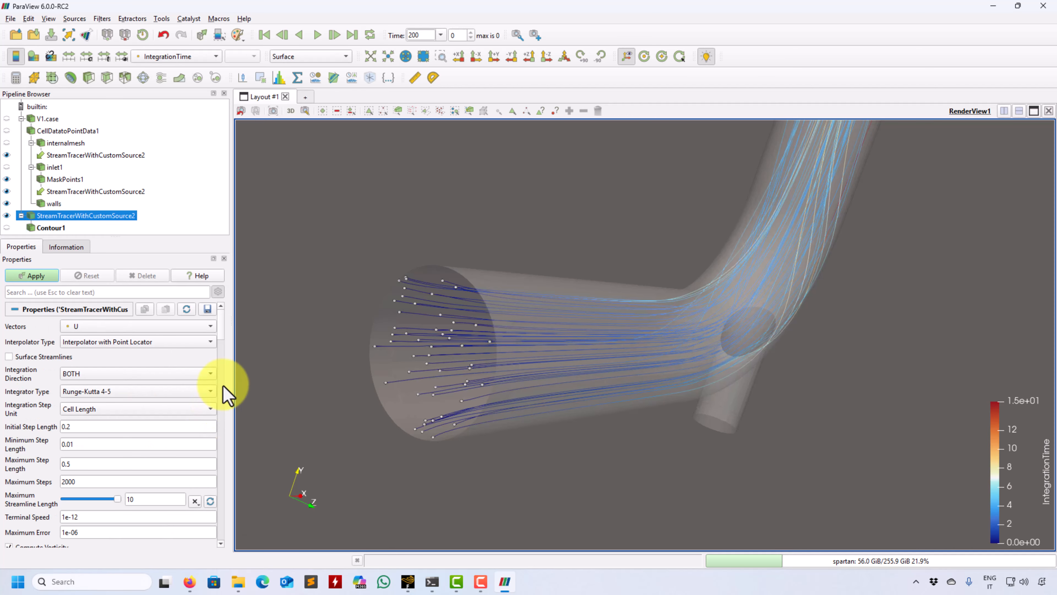
left_click(52, 230)
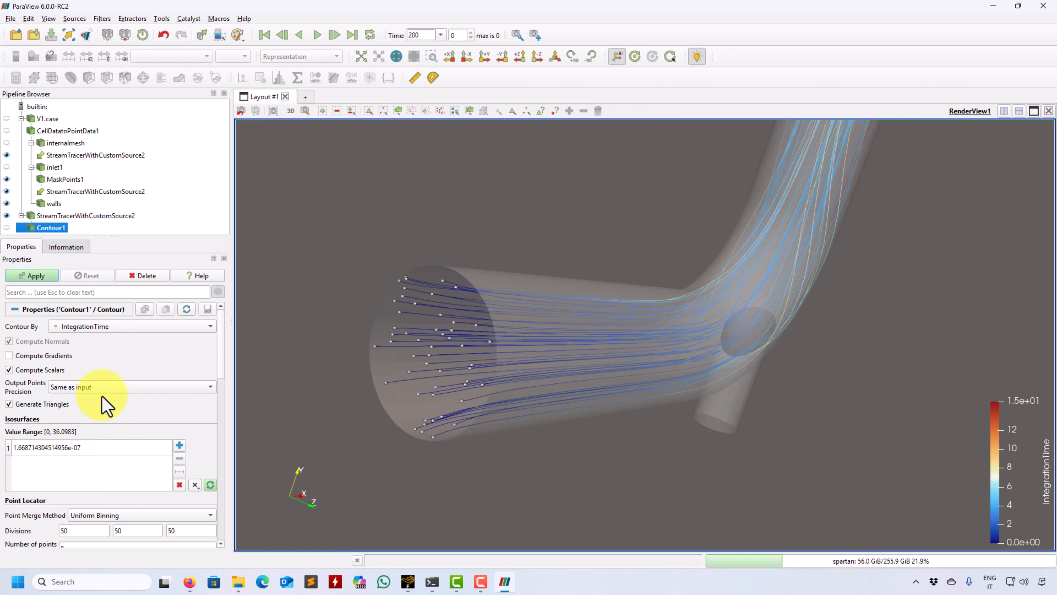
left_click(54, 449)
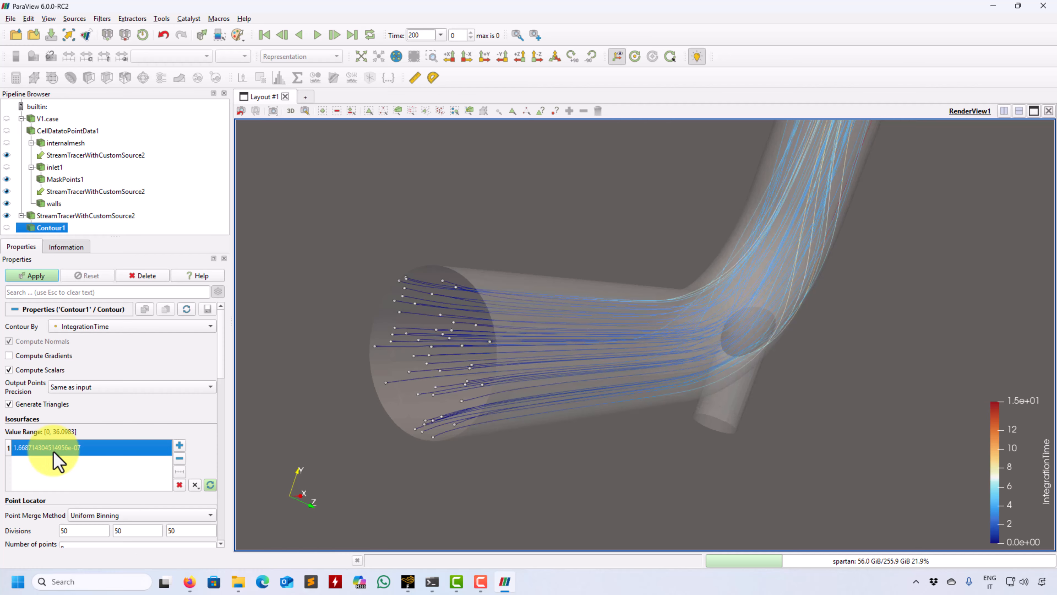
left_click(50, 278)
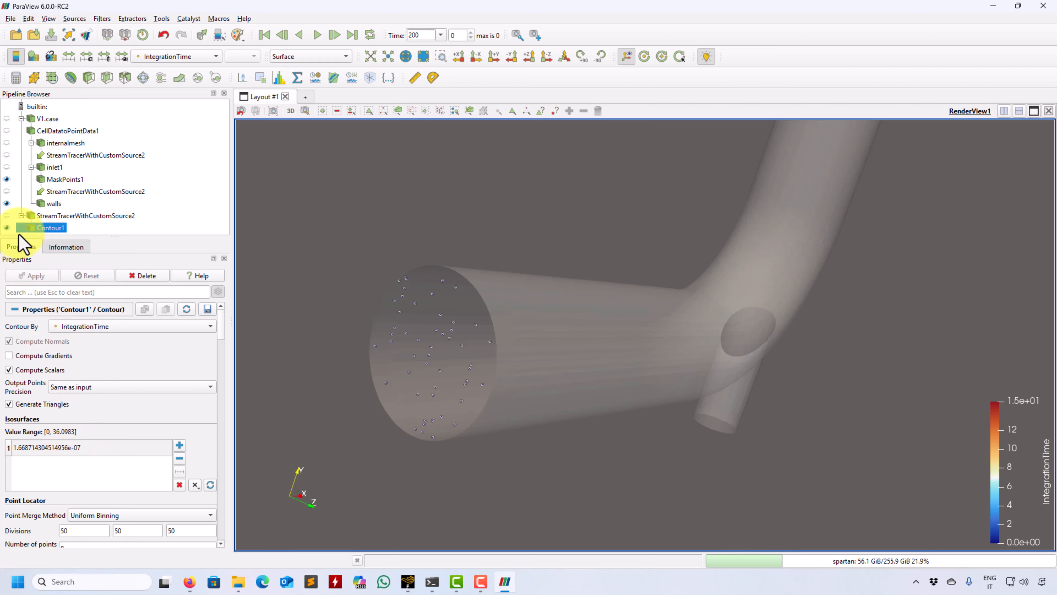
Hide MaskPoints1, set the Contour1 isosurface value to 0.1, and view the points near the inlet
left_click(6, 179)
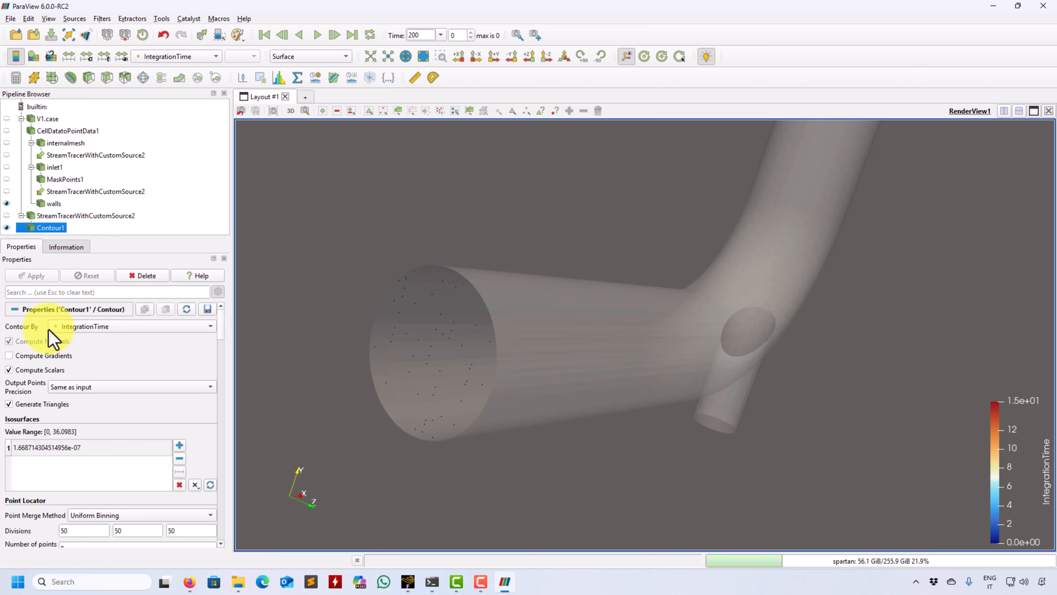
left_click(60, 448)
double_click(60, 447)
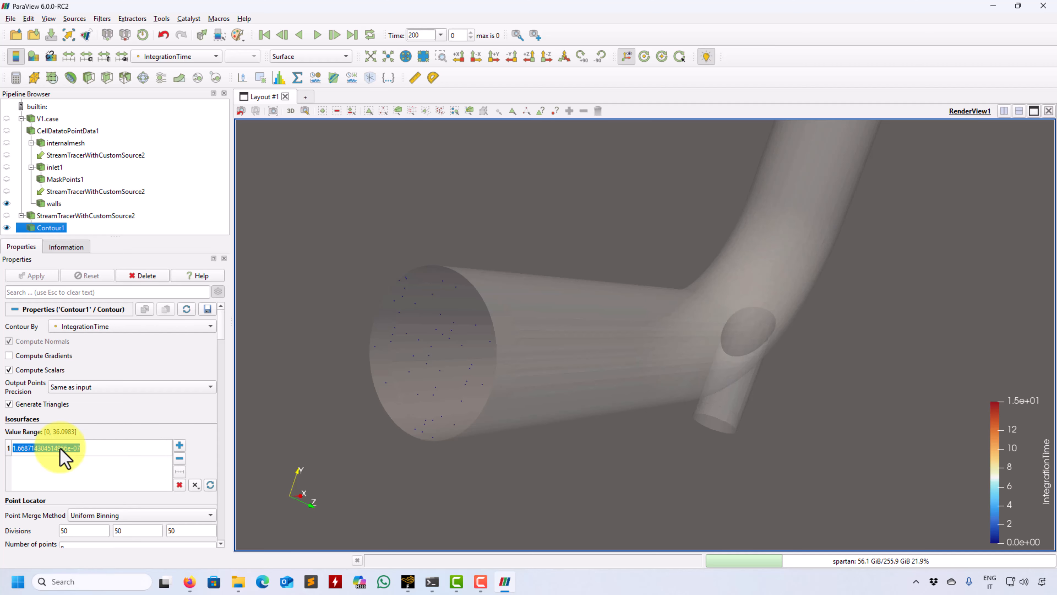
key("Return")
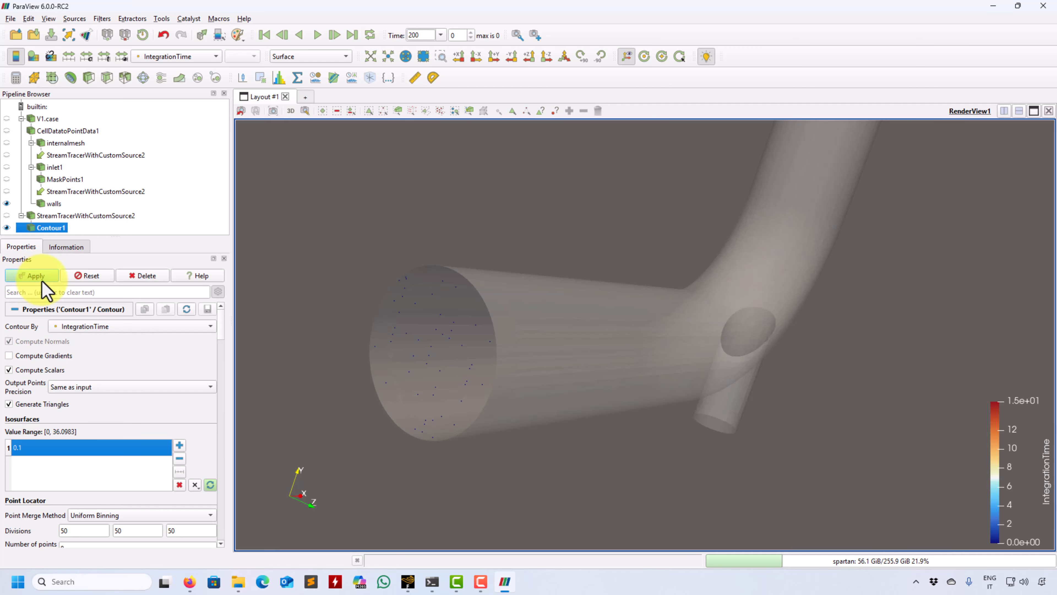
left_click(35, 275)
left_click_drag(529, 428, 447, 420)
Set the Contour1 point size to 4 and color its points with Solid Color
left_click_drag(222, 338, 224, 361)
double_click(79, 474)
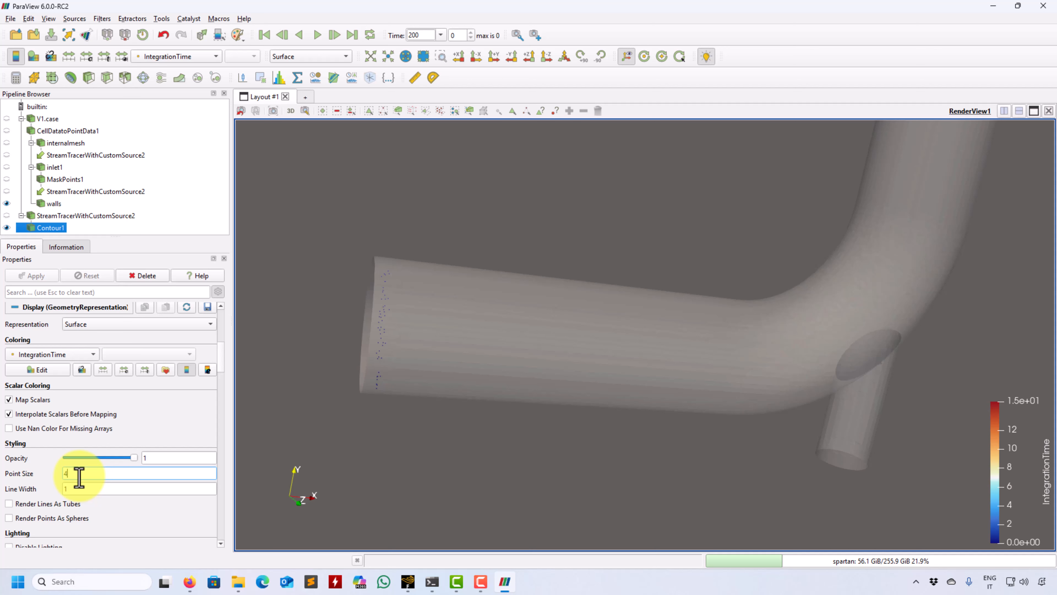
left_click_drag(558, 410, 649, 455)
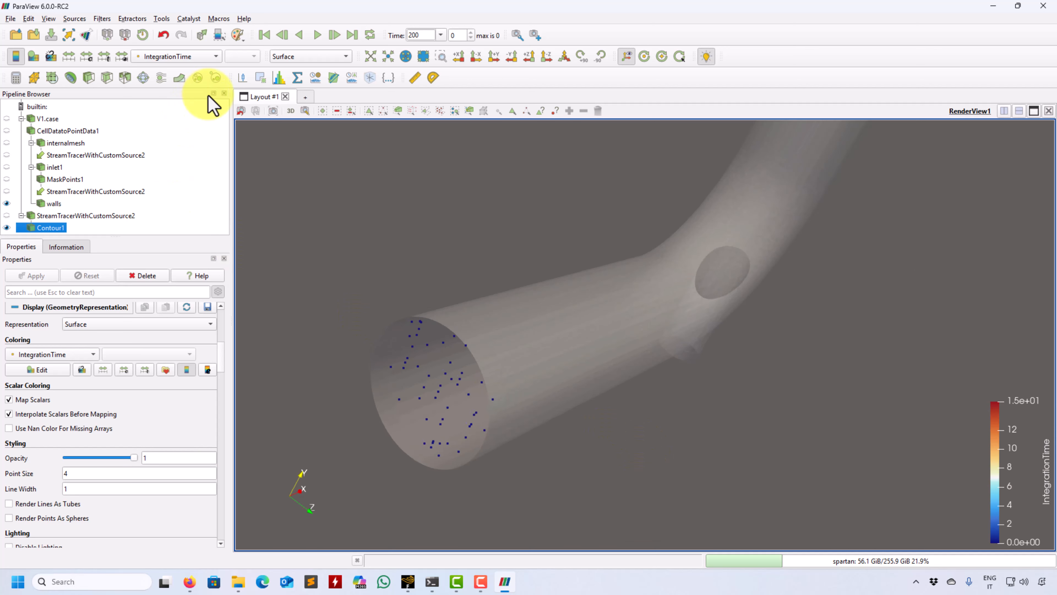
left_click(214, 58)
left_click(199, 33)
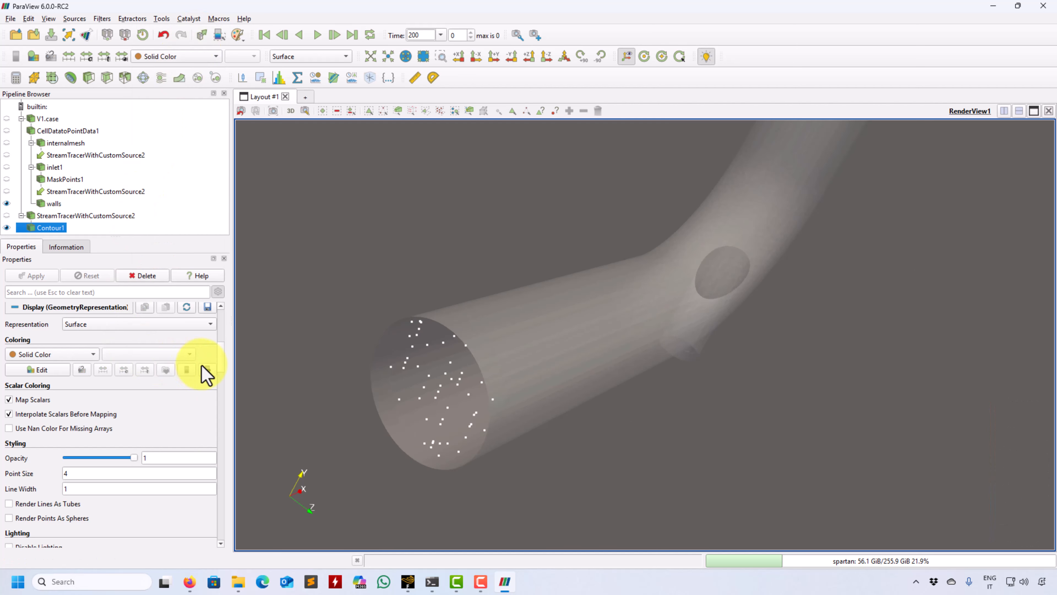
Set the Contour1 isosurface value to 0.9, apply it, and view the points along the pipe
left_click_drag(220, 368, 218, 321)
double_click(58, 449)
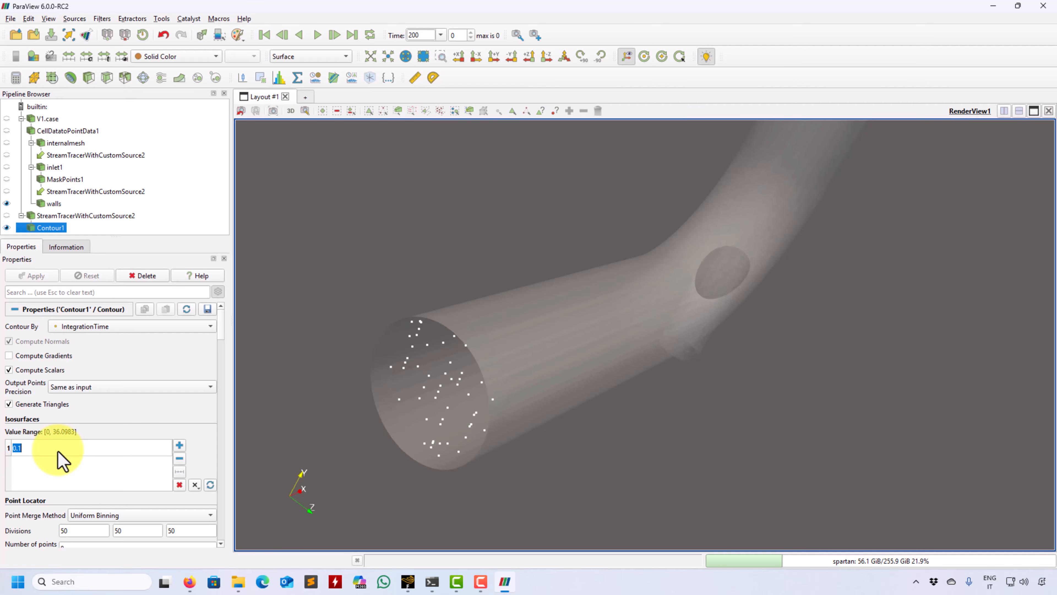
type("0.9")
key("Return")
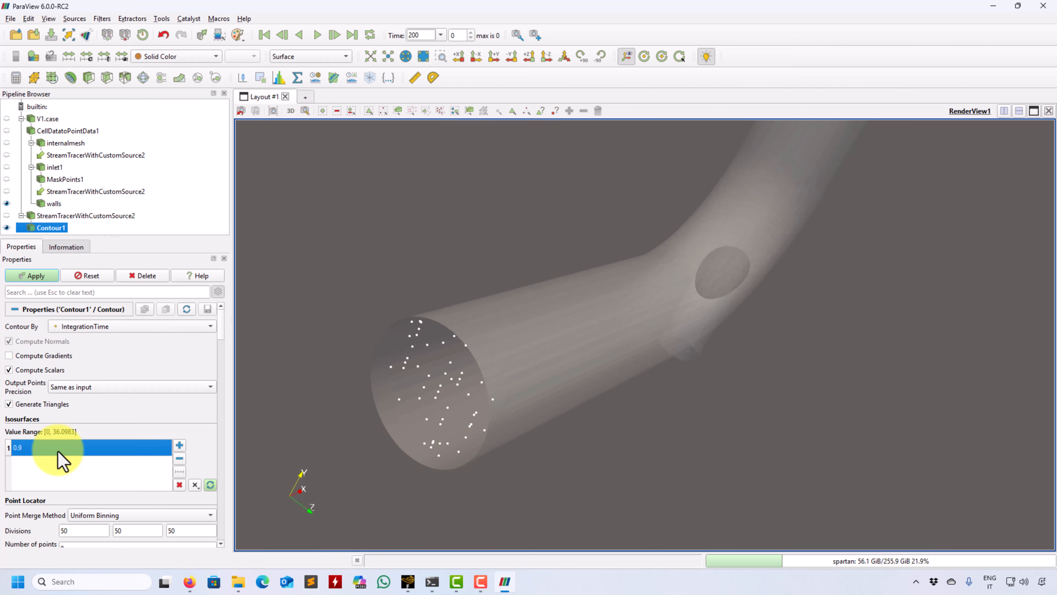
left_click(49, 276)
left_click_drag(541, 371, 462, 358)
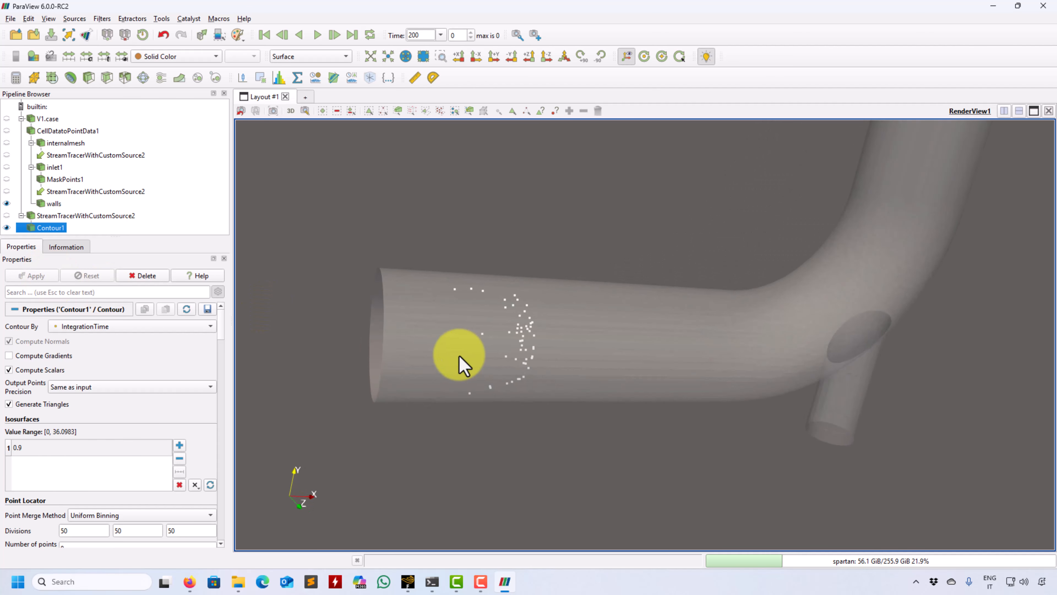
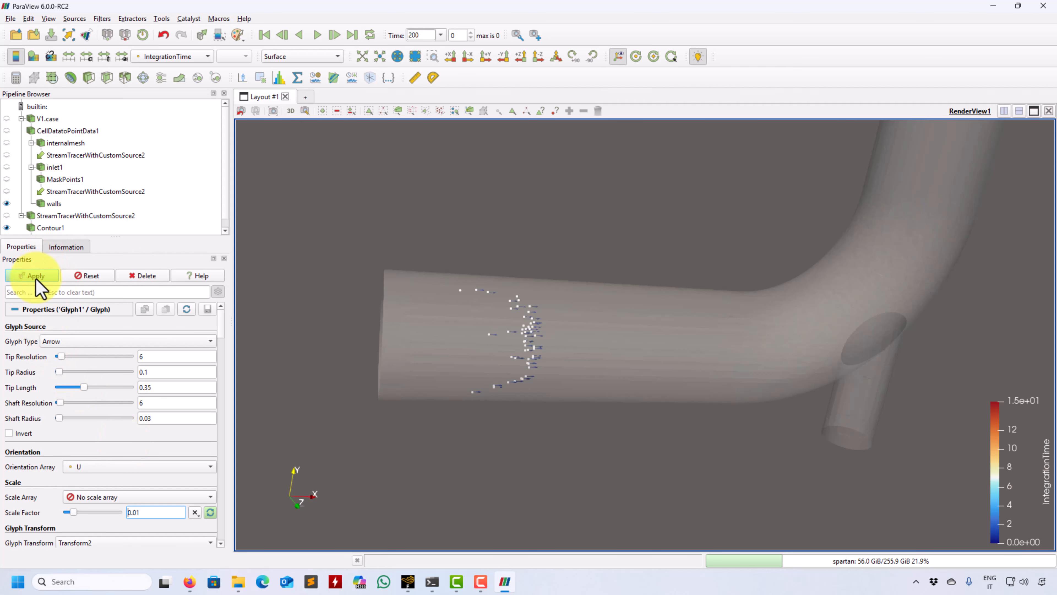
Try scale factors of 0.01 and 0.1 on the Glyph1 arrows
left_click(35, 276)
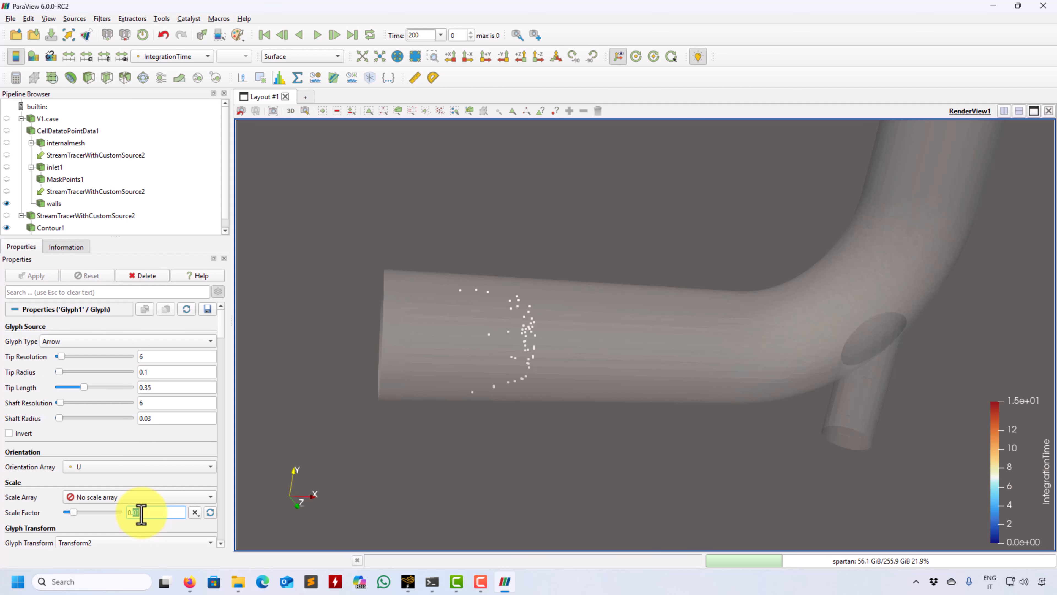
type("1")
left_click(54, 277)
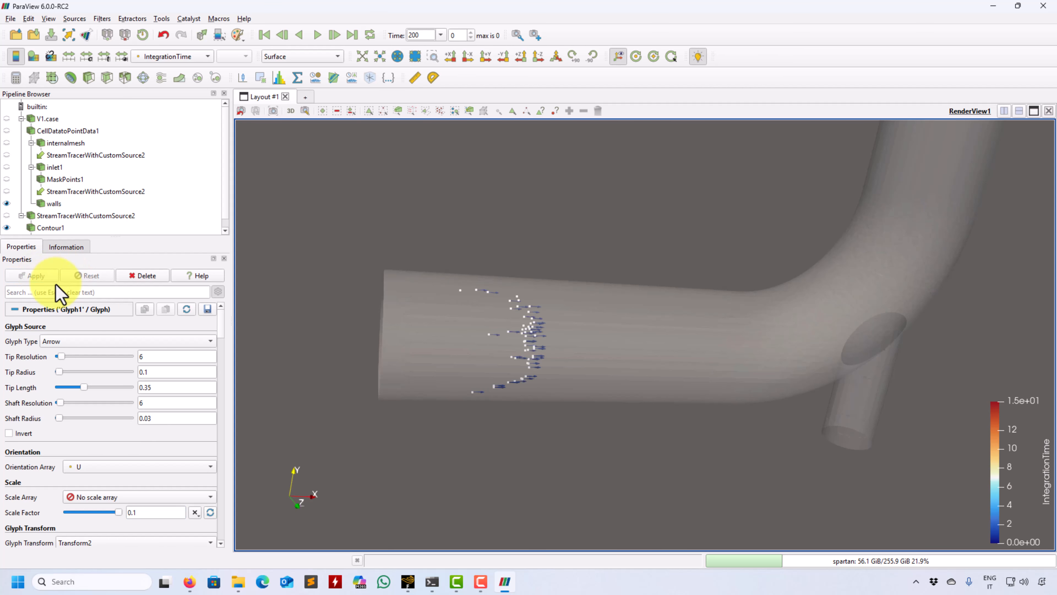
scroll(543, 335, "up", 3)
Set the Glyph1 arrow scale factor to 0.2 and apply it
double_click(153, 513)
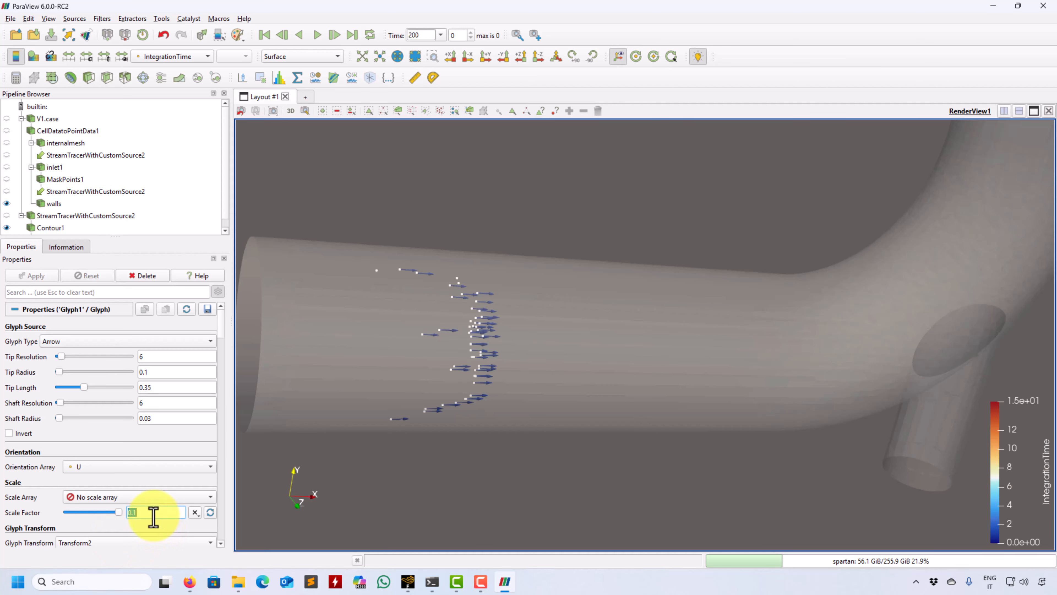
type("0.")
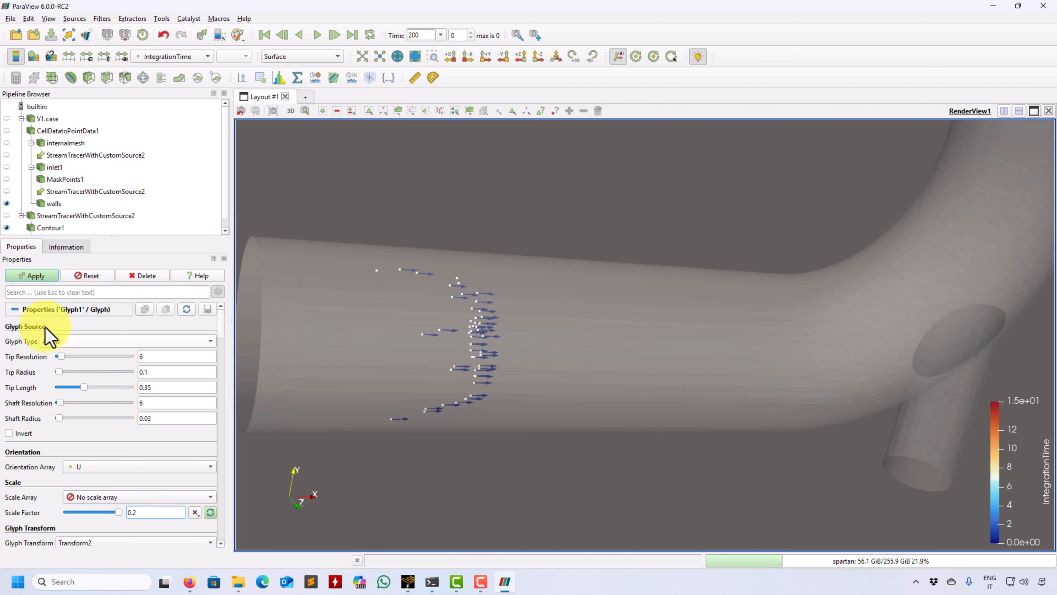
left_click(45, 276)
Color the Glyph1 arrows by U magnitude and hide Contour1 so only the arrows show inside the pipe
left_click(178, 58)
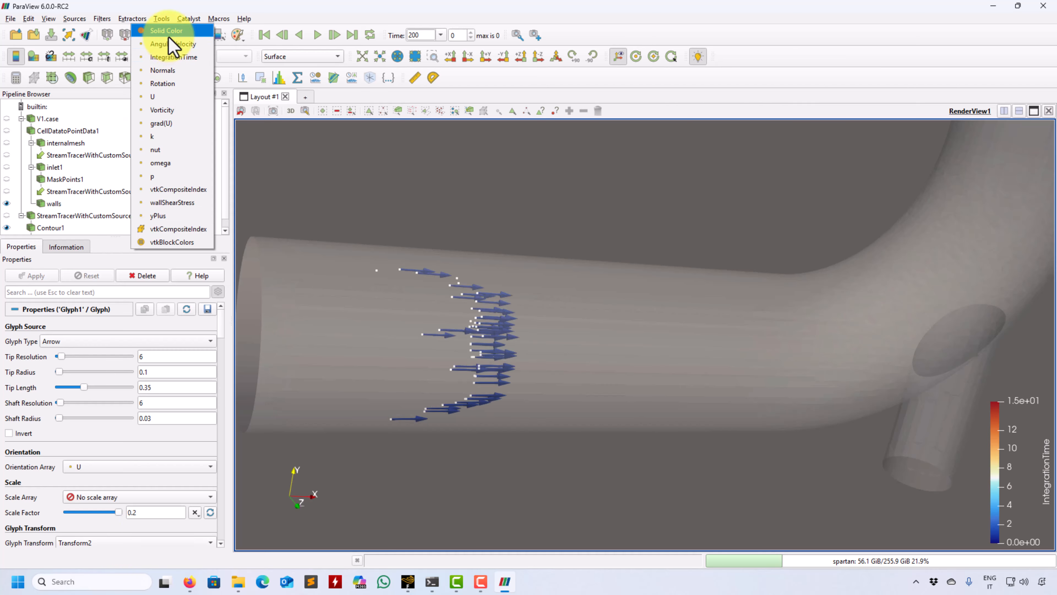
left_click(152, 96)
left_click_drag(389, 290, 526, 372)
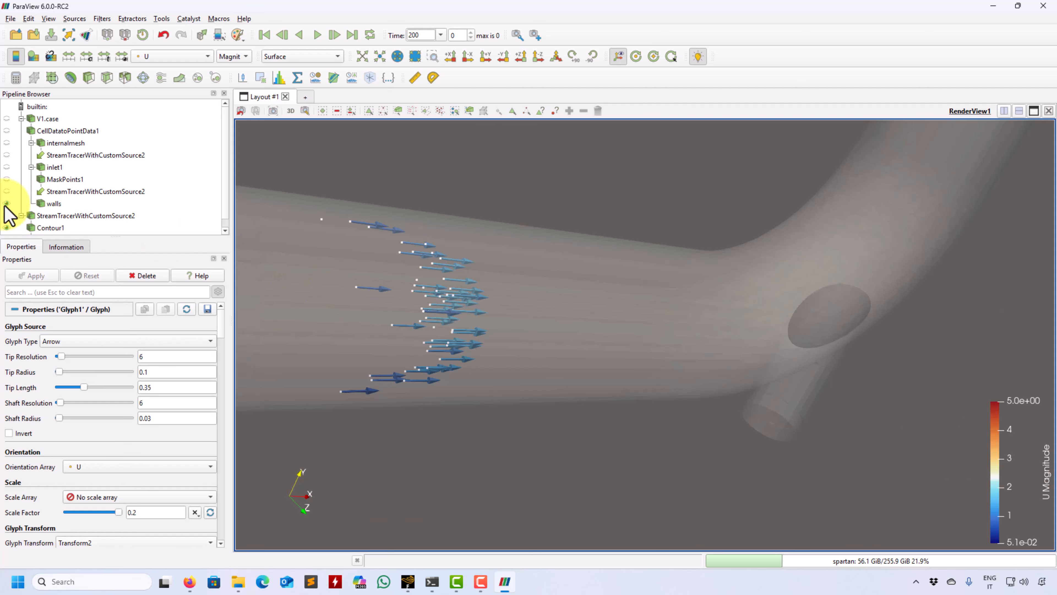
scroll(30, 206, "down", 1)
left_click(7, 218)
middle_click_drag(346, 309, 513, 296)
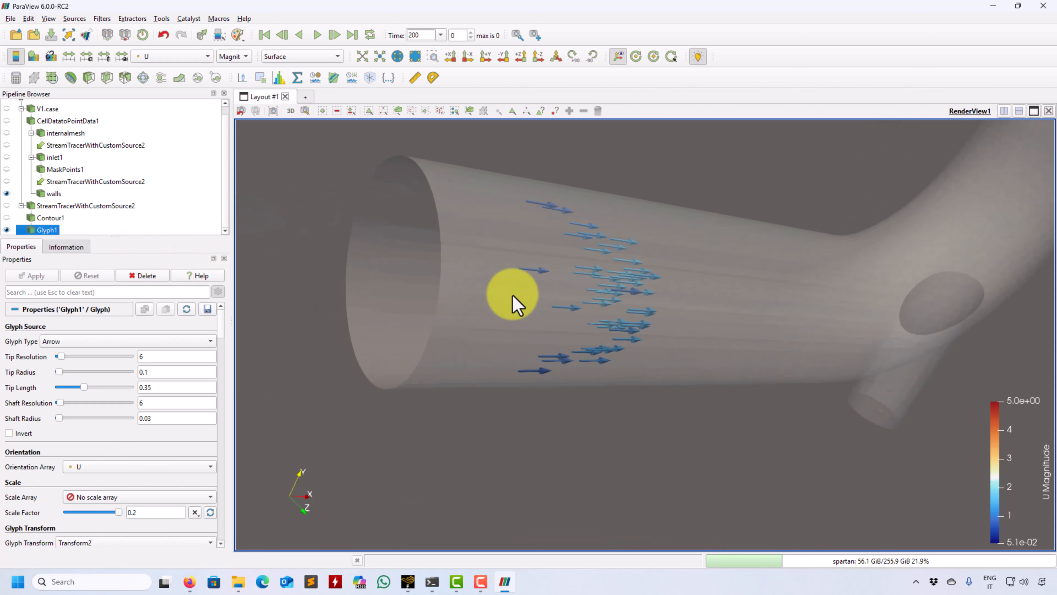
left_click_drag(517, 306, 264, 149)
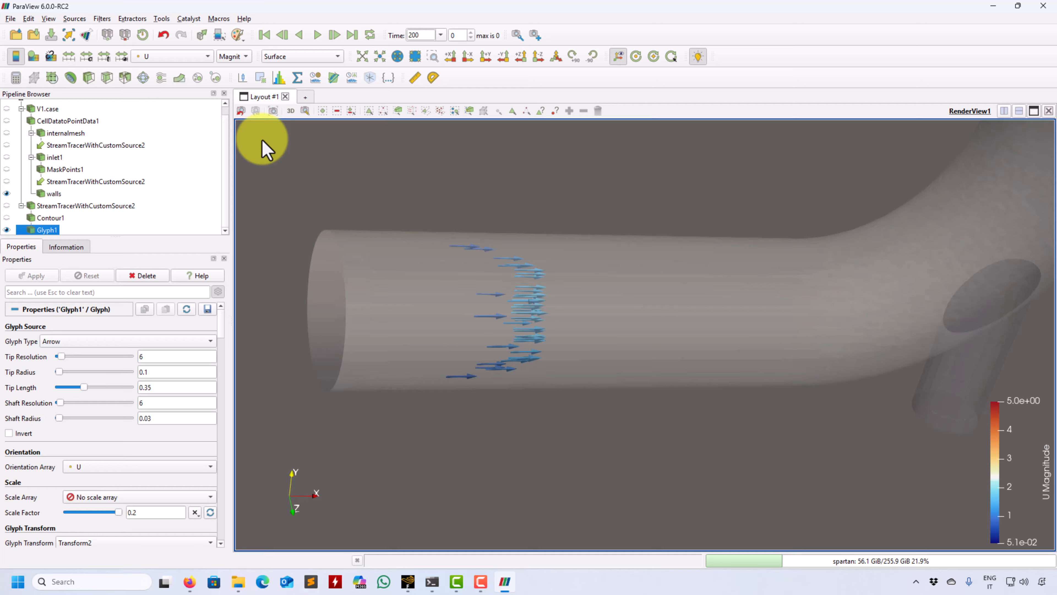
Rescale the U color map to the arrows' data range and accept that range with automatic rescaling enabled
left_click(69, 56)
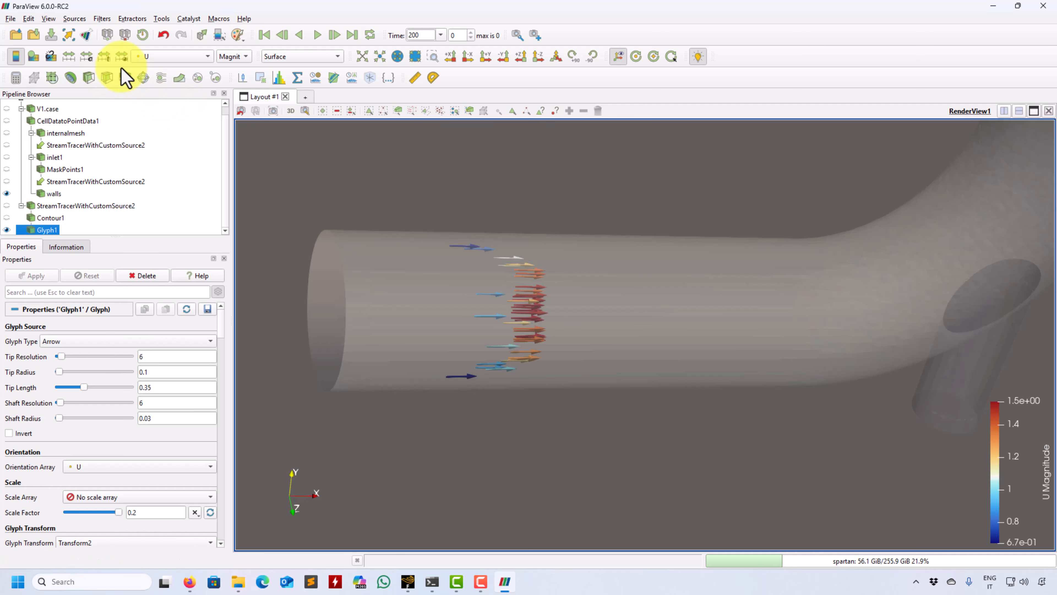
left_click(94, 56)
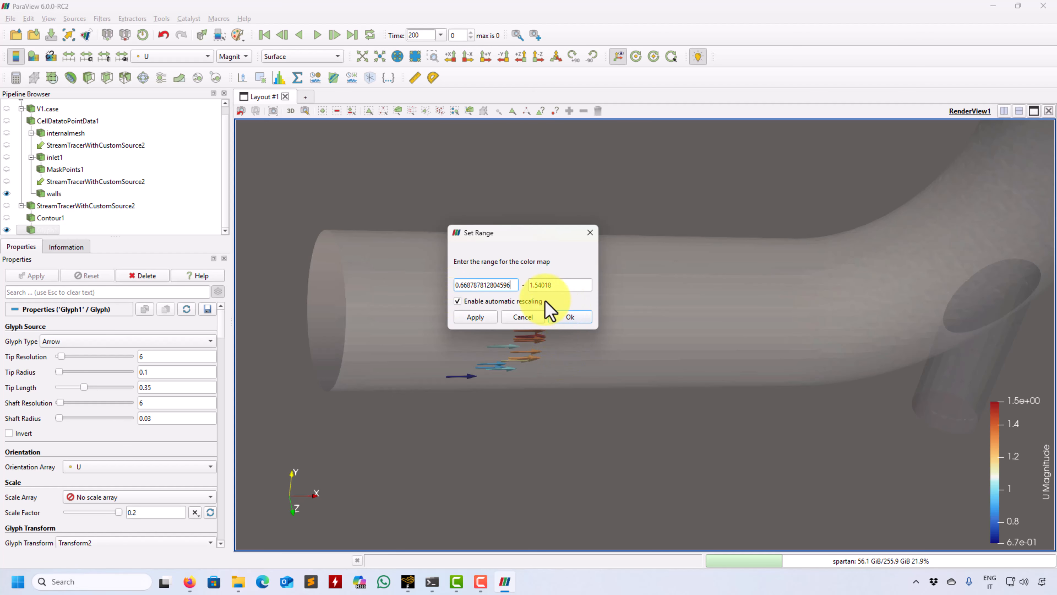
left_click(565, 319)
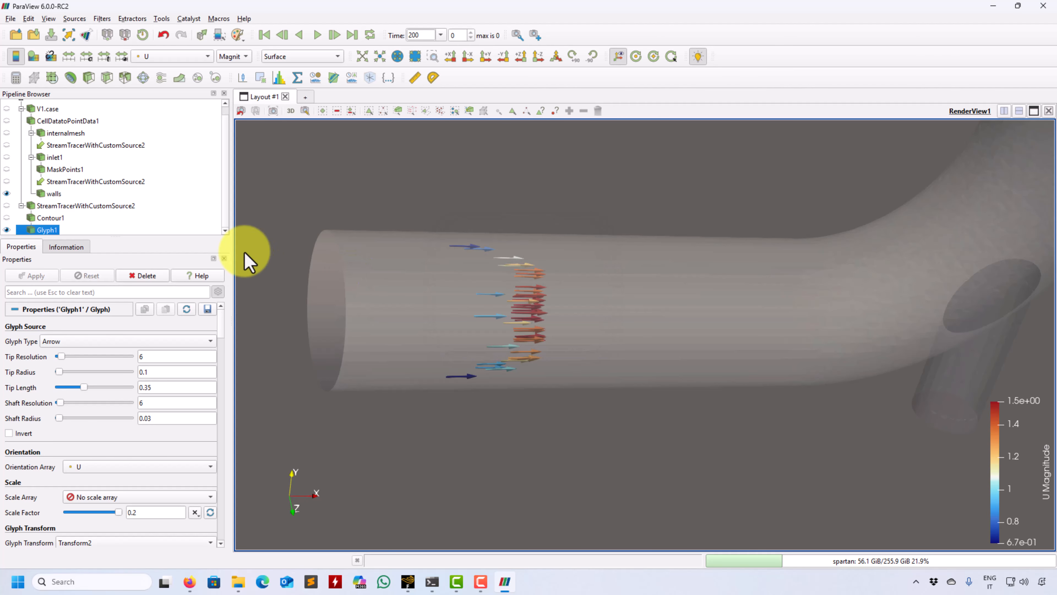
left_click_drag(566, 390, 615, 378)
Show StreamTracerWithCustomSource2 together with the arrows and view them from the inlet side
left_click(6, 205)
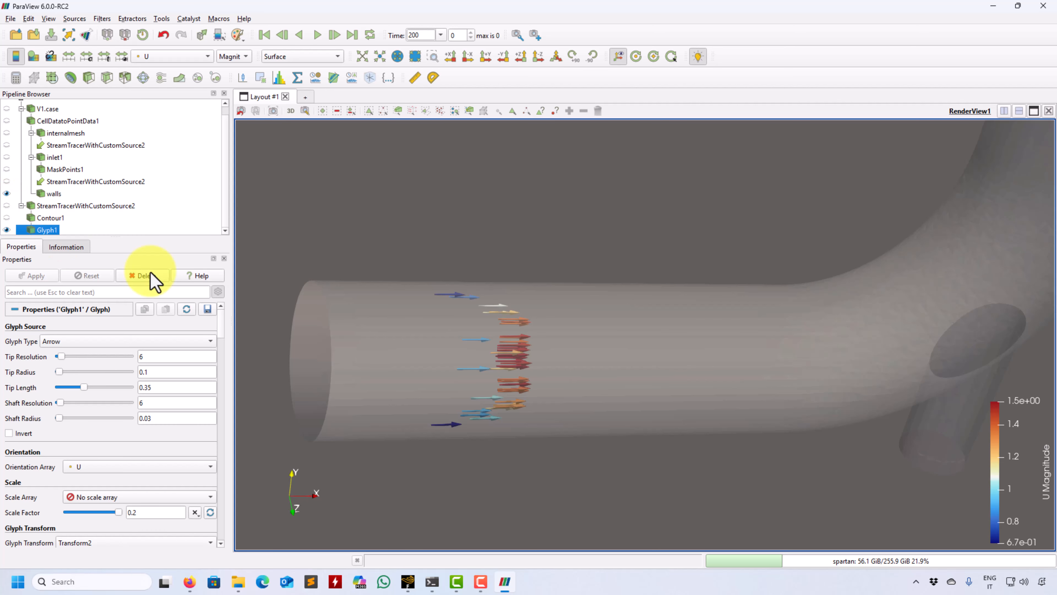
left_click_drag(361, 354, 420, 456)
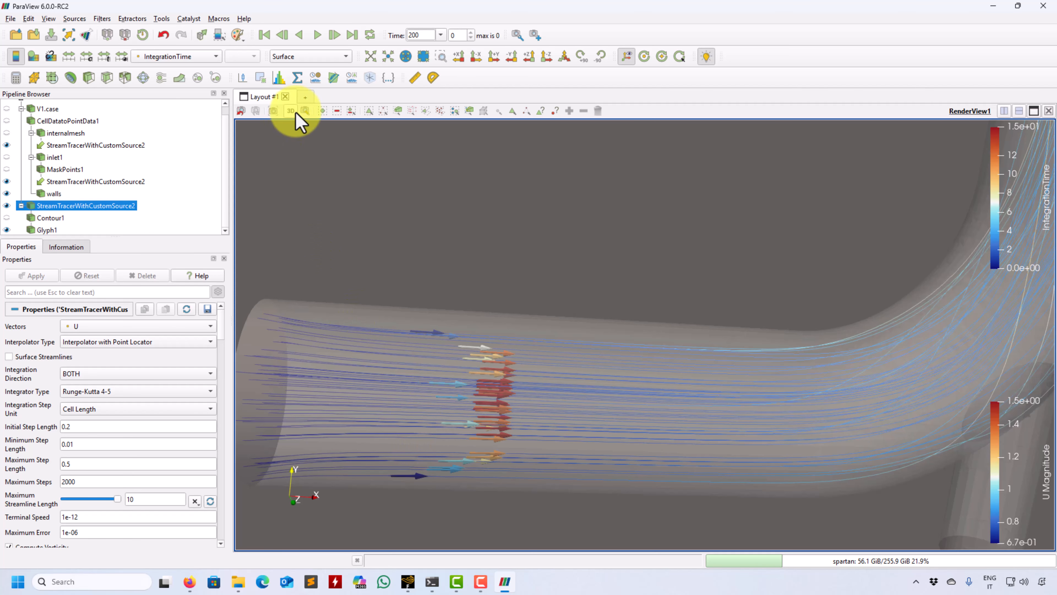
middle_click_drag(452, 410, 570, 362)
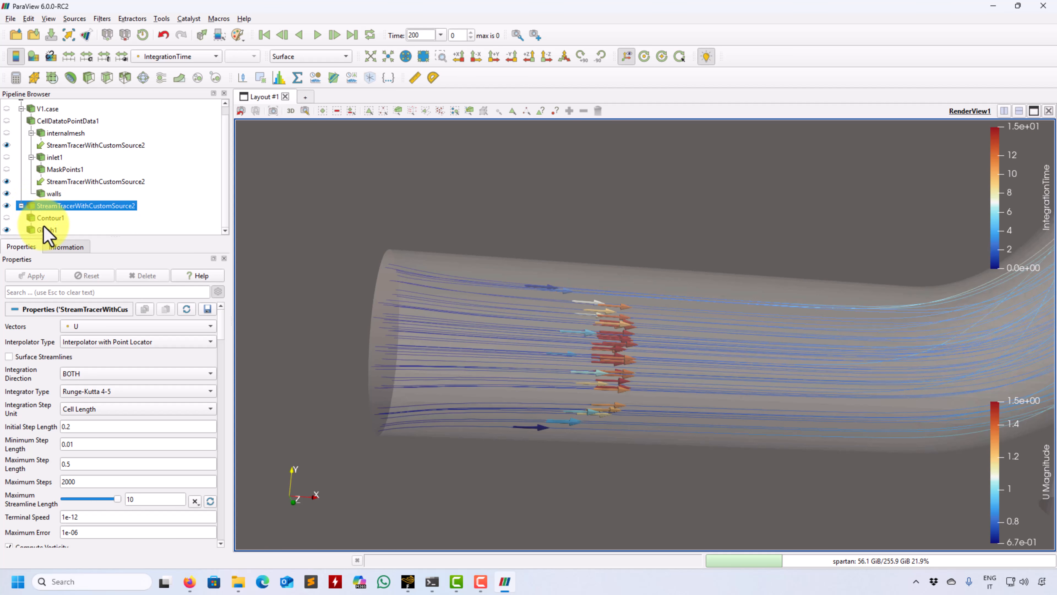
Set the isosurface value of Contour1 to 5 and apply it
left_click(50, 218)
left_click(55, 449)
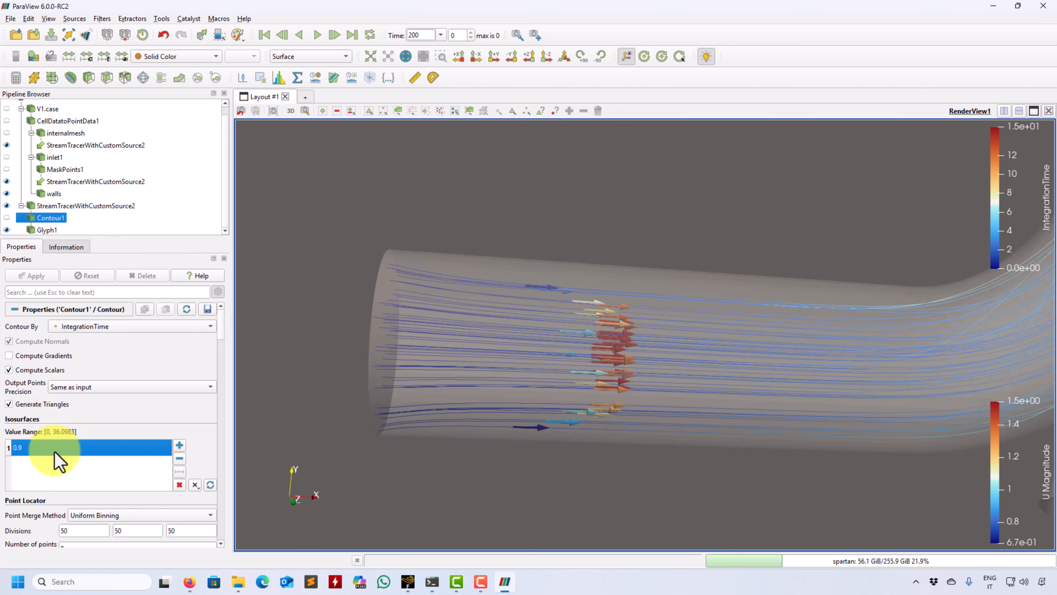
double_click(55, 449)
type("5")
key("Return")
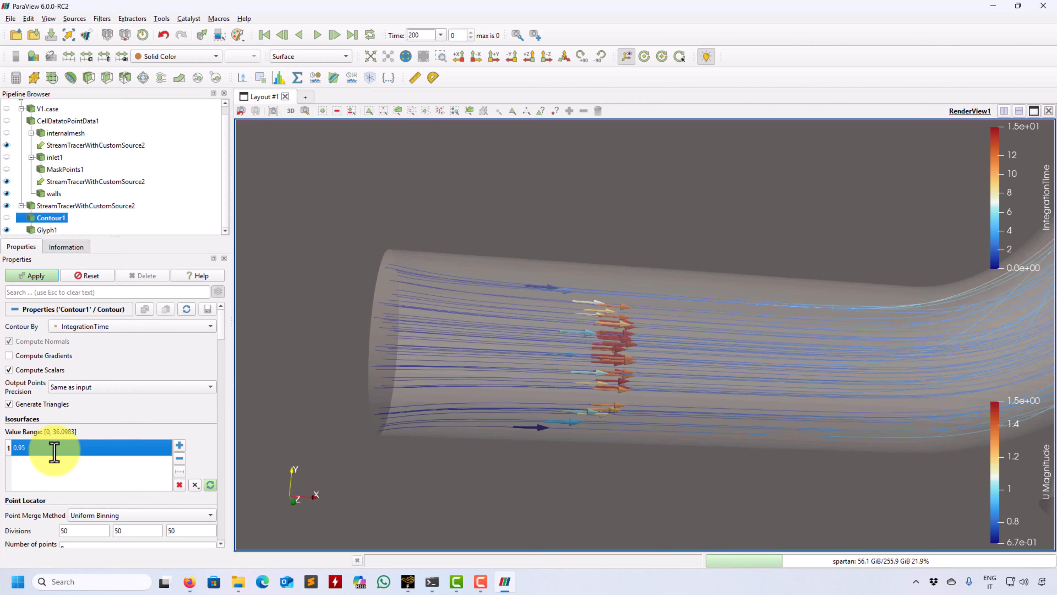
double_click(54, 451)
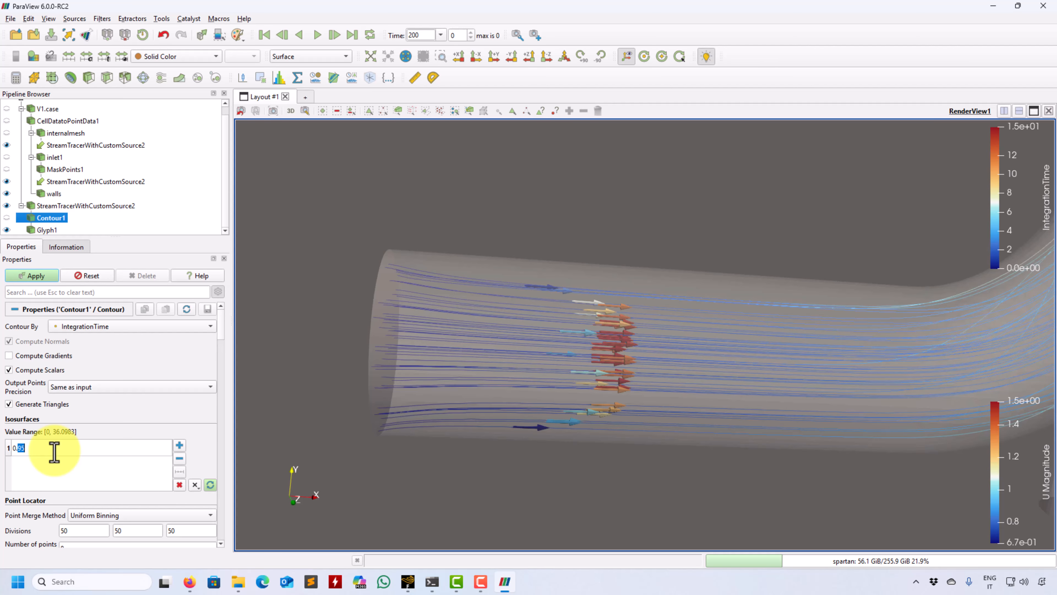
left_click(37, 275)
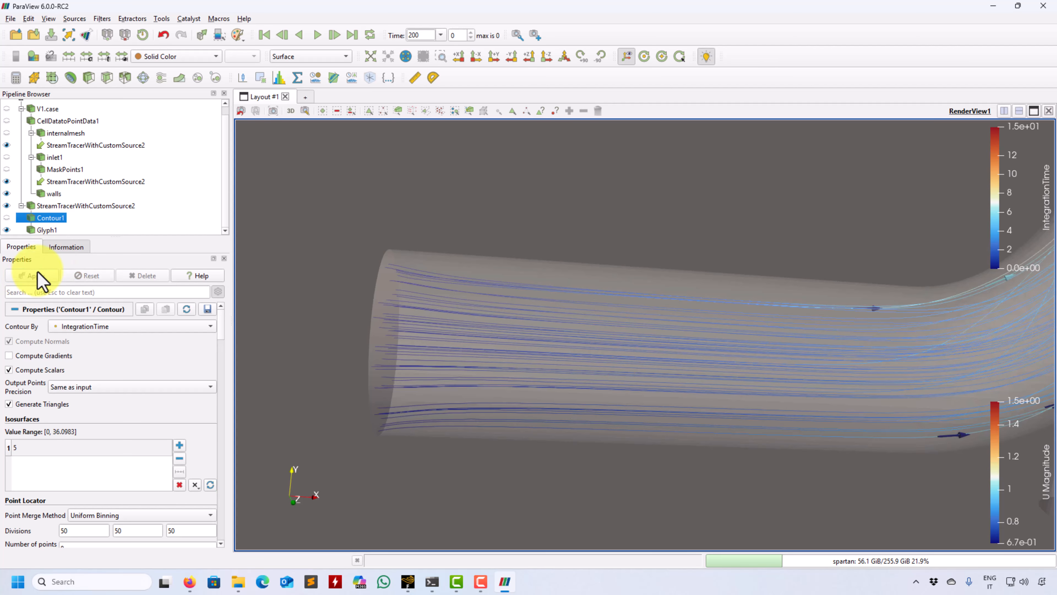
Examine where the arrows sit along the streamlines through the pipe bend and the vertical branch
middle_click_drag(979, 363, 599, 483)
right_click_drag(599, 483, 722, 297)
middle_click_drag(683, 347, 642, 401)
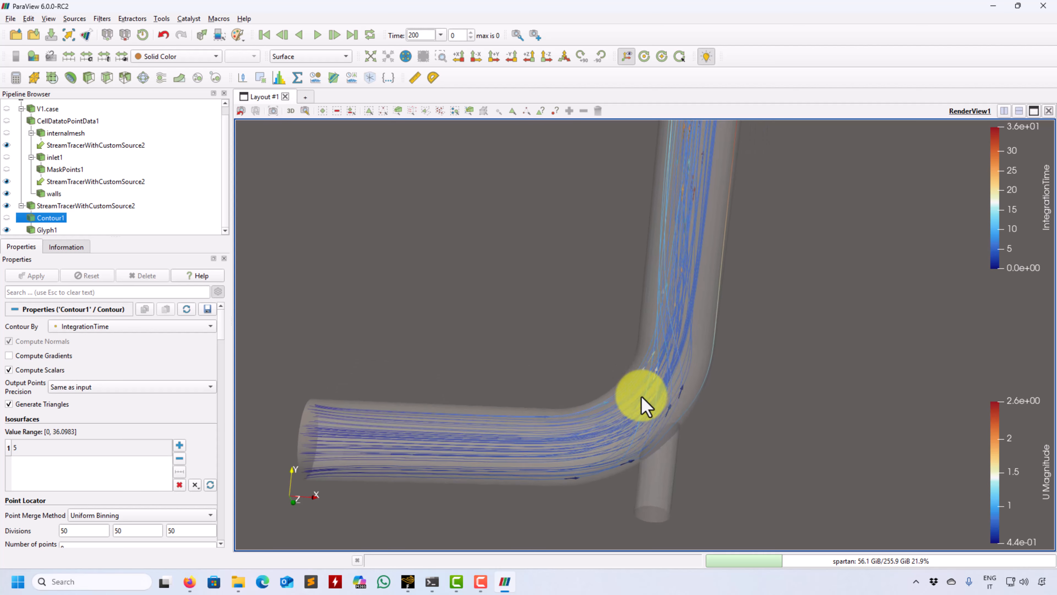
left_click_drag(642, 401, 599, 429)
right_click_drag(656, 359, 628, 455)
left_click_drag(629, 464, 663, 380)
right_click_drag(663, 380, 751, 311)
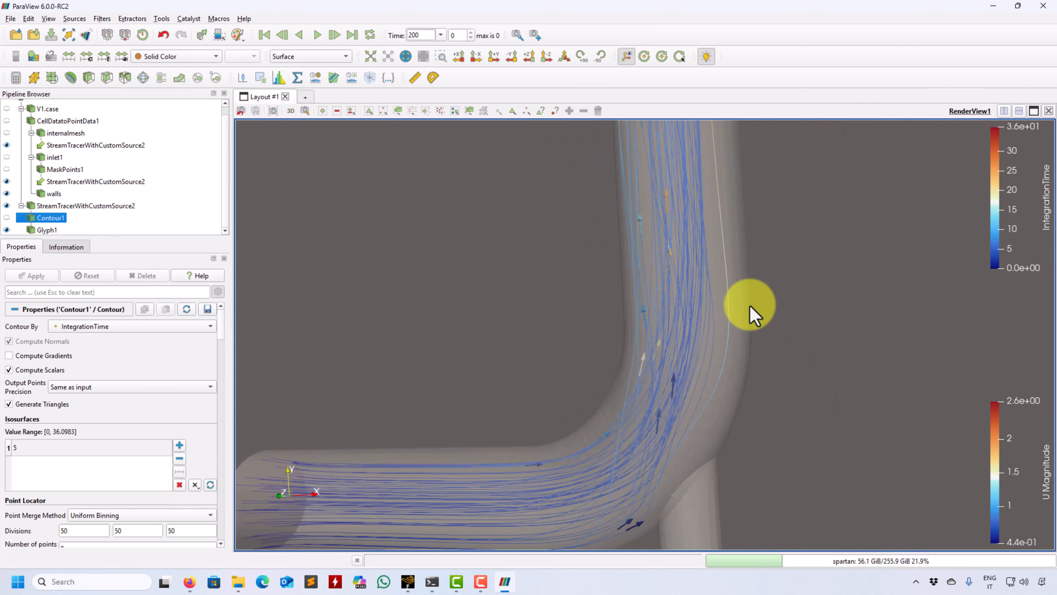
middle_click_drag(659, 372, 823, 280)
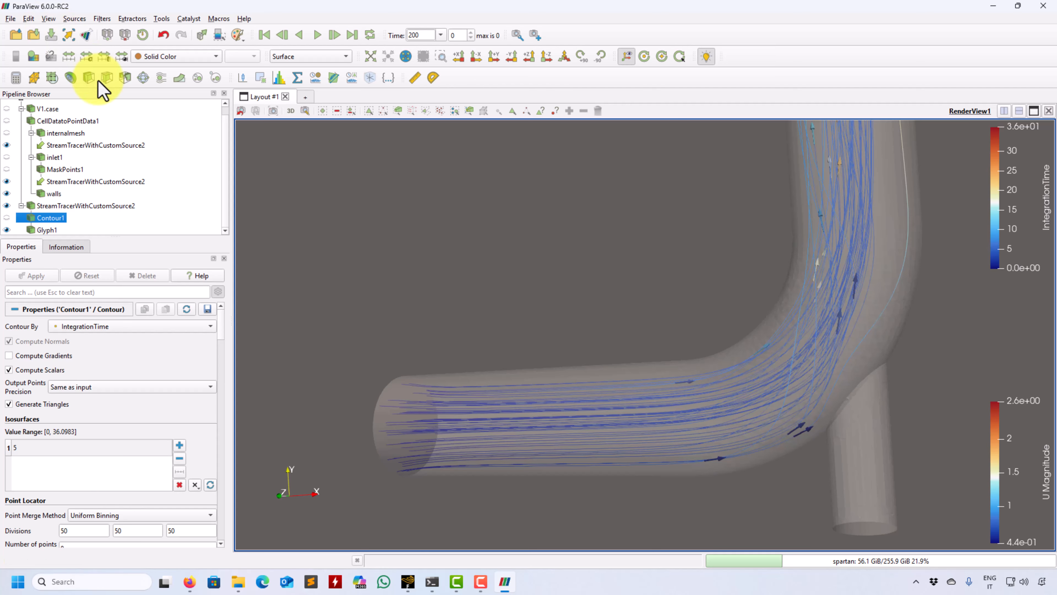
Open the Time Manager, disable the time sources, and set the animation time range from 0 to 1
left_click(48, 19)
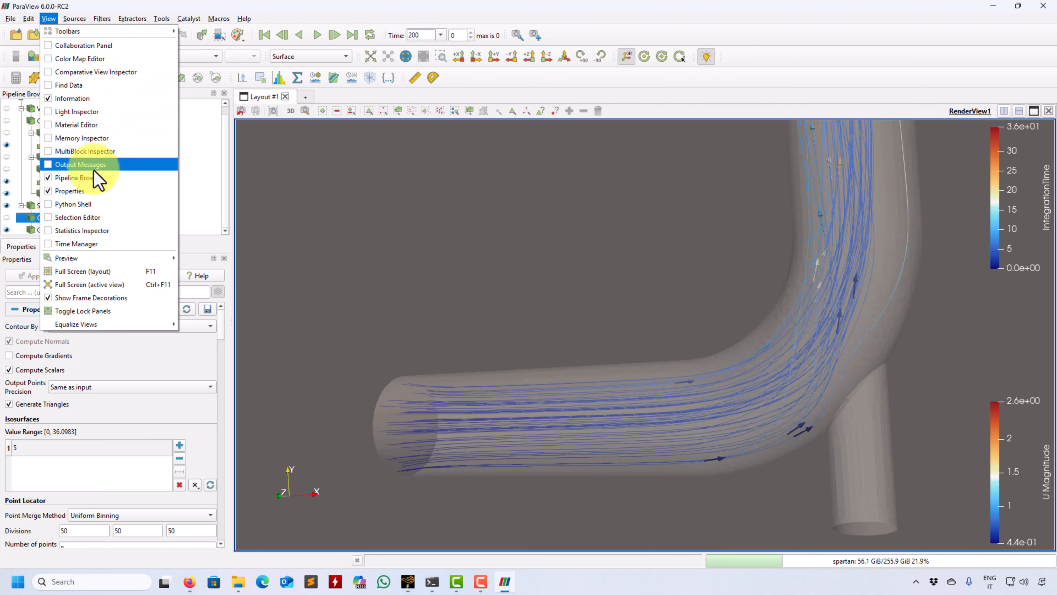
left_click(77, 243)
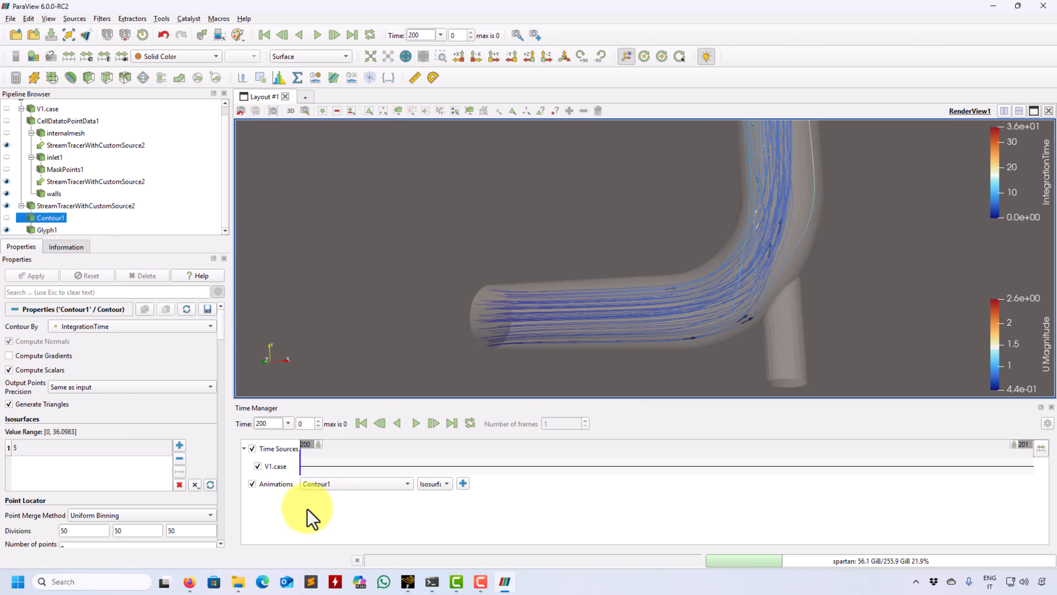
left_click(253, 449)
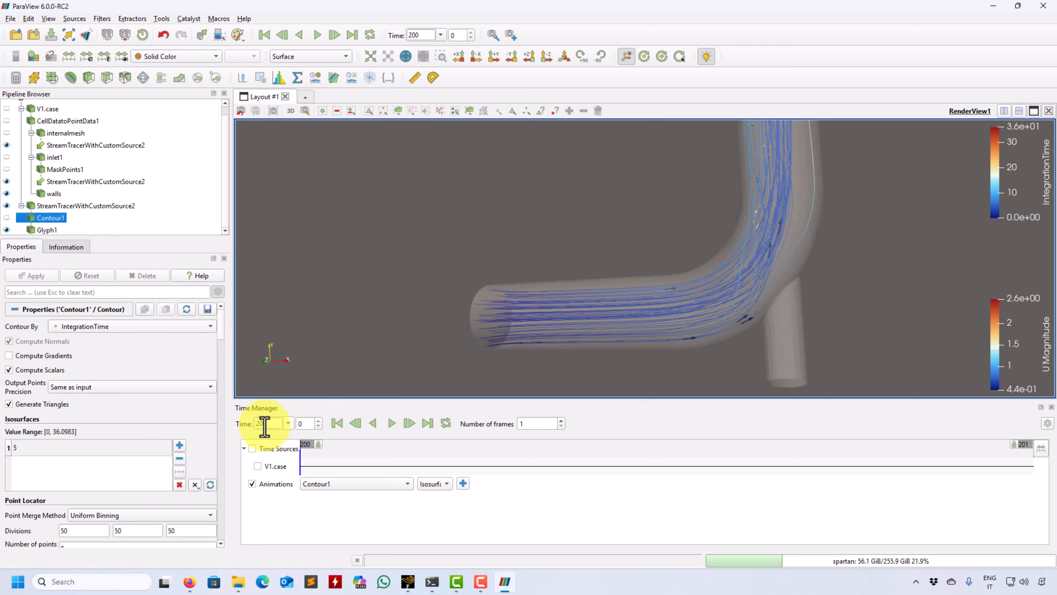
left_click(309, 448)
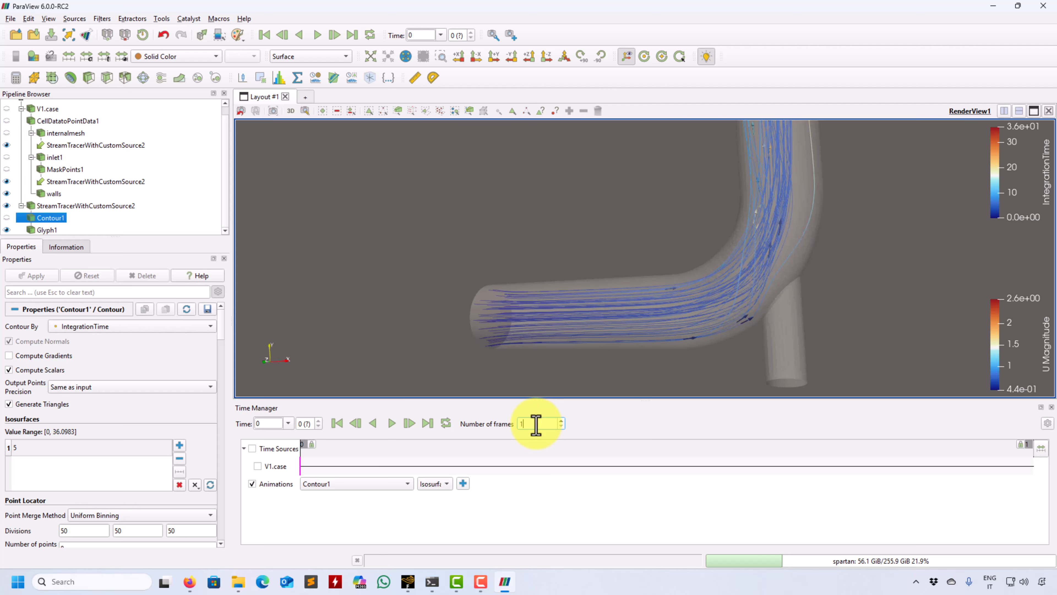
Set the animation's number of frames to 50
type("00")
key("BackSpace")
key("BackSpace")
type("50")
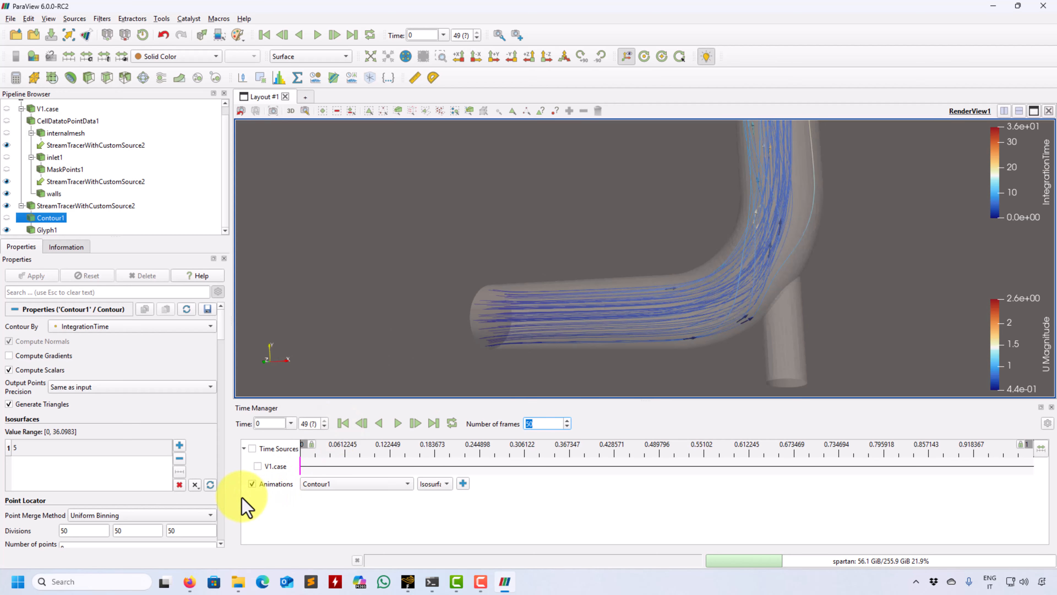
Choose the isosurfaces of Contour1 as the property to animate
left_click(391, 486)
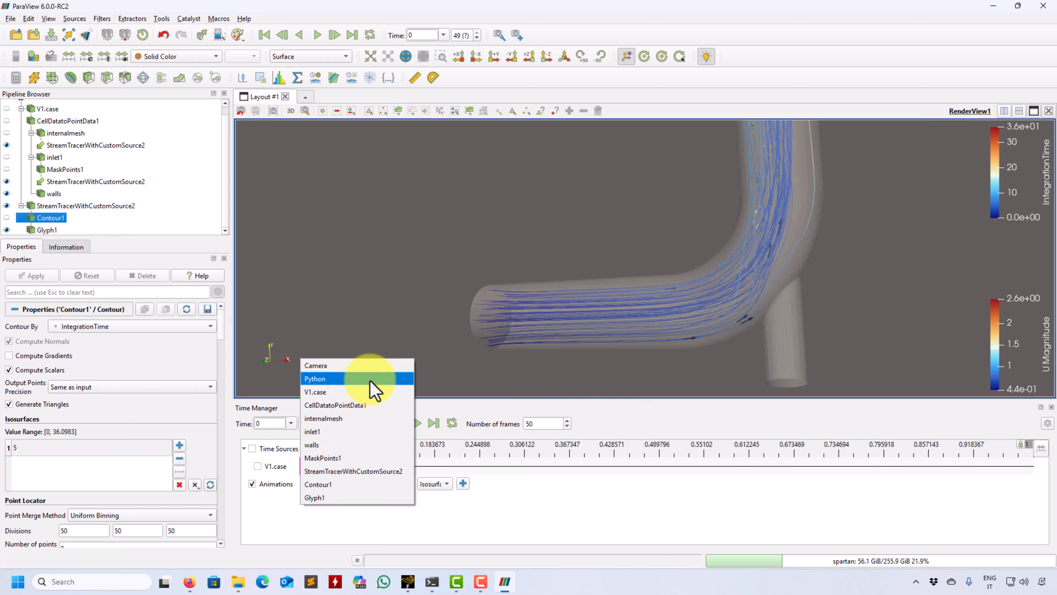
left_click(344, 485)
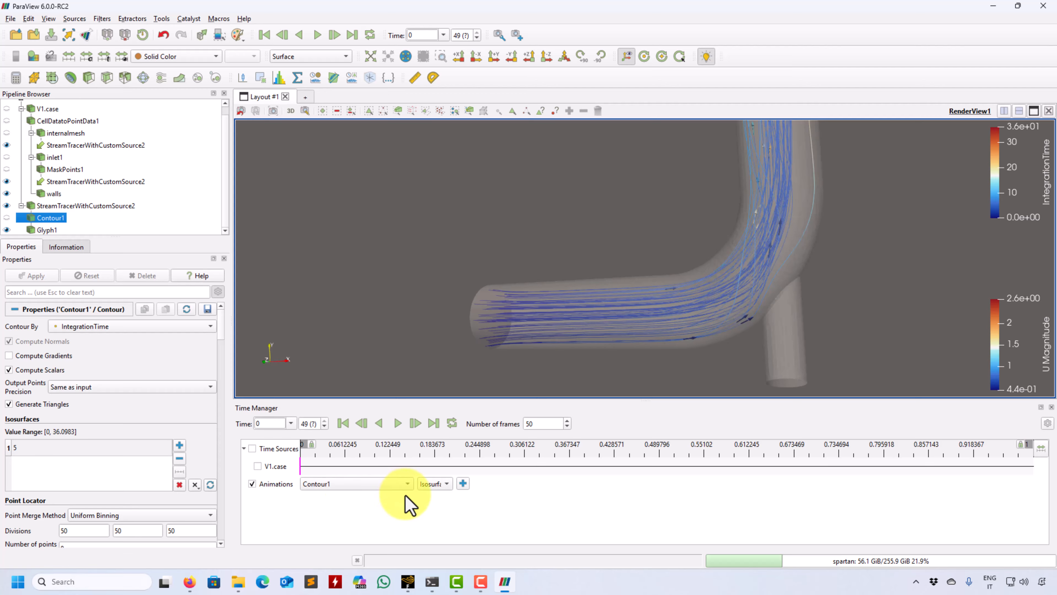
left_click(438, 488)
left_click(439, 487)
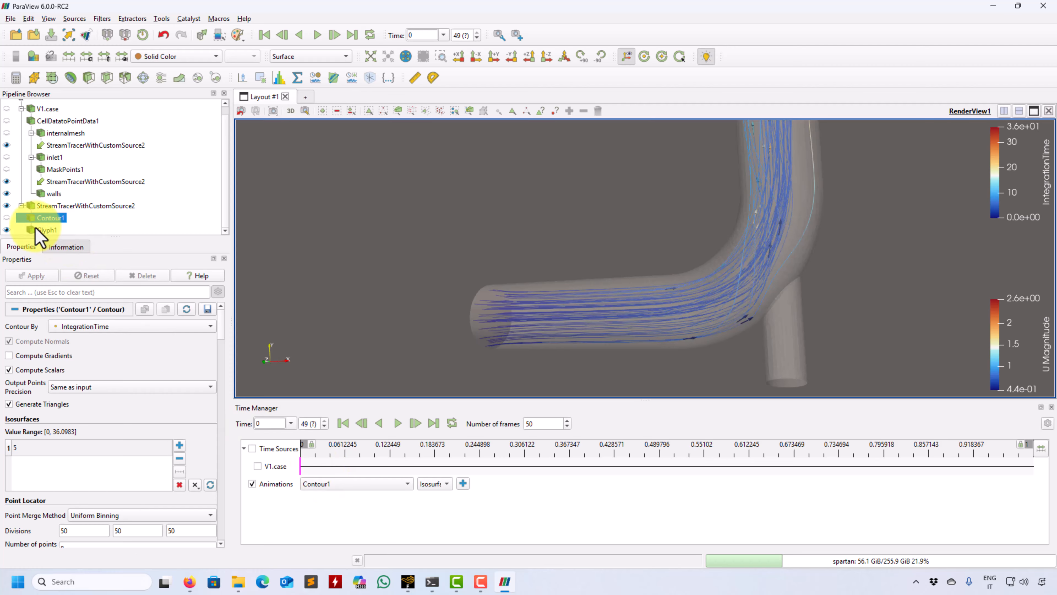
Set the isosurface value of Contour1 to 2 and apply it
double_click(14, 448)
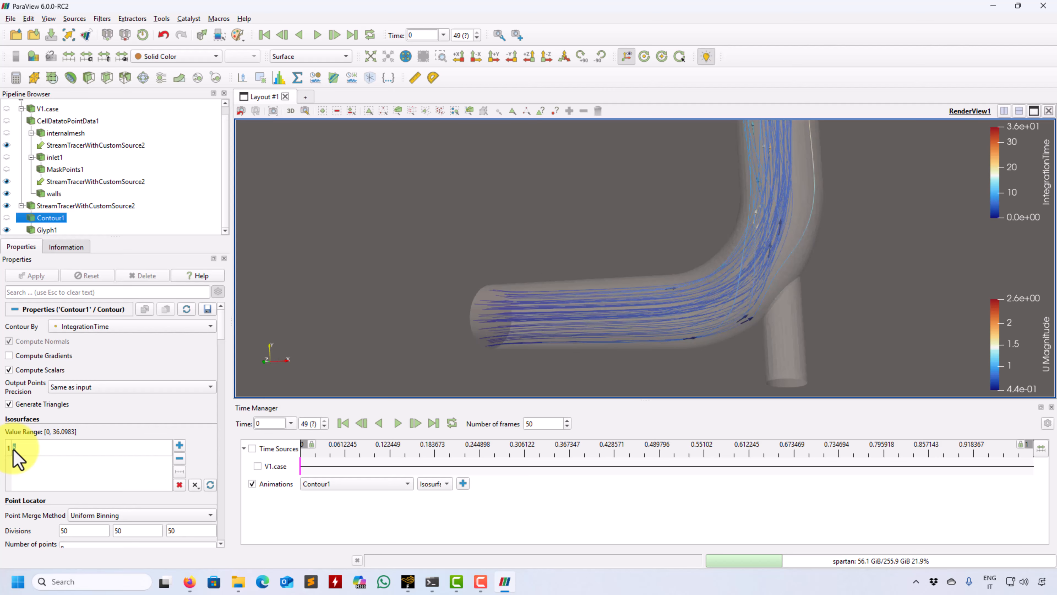
type("2")
key("Return")
left_click(40, 277)
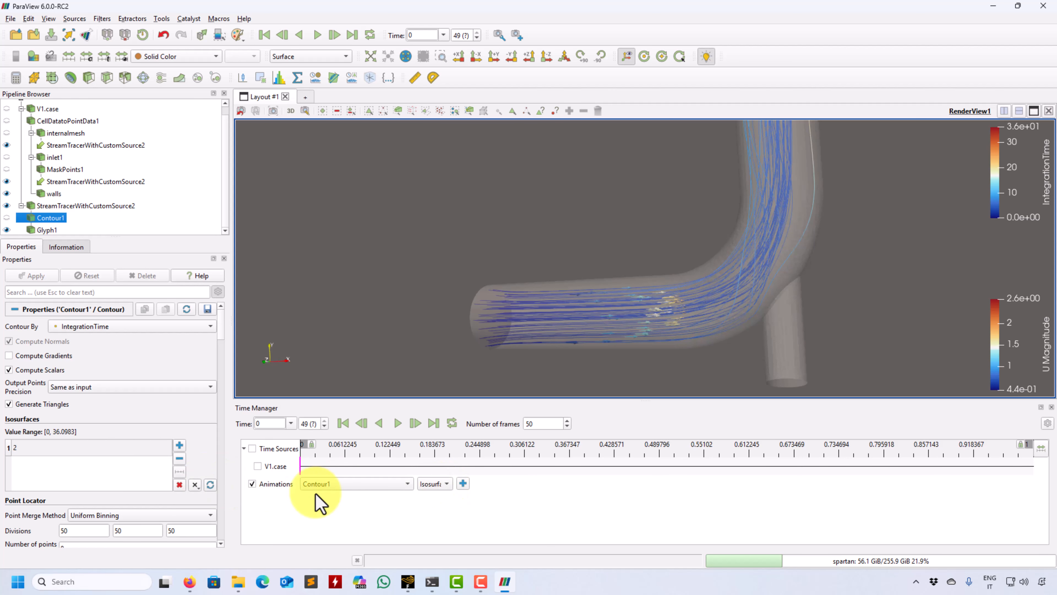
Add an animation track for the Contour1 contour values and accept its keyframes with Ramp interpolation
left_click(463, 484)
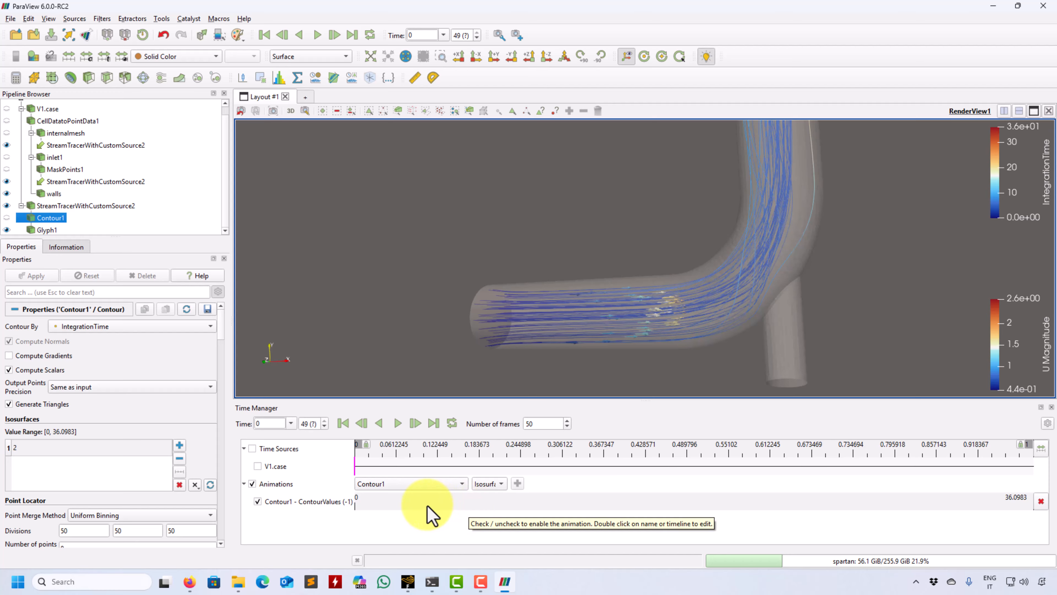
double_click(328, 504)
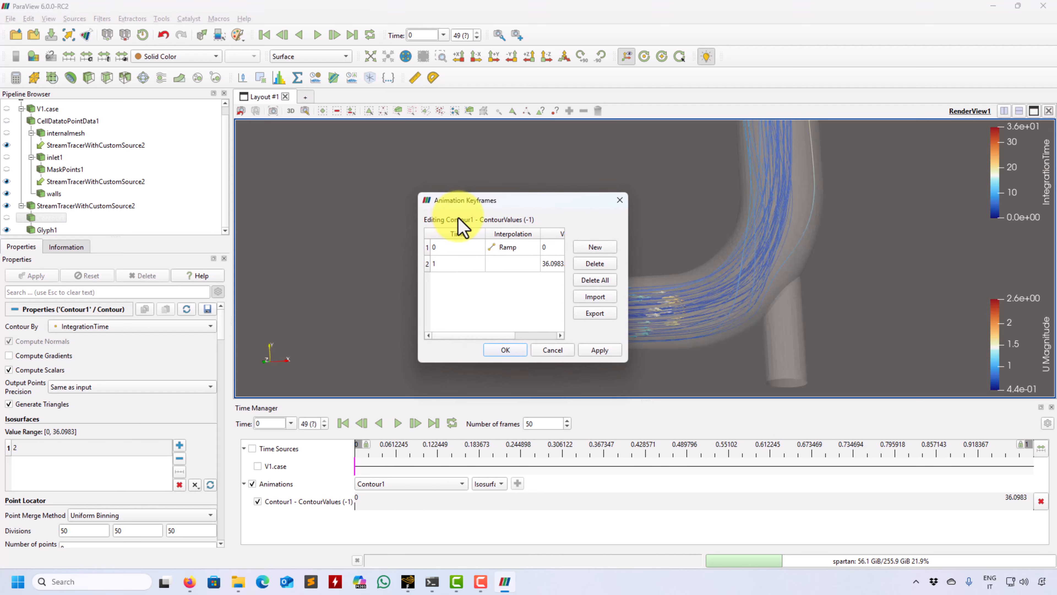
double_click(515, 247)
left_click(567, 254)
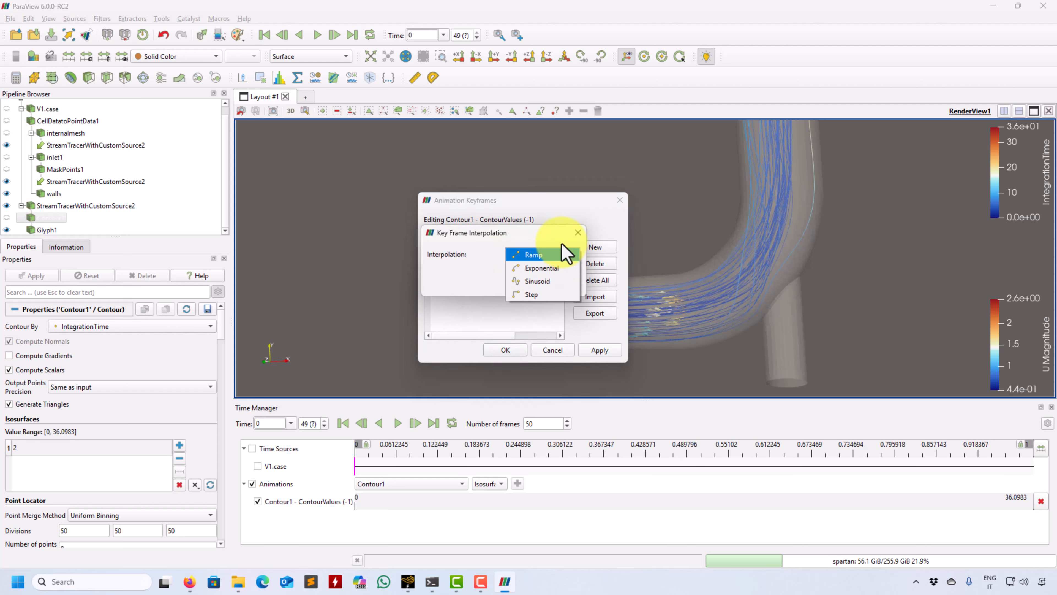
left_click(500, 221)
left_click(558, 282)
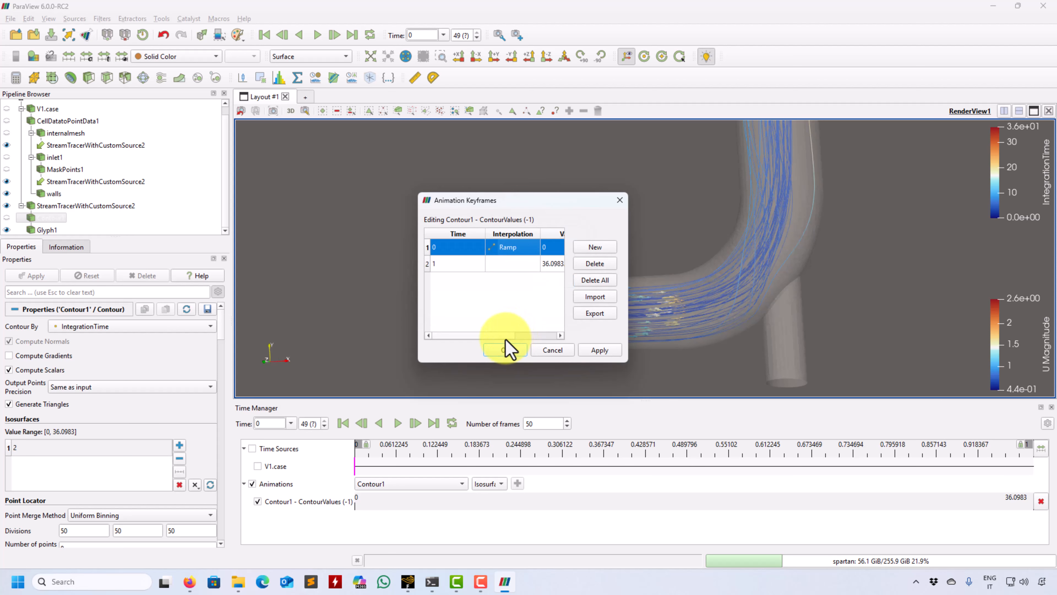
left_click_drag(505, 337, 544, 336)
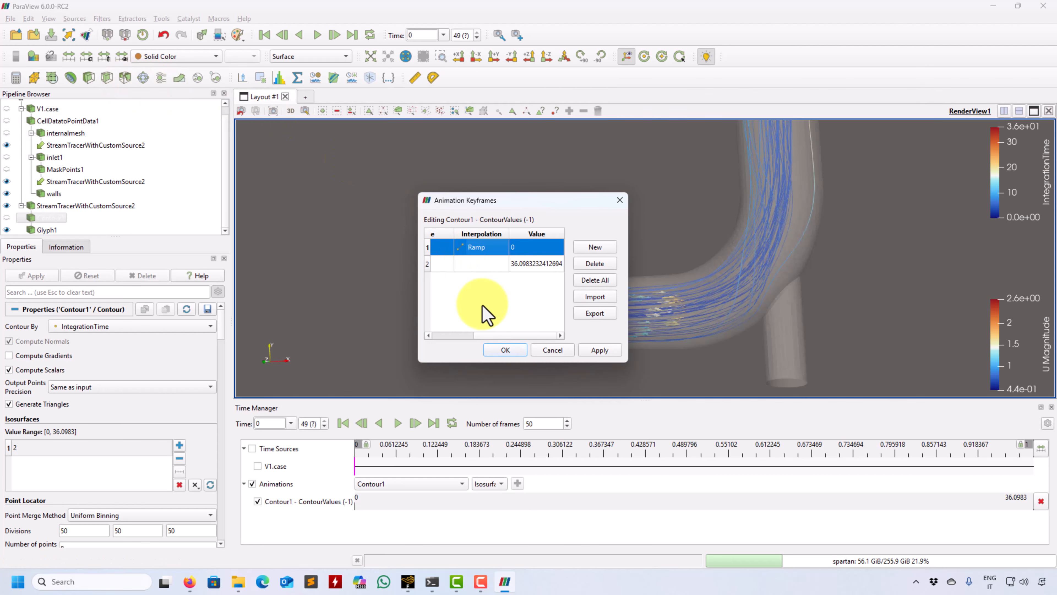
left_click(599, 351)
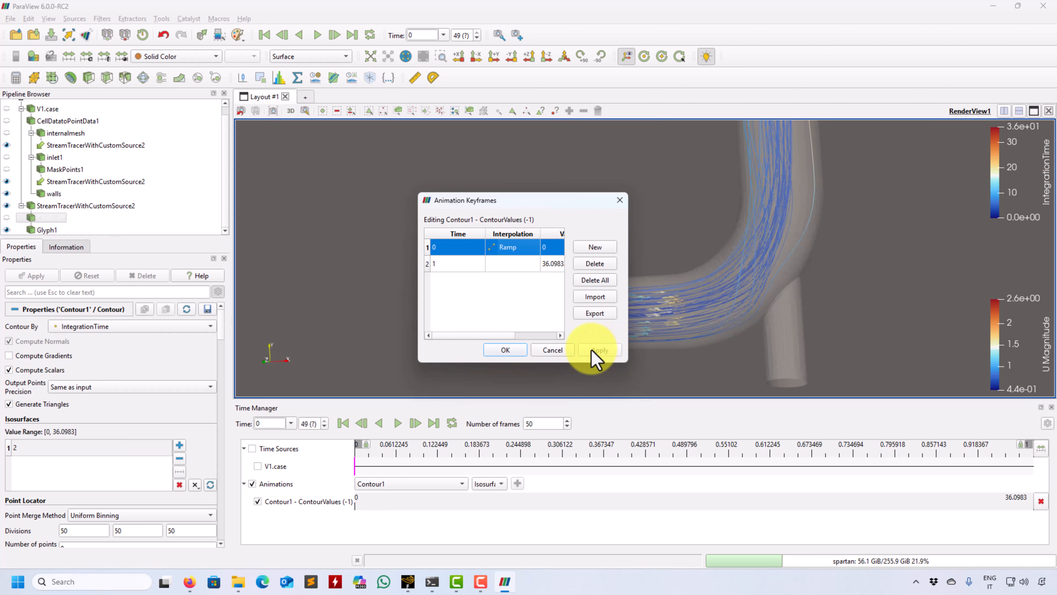
left_click(507, 350)
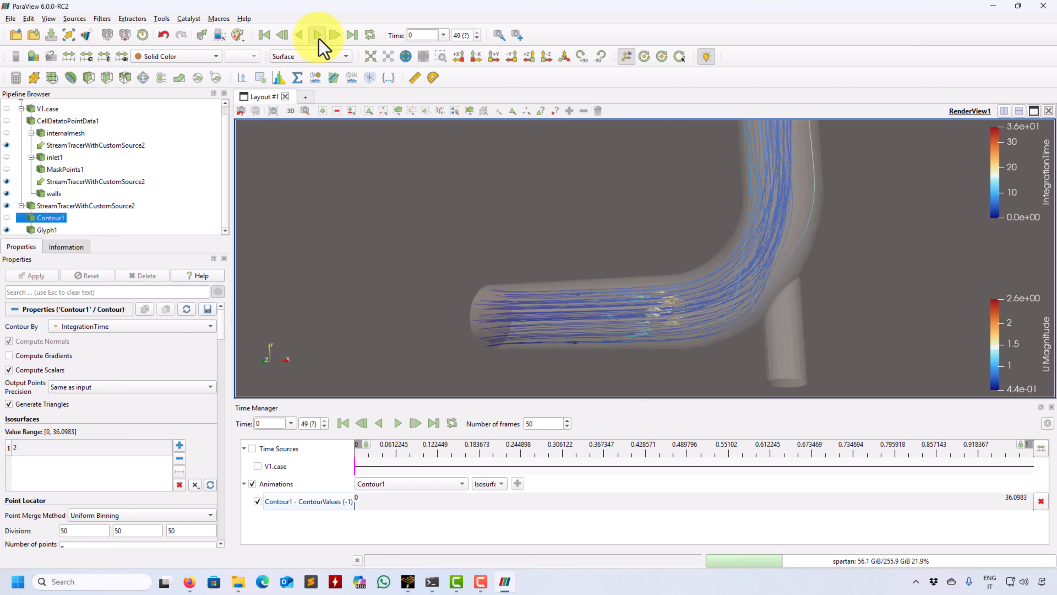
Play the animation and examine how the arrows travel along the streamlines through the whole pipe
left_click(318, 36)
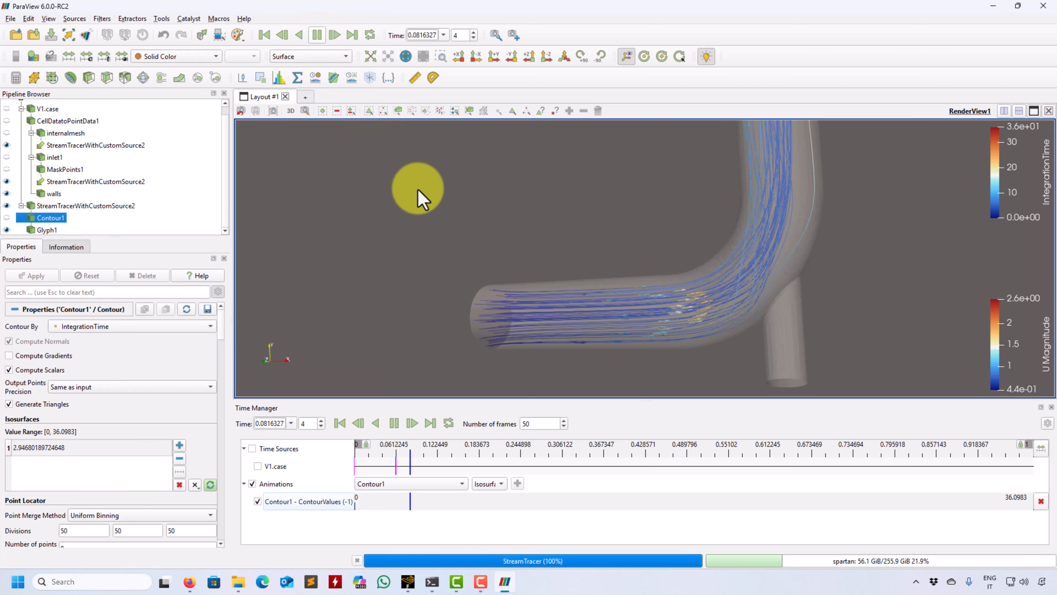
left_click_drag(511, 199, 545, 357)
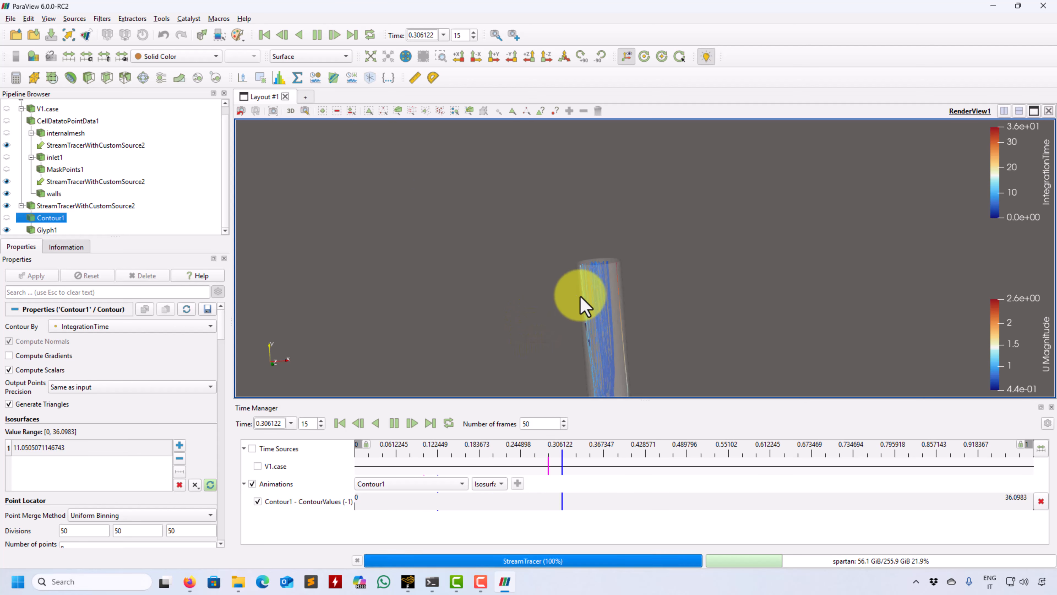
middle_click_drag(581, 297, 591, 251)
scroll(577, 252, "down", 1)
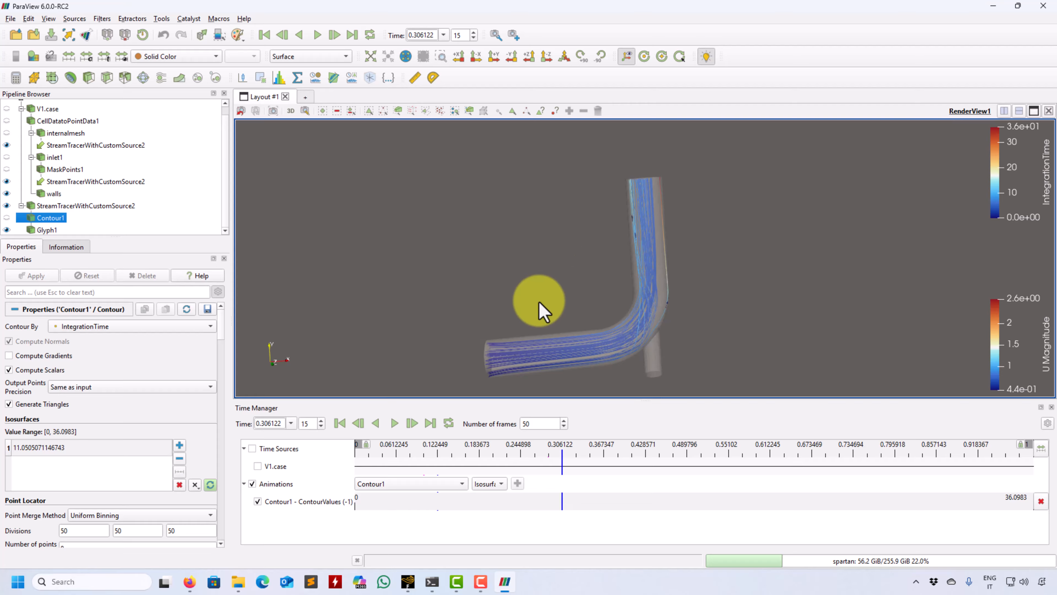
middle_click_drag(539, 302, 550, 276)
left_click(86, 218)
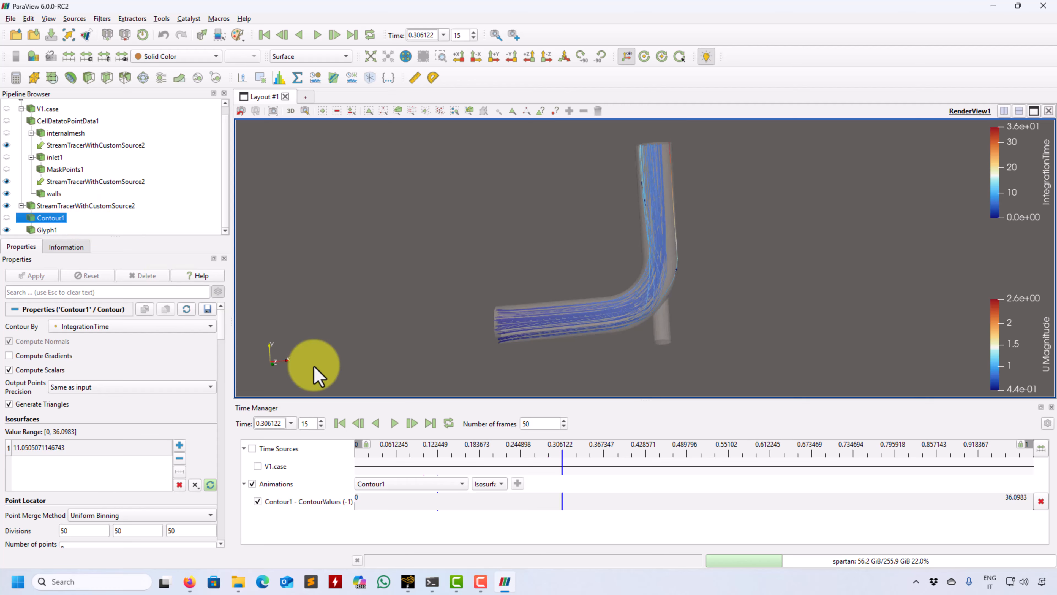
scroll(558, 341, "up", 2)
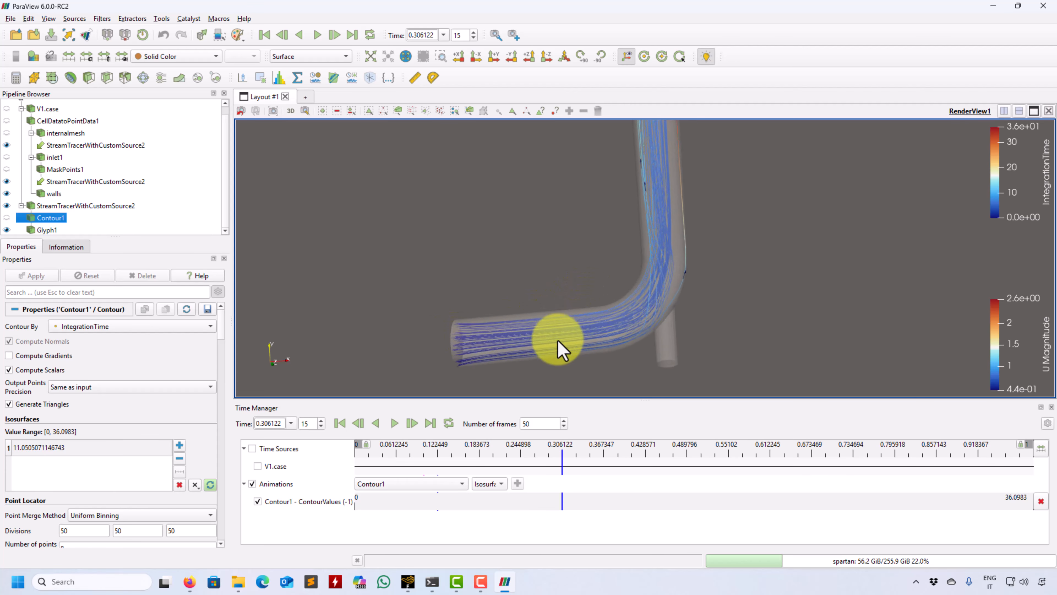
left_click_drag(557, 340, 178, 134)
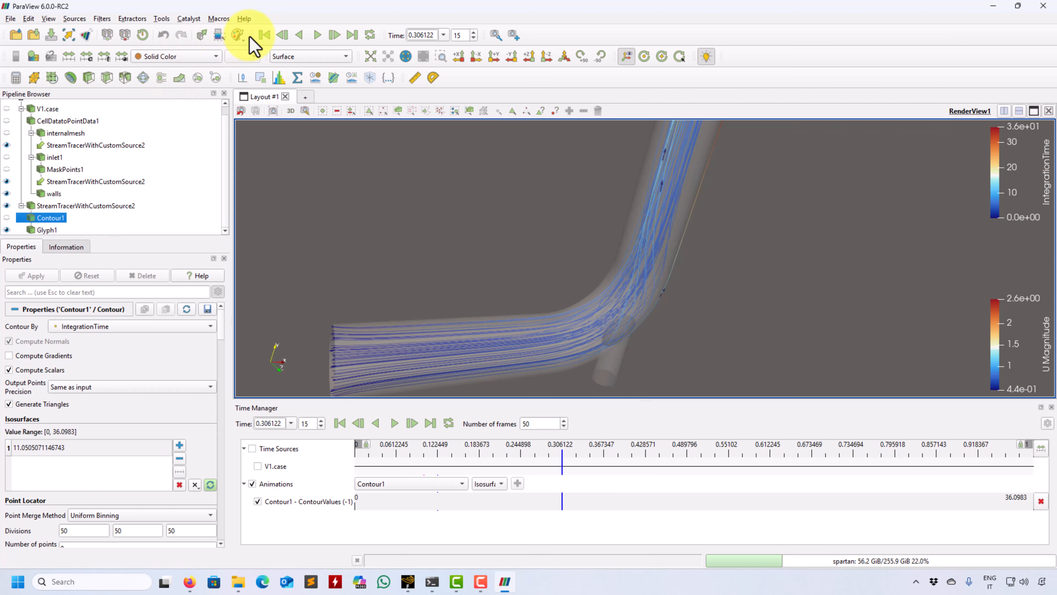
Return the animation to its first frame, and jump to time 0.142857 to see the arrows in the bend
left_click(264, 35)
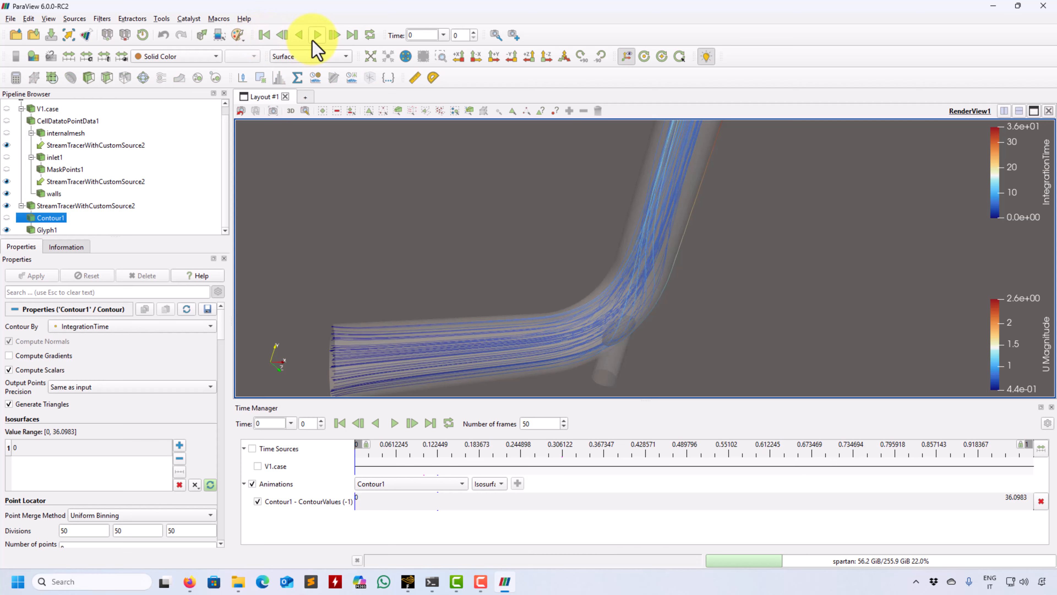
left_click(443, 35)
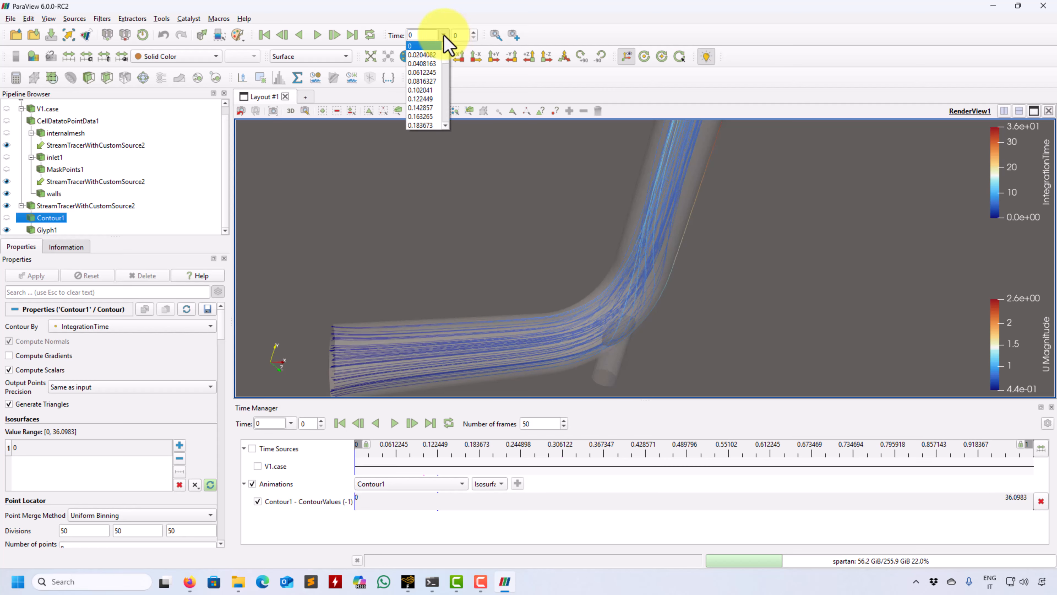
left_click(420, 117)
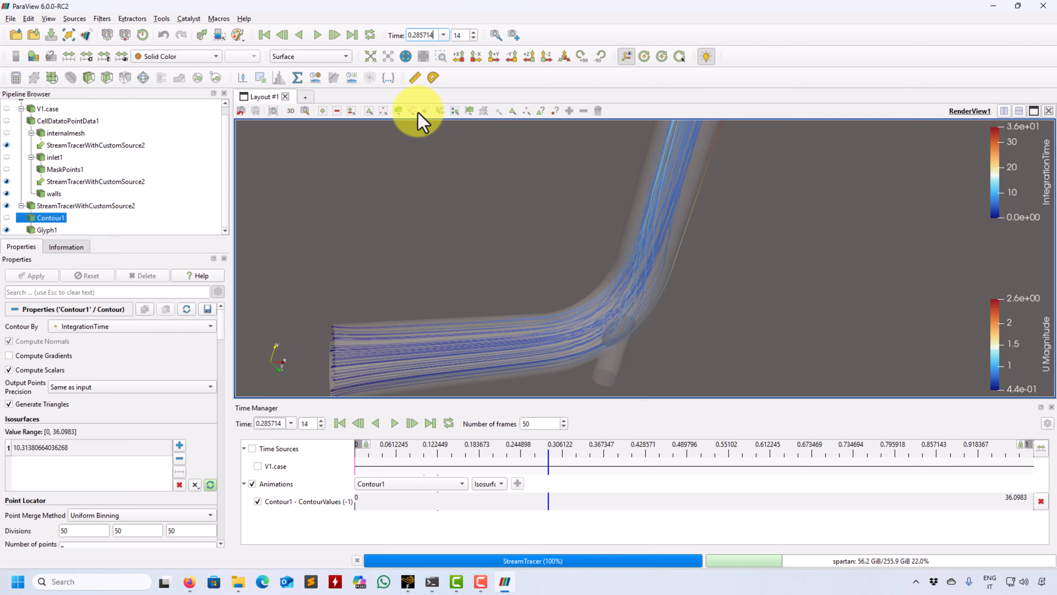
left_click(443, 35)
left_click(428, 56)
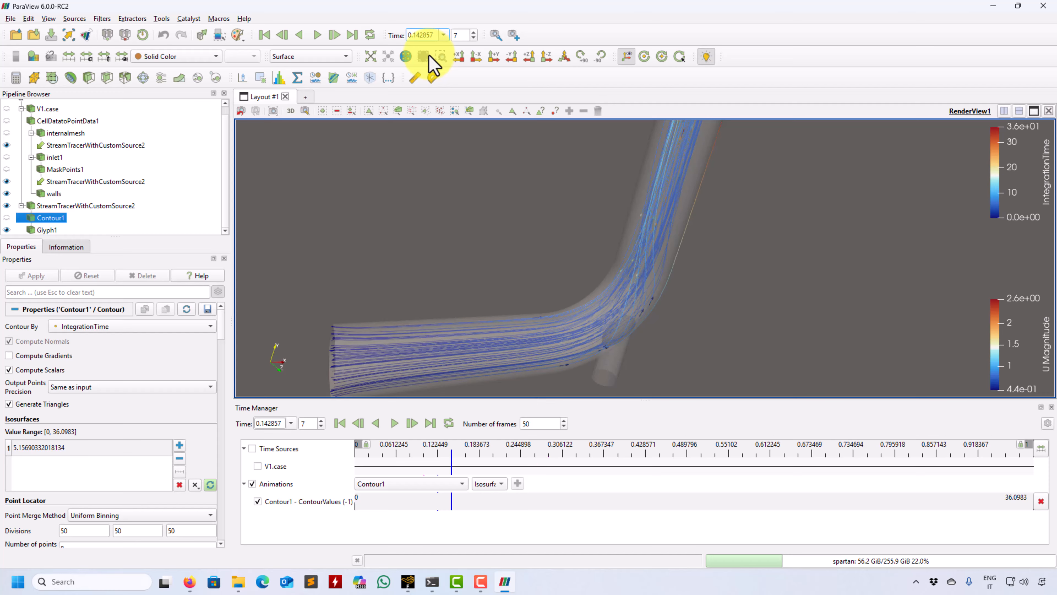
left_click_drag(481, 231, 502, 288)
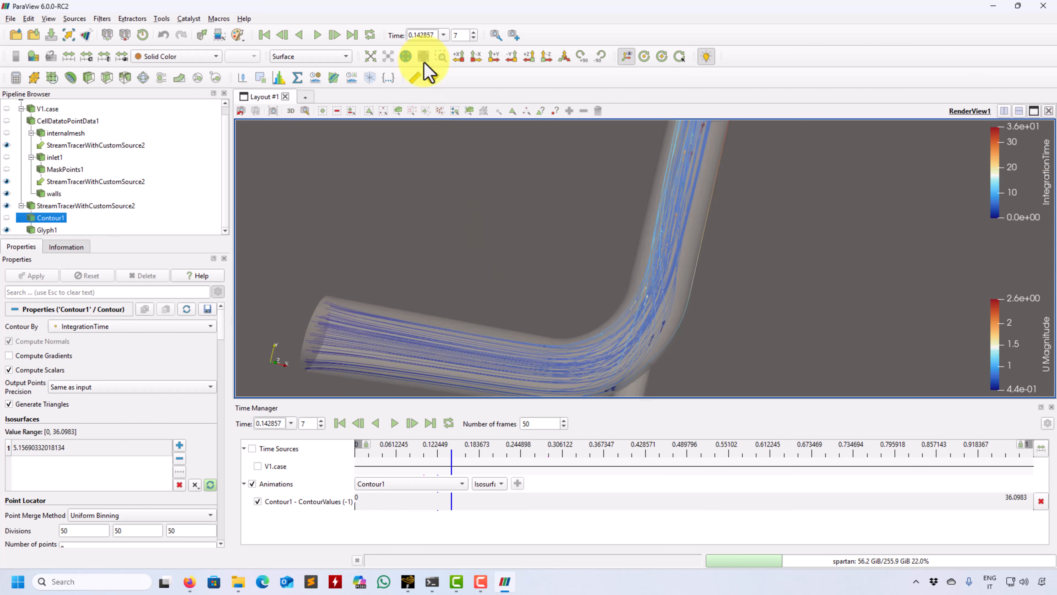
Add a second Contour filter to StreamTracerWithCustomSource2, contour it by IntegrationTime, and apply it
left_click_drag(425, 270, 371, 245)
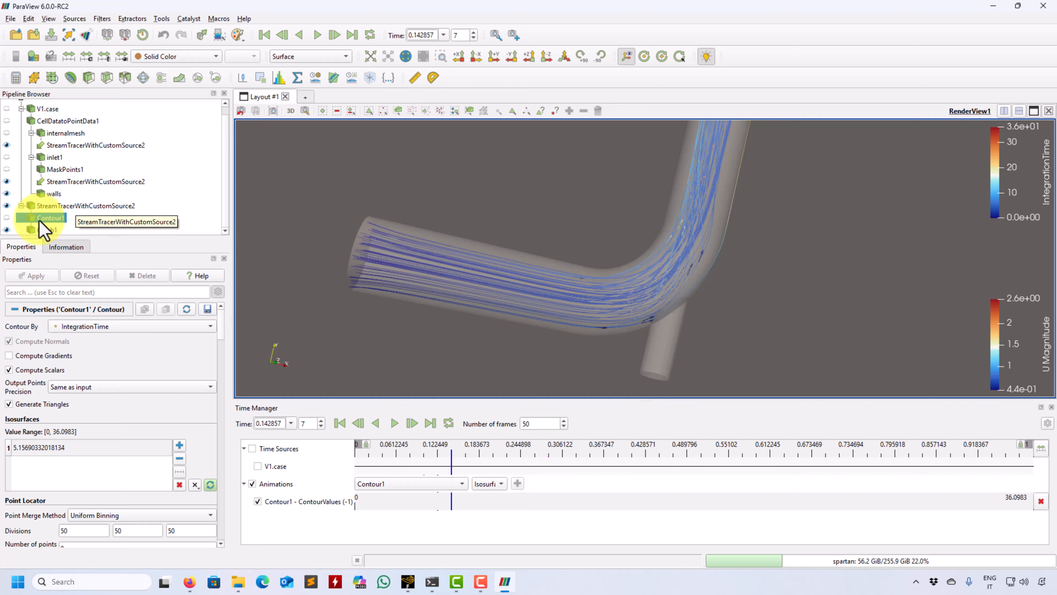
left_click(59, 205)
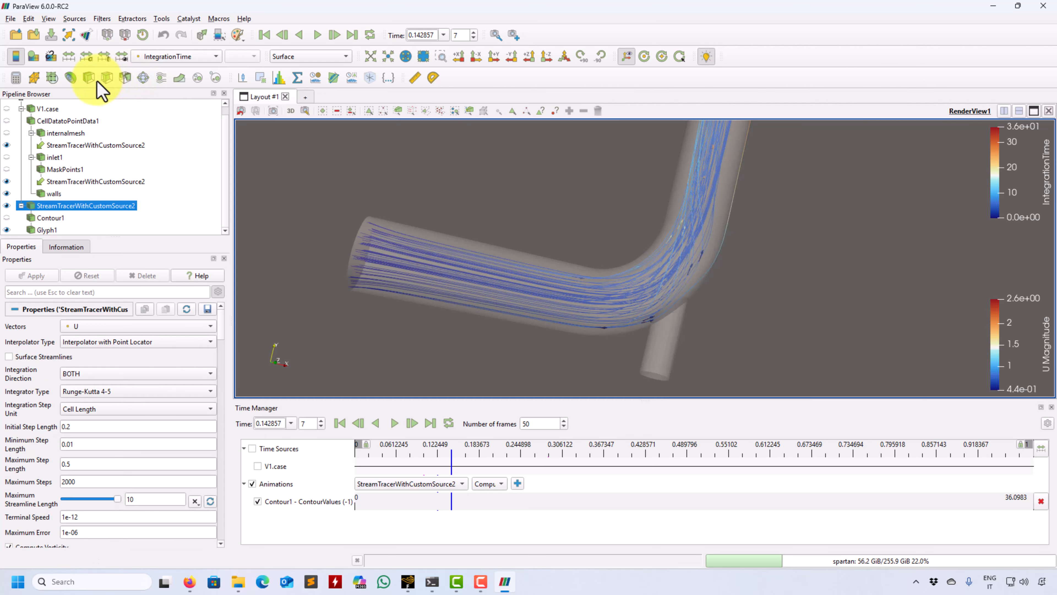
left_click(74, 78)
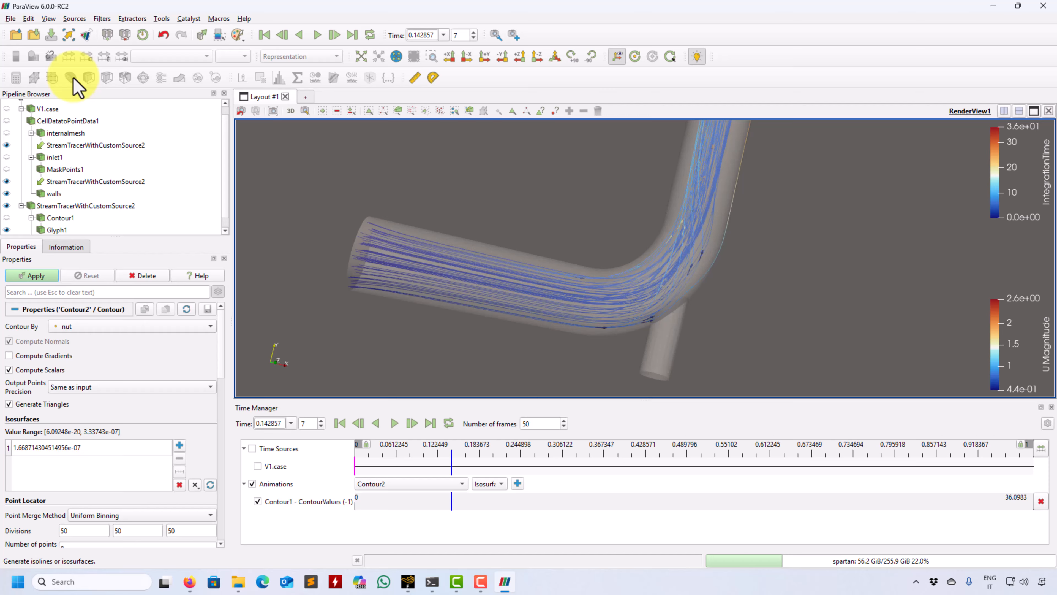
left_click(133, 329)
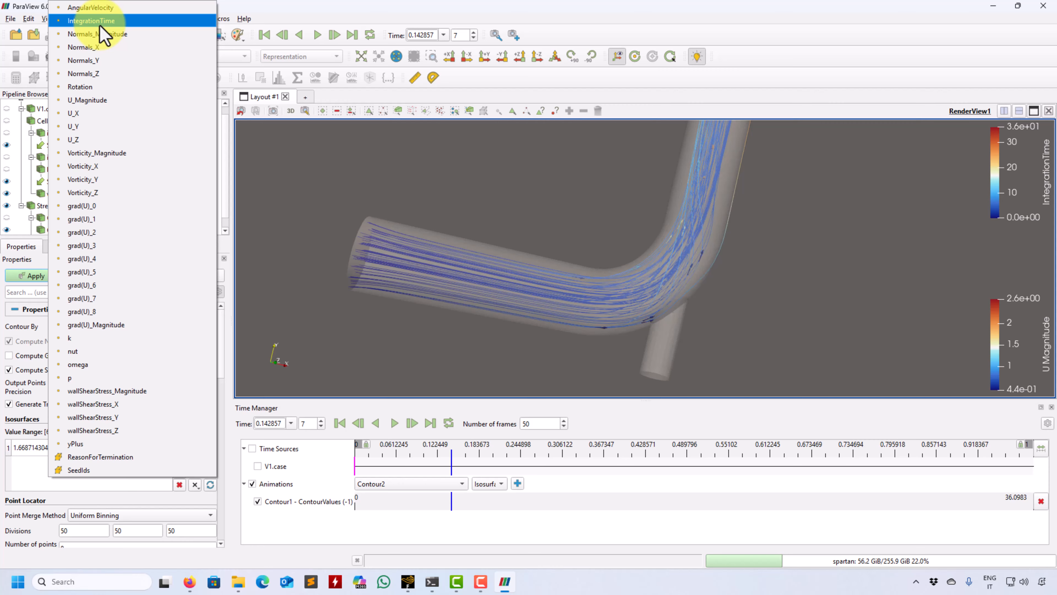
left_click(101, 22)
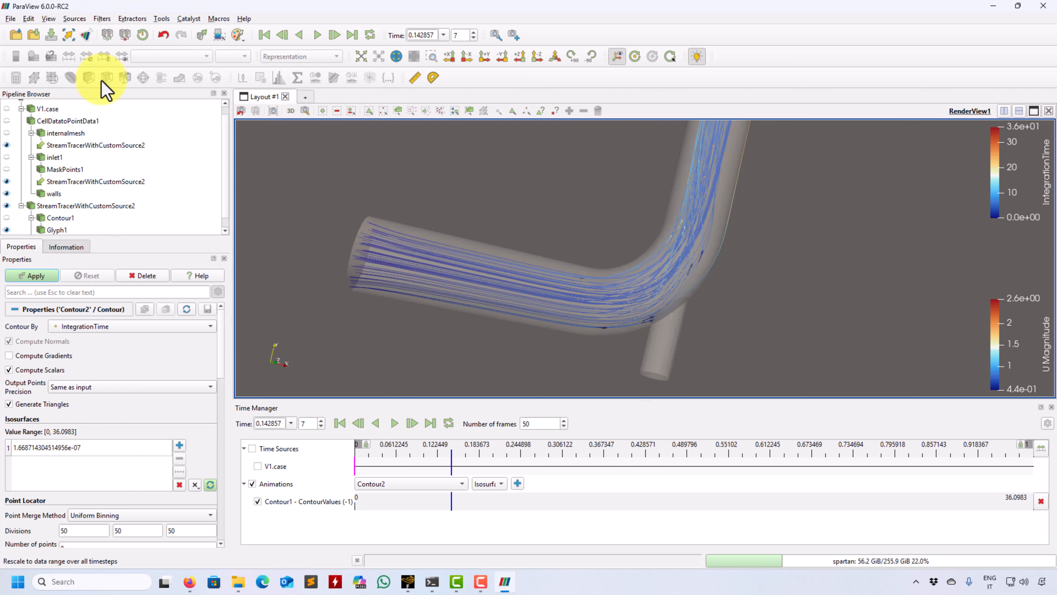
left_click(32, 276)
Set the isosurface value of Contour2 to 0.1 and apply it
double_click(104, 450)
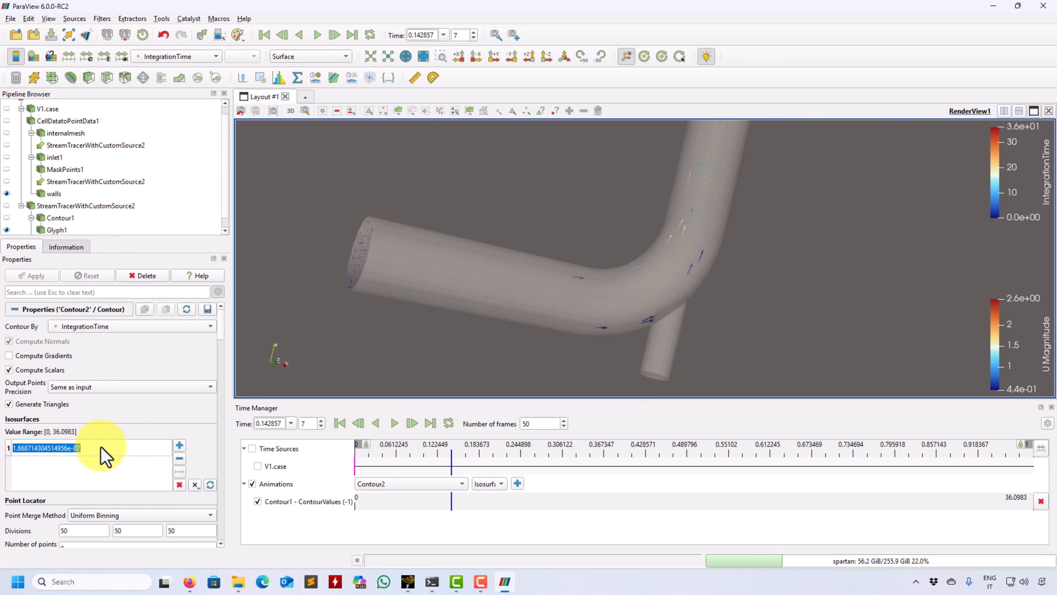
type("0.1")
key("Return")
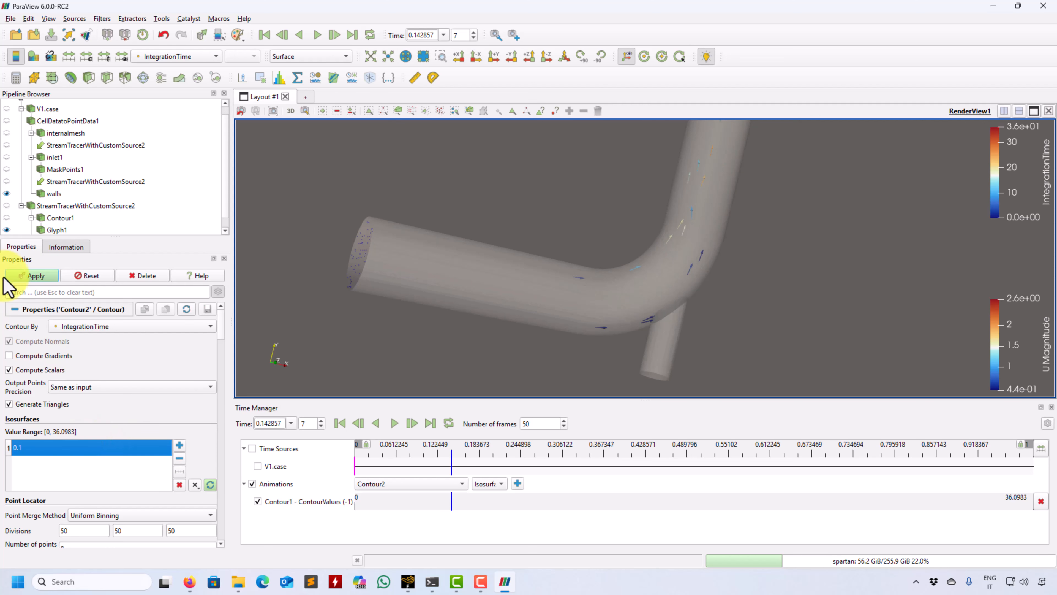
left_click(33, 276)
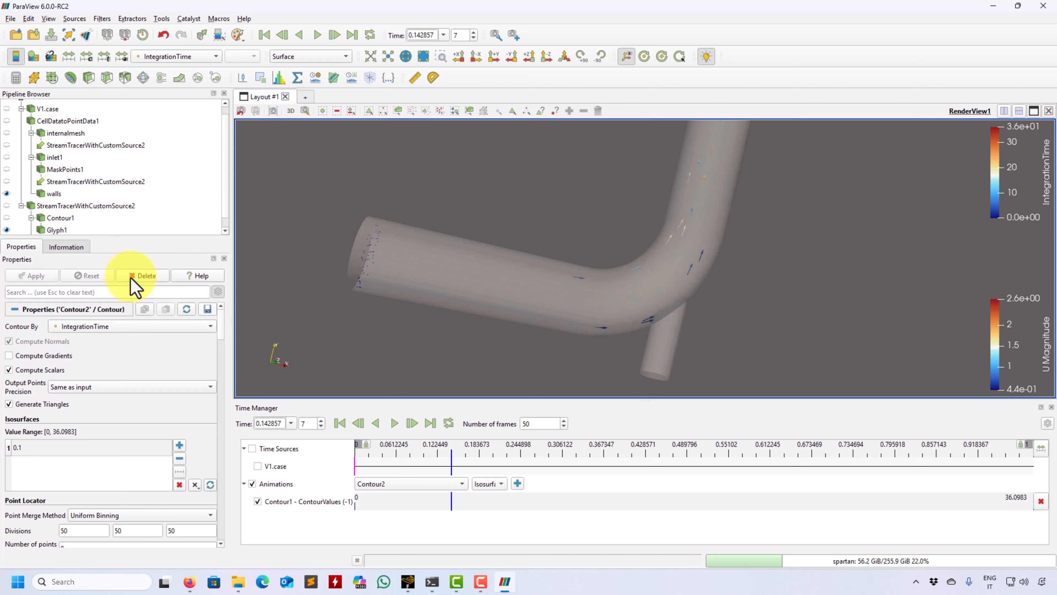
Add a Glyph filter to Contour2 with the Sphere glyph type and apply it
scroll(88, 208, "down", 1)
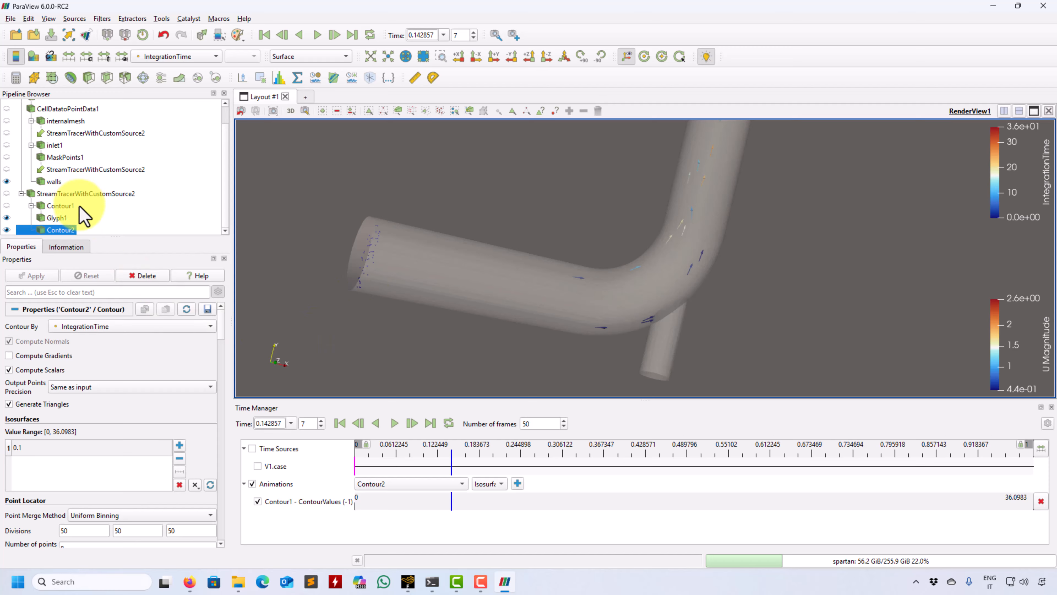
left_click(144, 80)
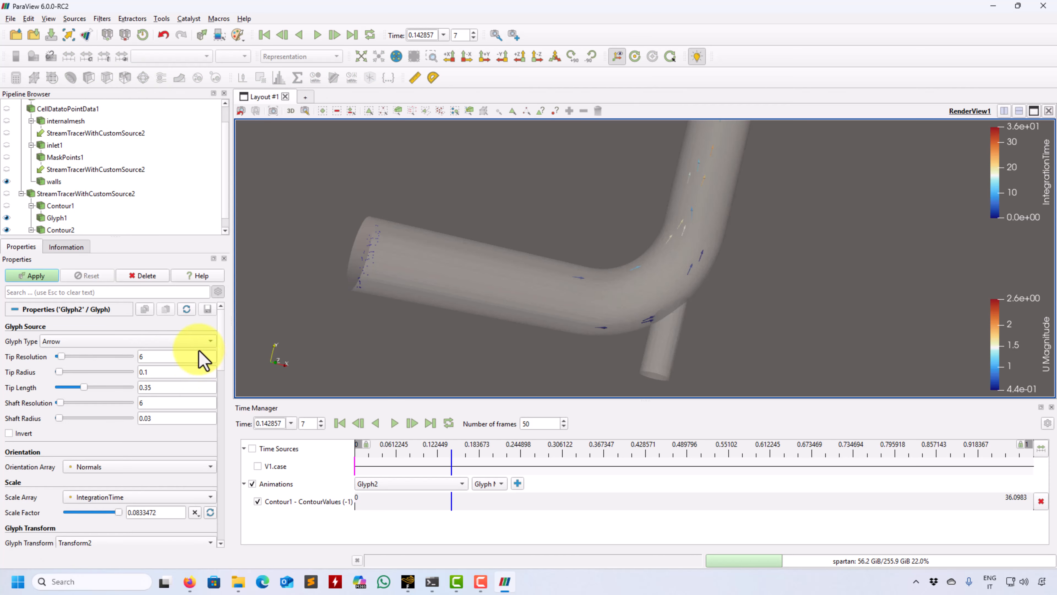
left_click(198, 345)
left_click(107, 396)
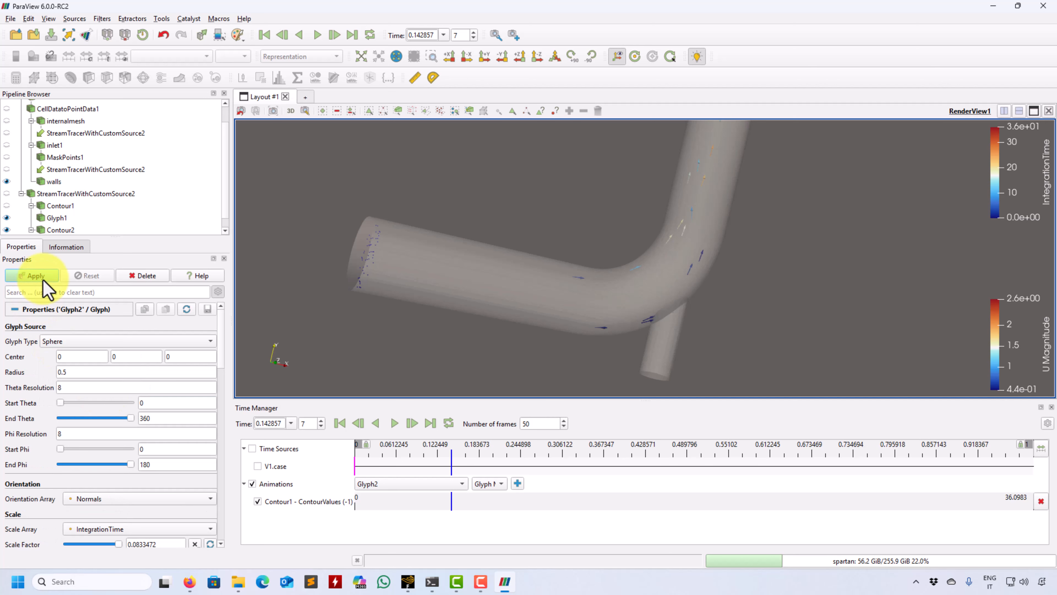
left_click(35, 276)
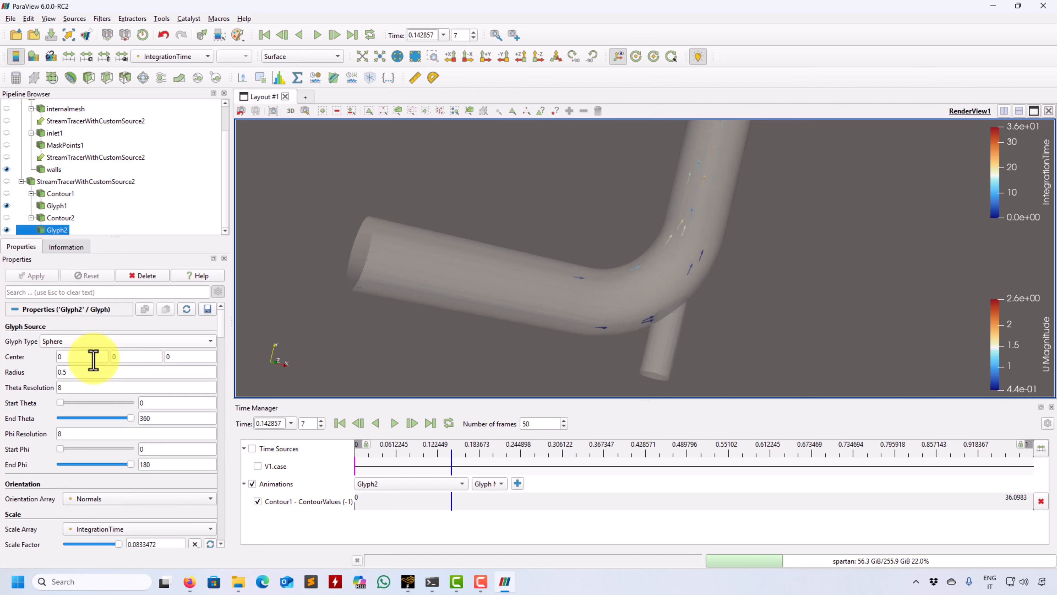
Set Glyph2 to use no orientation array and no scale array, and apply the changes
left_click(138, 499)
left_click(136, 490)
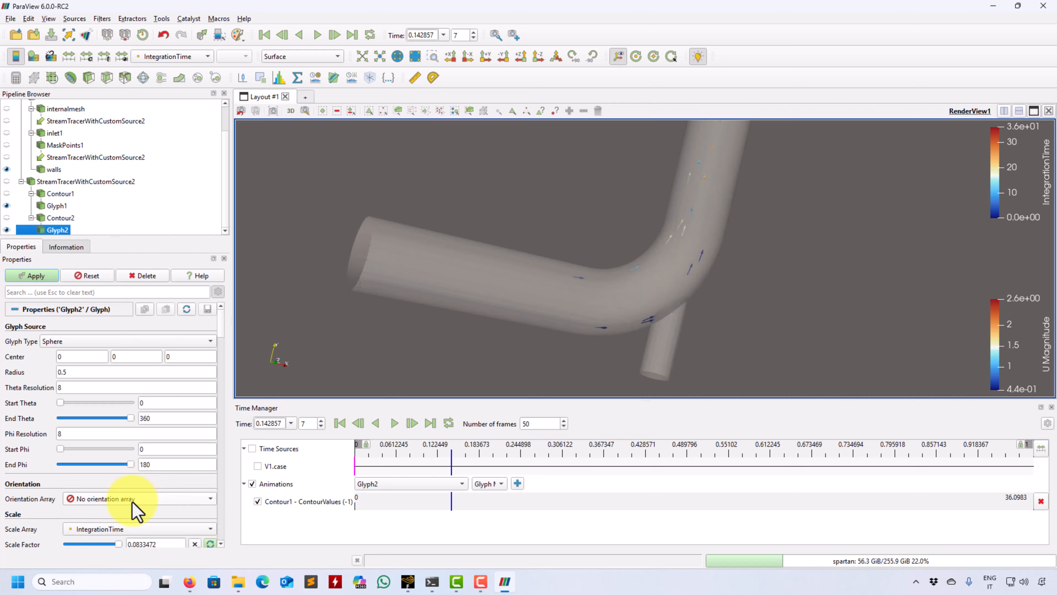
left_click(132, 529)
left_click(114, 433)
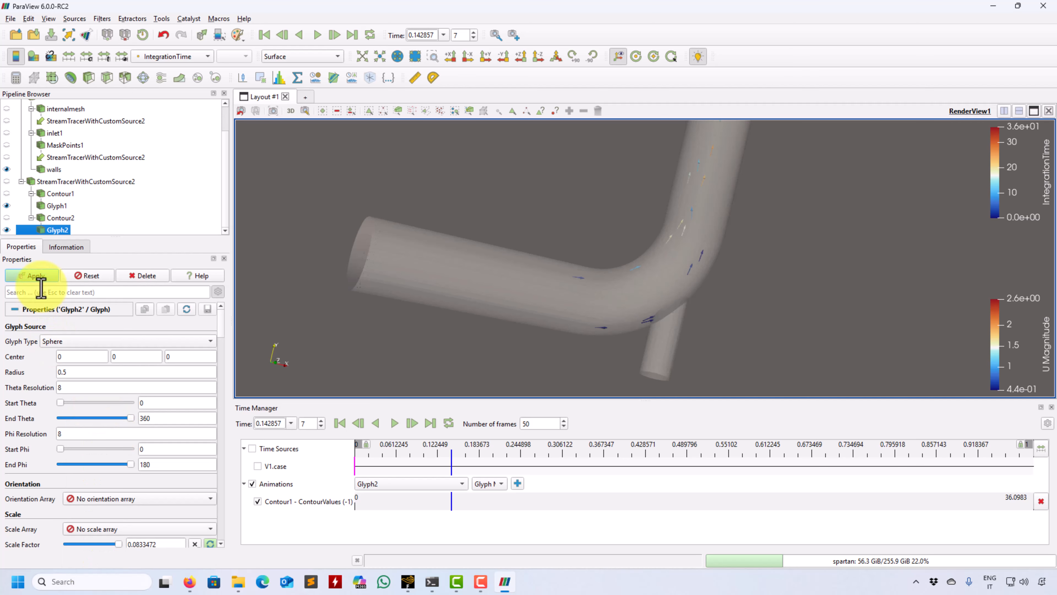
left_click(40, 277)
Set the Glyph2 sphere radius to 0.4 and its scale factor to 0.05, applying each change
left_click_drag(436, 298, 464, 313)
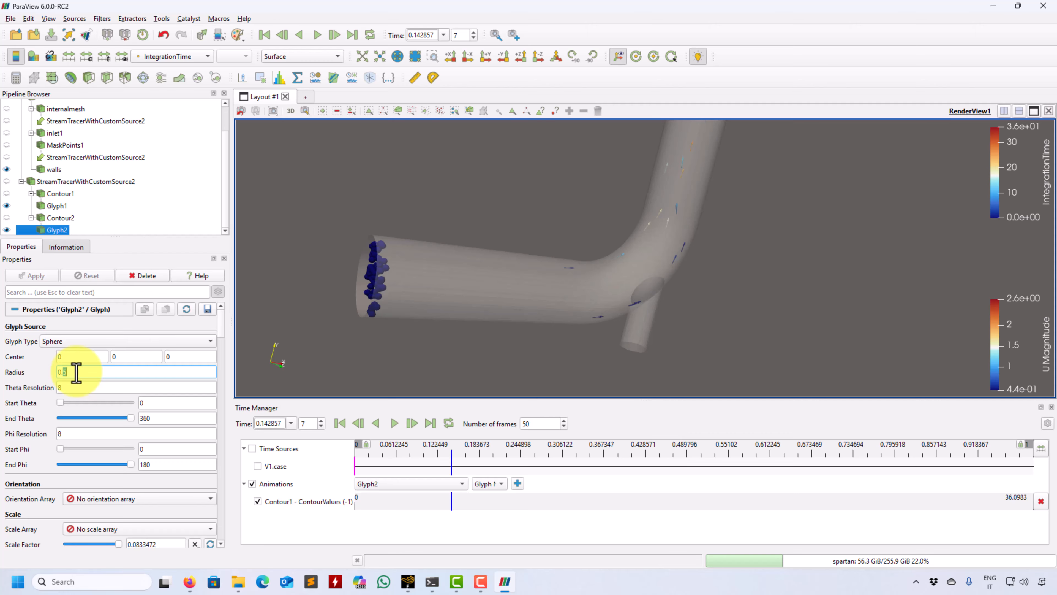
type("4")
left_click(38, 275)
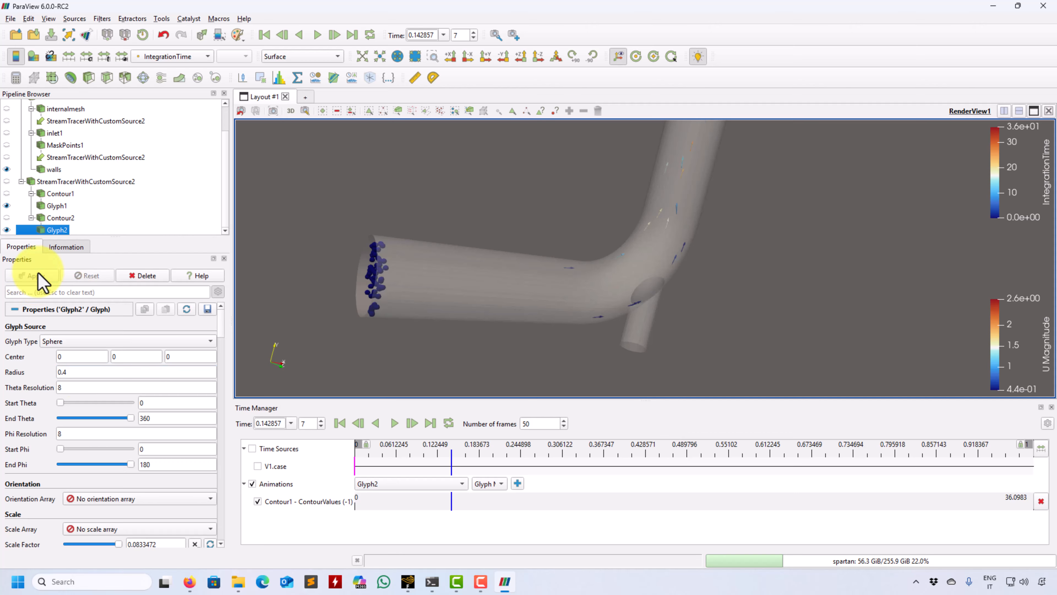
scroll(225, 342, "down", 3)
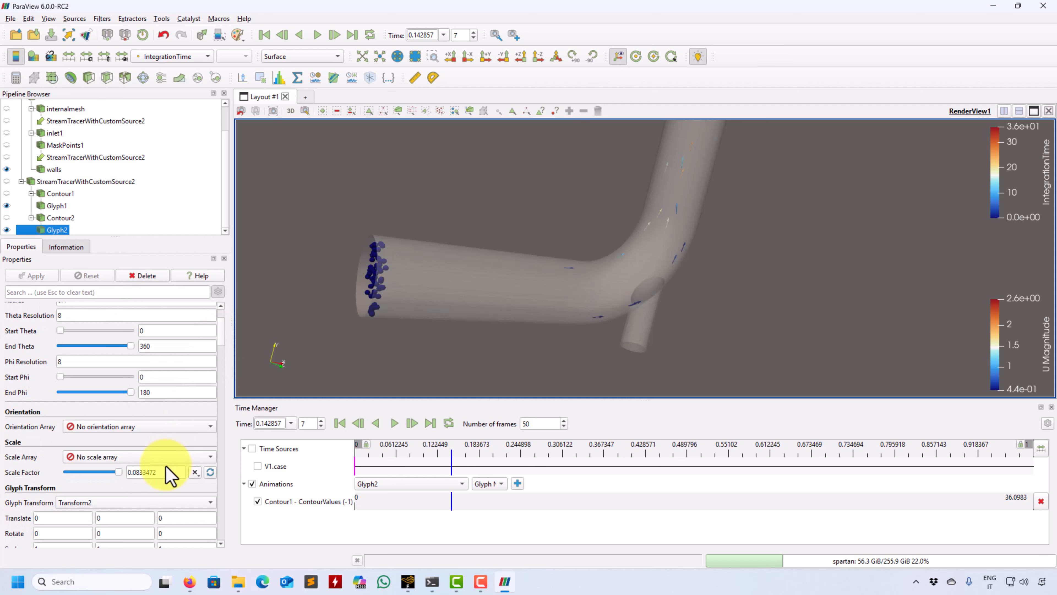
double_click(161, 472)
type("0.05")
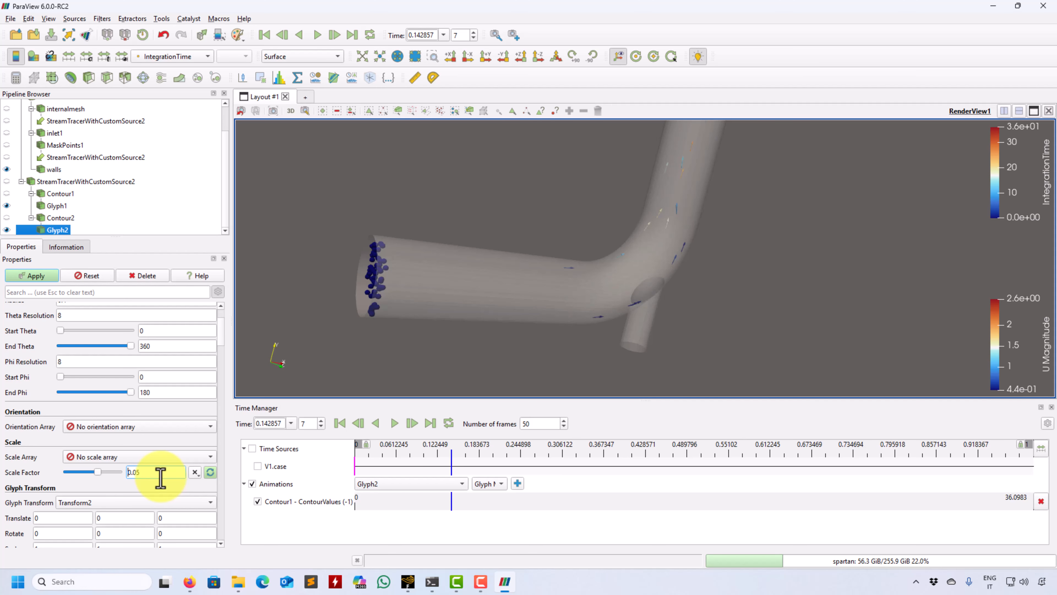
left_click(33, 276)
scroll(425, 298, "up", 5)
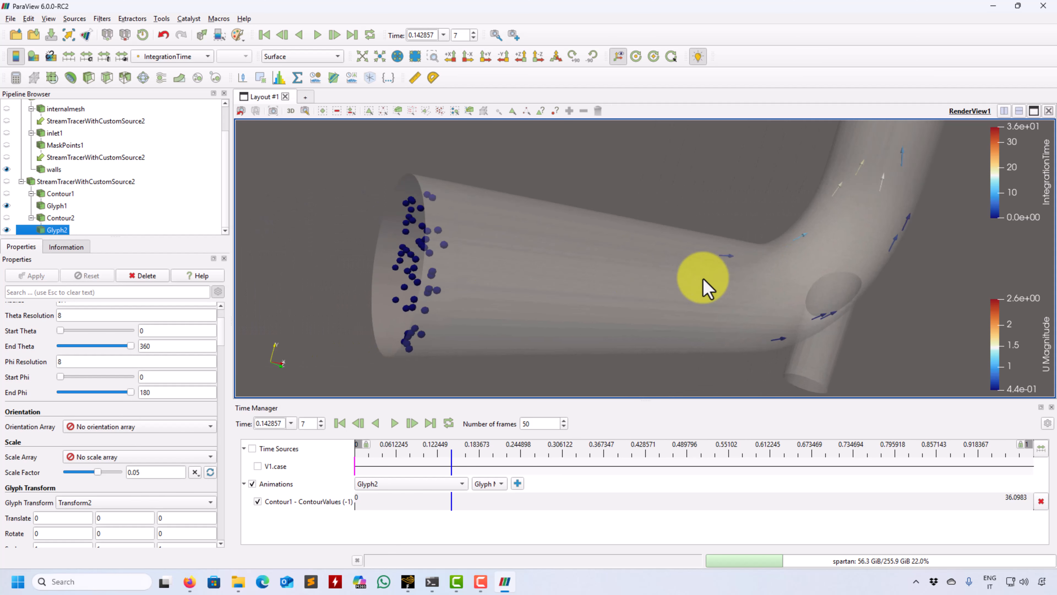
Set the masking glyph mode of Glyph2 to All Points and apply it
middle_click_drag(704, 278, 719, 278)
left_click_drag(219, 347, 217, 370)
left_click(85, 368)
left_click(83, 374)
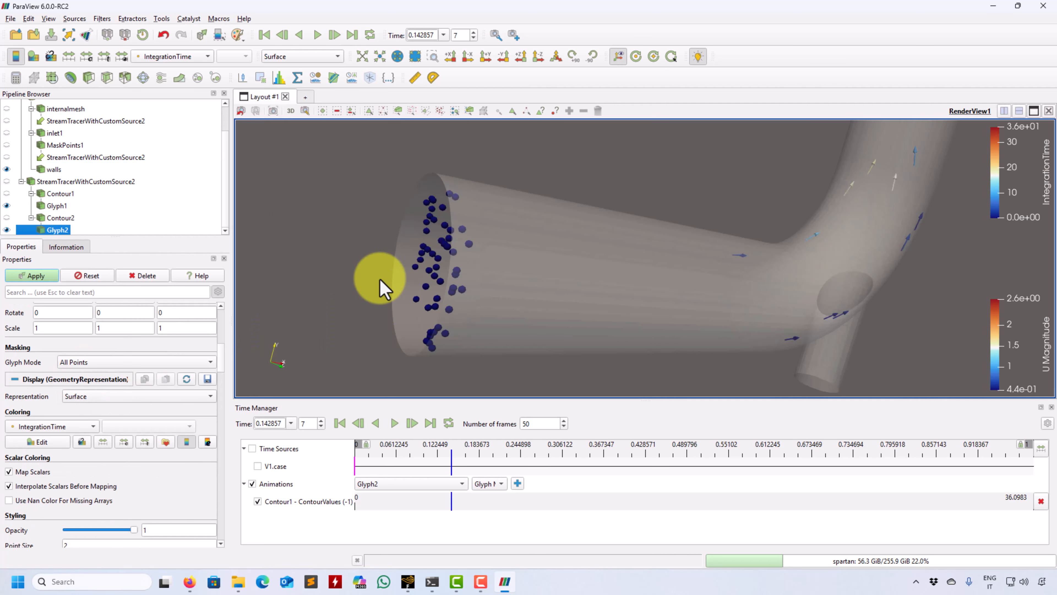
left_click(36, 275)
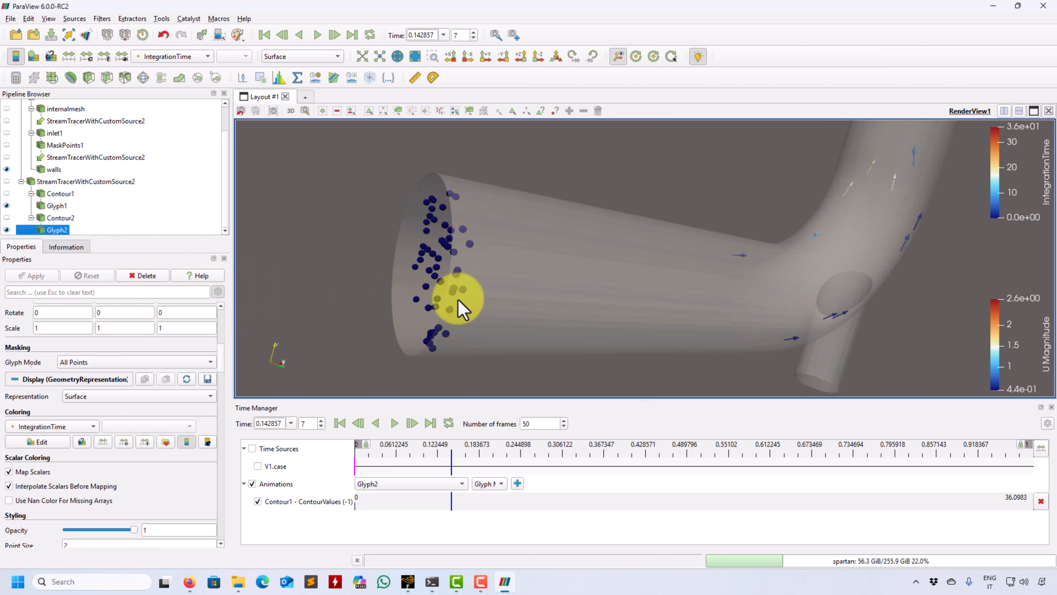
left_click_drag(461, 302, 543, 271)
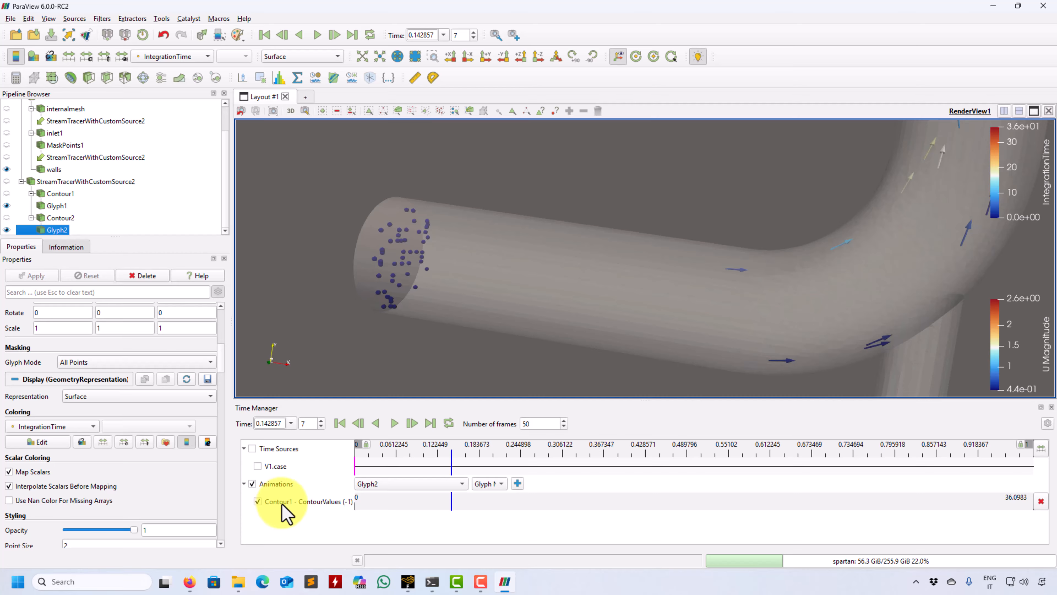
Add an animation track for the Contour2 isosurface values, and check its keyframes without changing them
left_click(412, 485)
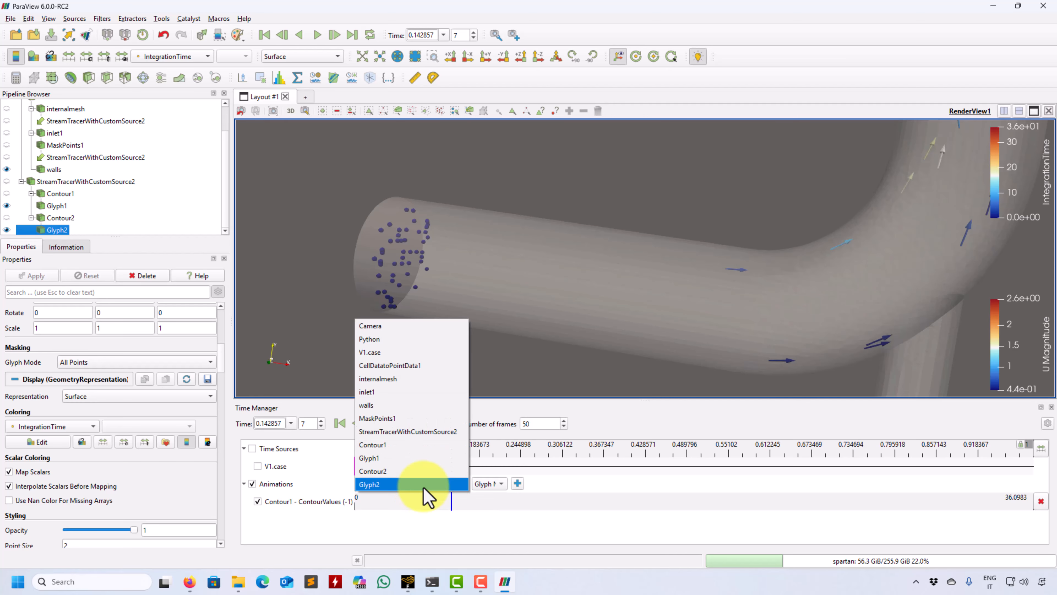
left_click(383, 471)
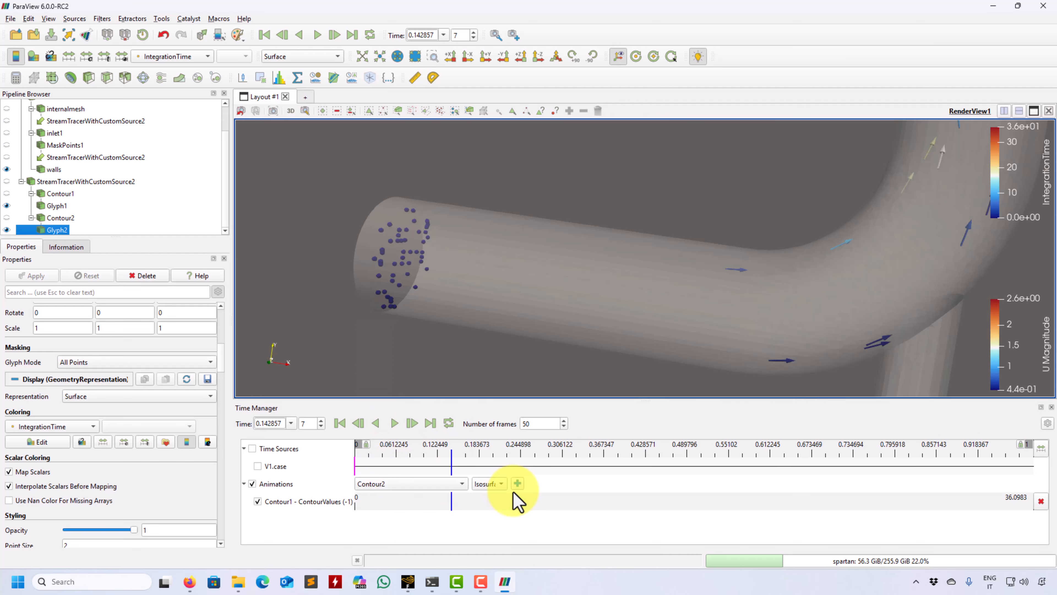
left_click(517, 484)
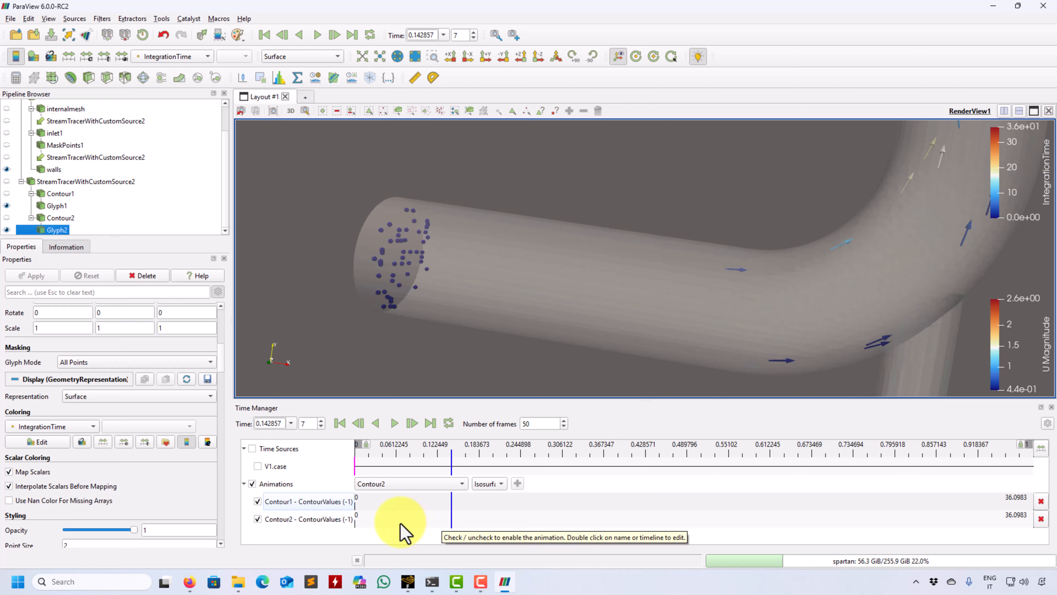
double_click(331, 520)
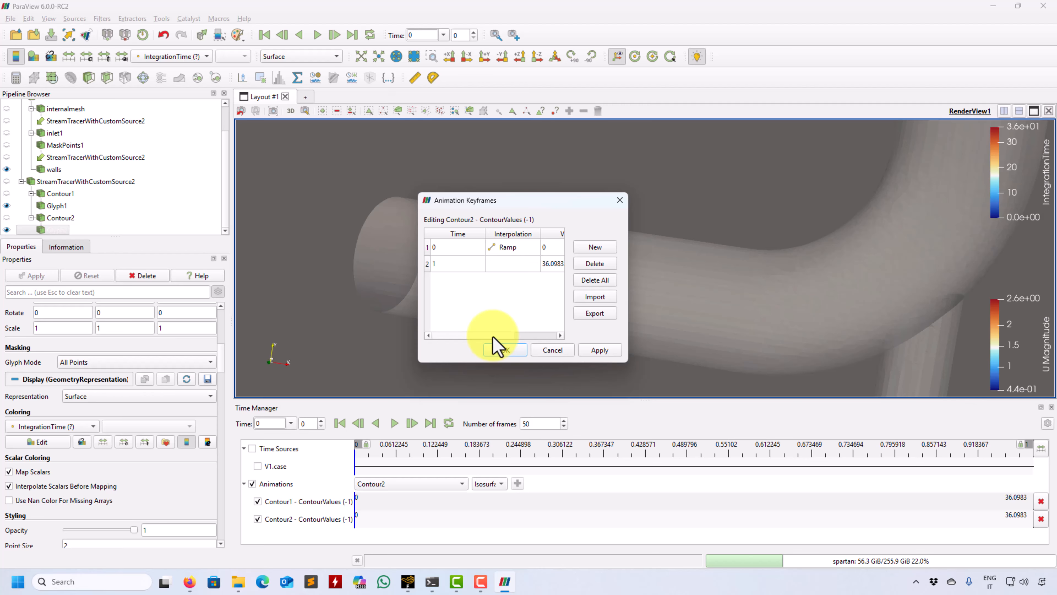
left_click(562, 354)
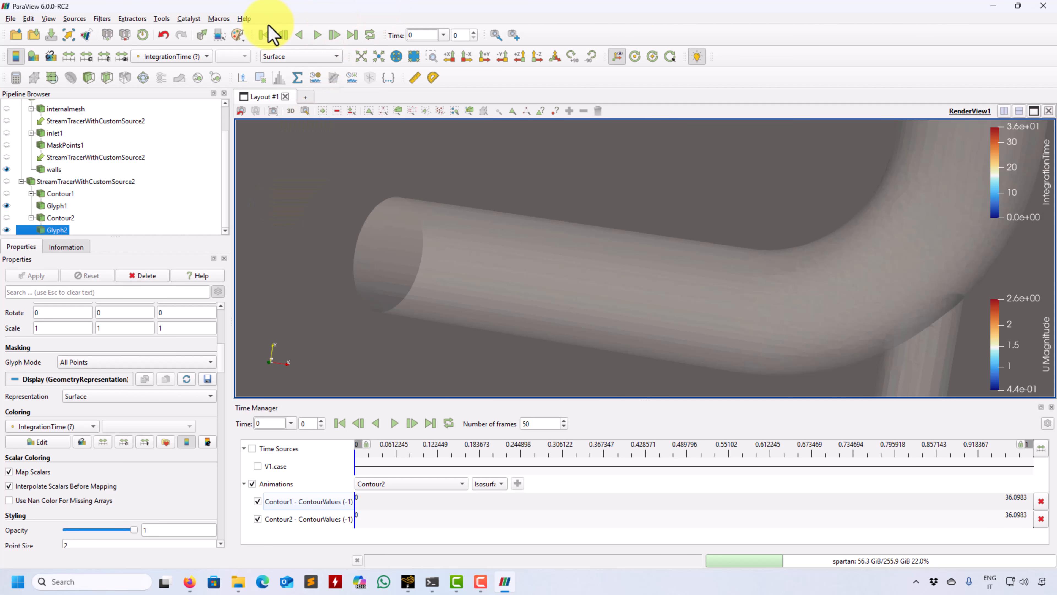
Play the animation to see the spheres and arrows travel together, and return it to the first frame
left_click(317, 36)
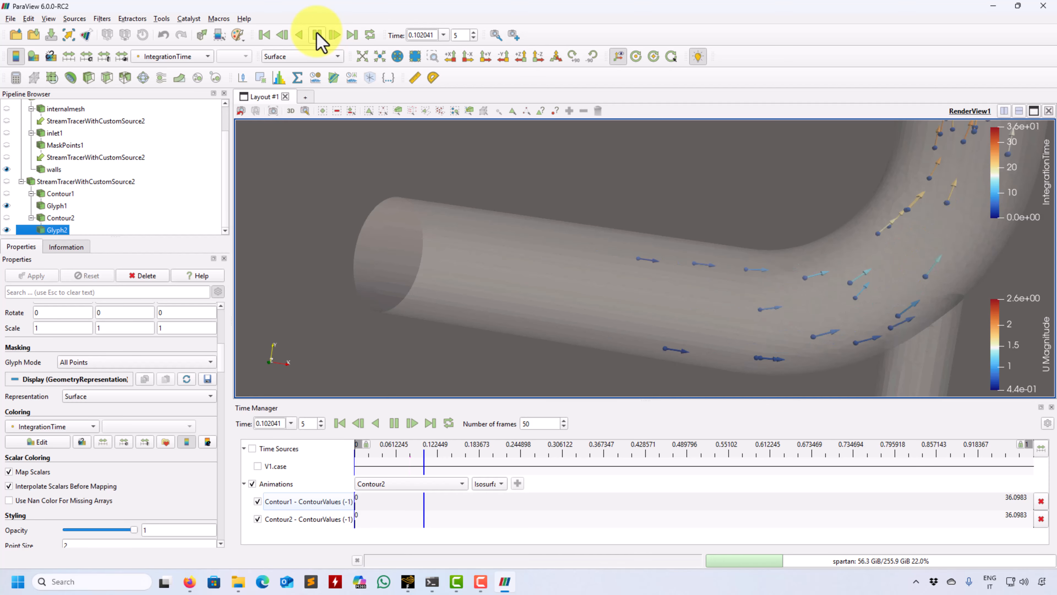
left_click(283, 37)
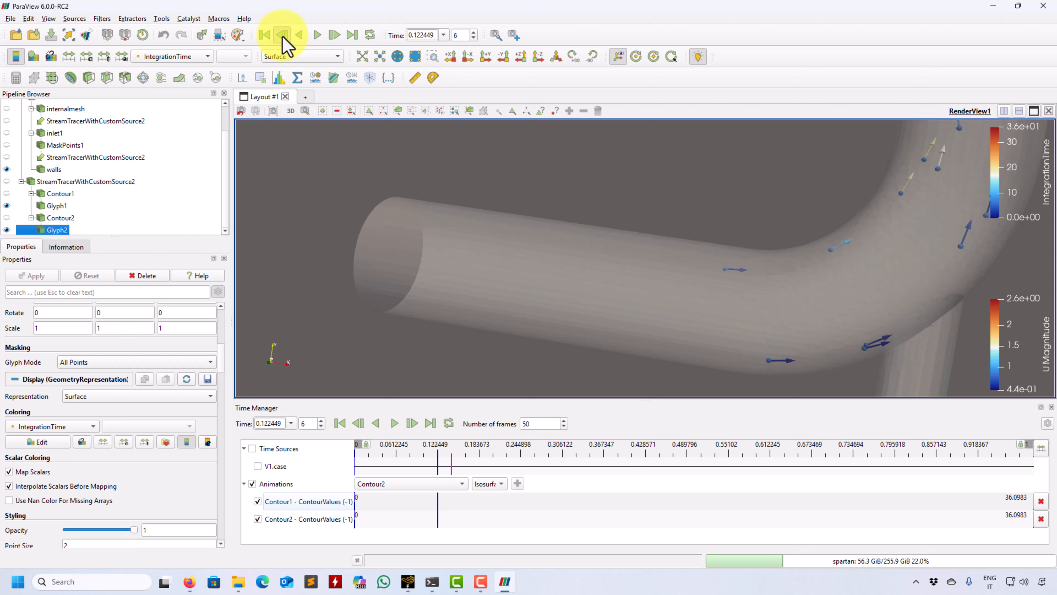
left_click(266, 40)
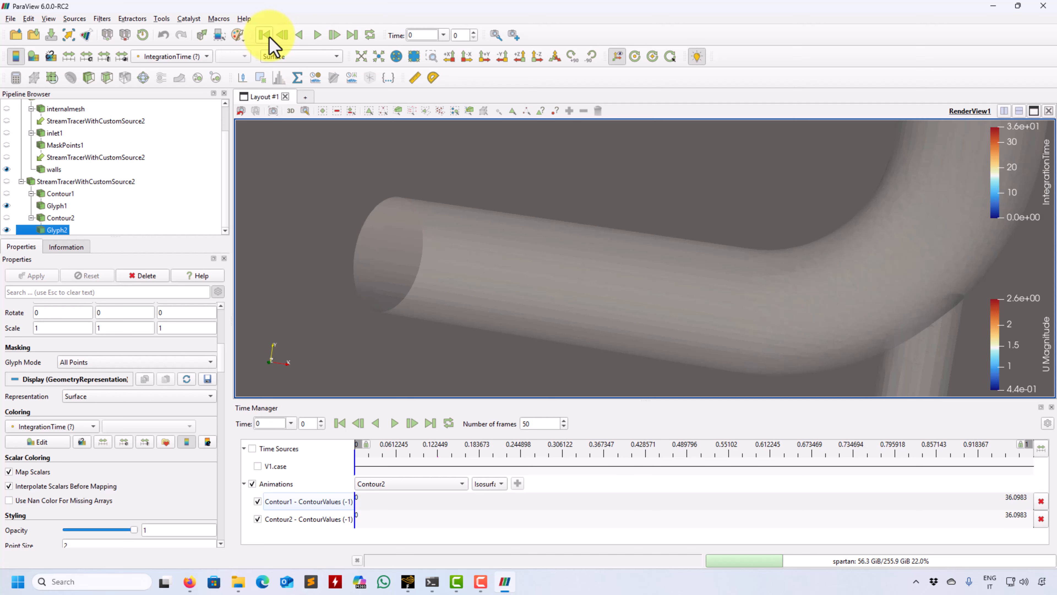
Set the time of the first Contour2 keyframe to -0.3 and apply the change
double_click(316, 519)
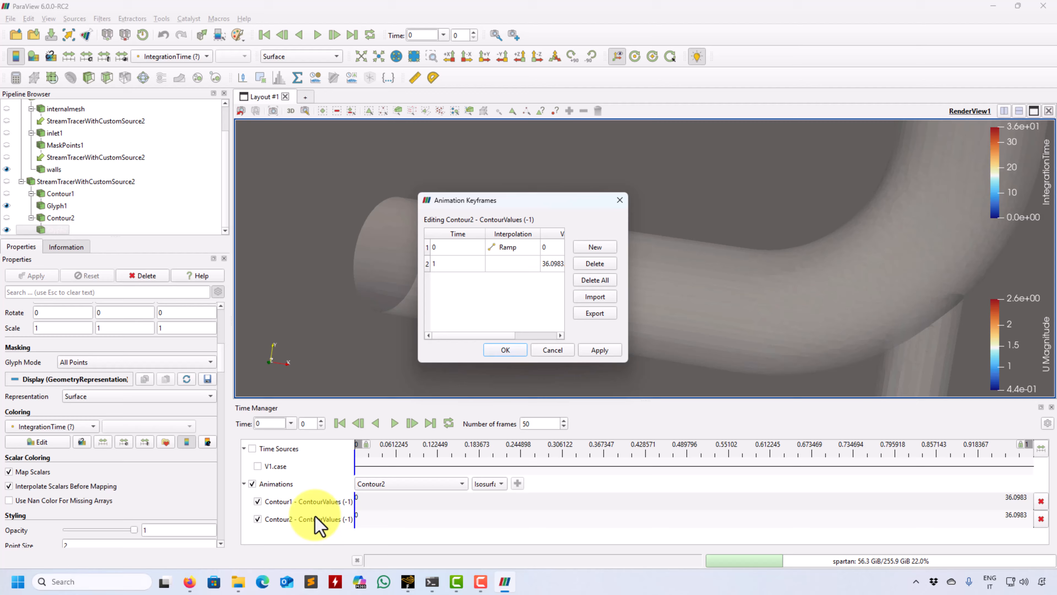
left_click(457, 261)
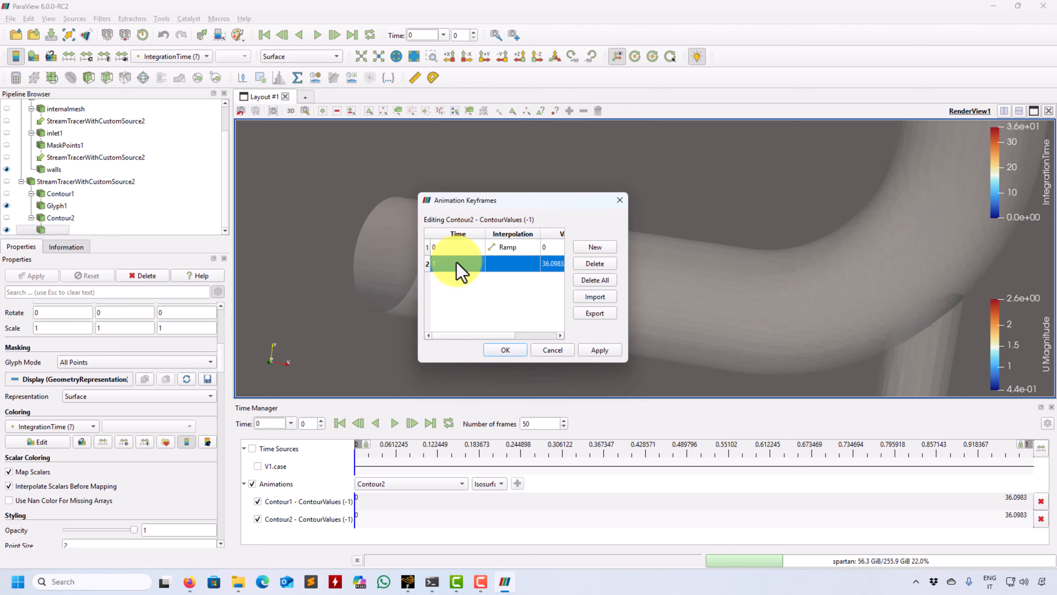
double_click(456, 246)
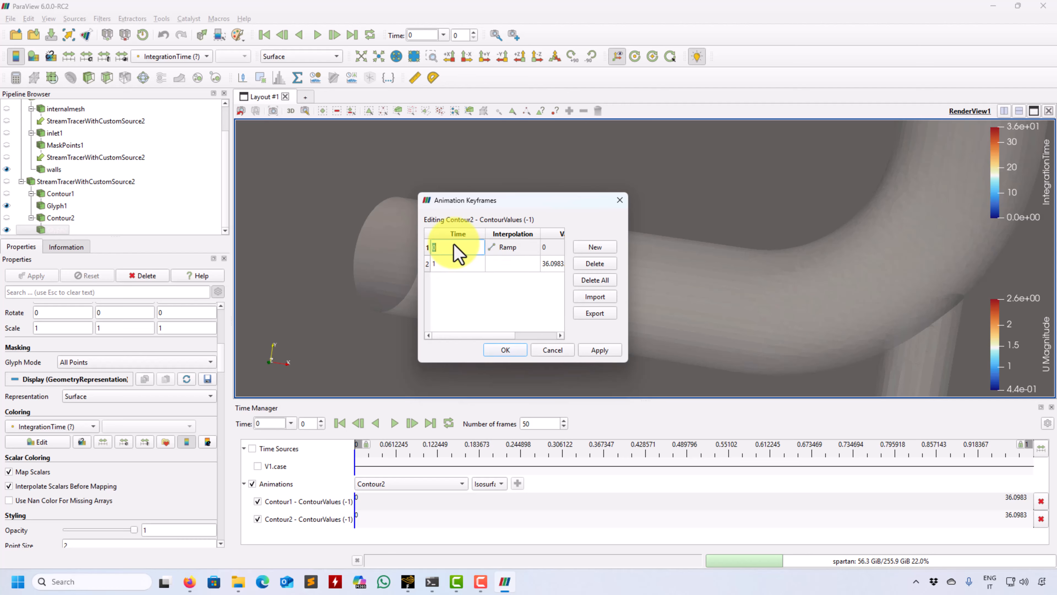
type("-3")
key("Return")
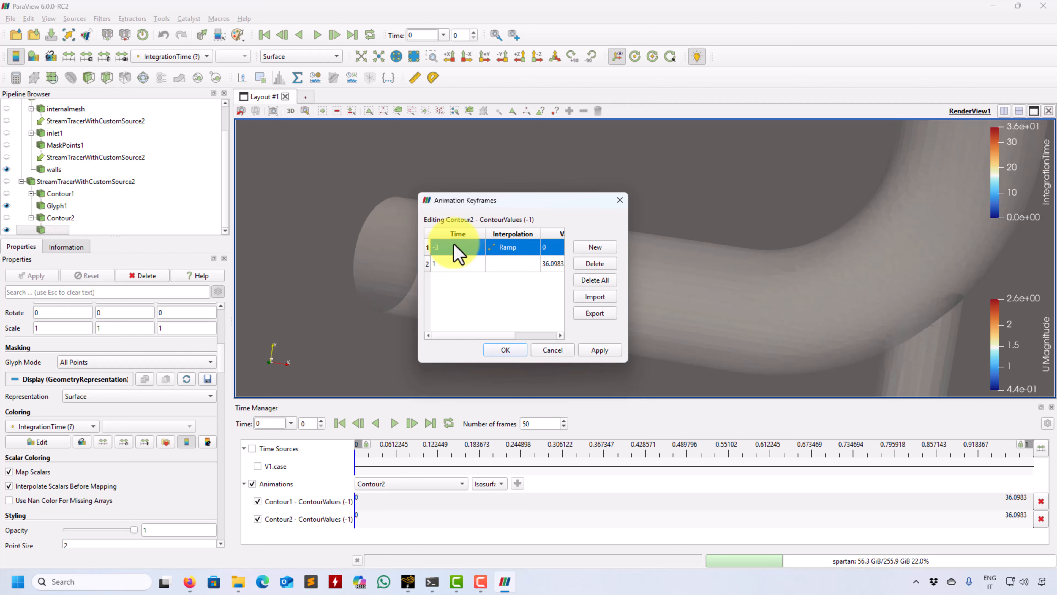
double_click(460, 253)
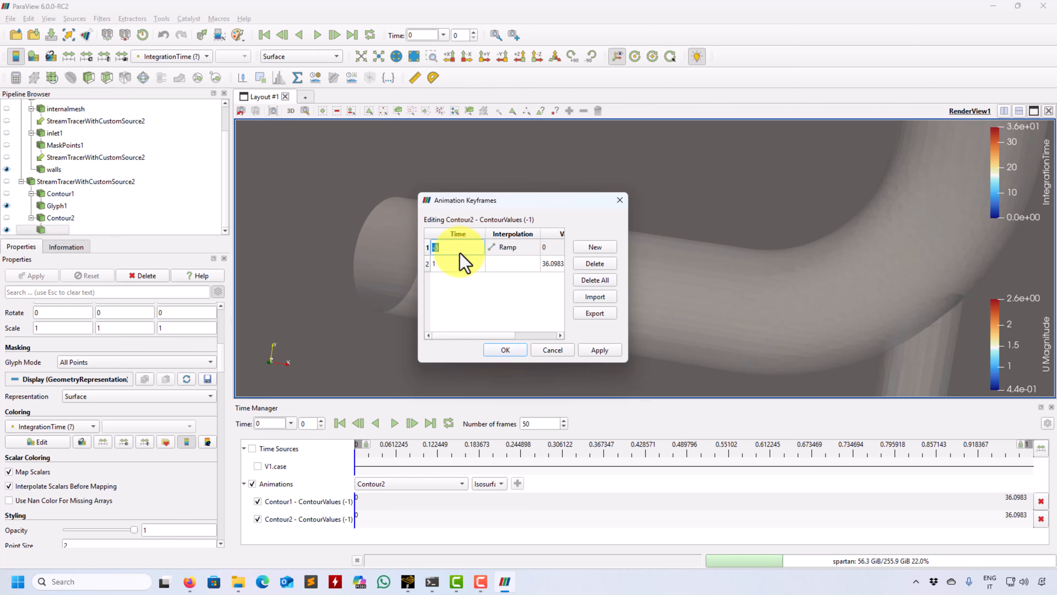
type("-0.3")
key("Return")
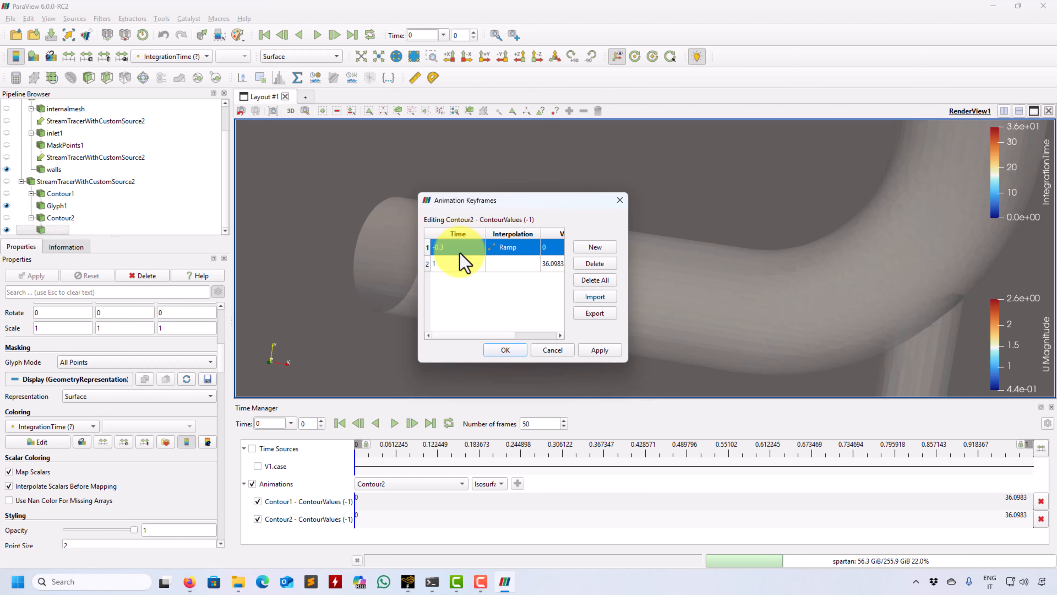
left_click(600, 350)
left_click(505, 350)
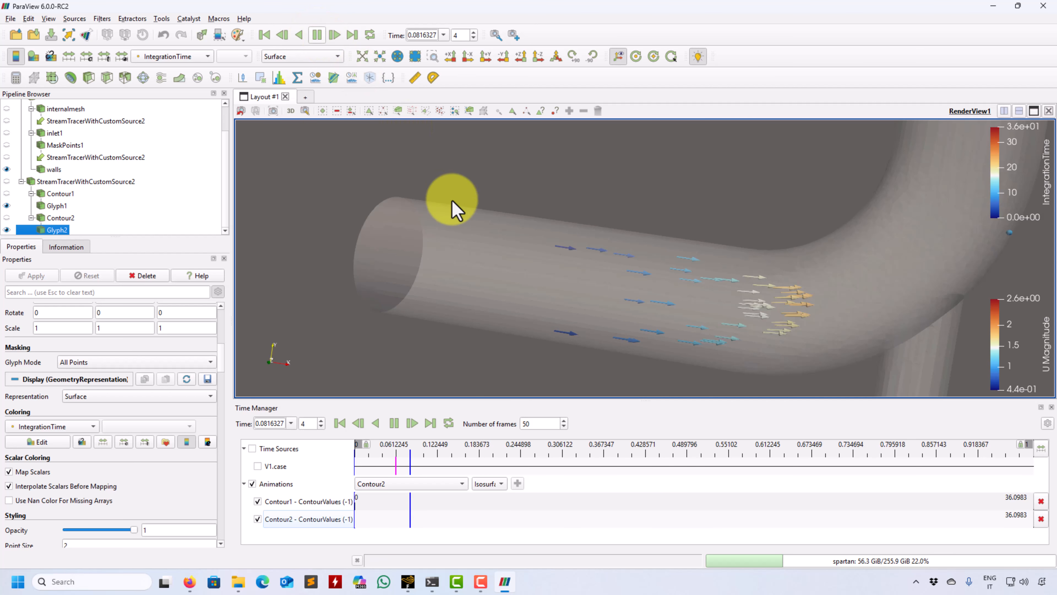
Check the animation keyframes of Contour2 and Contour1 without changing them
scroll(513, 214, "down", 2)
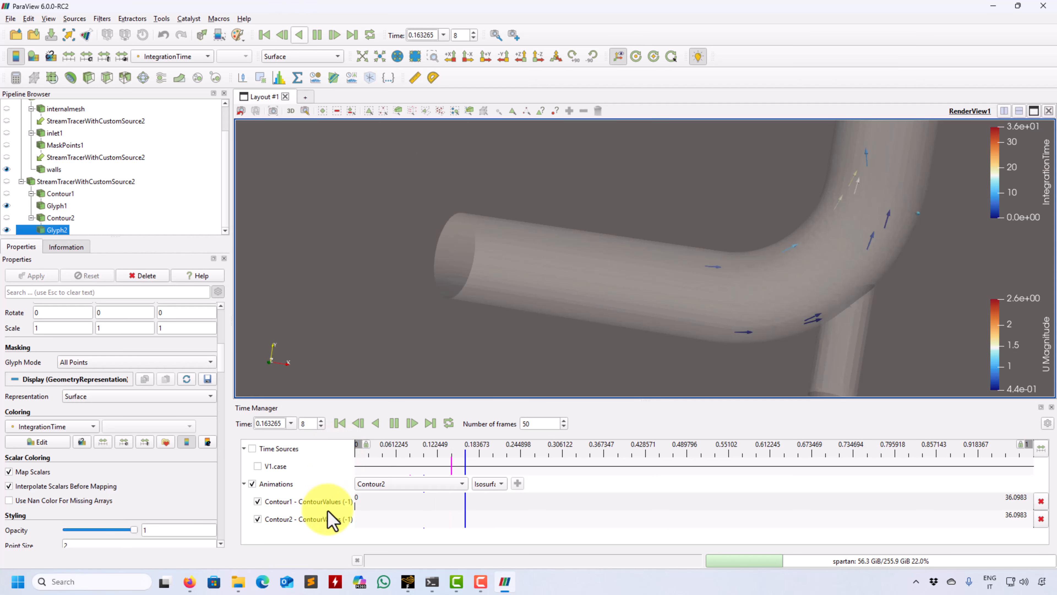
double_click(329, 520)
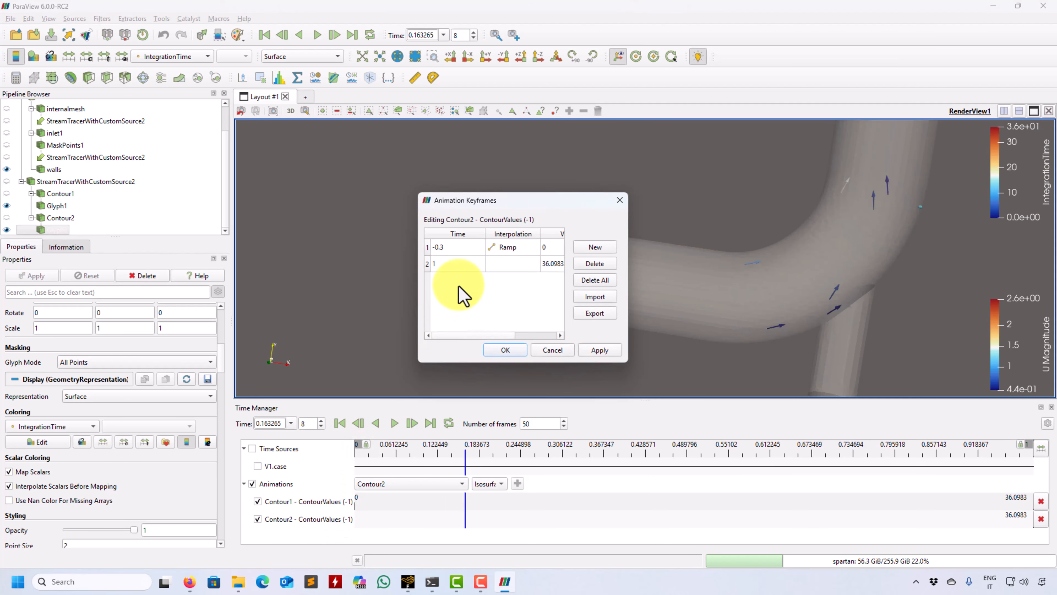
left_click_drag(473, 334, 429, 336)
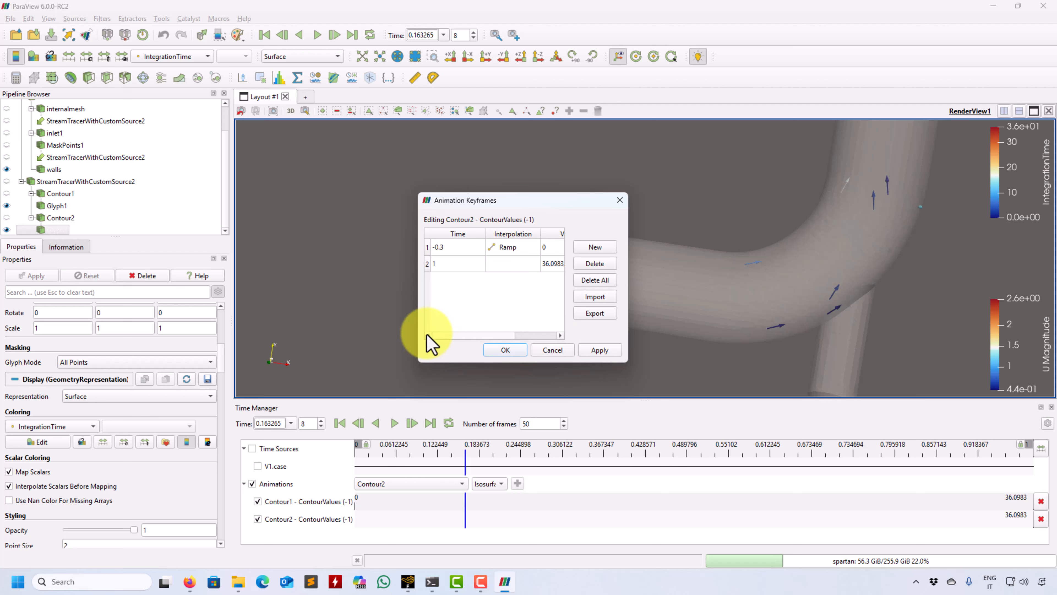
double_click(323, 503)
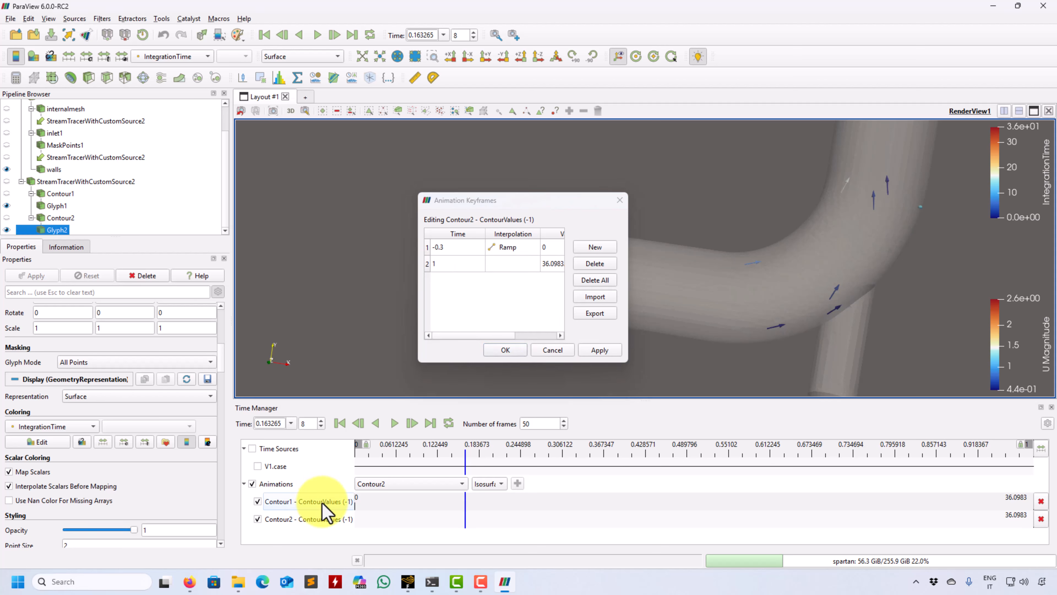
left_click(505, 350)
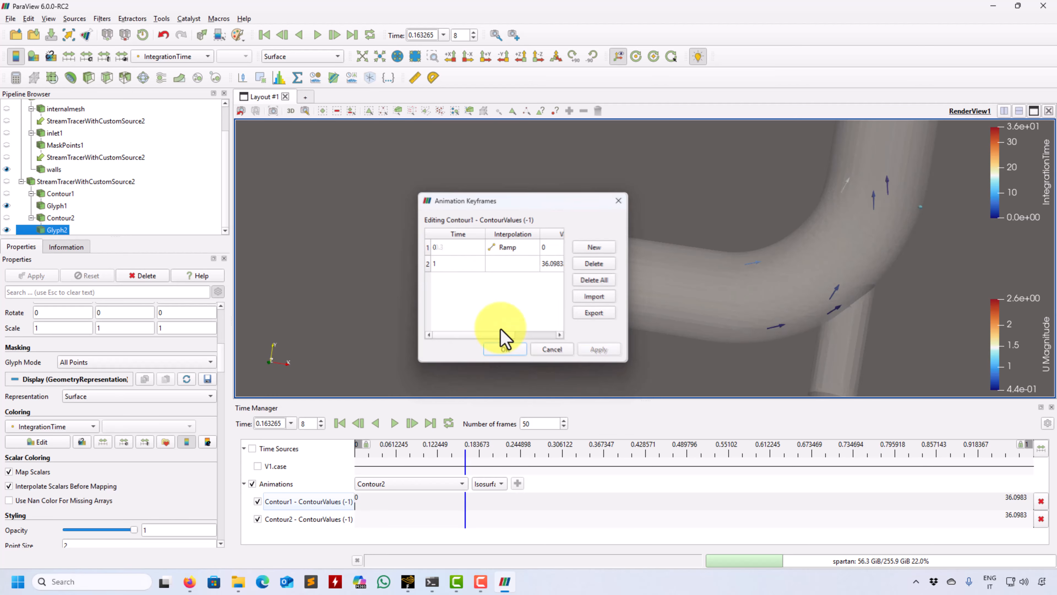
left_click(516, 352)
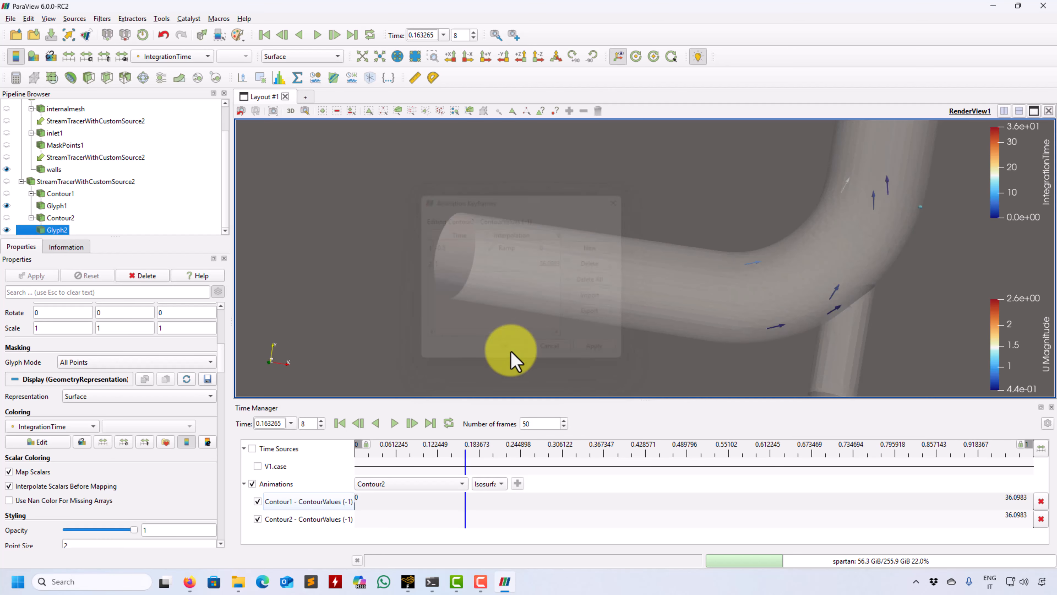
Return the animation to the first frame and set the Contour2 isosurface value to 0, applying it
left_click(265, 35)
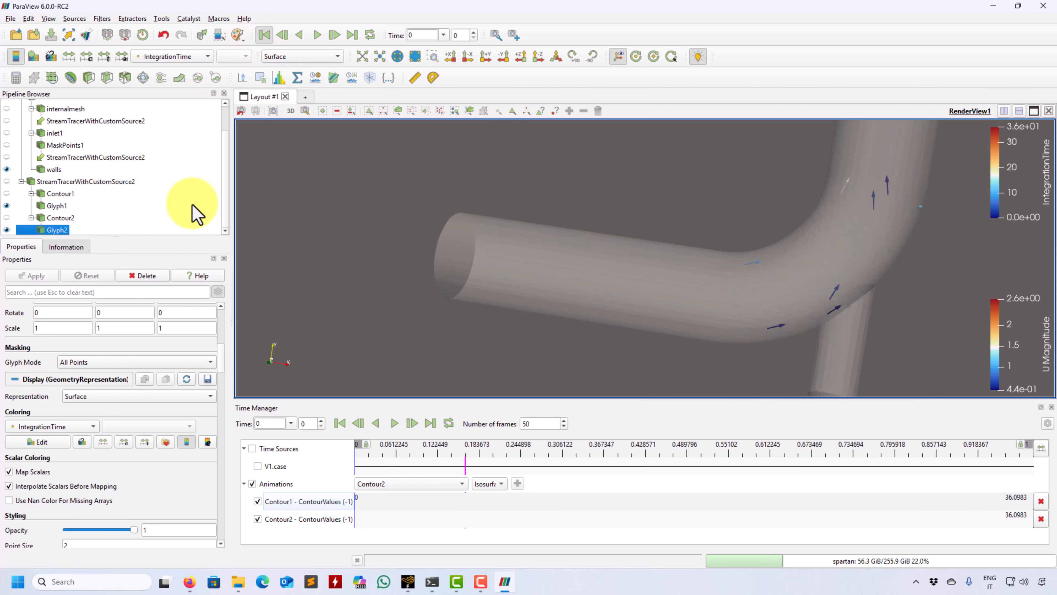
double_click(55, 219)
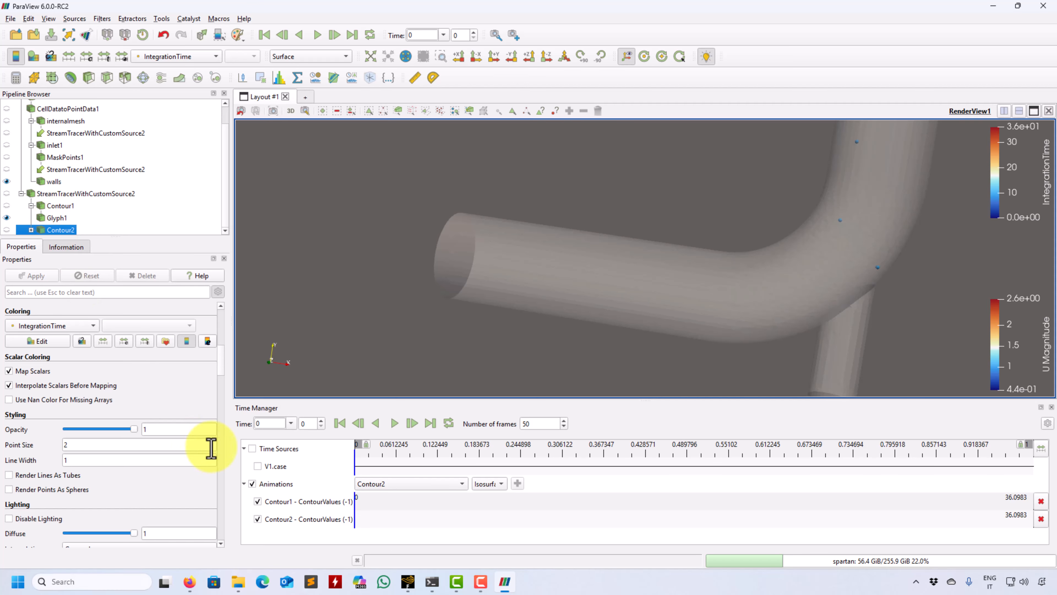
left_click_drag(225, 370, 221, 344)
scroll(220, 343, "up", 2)
double_click(39, 445)
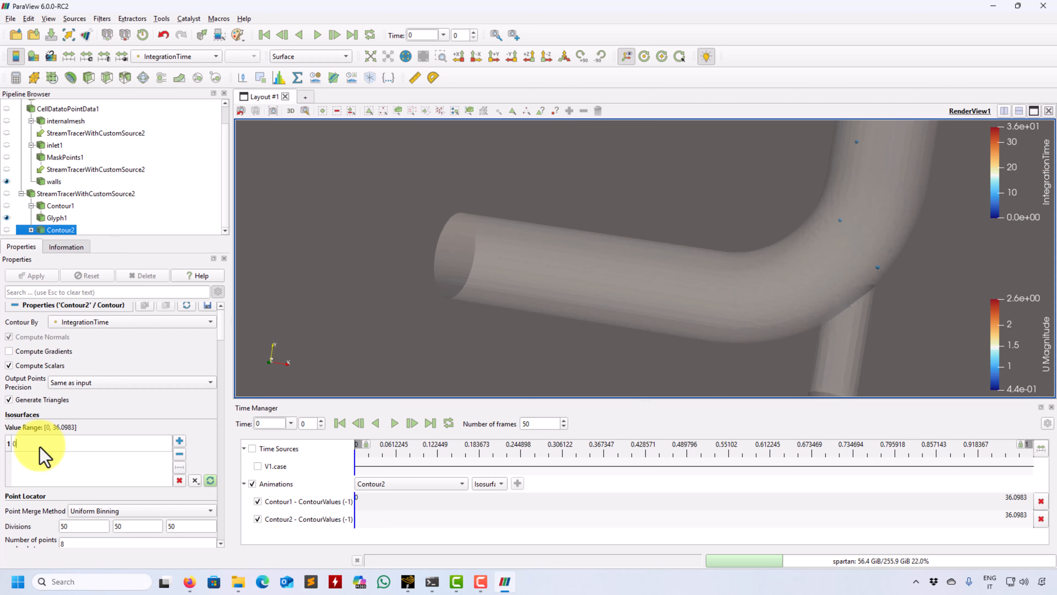
type("0")
key("Return")
left_click(31, 275)
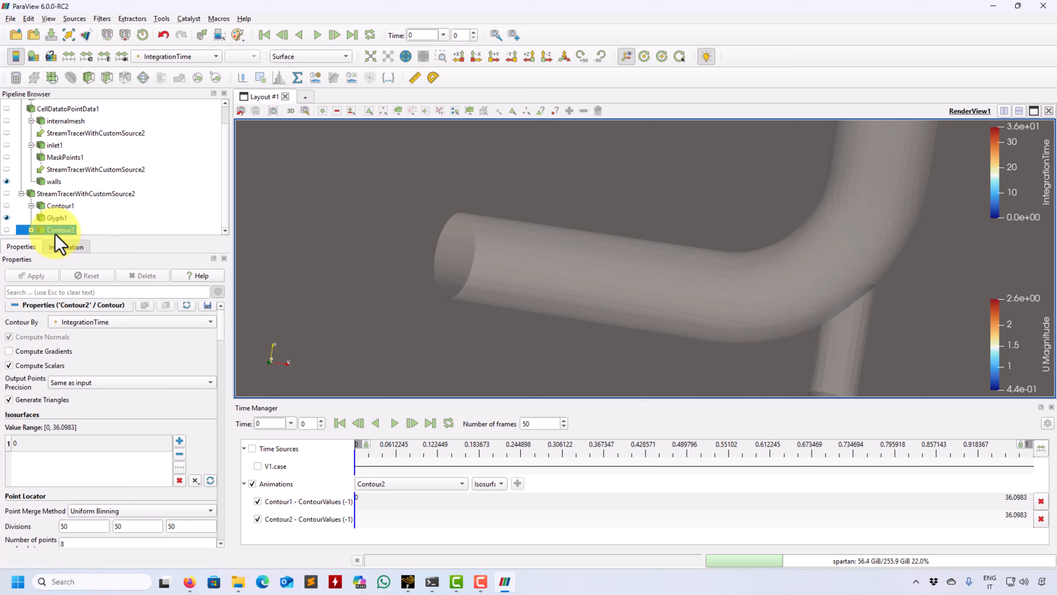
Play the animation with Contour1 selected, and inspect the arrows and spheres in the pipe at time 0.102041
double_click(55, 206)
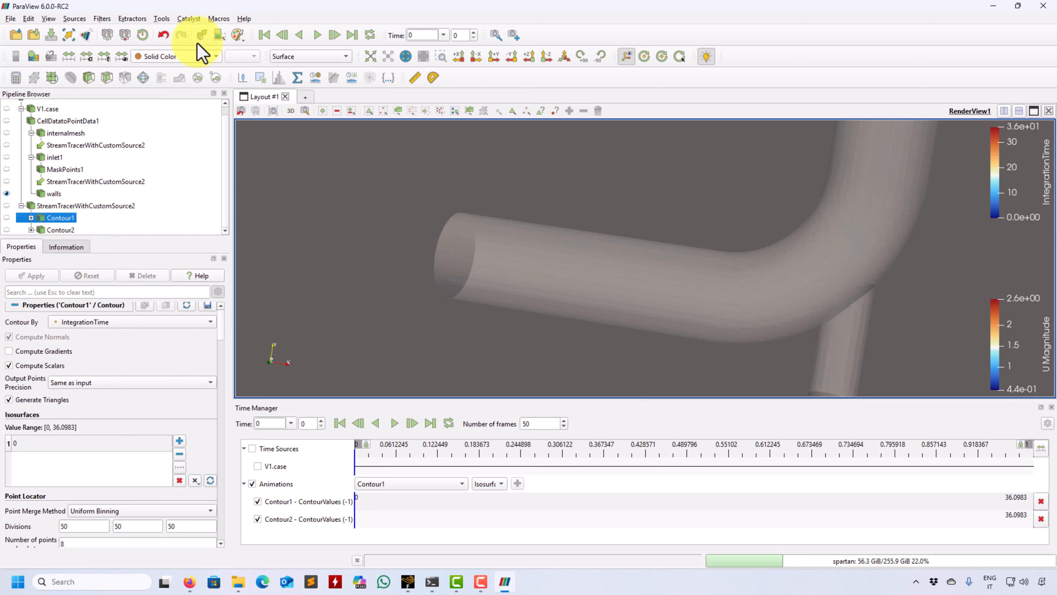
left_click(314, 37)
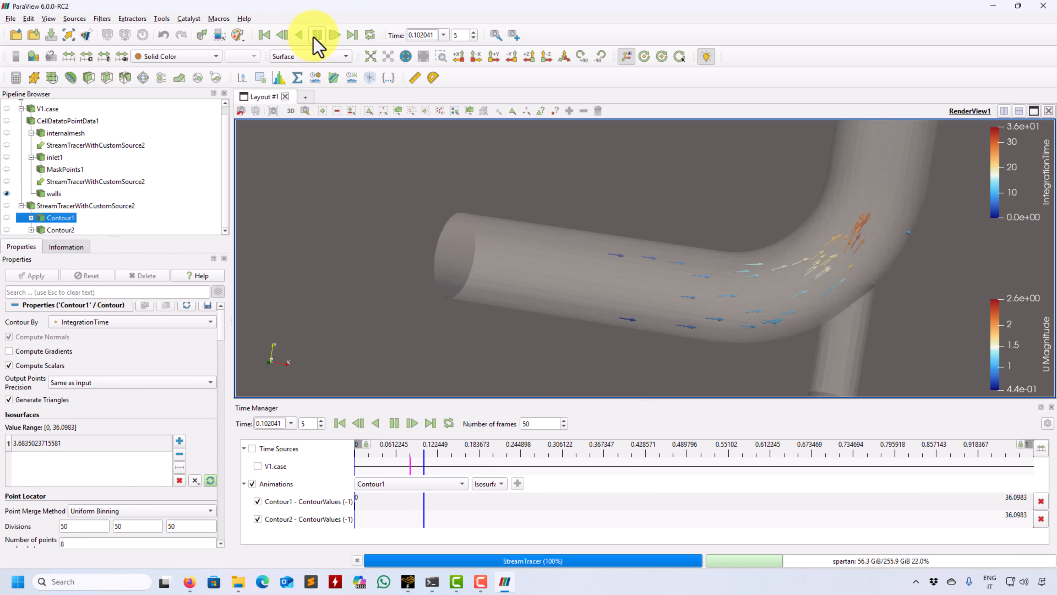
left_click_drag(469, 273, 538, 336)
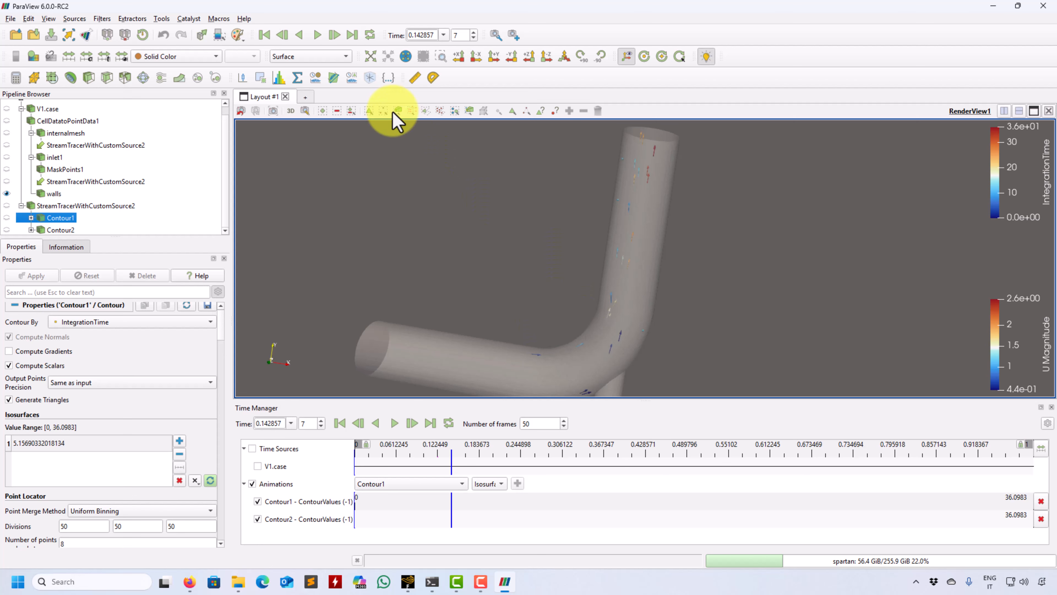
left_click(444, 36)
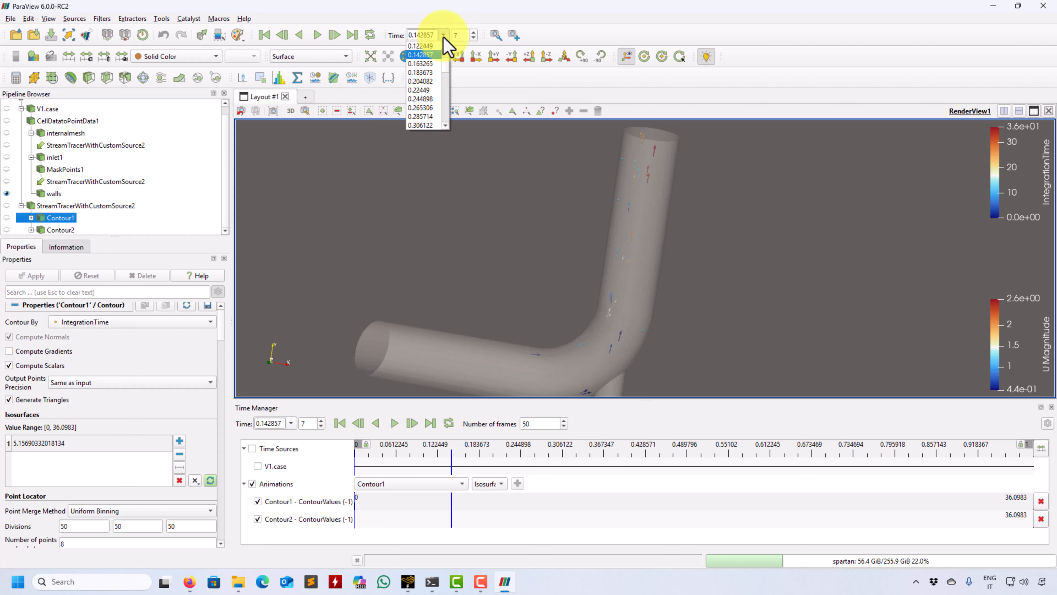
scroll(446, 54, "up", 2)
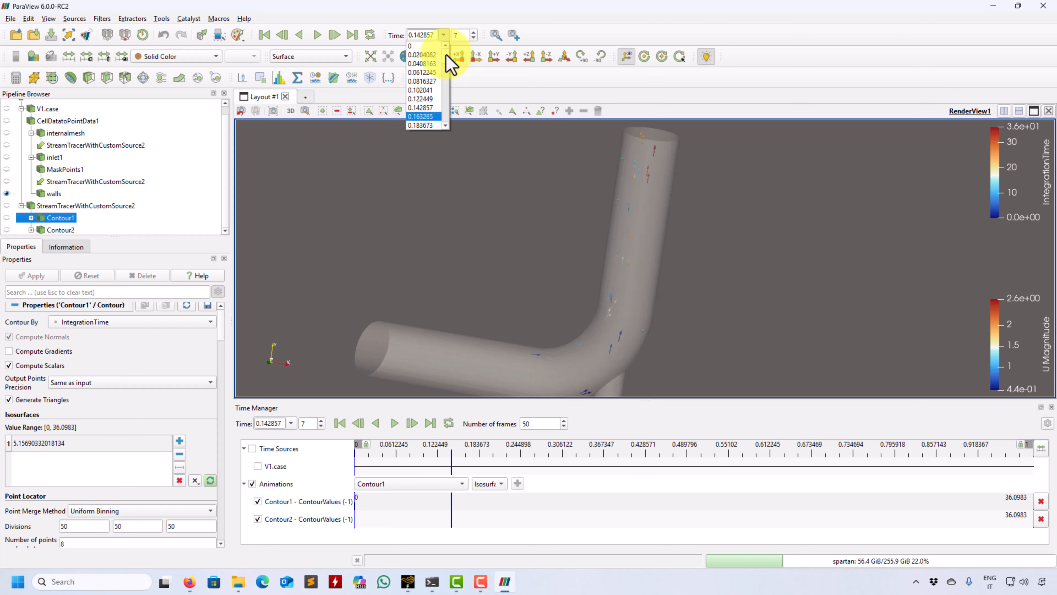
left_click(425, 90)
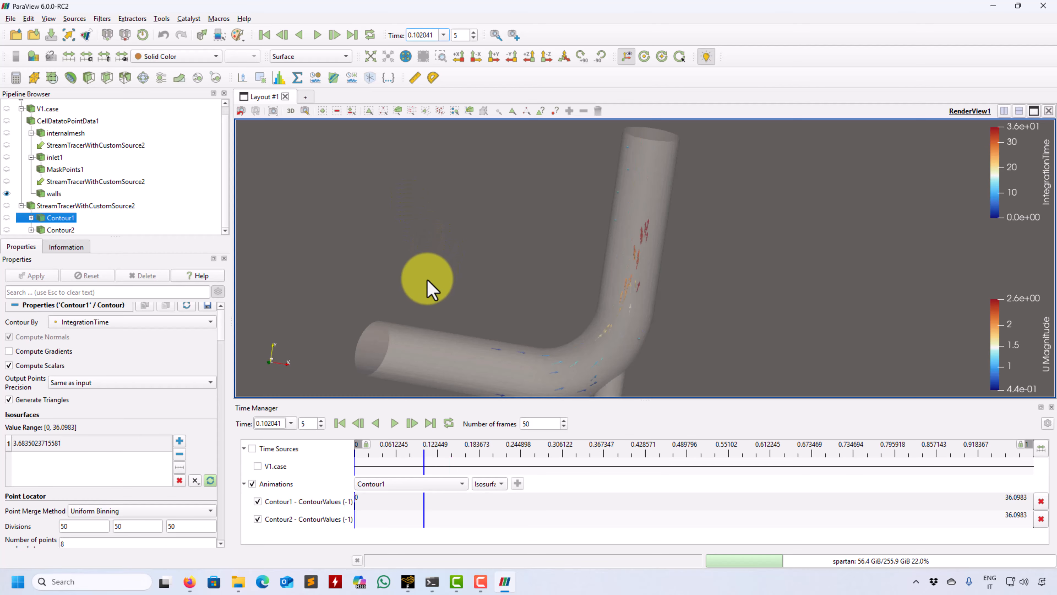
left_click_drag(444, 243, 457, 348)
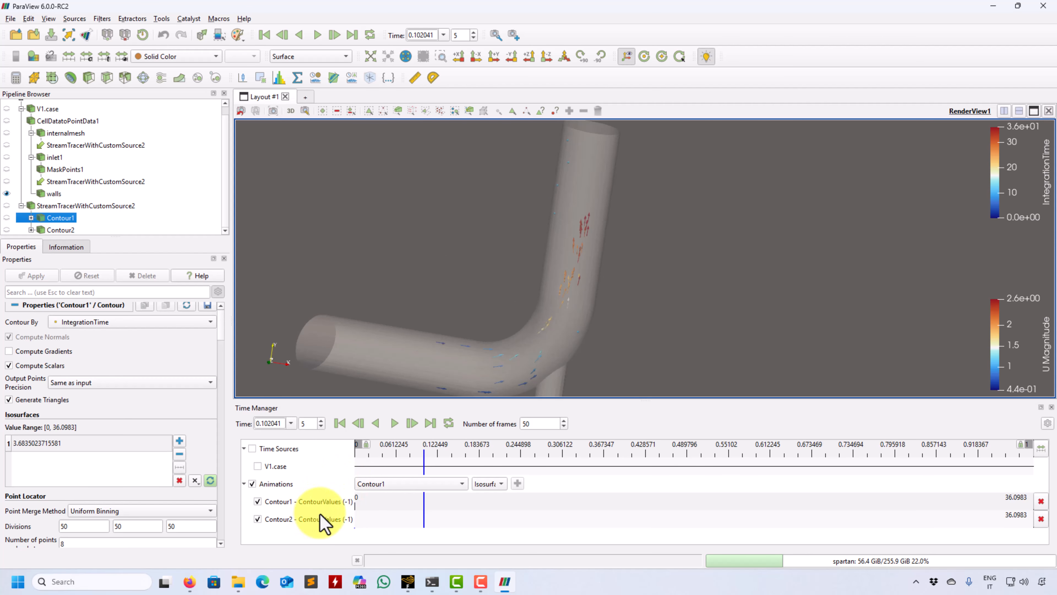
Set the time of the first Contour2 keyframe to -0.05 and apply the change
double_click(313, 525)
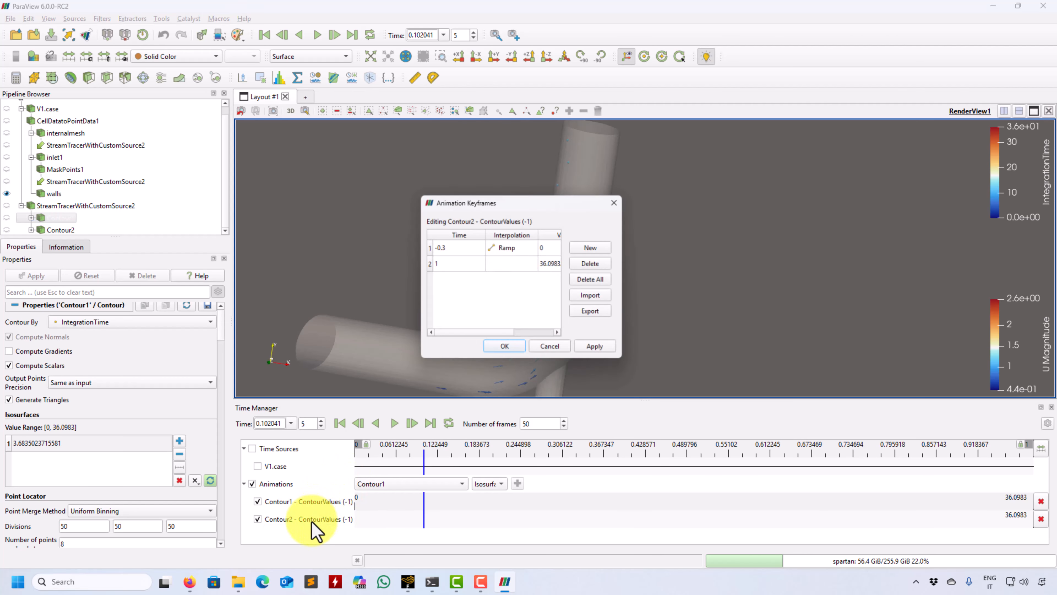
double_click(445, 247)
type("-0.")
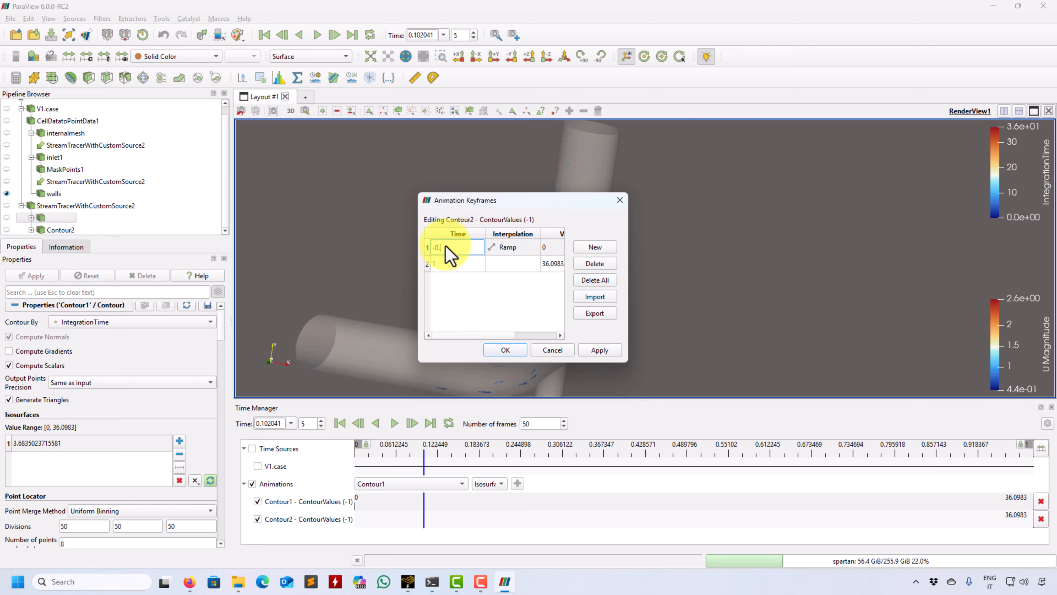
type("05")
left_click(599, 350)
left_click(505, 350)
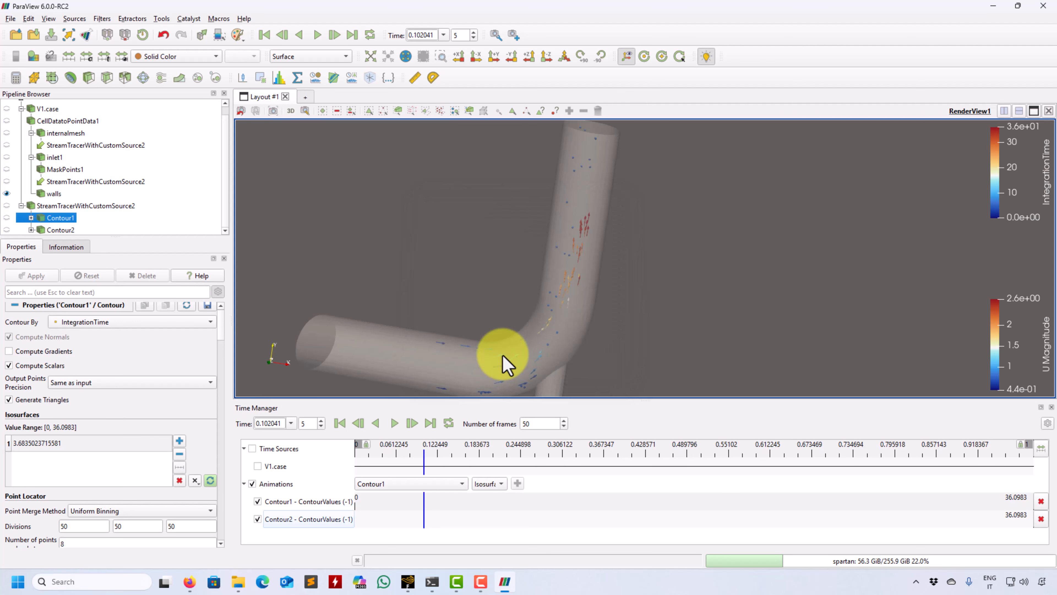
Go to time 0.0204082 and briefly hide the Glyph1 arrows to compare them with the spheres
mouse_move(502, 360)
left_mouse_down()
mouse_move(528, 307)
mouse_move(498, 362)
left_mouse_up()
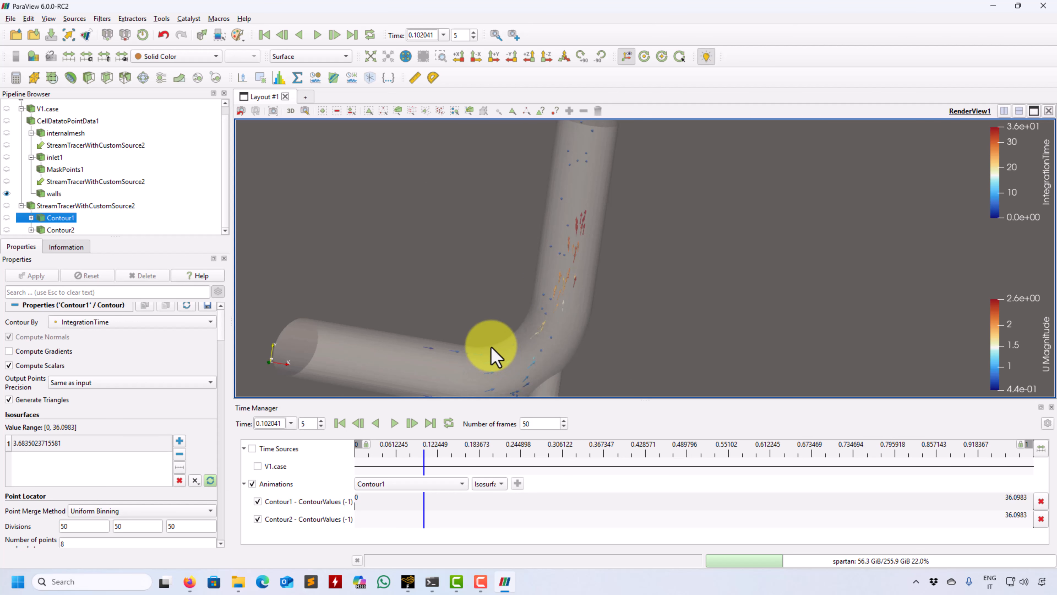
left_click(443, 35)
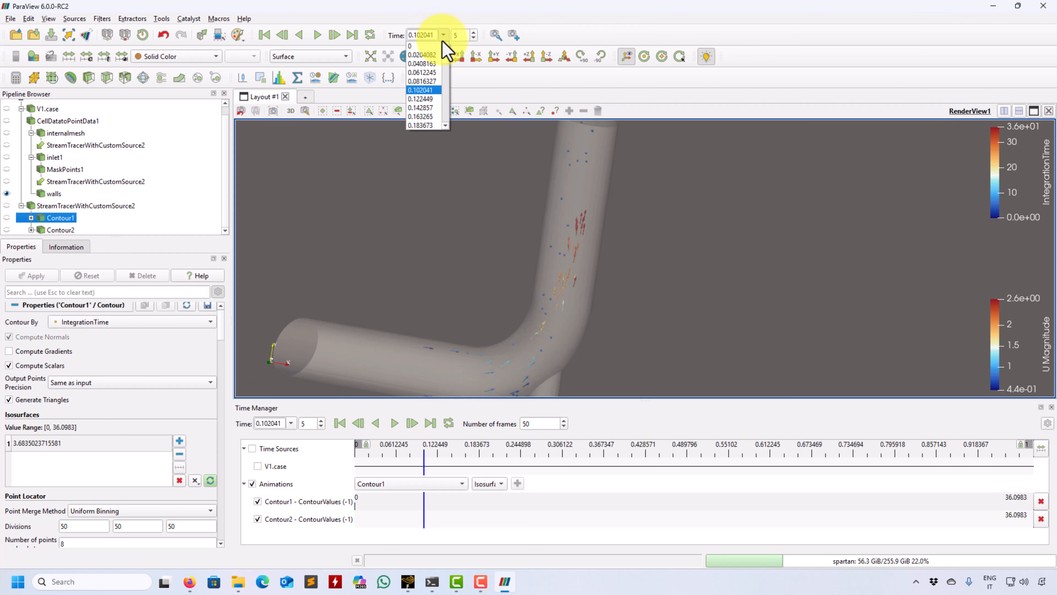
left_click(427, 54)
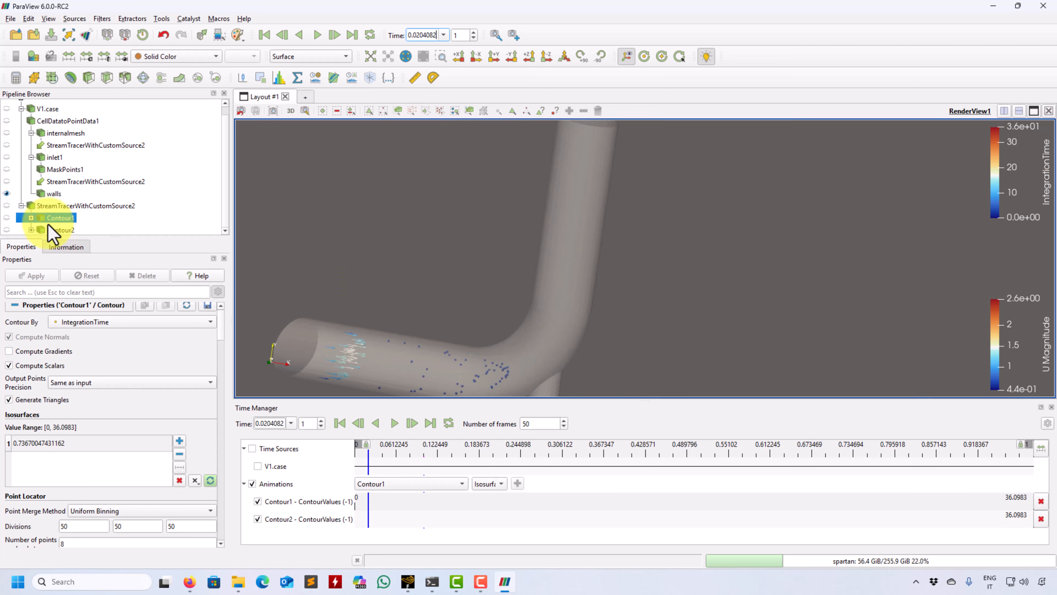
left_click(32, 218)
scroll(67, 215, "down", 1)
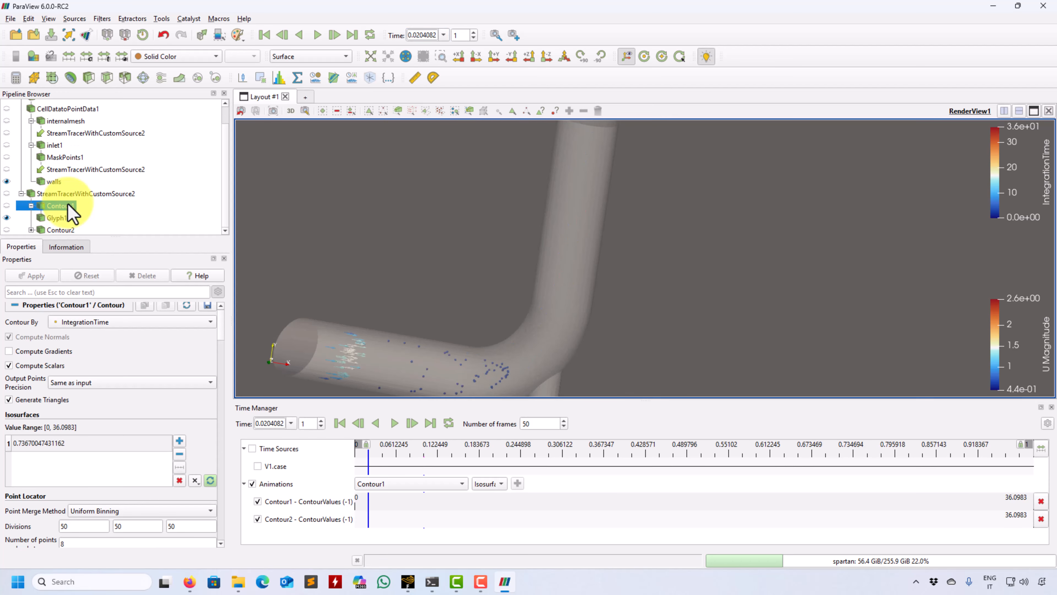
left_click(7, 218)
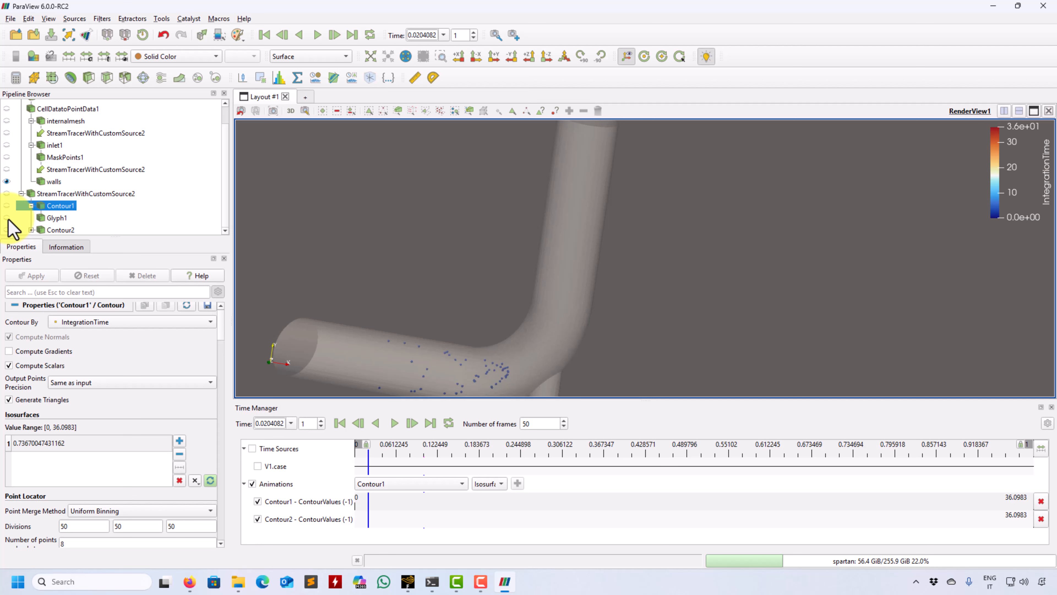
left_click(17, 218)
left_click(7, 218)
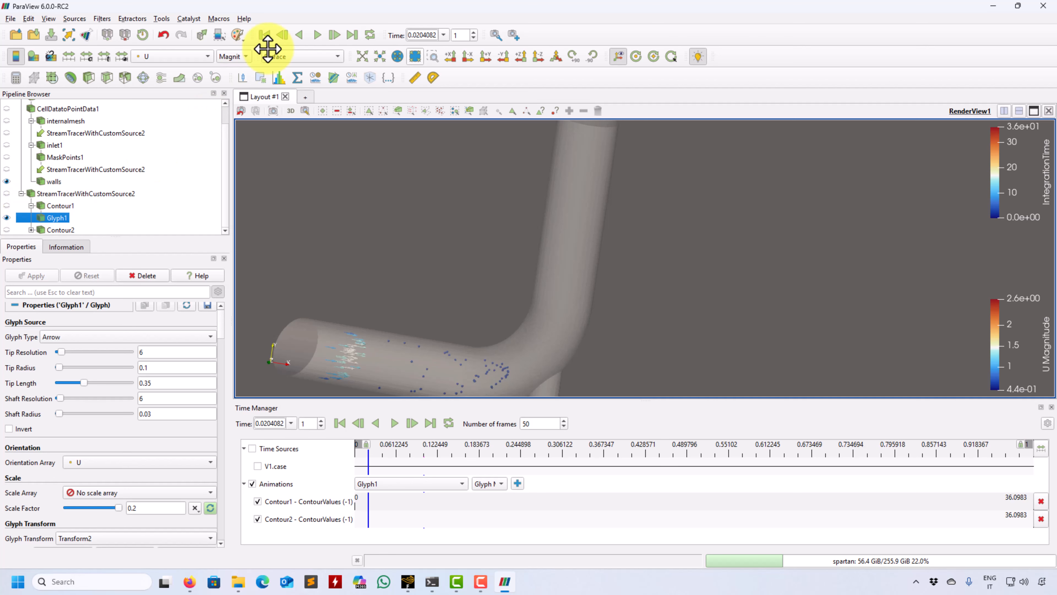
Play the animation of the offset spheres and arrows, and return it to the first frame
left_click(317, 35)
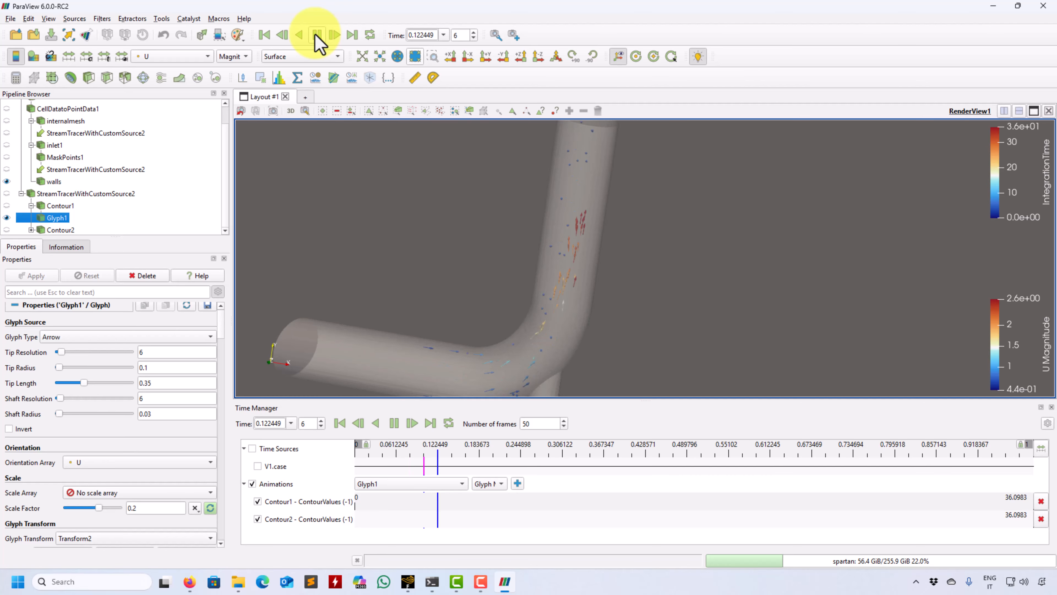
left_click(316, 36)
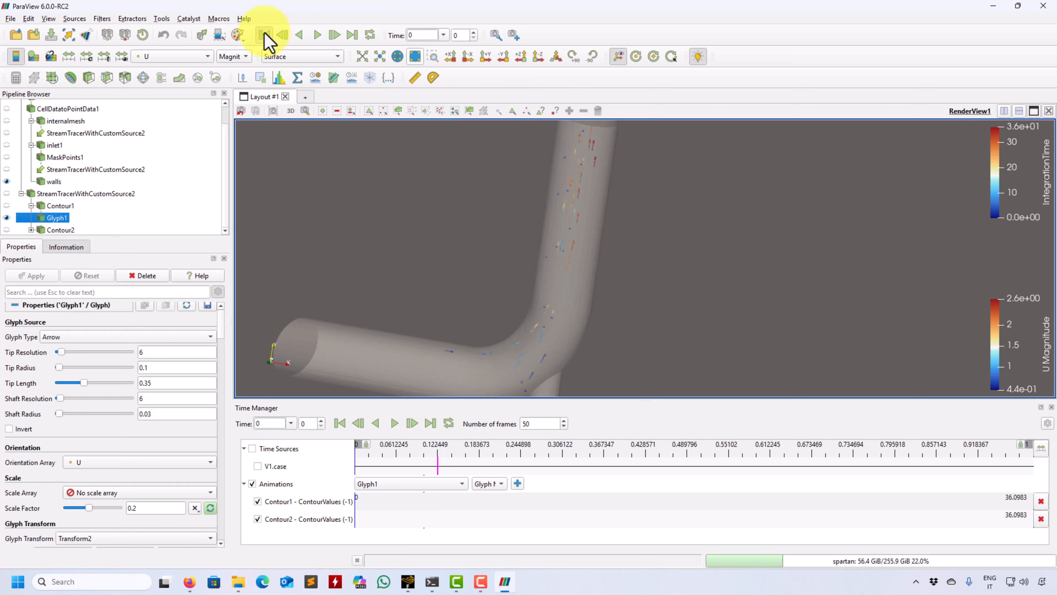
Set the time of the first Contour2 keyframe to 0.05 and play part of the animation to check the offset
double_click(313, 521)
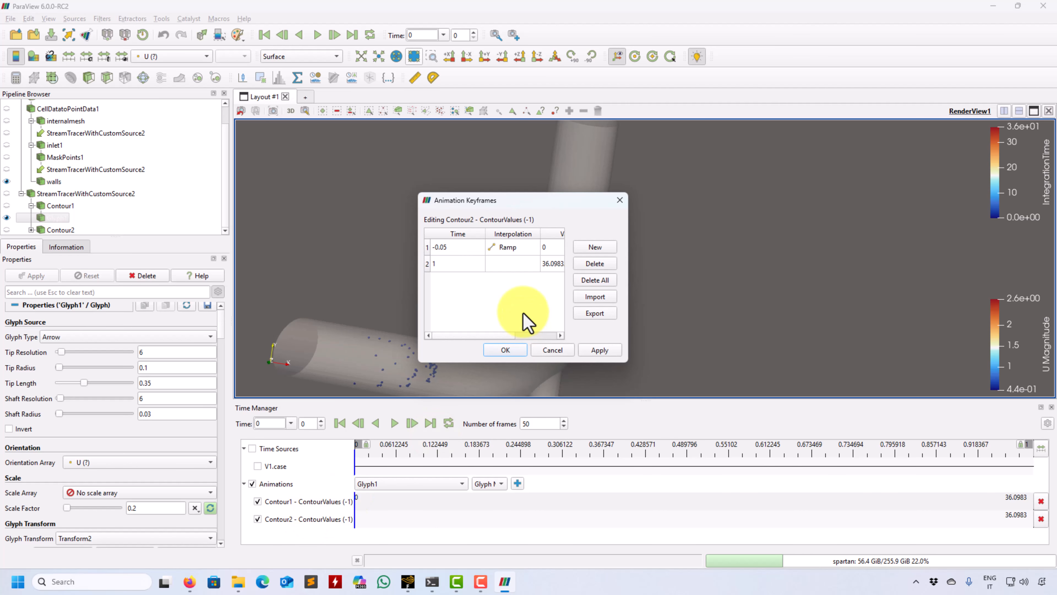
mouse_move(491, 337)
left_mouse_down()
mouse_move(564, 345)
mouse_move(473, 336)
left_mouse_up()
double_click(448, 250)
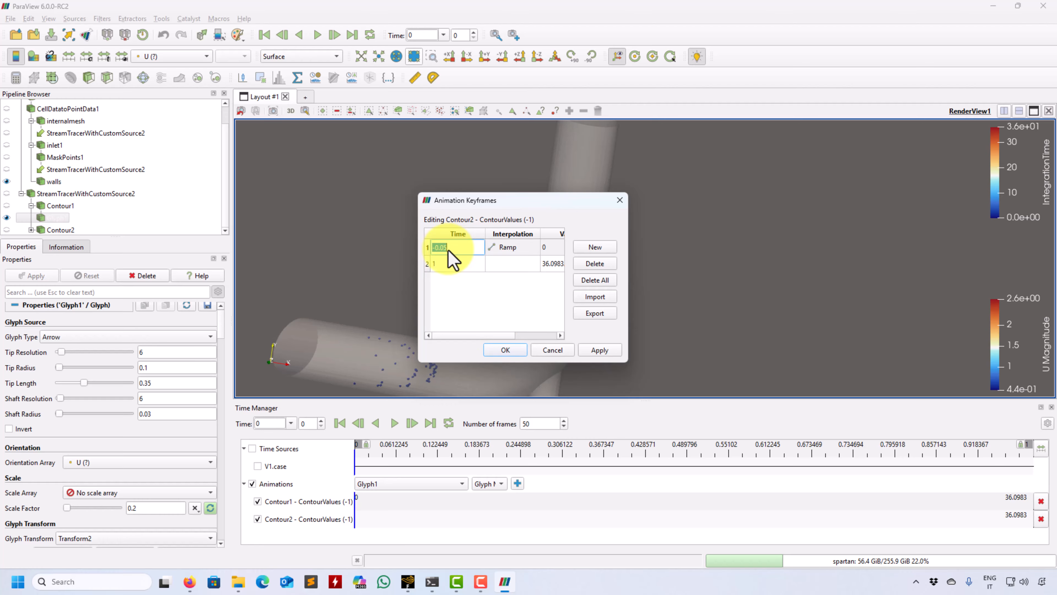
type("0.05")
key("Return")
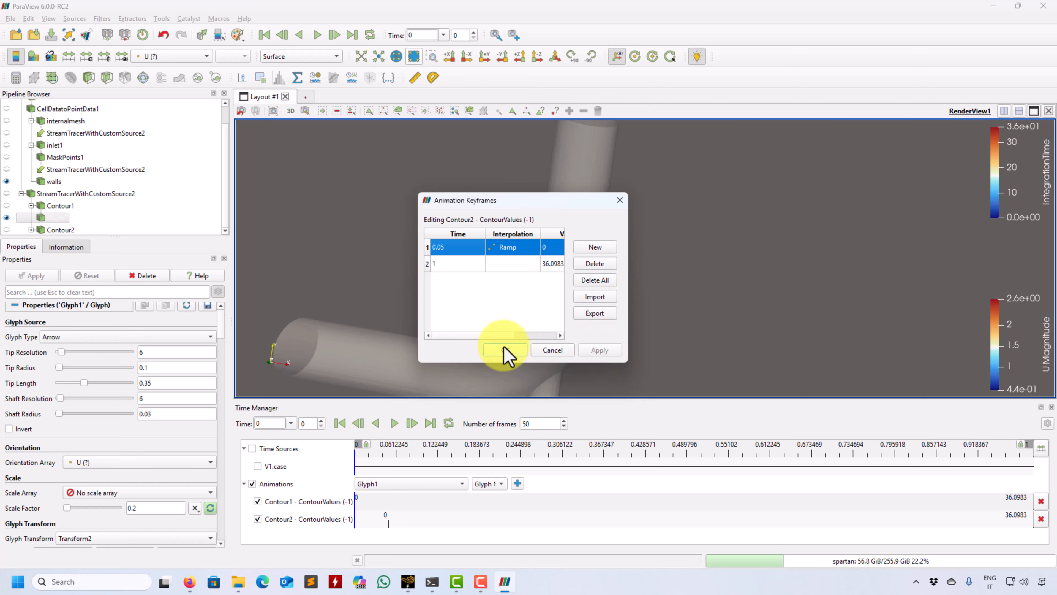
left_click(503, 350)
left_click(317, 37)
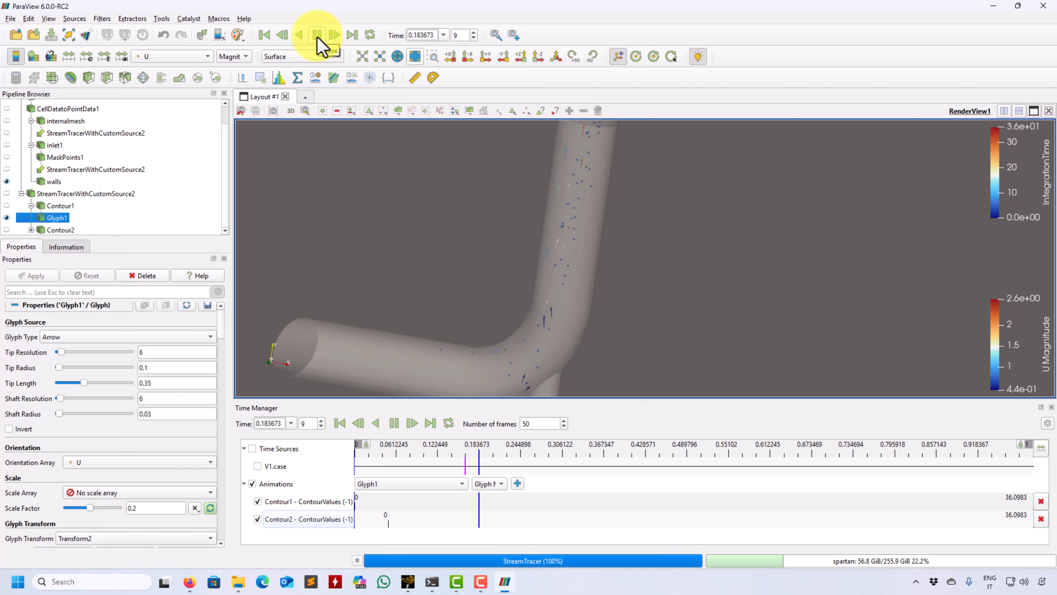
left_click(317, 37)
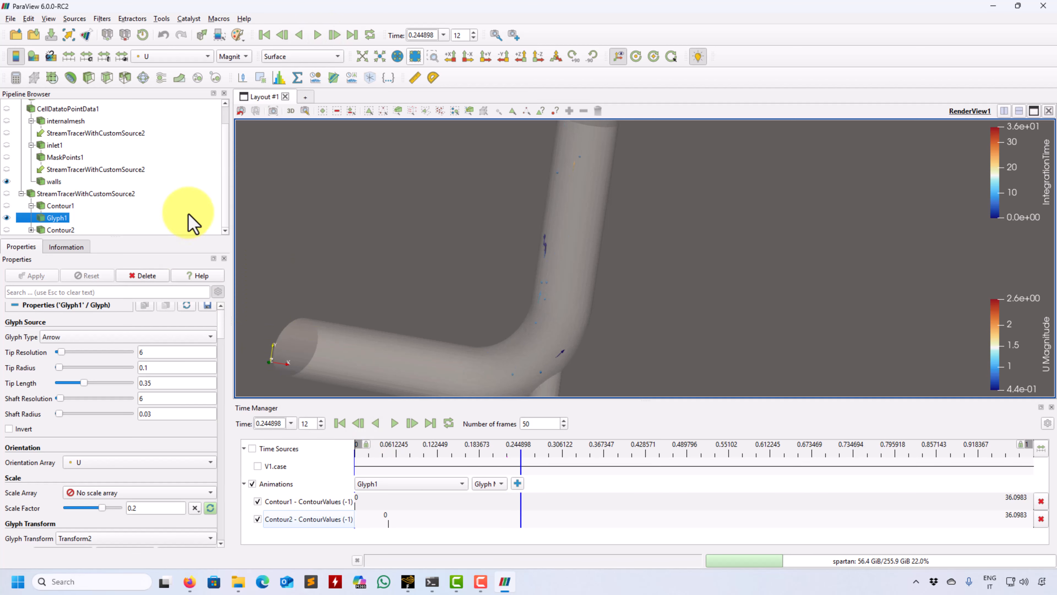
Set the time of the first Contour2 keyframe to 0.1 and return the animation to the first frame
double_click(300, 525)
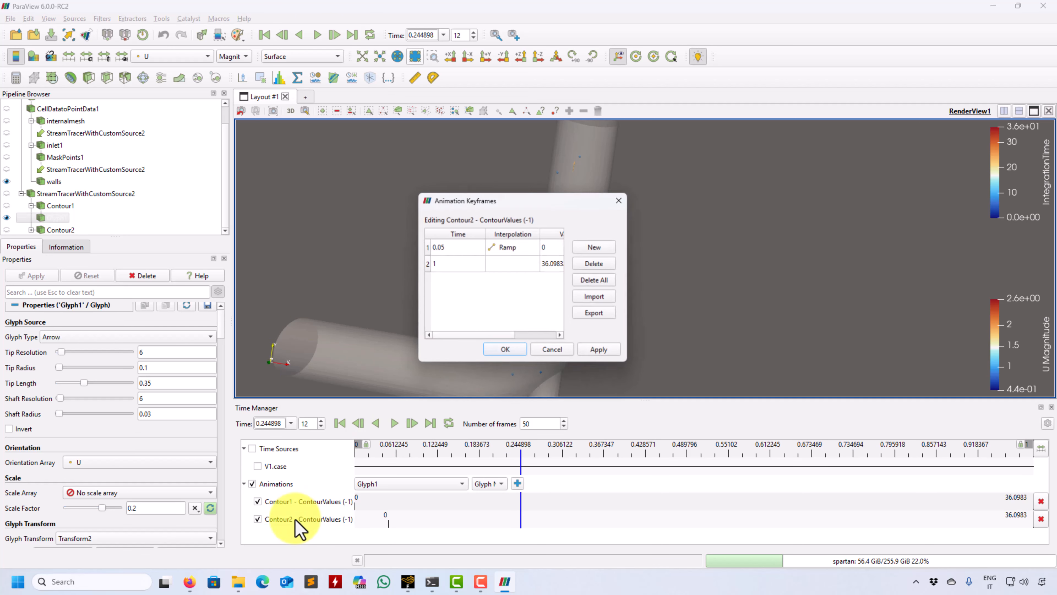
left_click(439, 264)
left_click(445, 263)
double_click(447, 248)
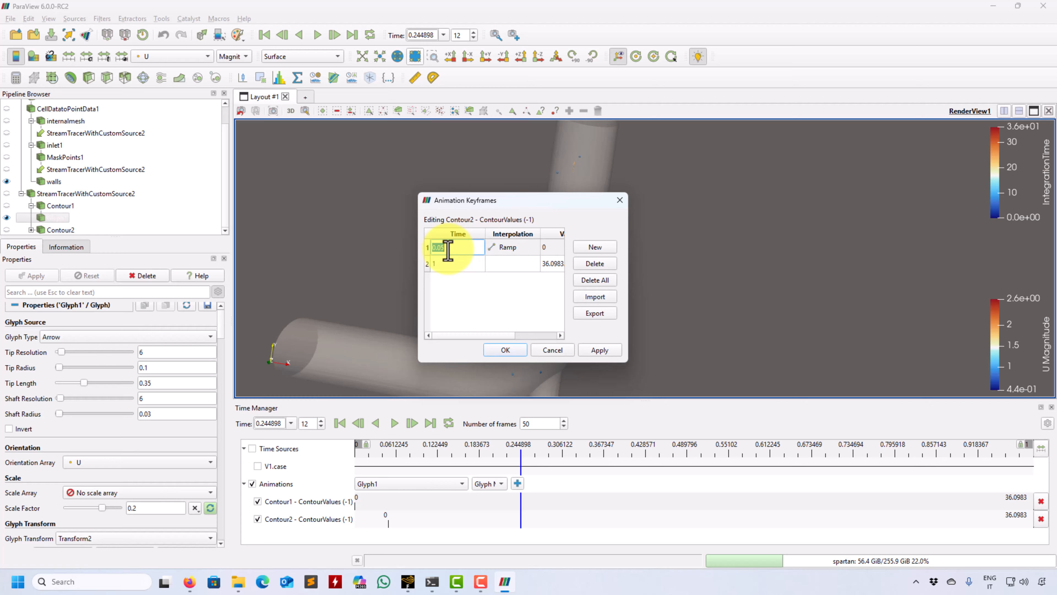
key("BackSpace")
type("1")
key("Return")
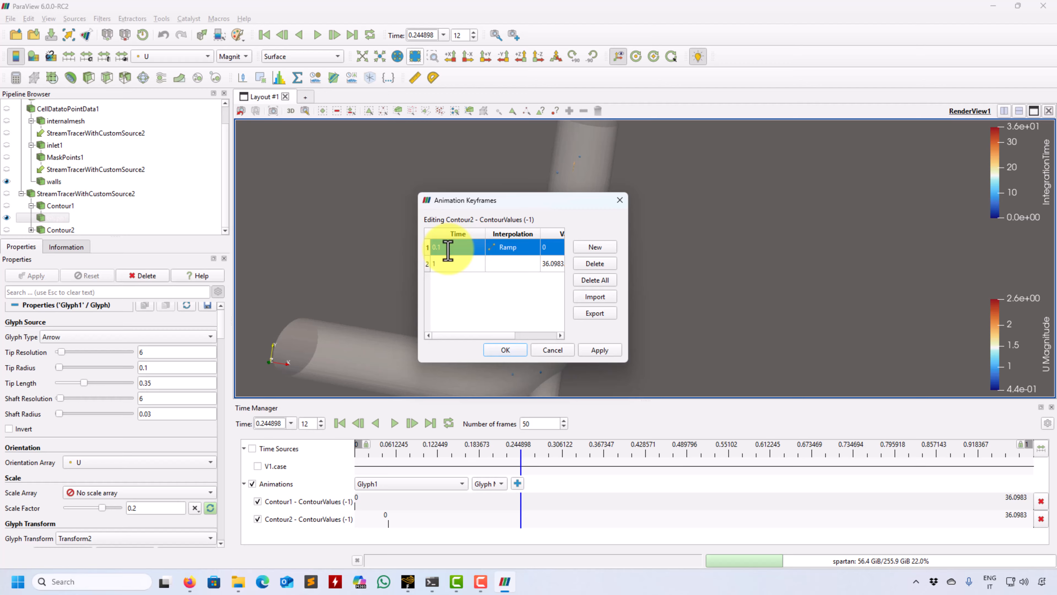
left_click(497, 350)
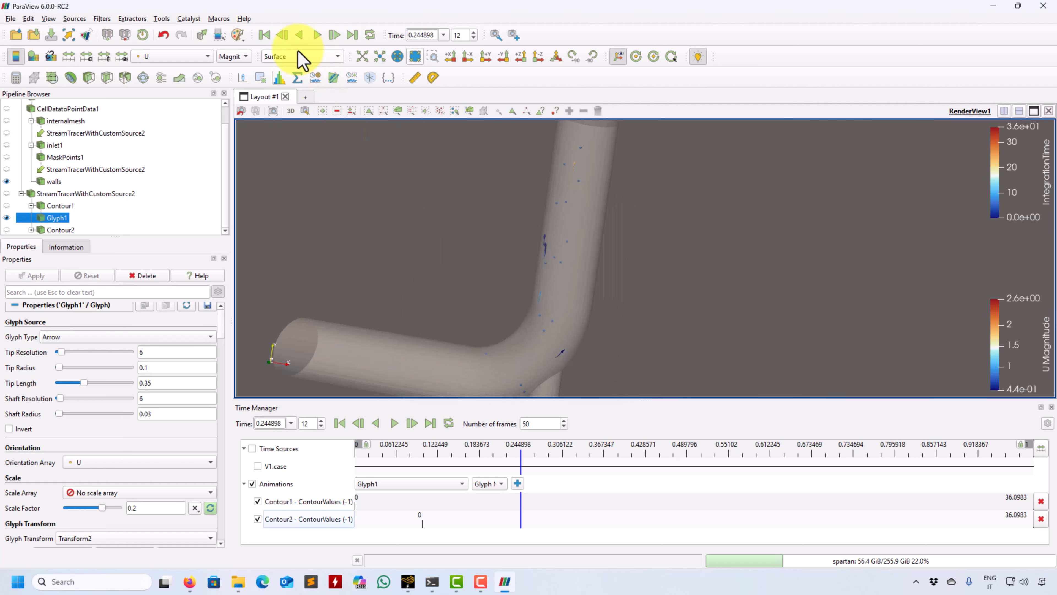
left_click(263, 35)
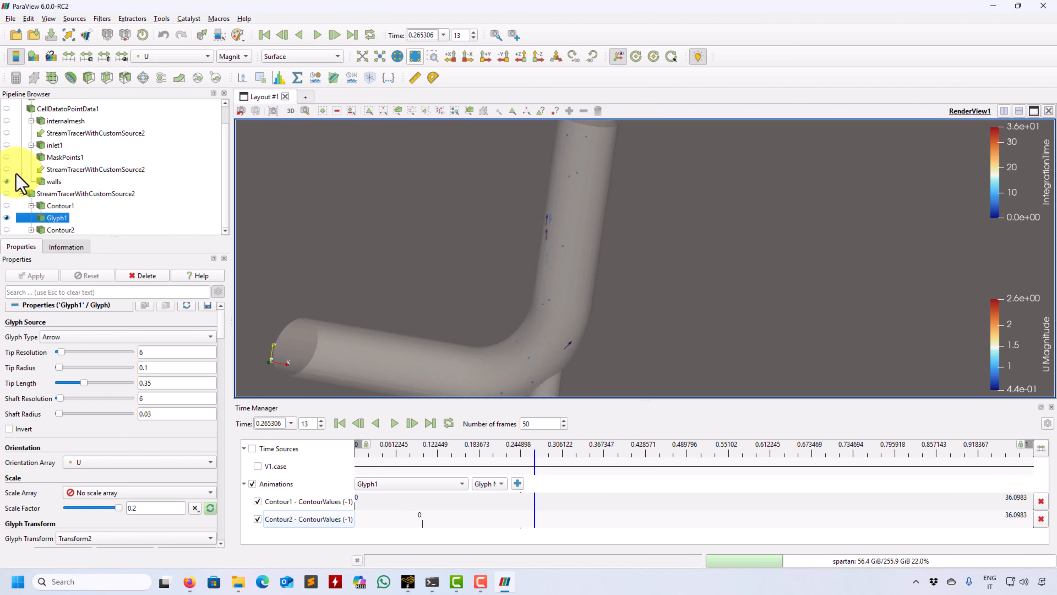
Show the StreamTracerWithCustomSource2 streamlines, frame the whole pipe in the view, and return to the first frame
left_click(7, 194)
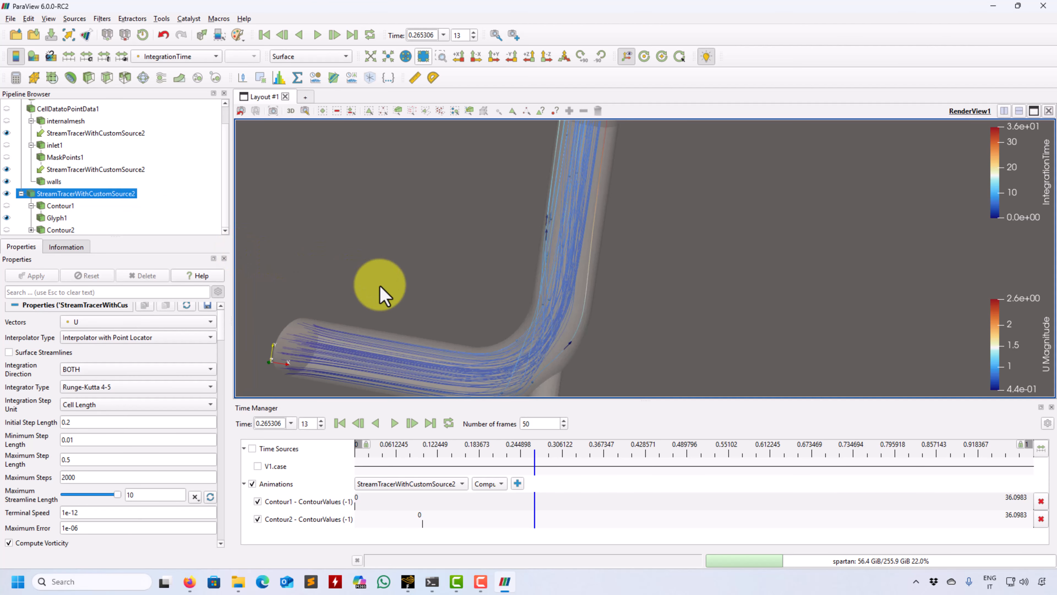
left_click_drag(380, 288, 462, 287)
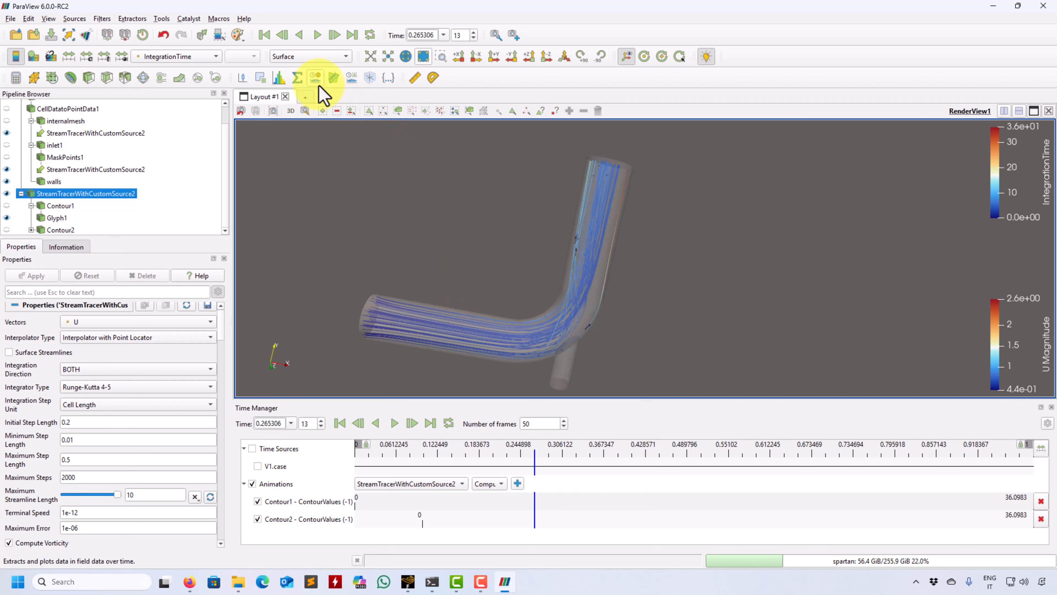
scroll(466, 277, "up", 4)
scroll(460, 288, "down", 4)
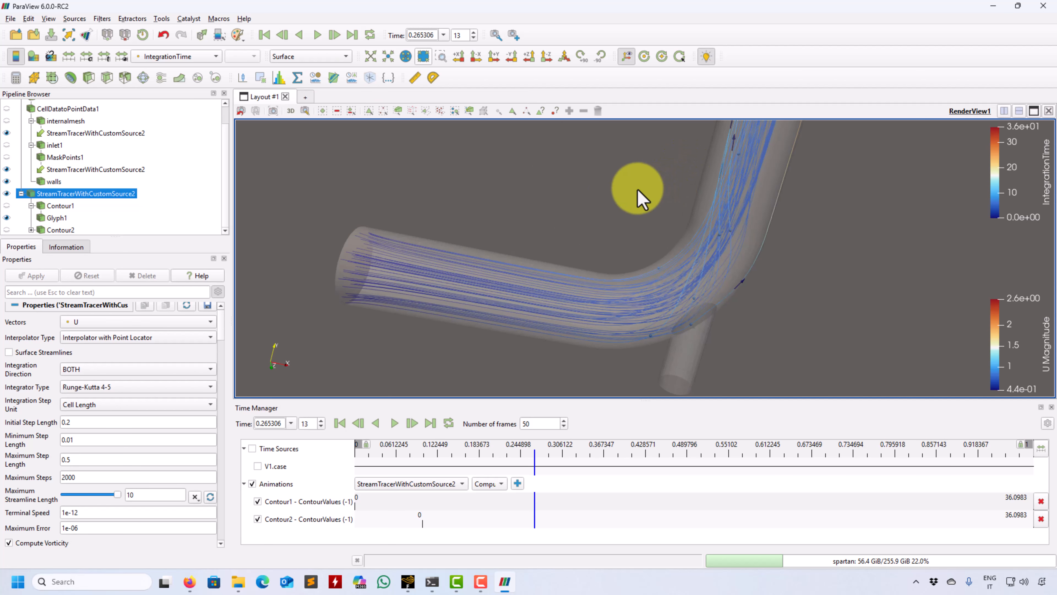
left_click_drag(638, 189, 596, 268)
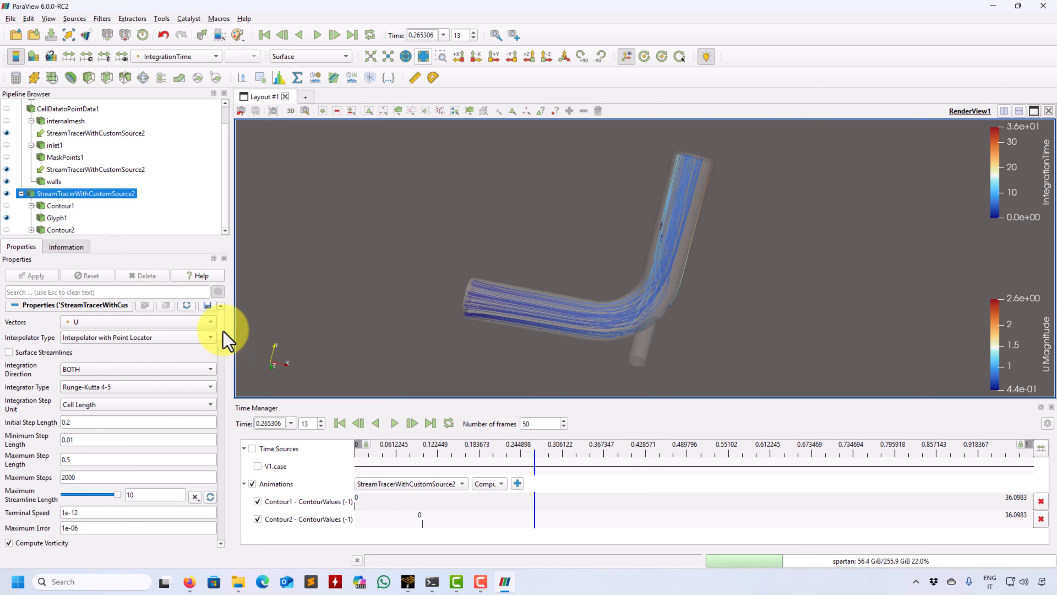
left_click(266, 36)
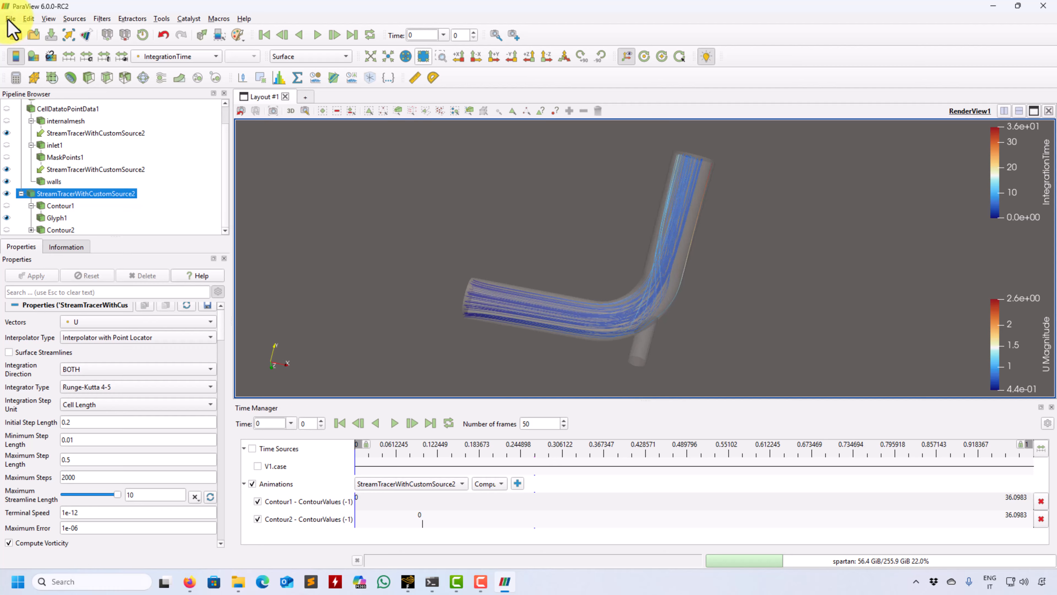
Add an Annotate Time Filter to the streamlines, and check the time label at the last and first frames
left_click(101, 19)
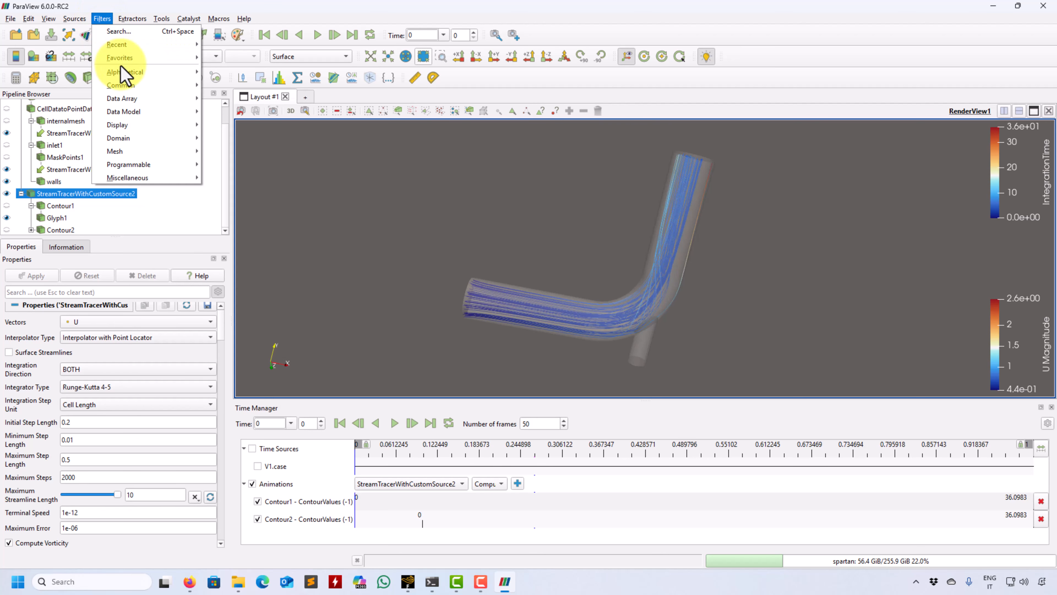
mouse_move(121, 71)
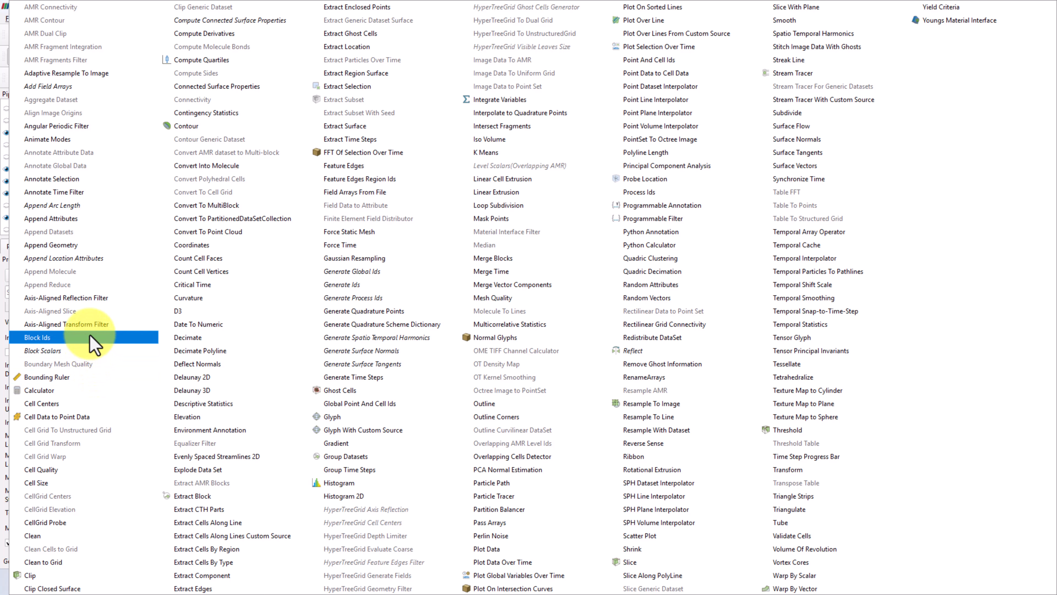
left_click(78, 192)
left_click(24, 277)
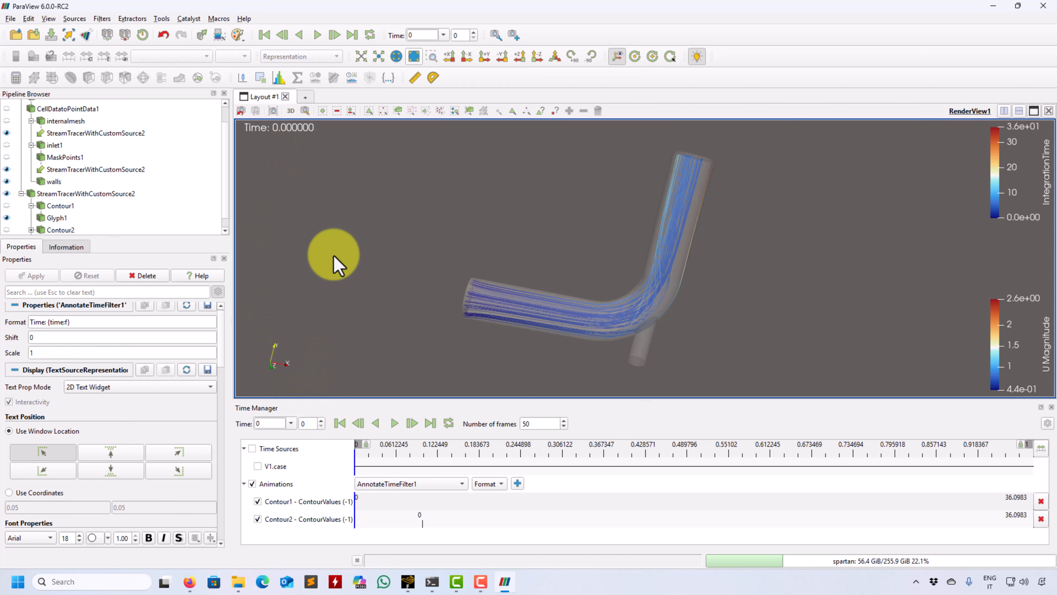
left_click(353, 36)
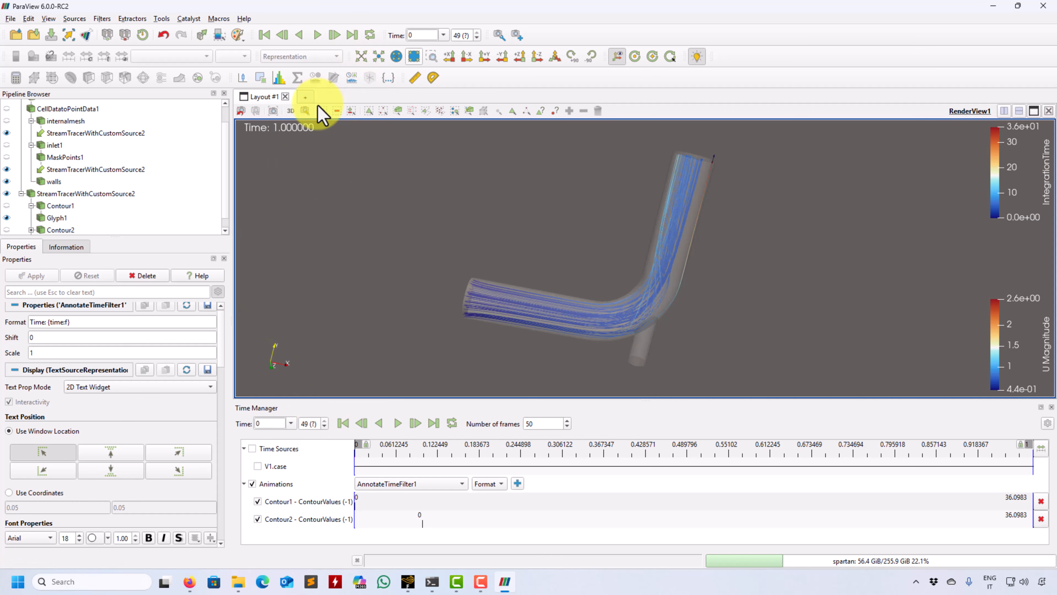
left_click(268, 38)
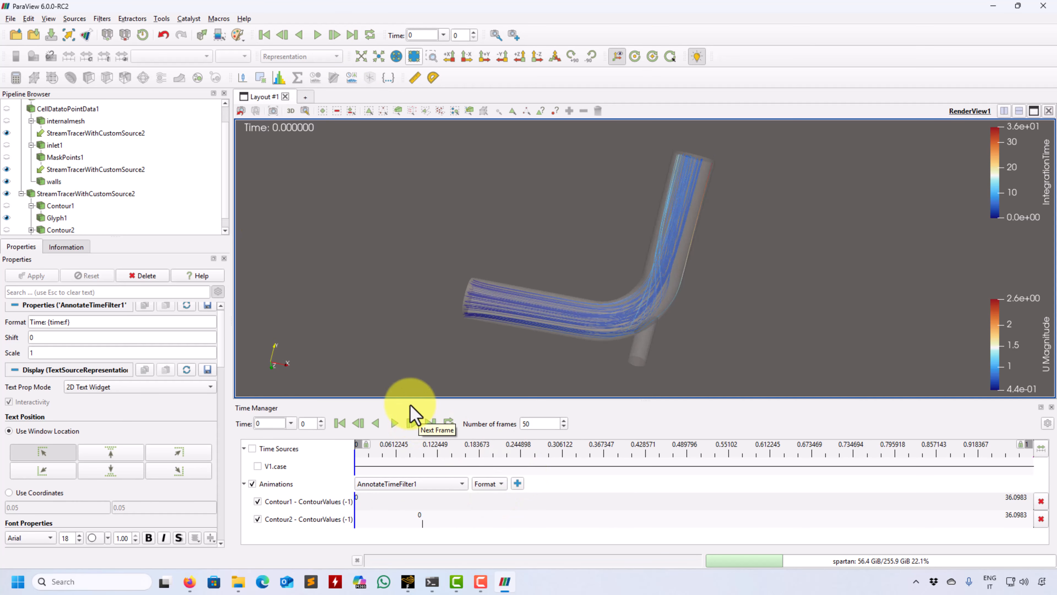
Start saving the animation as an MP4 file named zzz in the openfoam folder
left_click(11, 18)
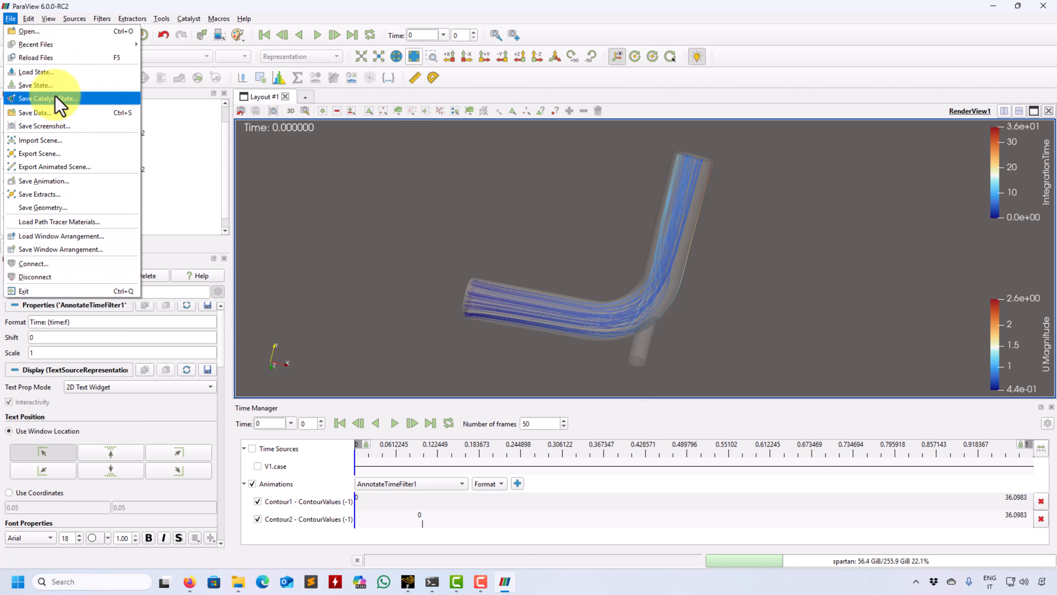
left_click(63, 181)
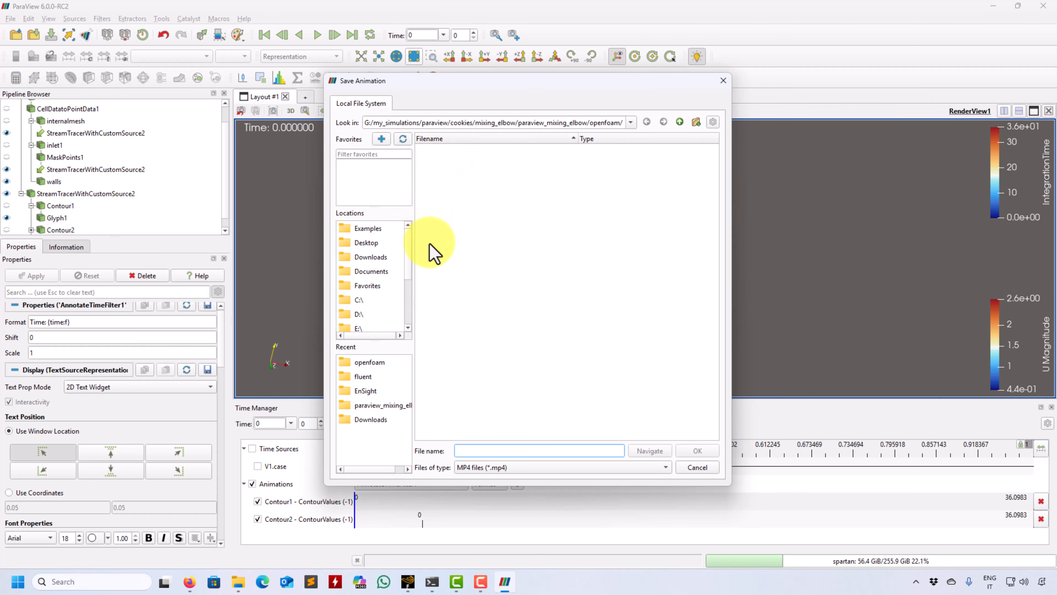
type("zz")
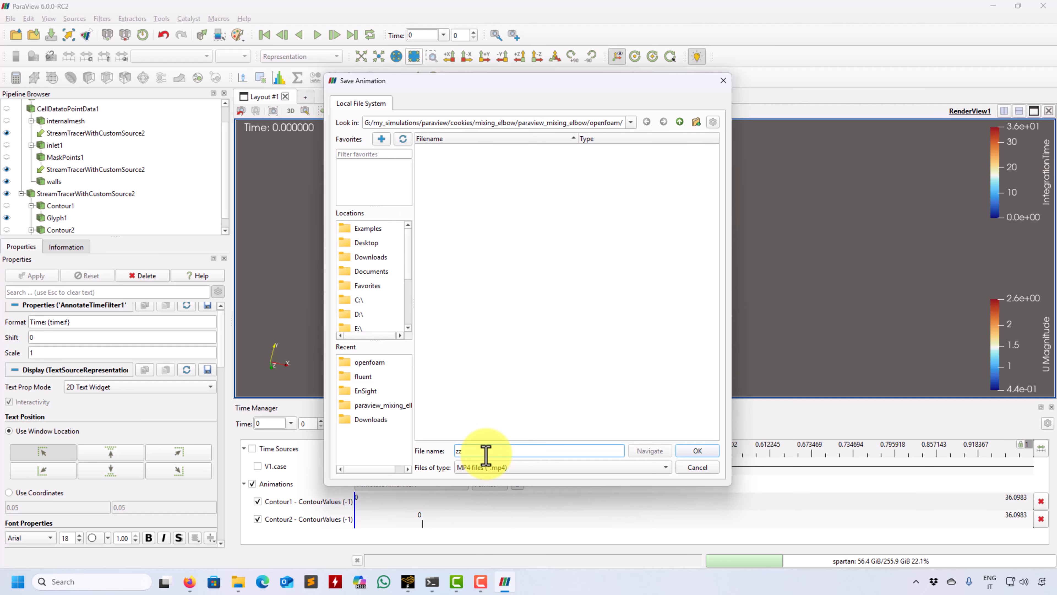
type("z")
left_click(697, 451)
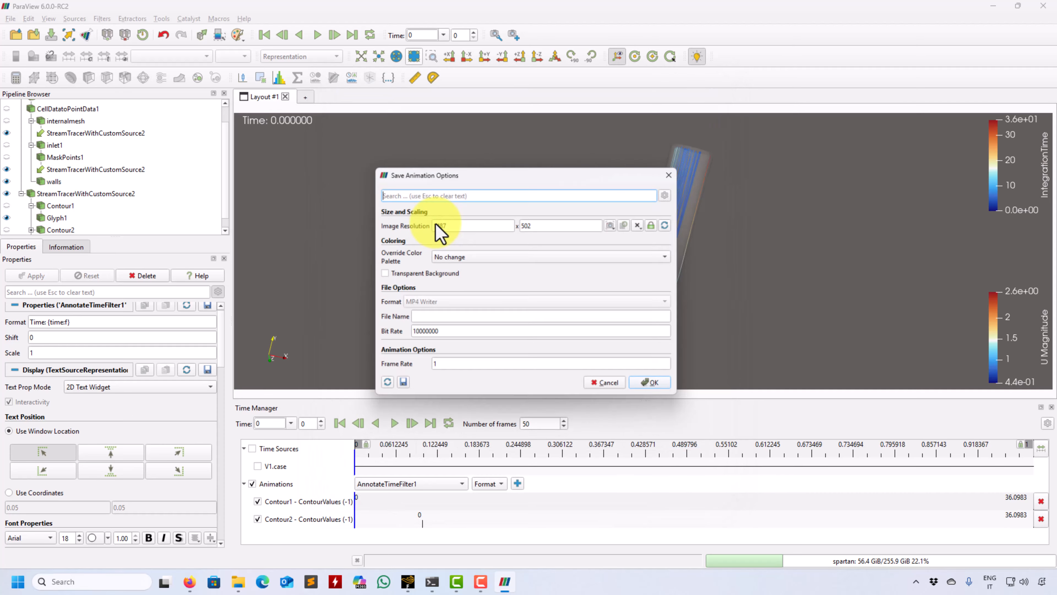
Export the animation at 1920 x 1080 resolution with a frame rate of 50
left_click(617, 225)
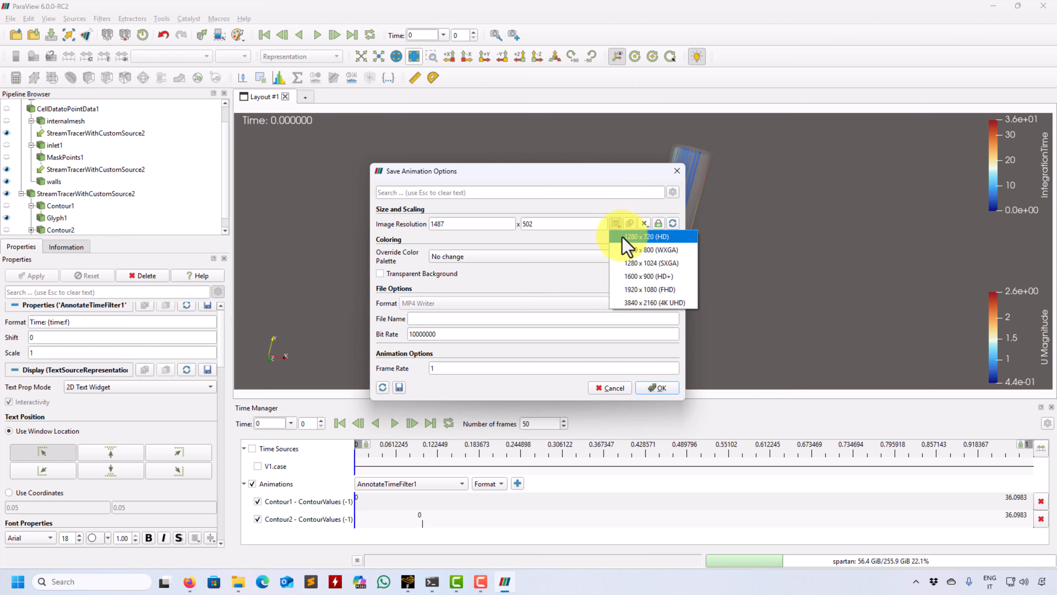
left_click(666, 292)
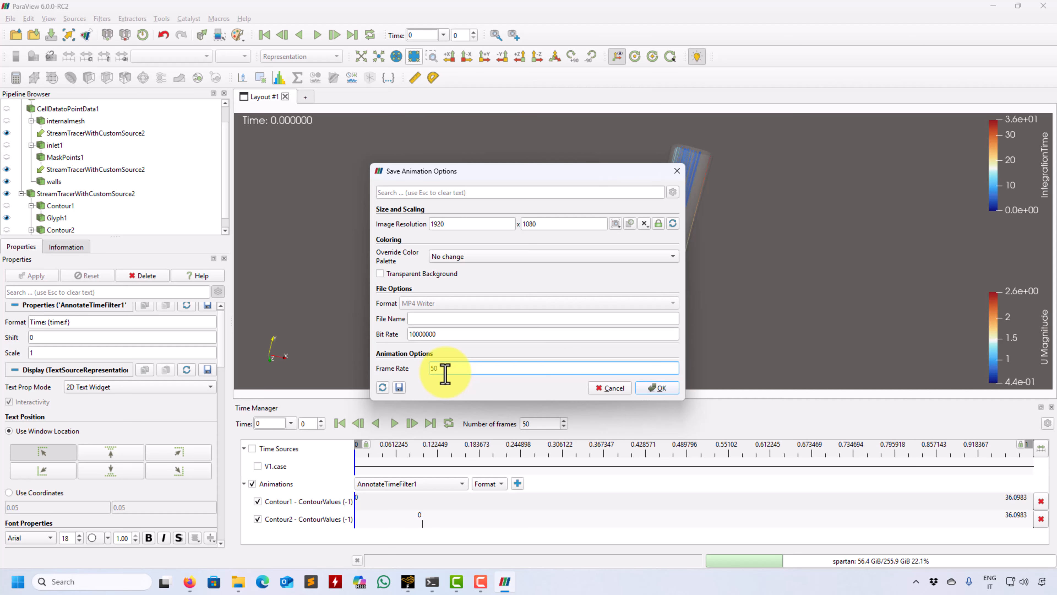
left_click(658, 389)
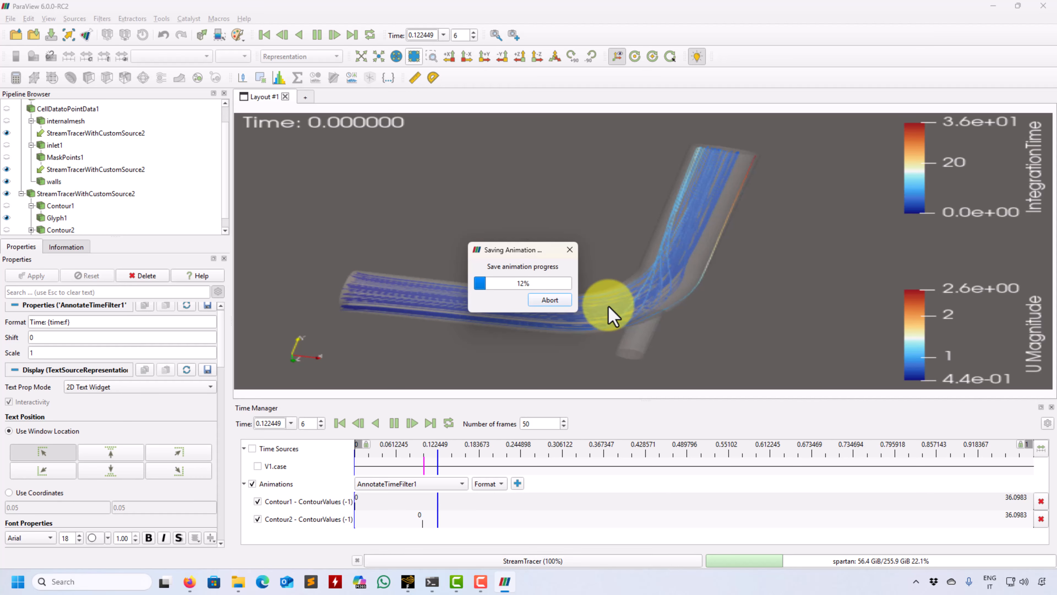
Switch to the openfoam folder in File Explorer, look for the exported video file, and minimise the window
left_click(244, 587)
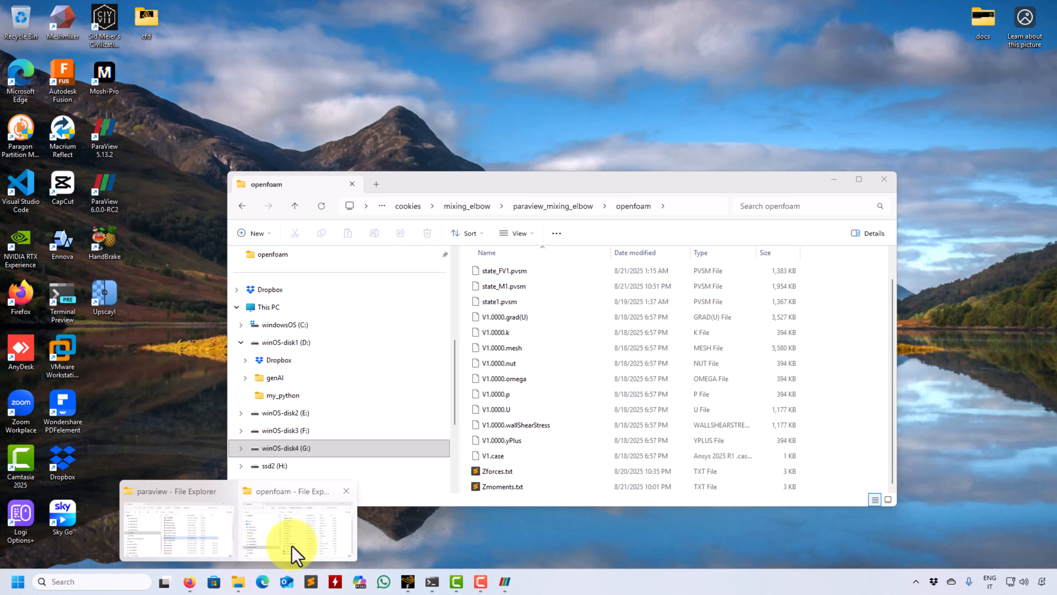
left_click(294, 554)
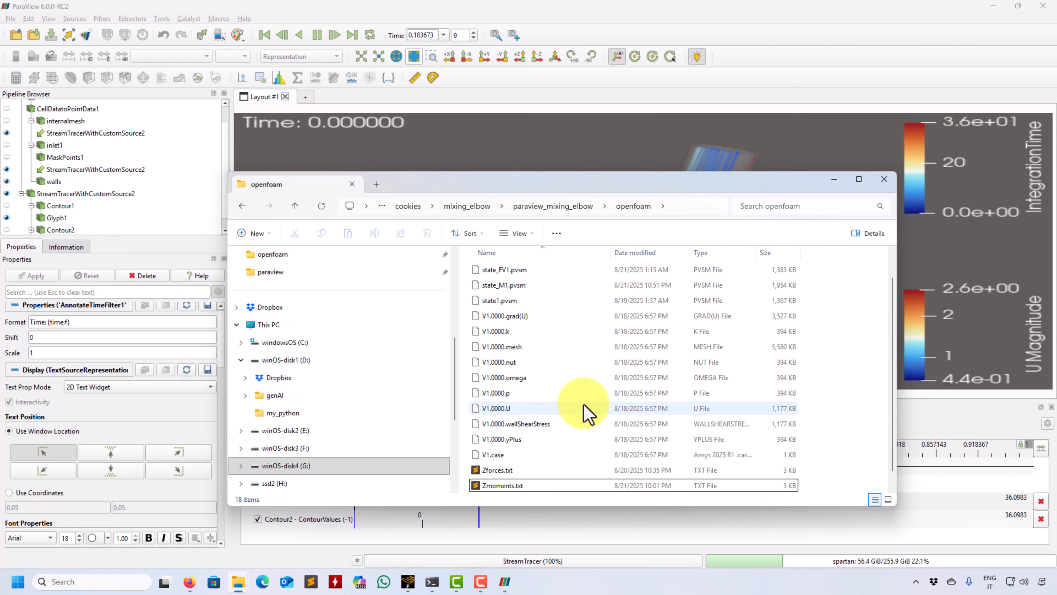
scroll(515, 401, "down", 1)
left_click(831, 182)
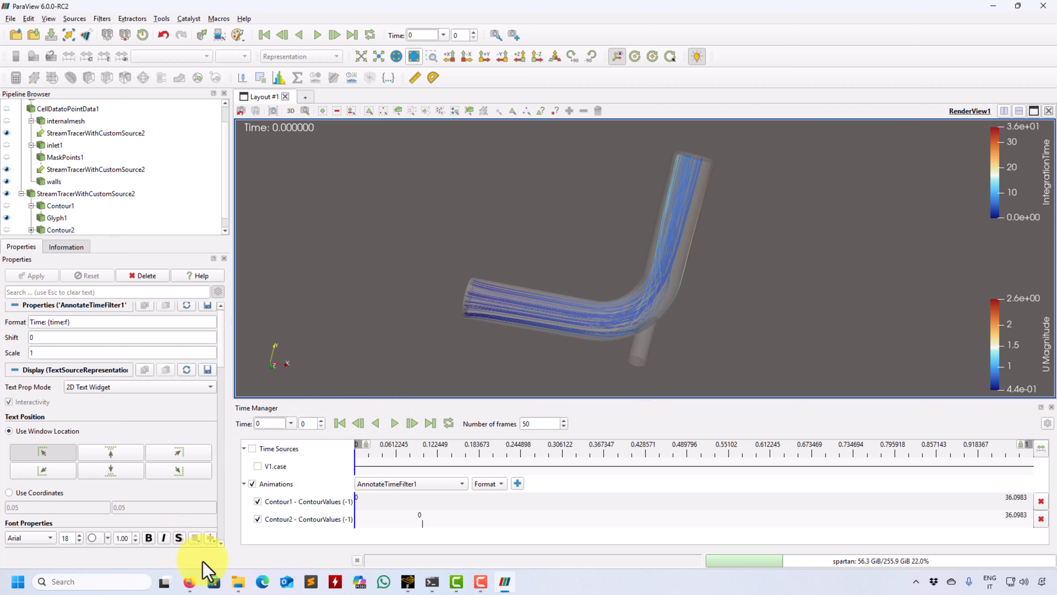
Open zzz.mp4 from the openfoam folder in Media Player, play and scrub through it, and return to ParaView
mouse_move(246, 588)
left_click(295, 546)
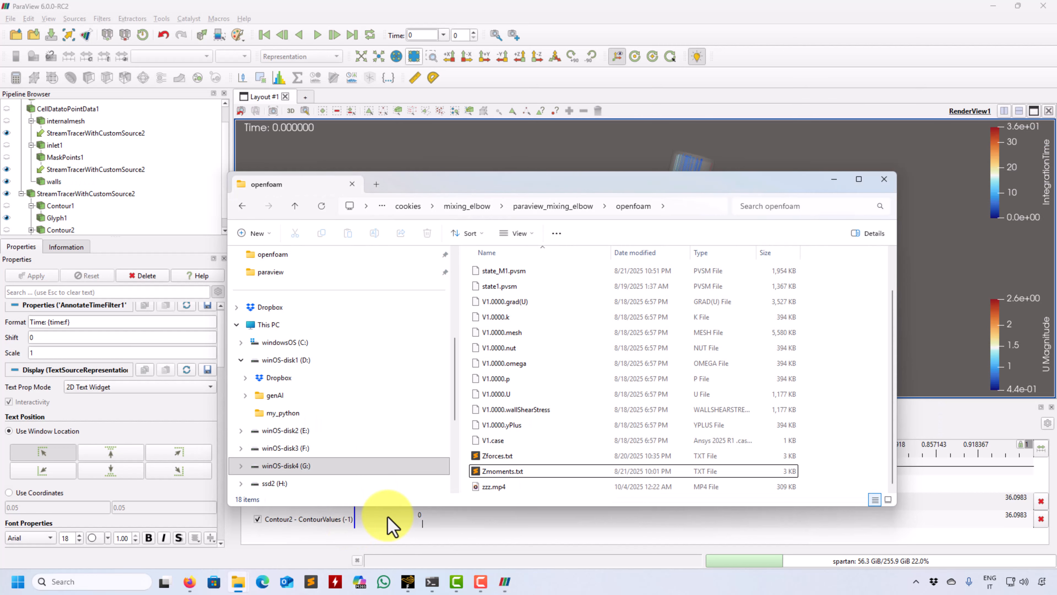
left_click(511, 489)
double_click(512, 487)
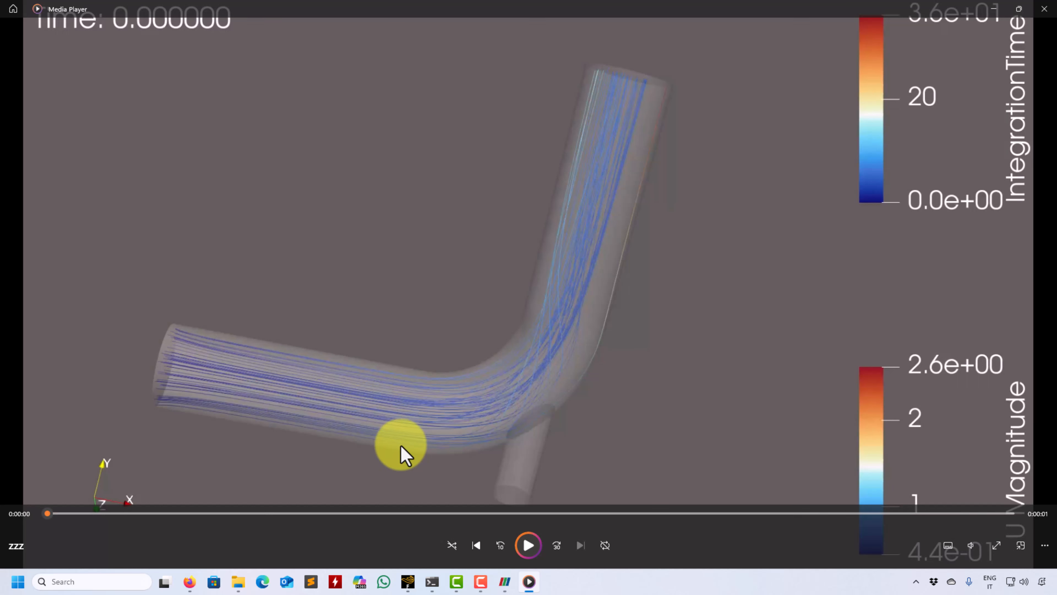
left_click(528, 545)
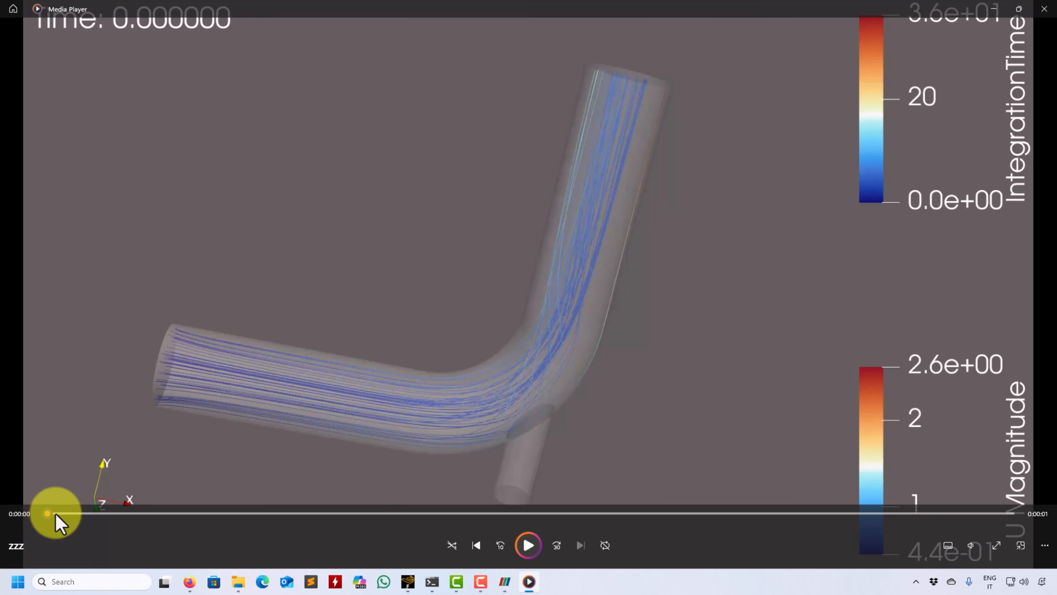
left_click_drag(59, 515, 363, 511)
key("Escape")
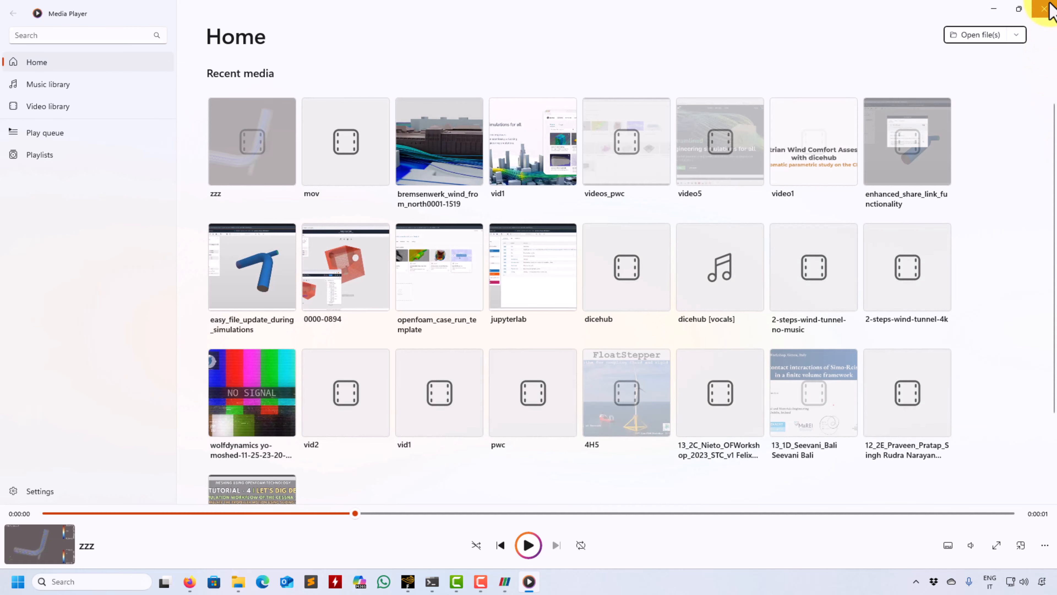
left_click(1050, 5)
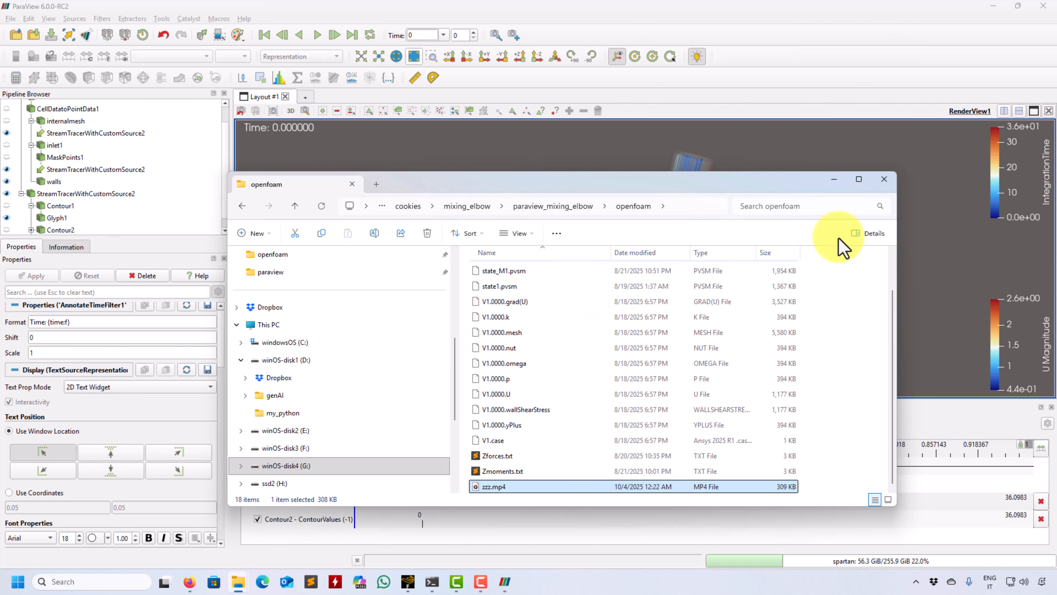
left_click(836, 180)
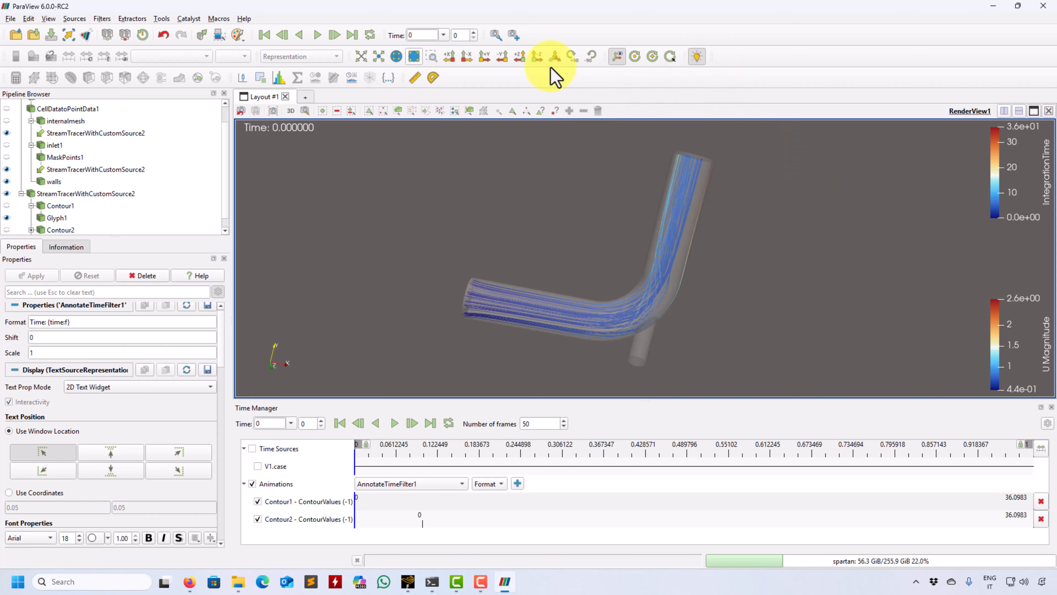
scroll(227, 139, "up", 2)
scroll(224, 125, "down", 3)
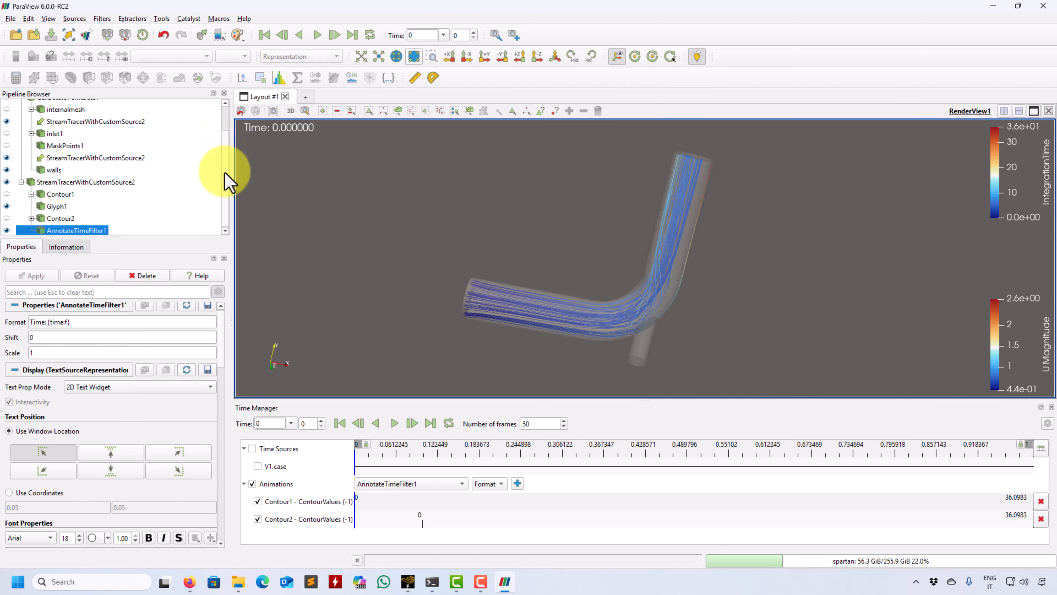